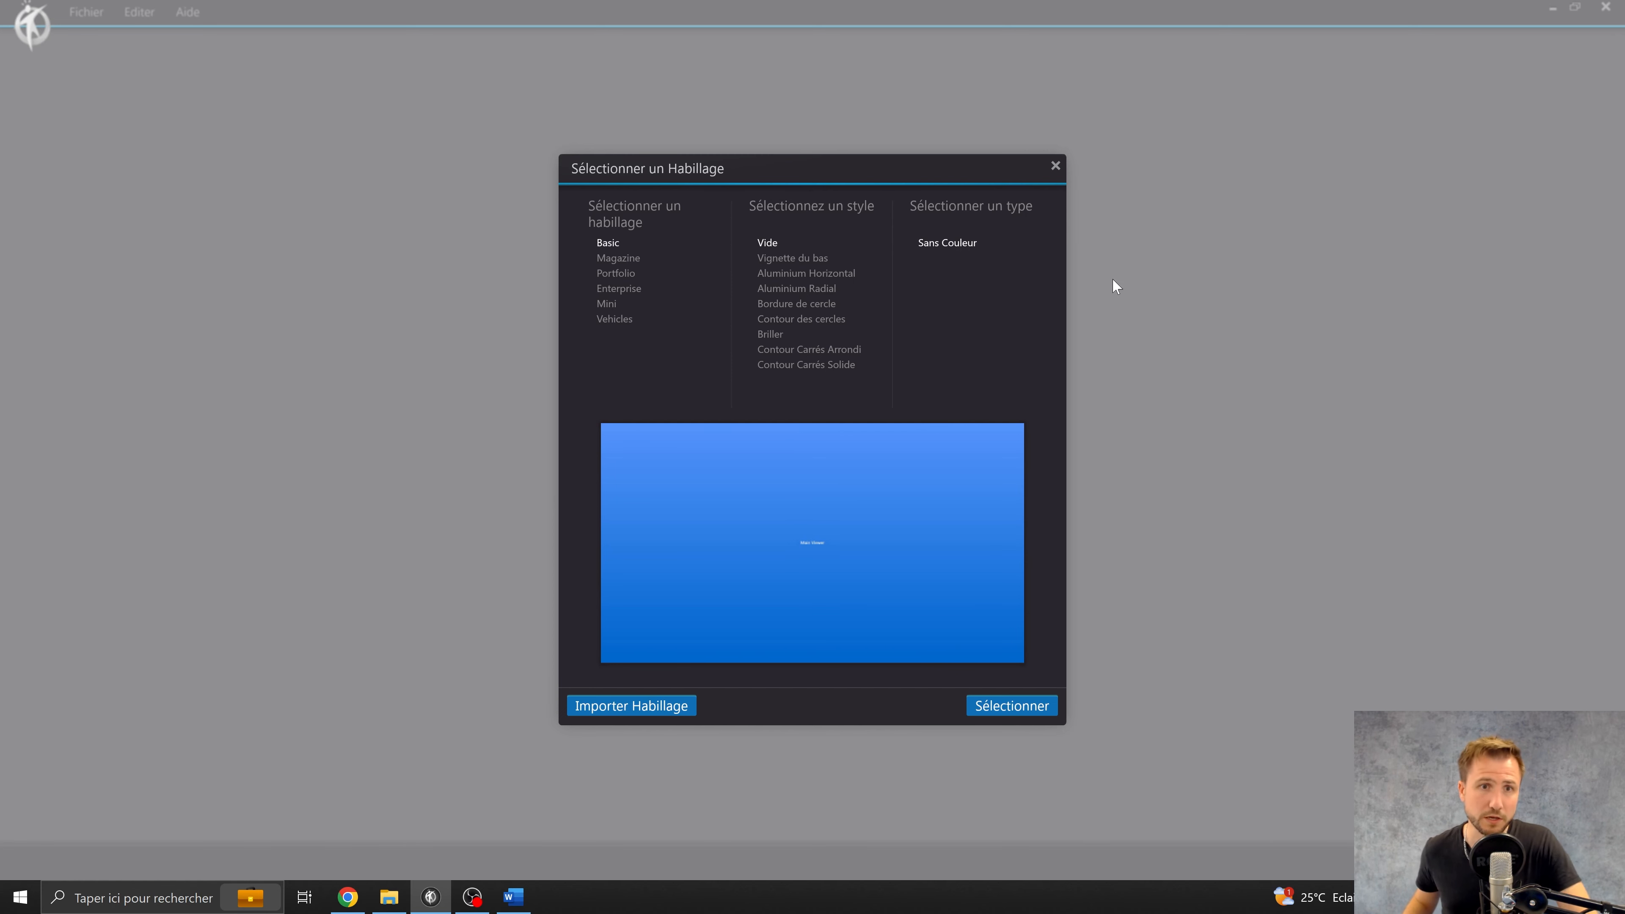
Step: Create the project with the Basic skin in the Vide style, skip adding media and open the skin editor
left_click(1045, 707)
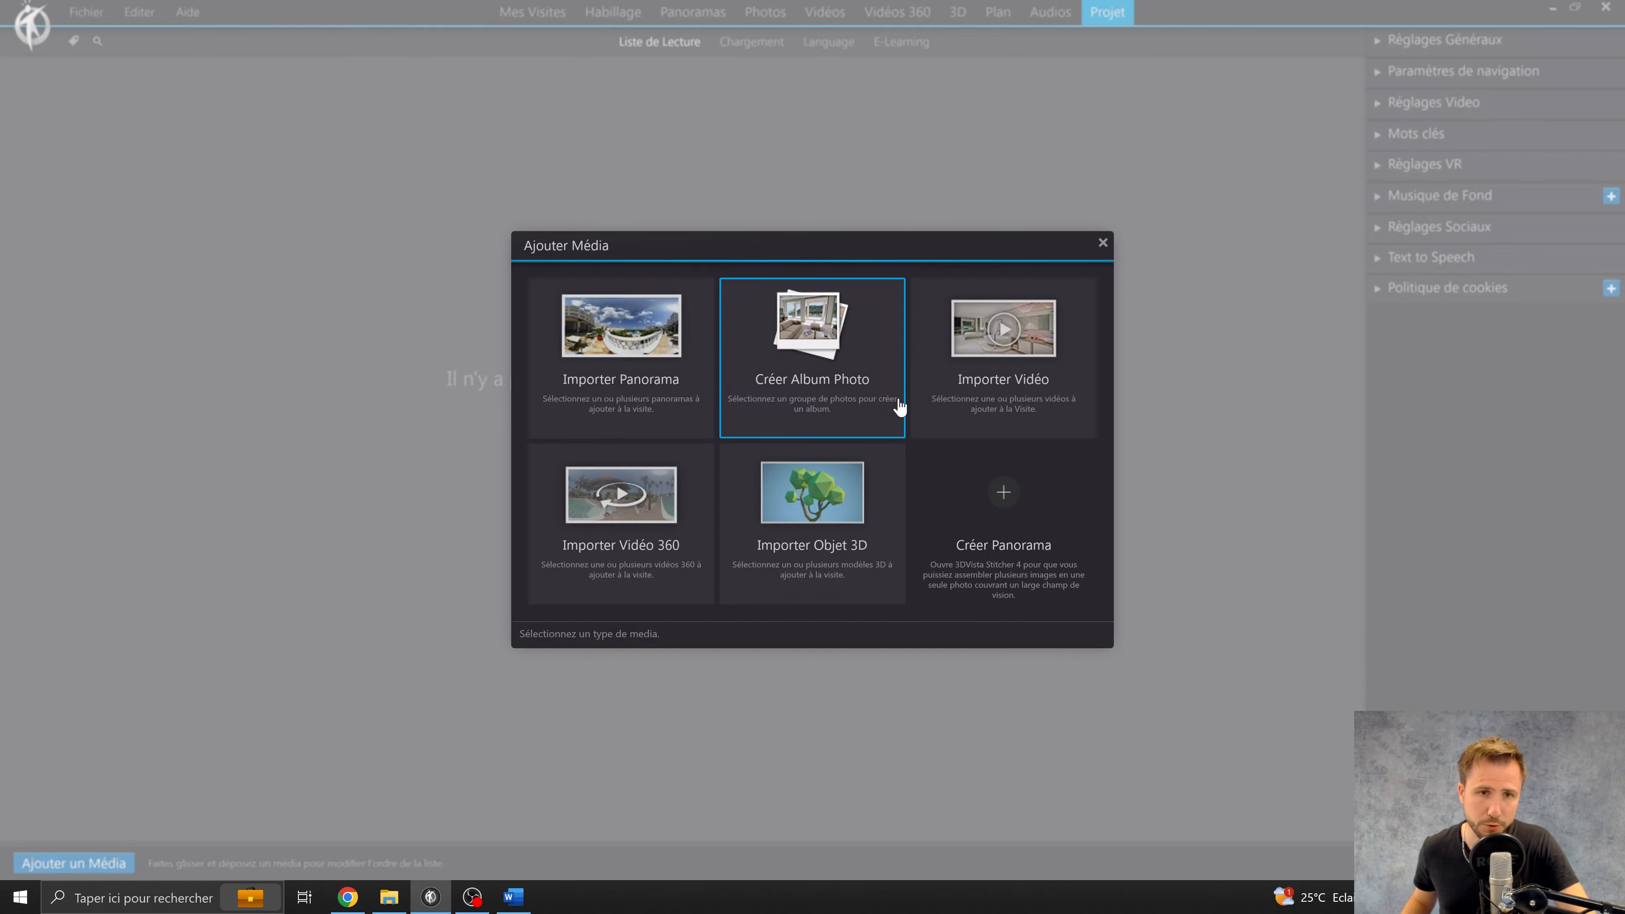
left_click(1098, 244)
left_click(618, 13)
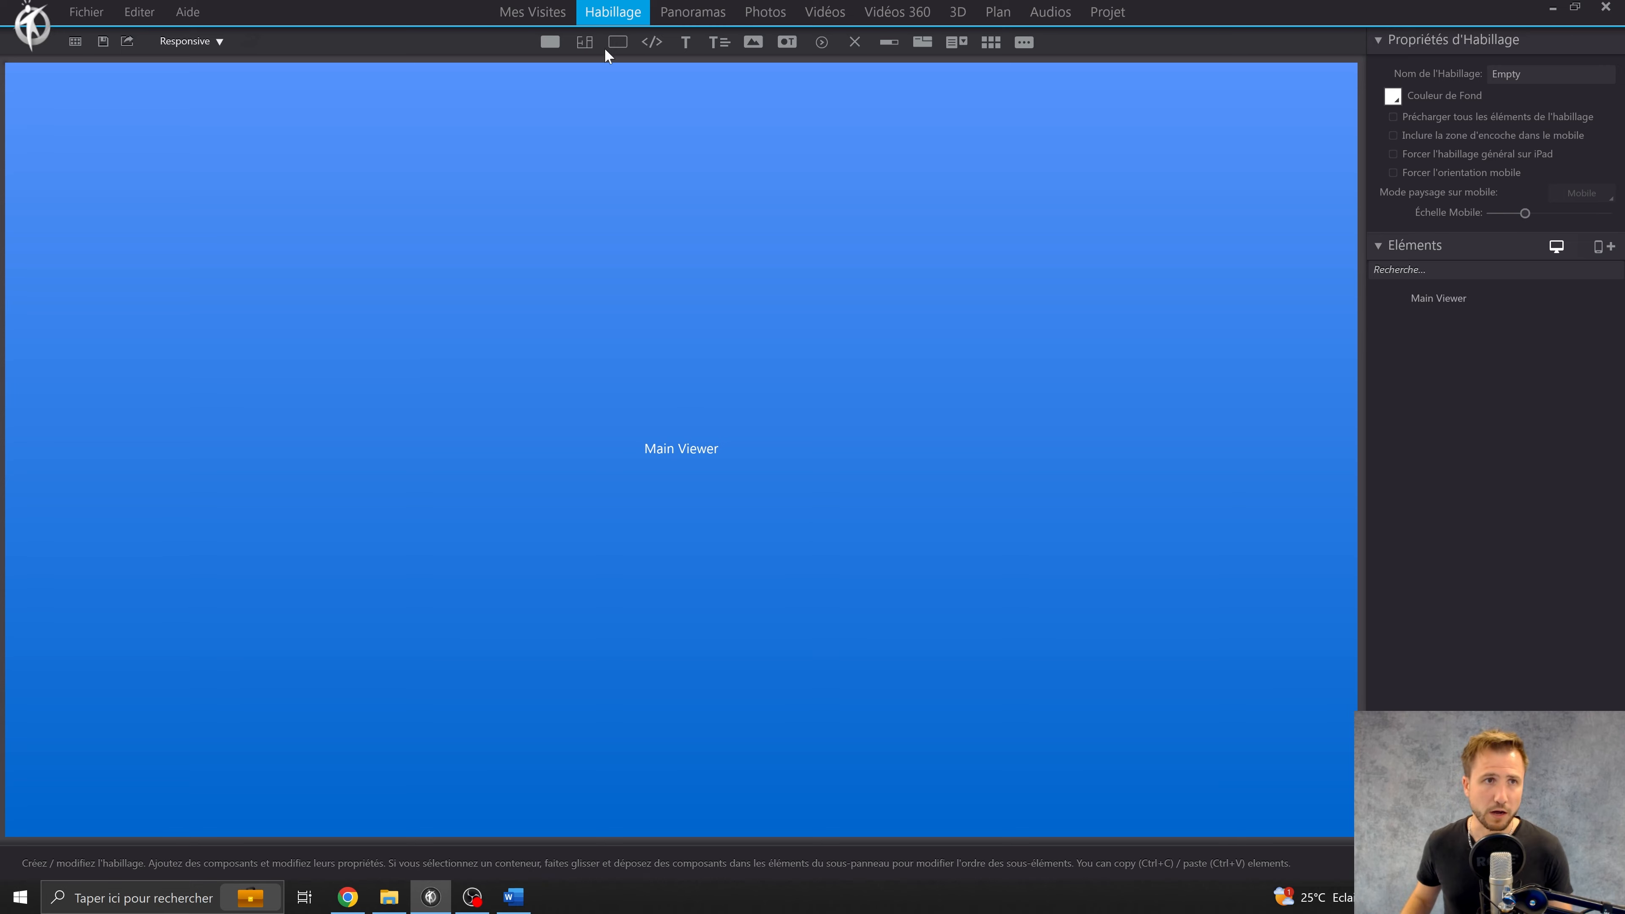
Step: Save the current untitled project as a local project and select it in the list of tours
left_click(535, 13)
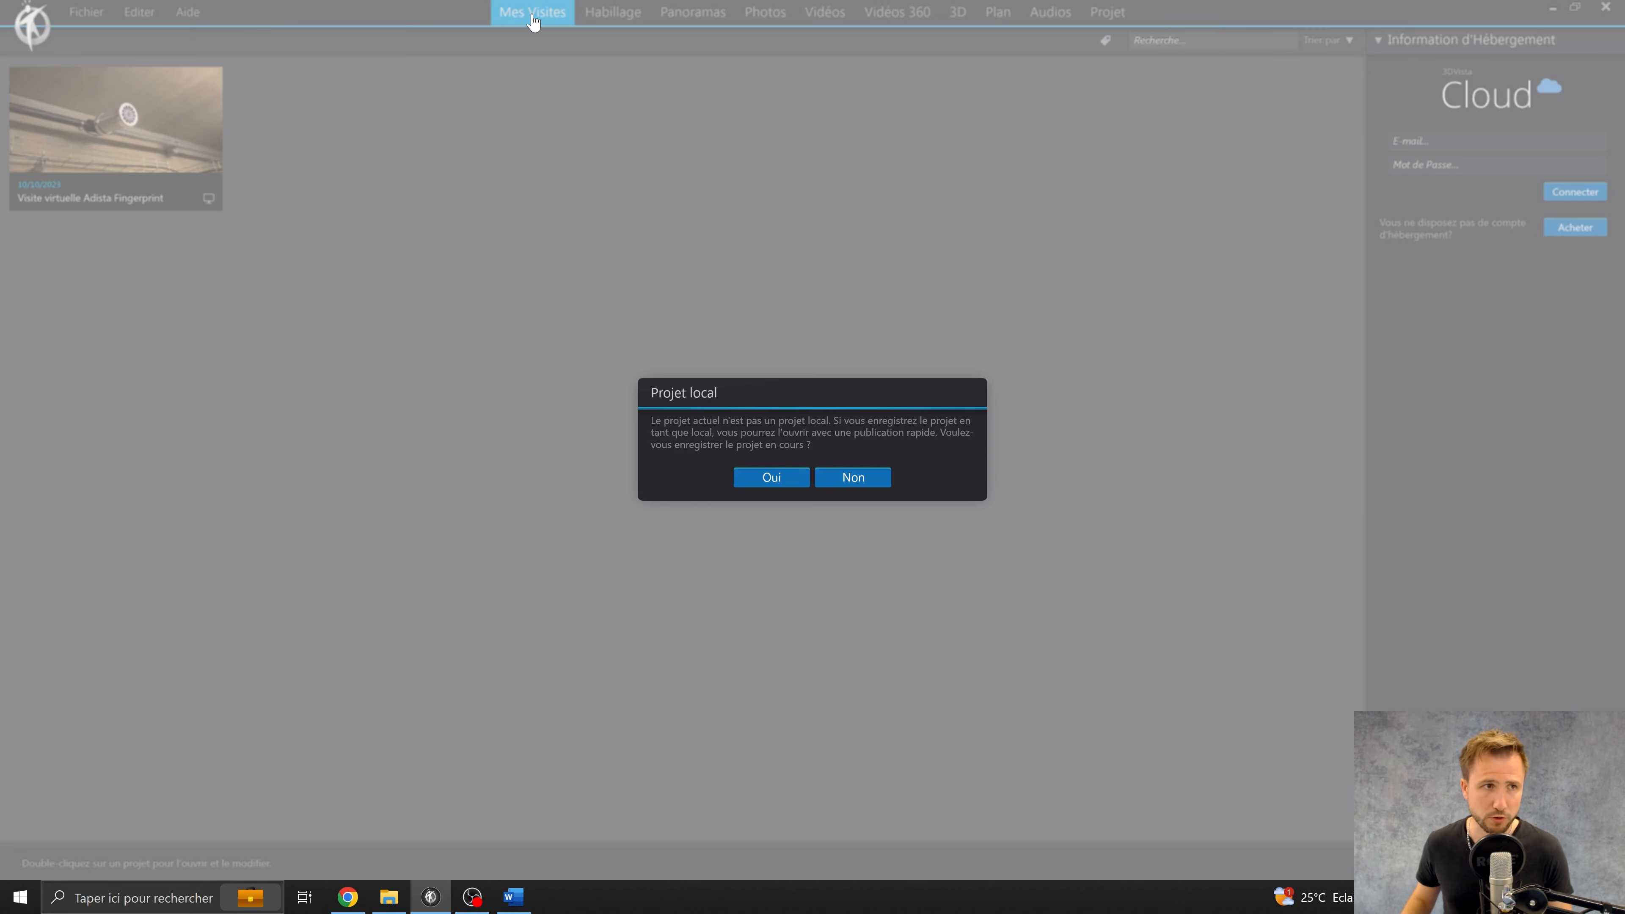
left_click(802, 478)
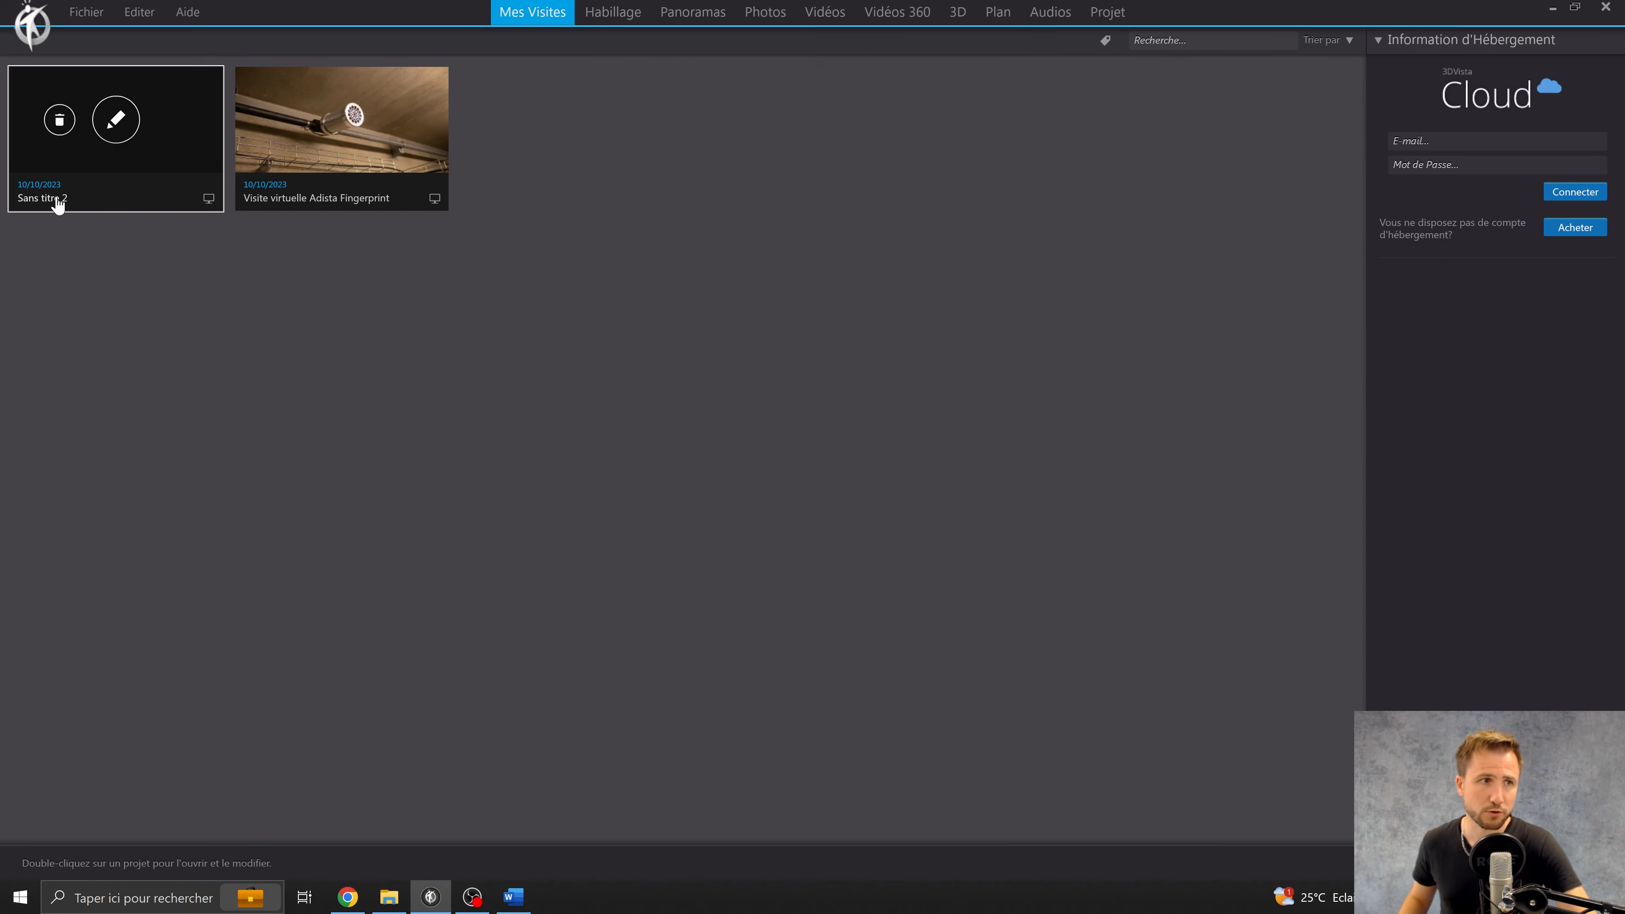
left_click(58, 203)
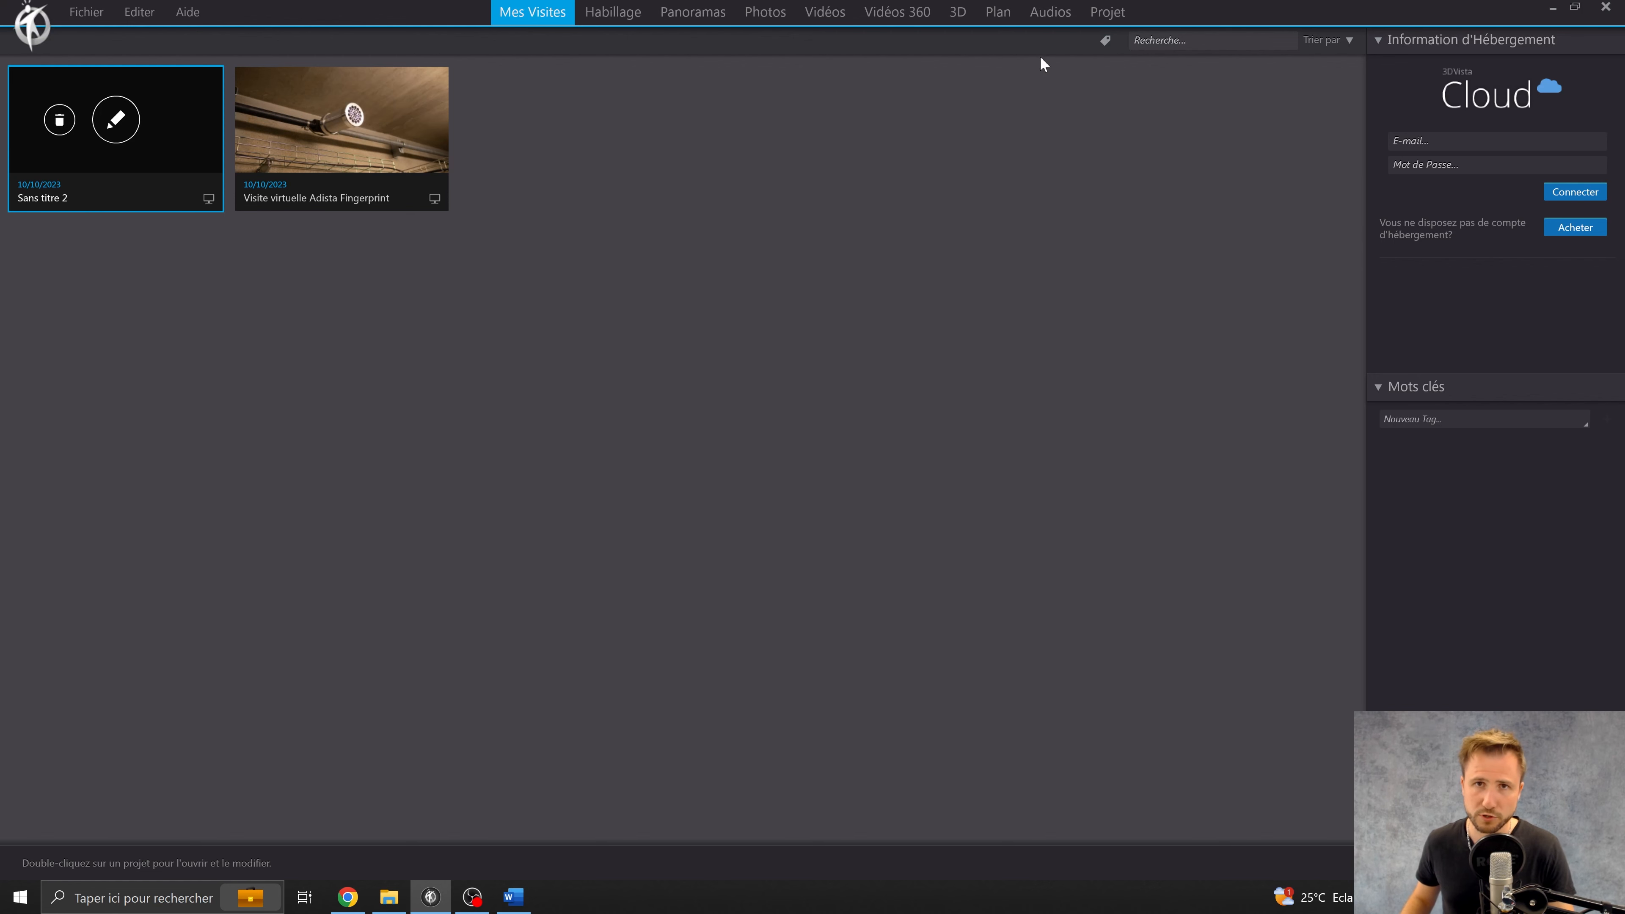
Step: Rename the project as Visite virtuelle datacenter in its general settings and return to the list of tours
left_click(1107, 12)
left_click(1459, 72)
left_click(1449, 41)
left_click(1420, 87)
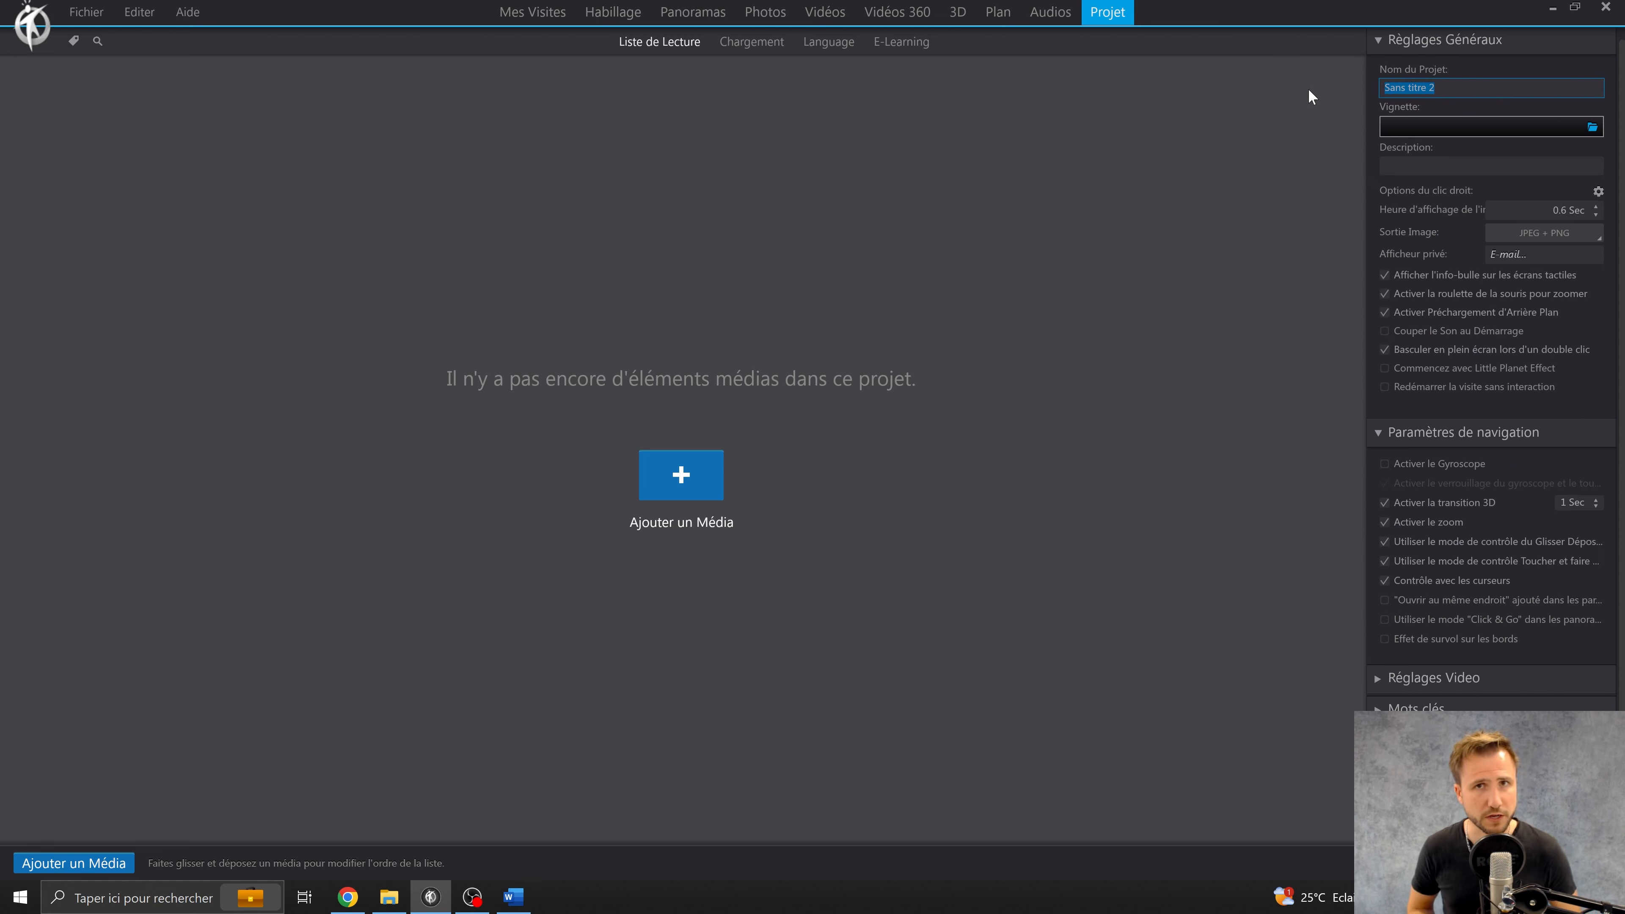
type("Visite virtuelle datacenter")
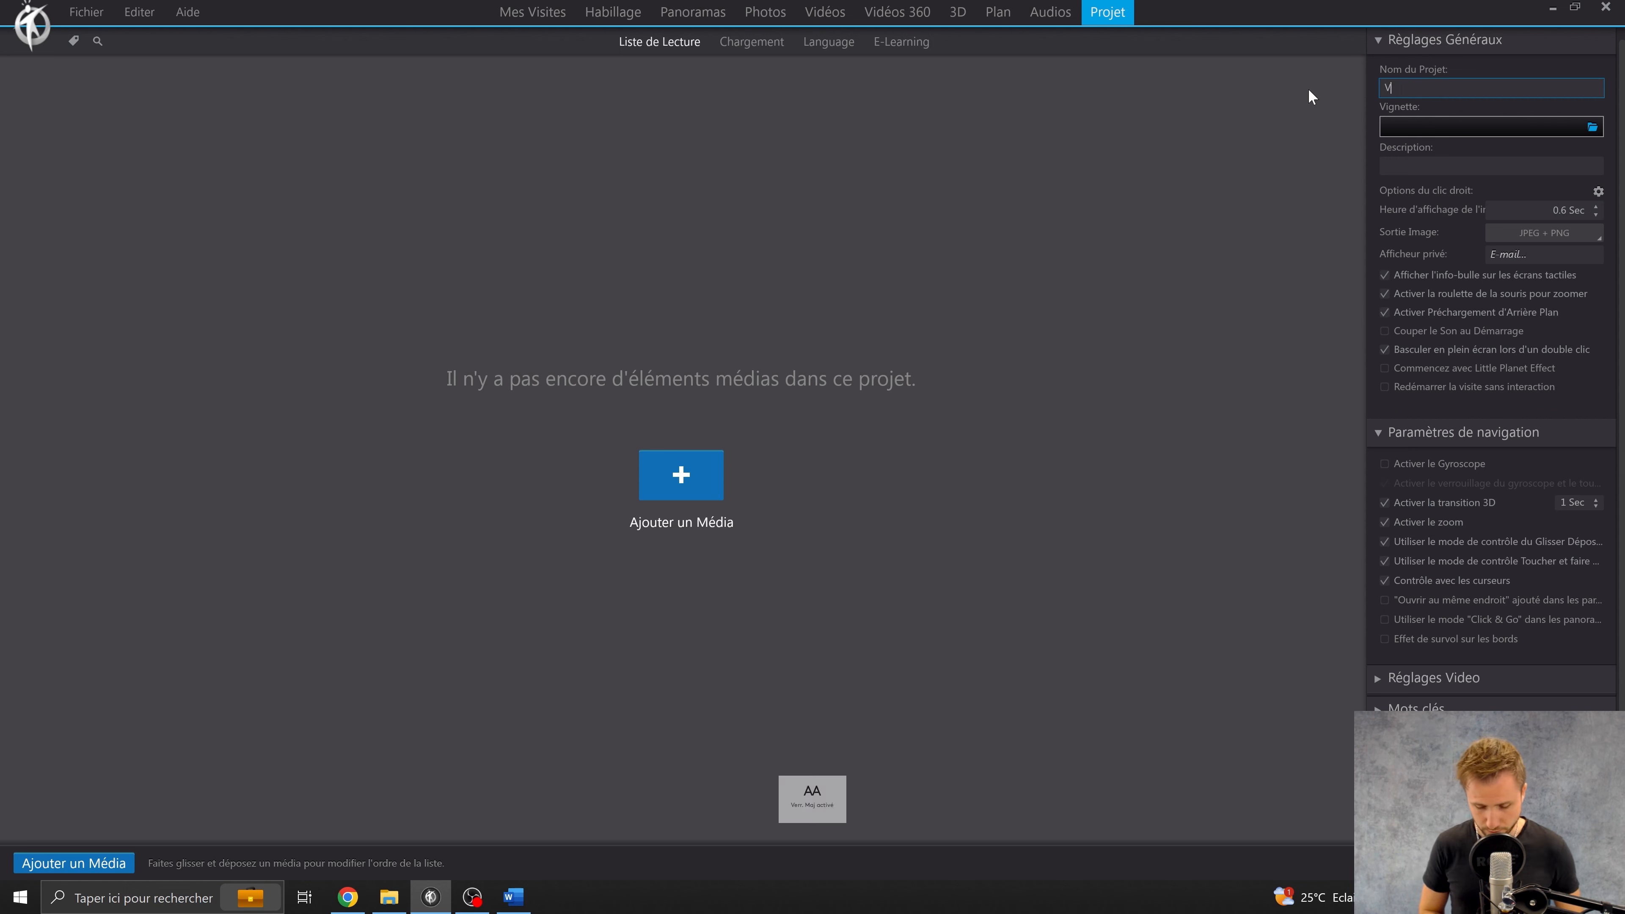
left_click(532, 13)
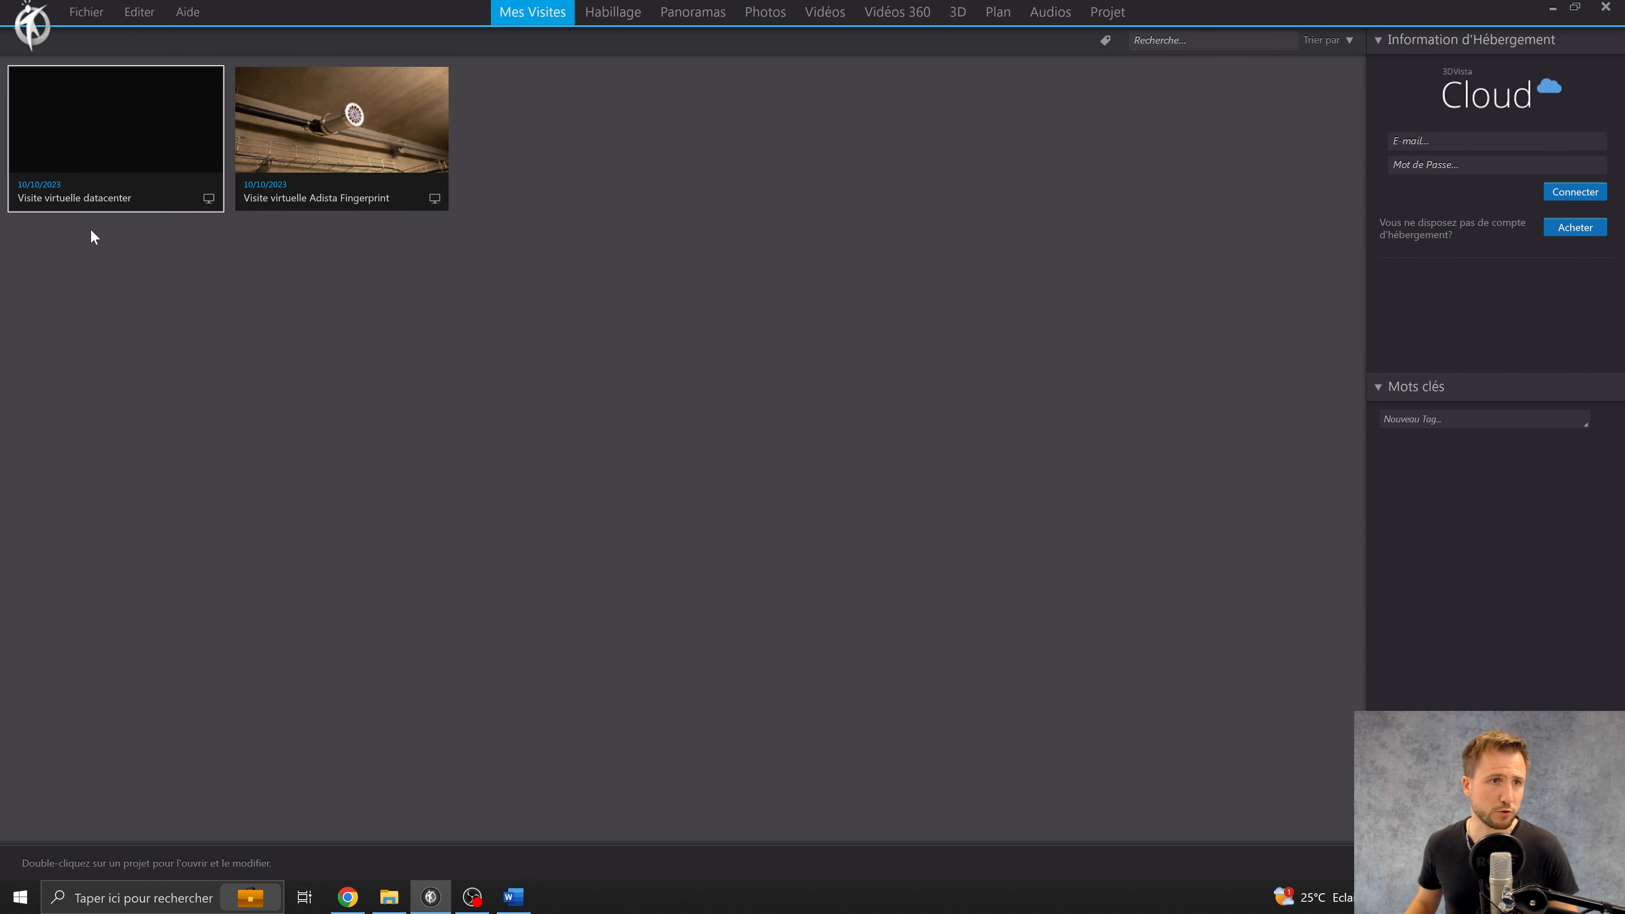
mouse_move(56, 215)
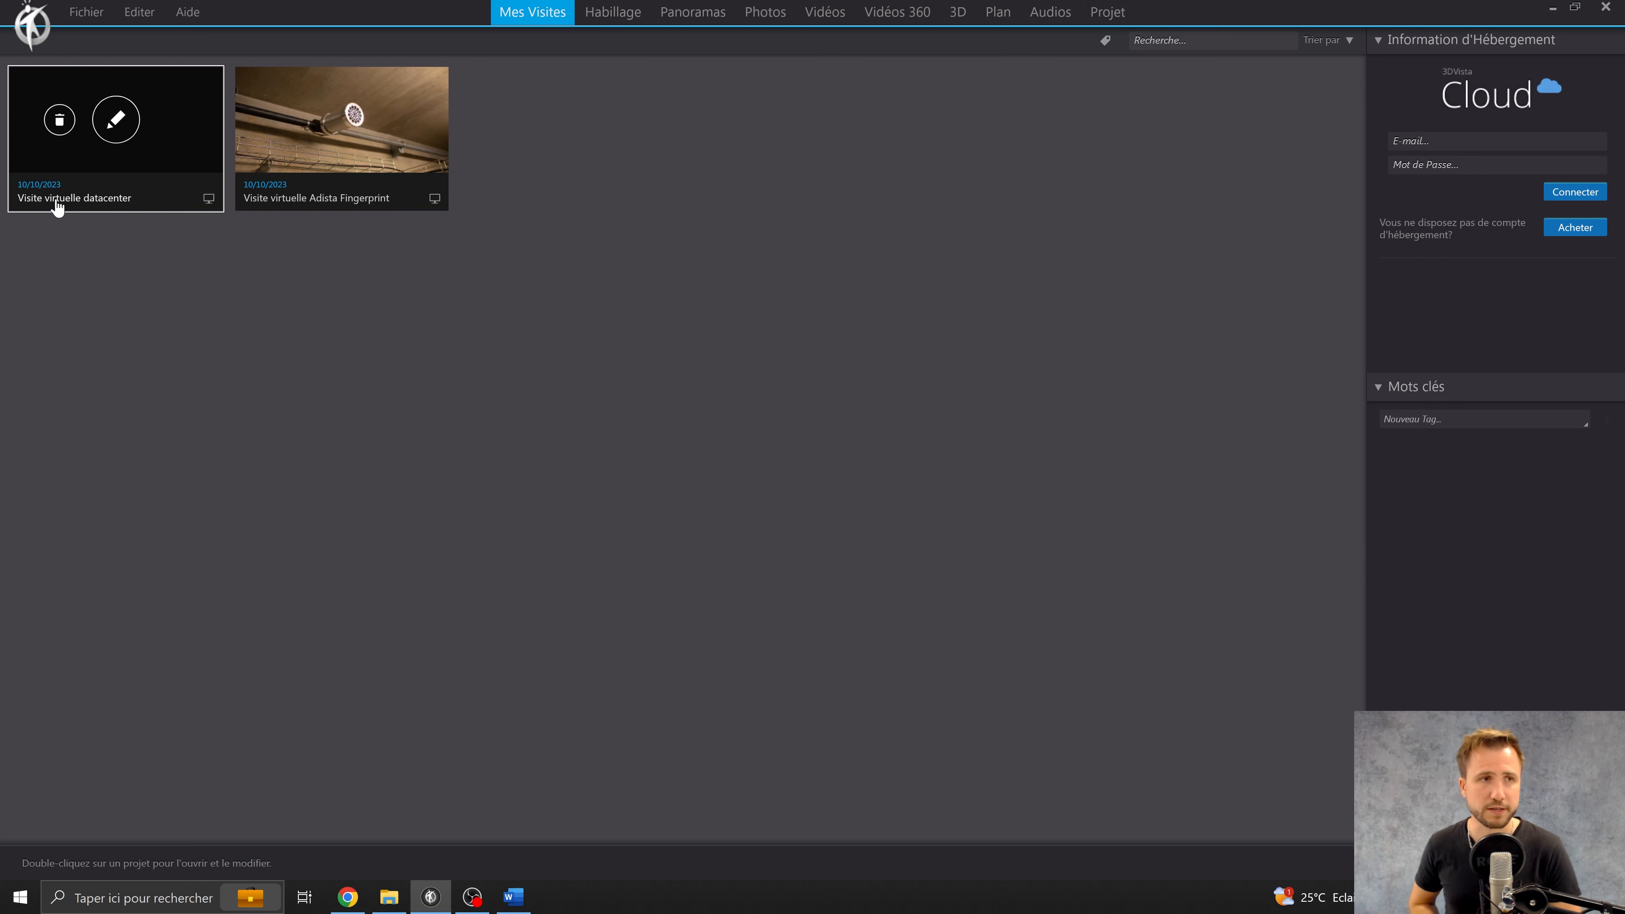
mouse_move(411, 99)
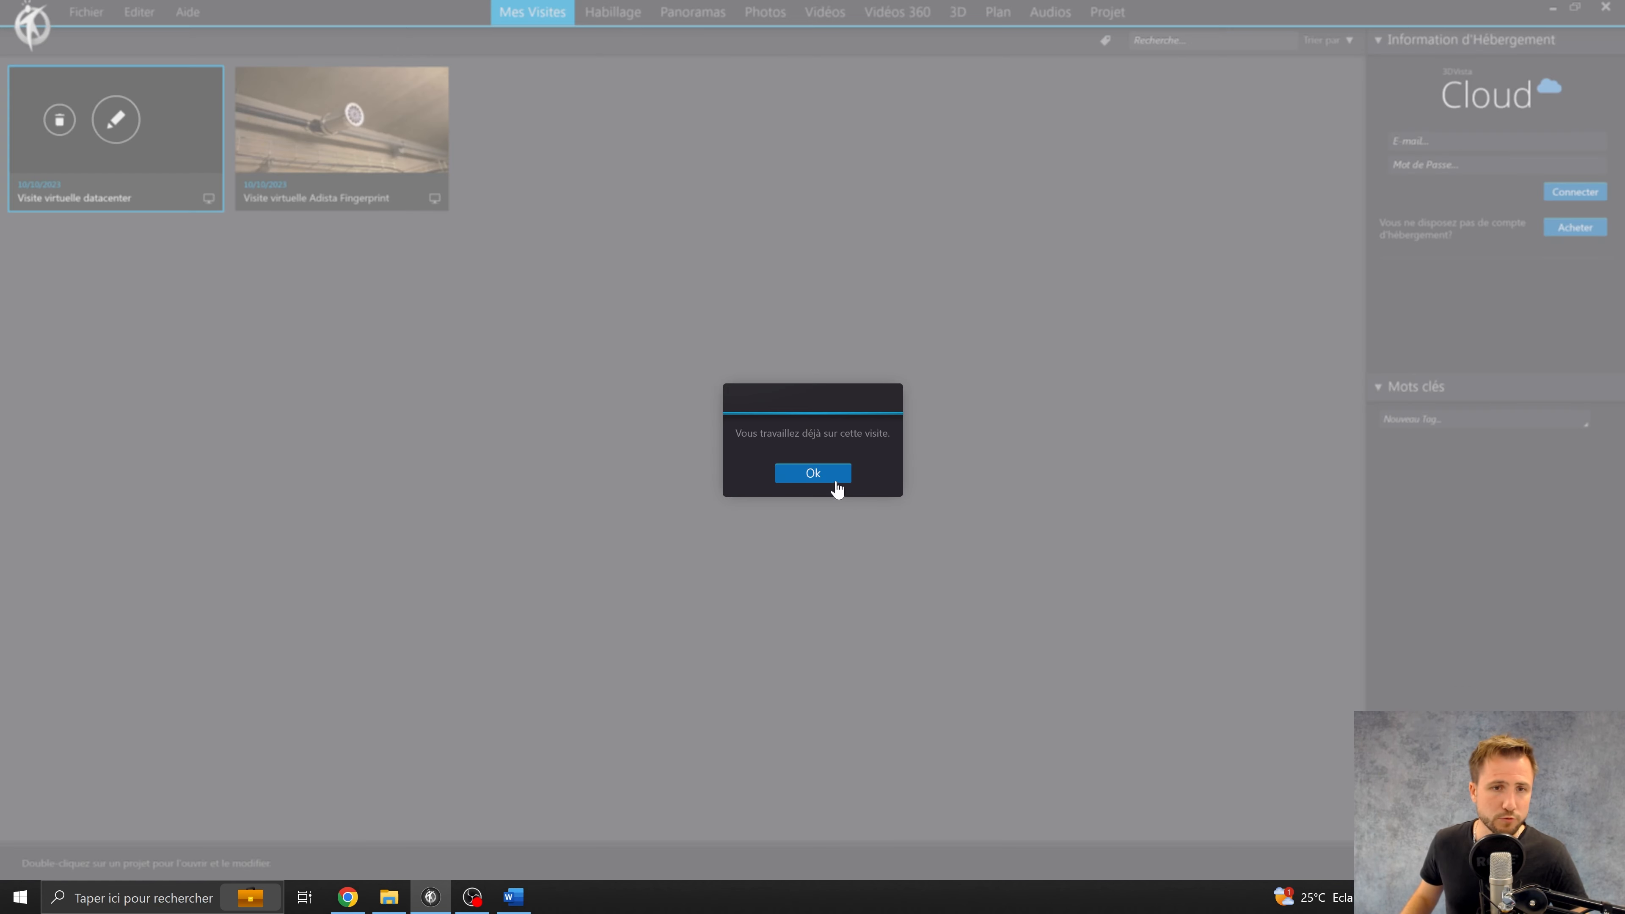
left_click(832, 474)
left_click(613, 12)
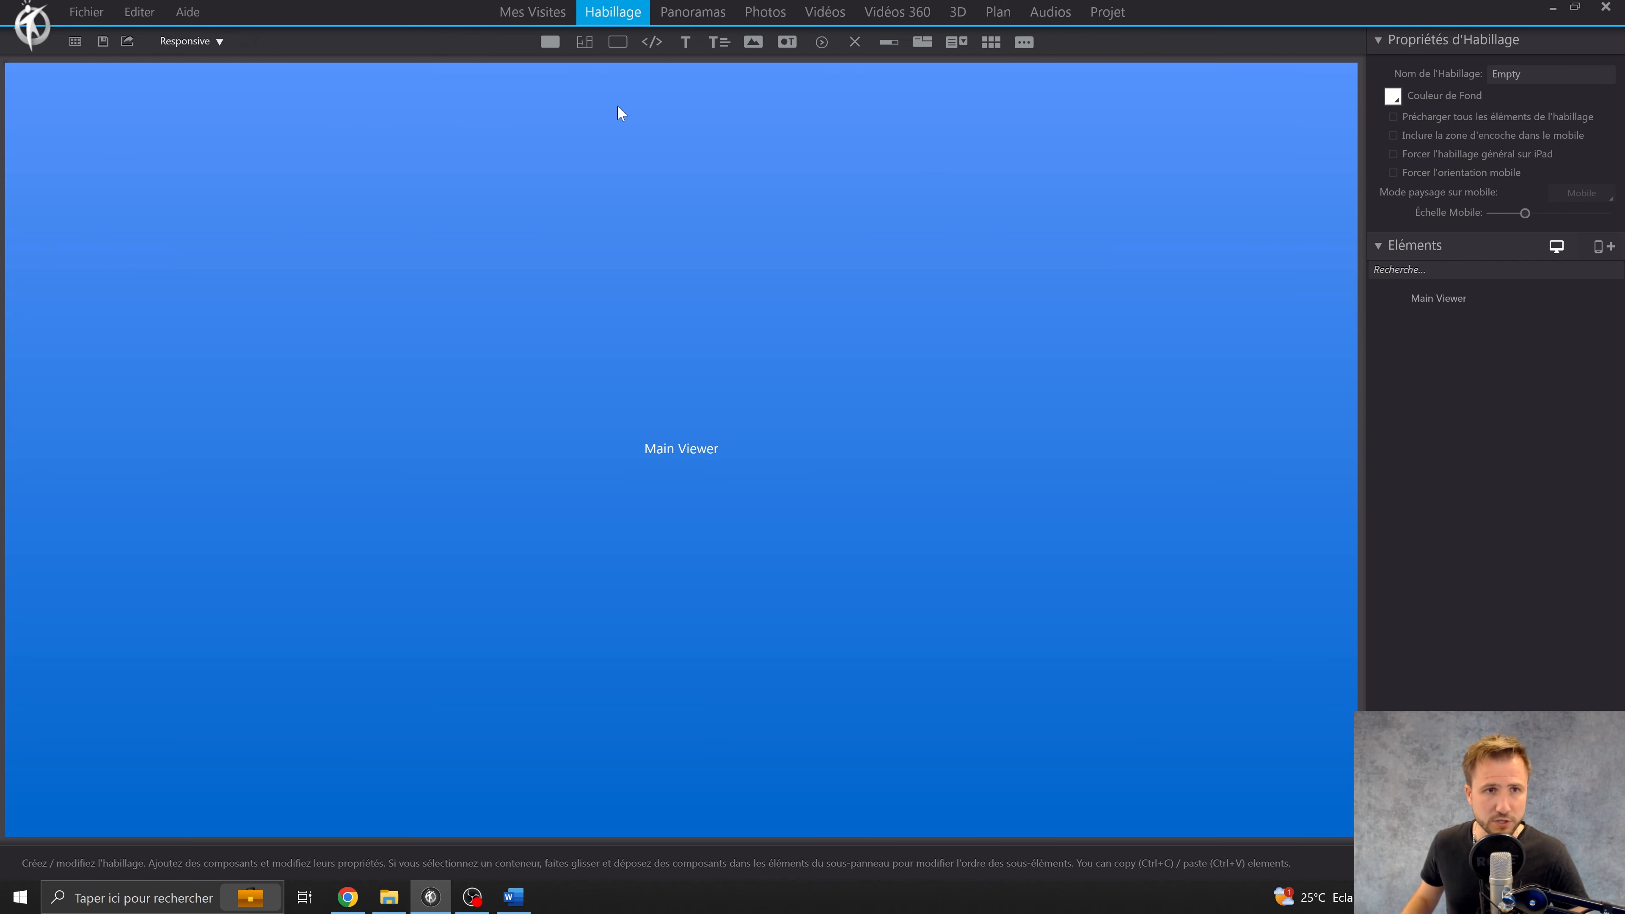
left_click(520, 15)
Step: Open the Visite virtuelle Adista Fingerprint tour, saving the current project, and display its skin
mouse_move(348, 187)
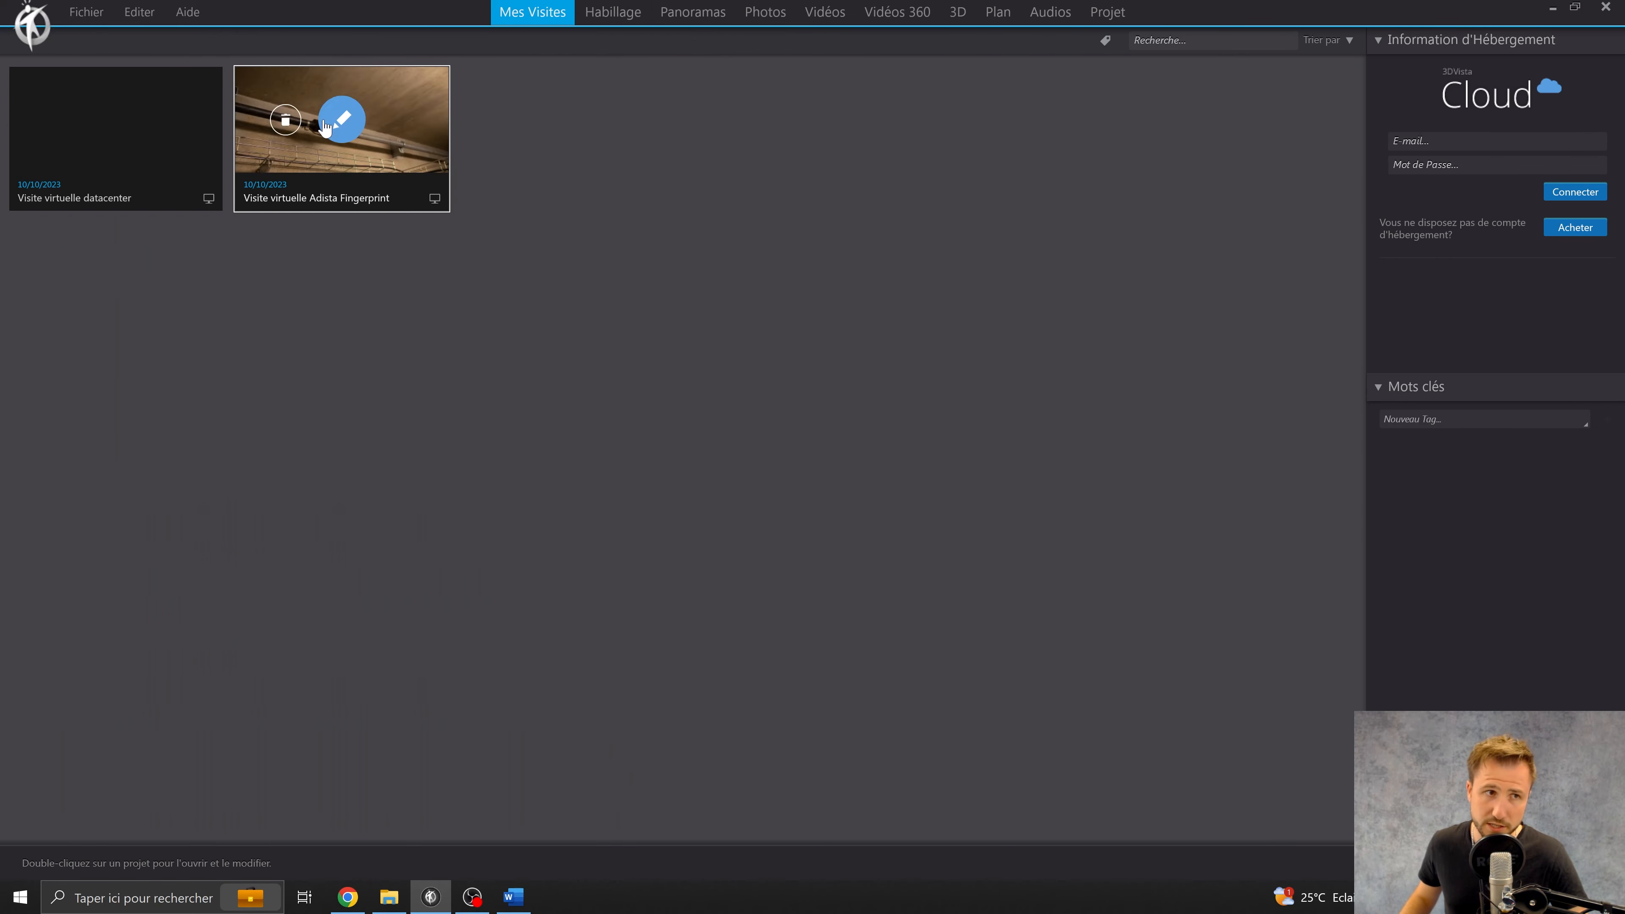
double_click(376, 170)
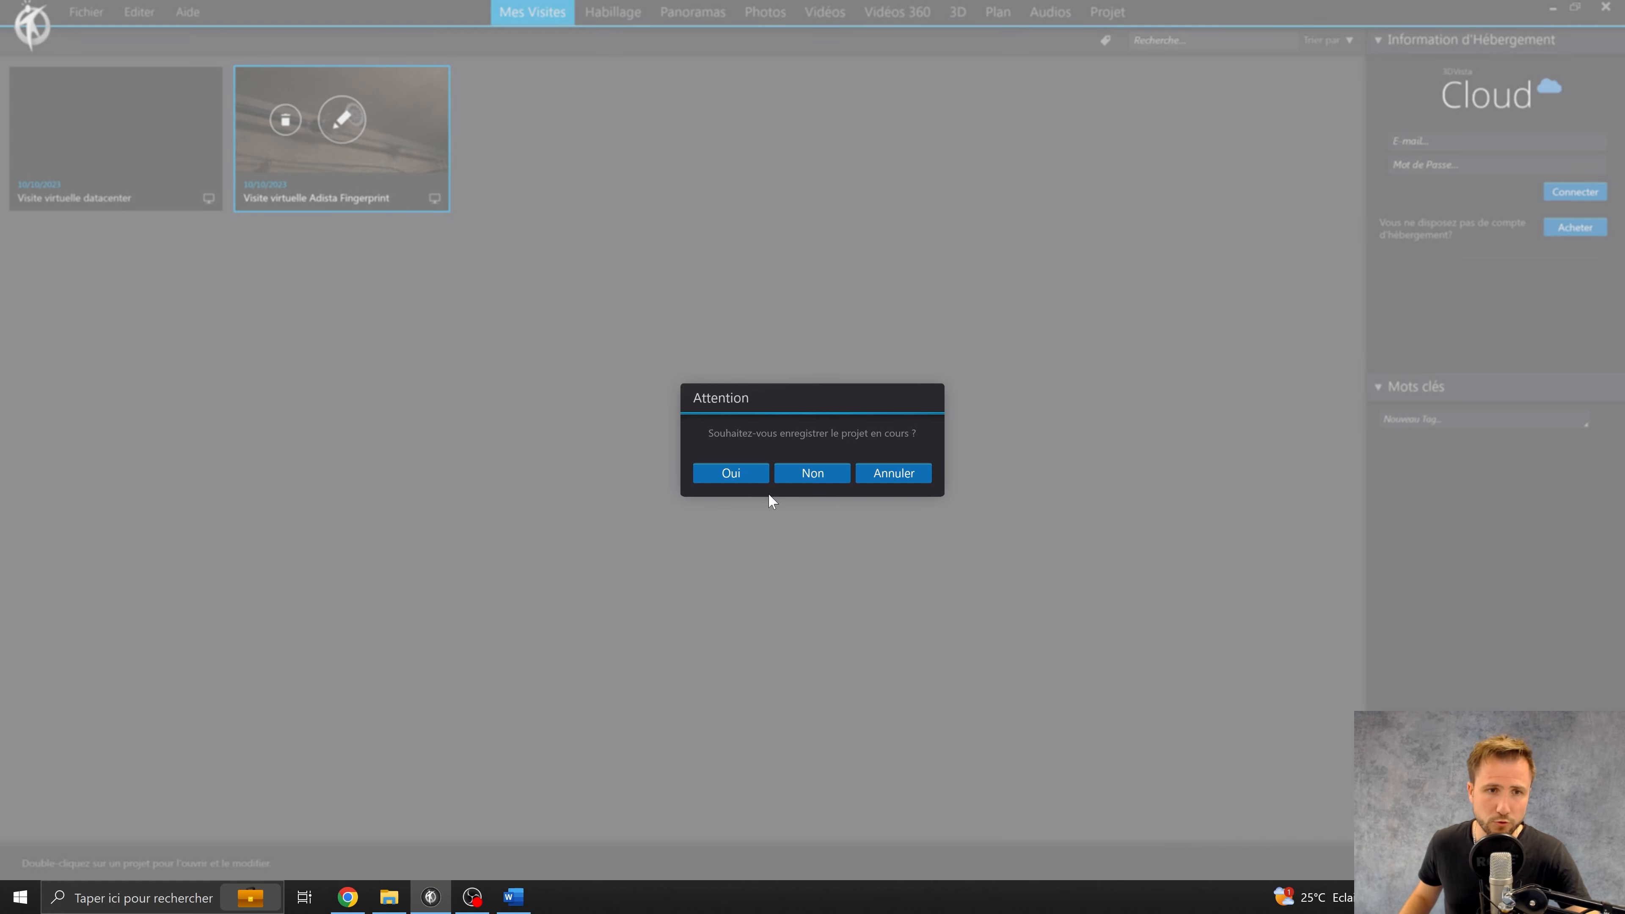
left_click(745, 476)
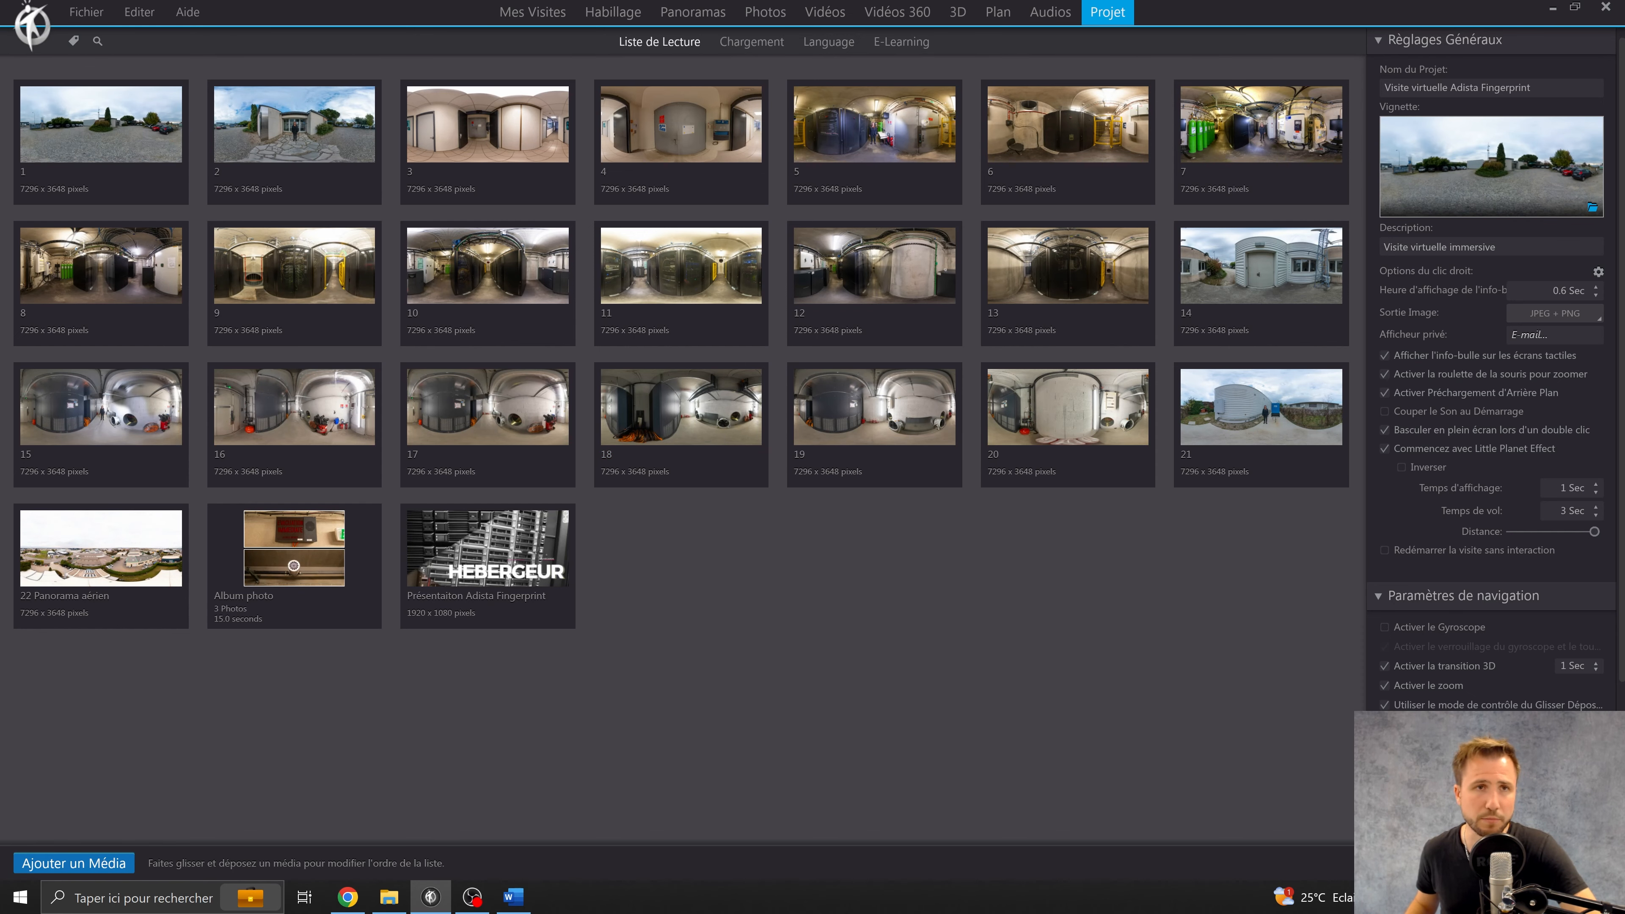
left_click(628, 20)
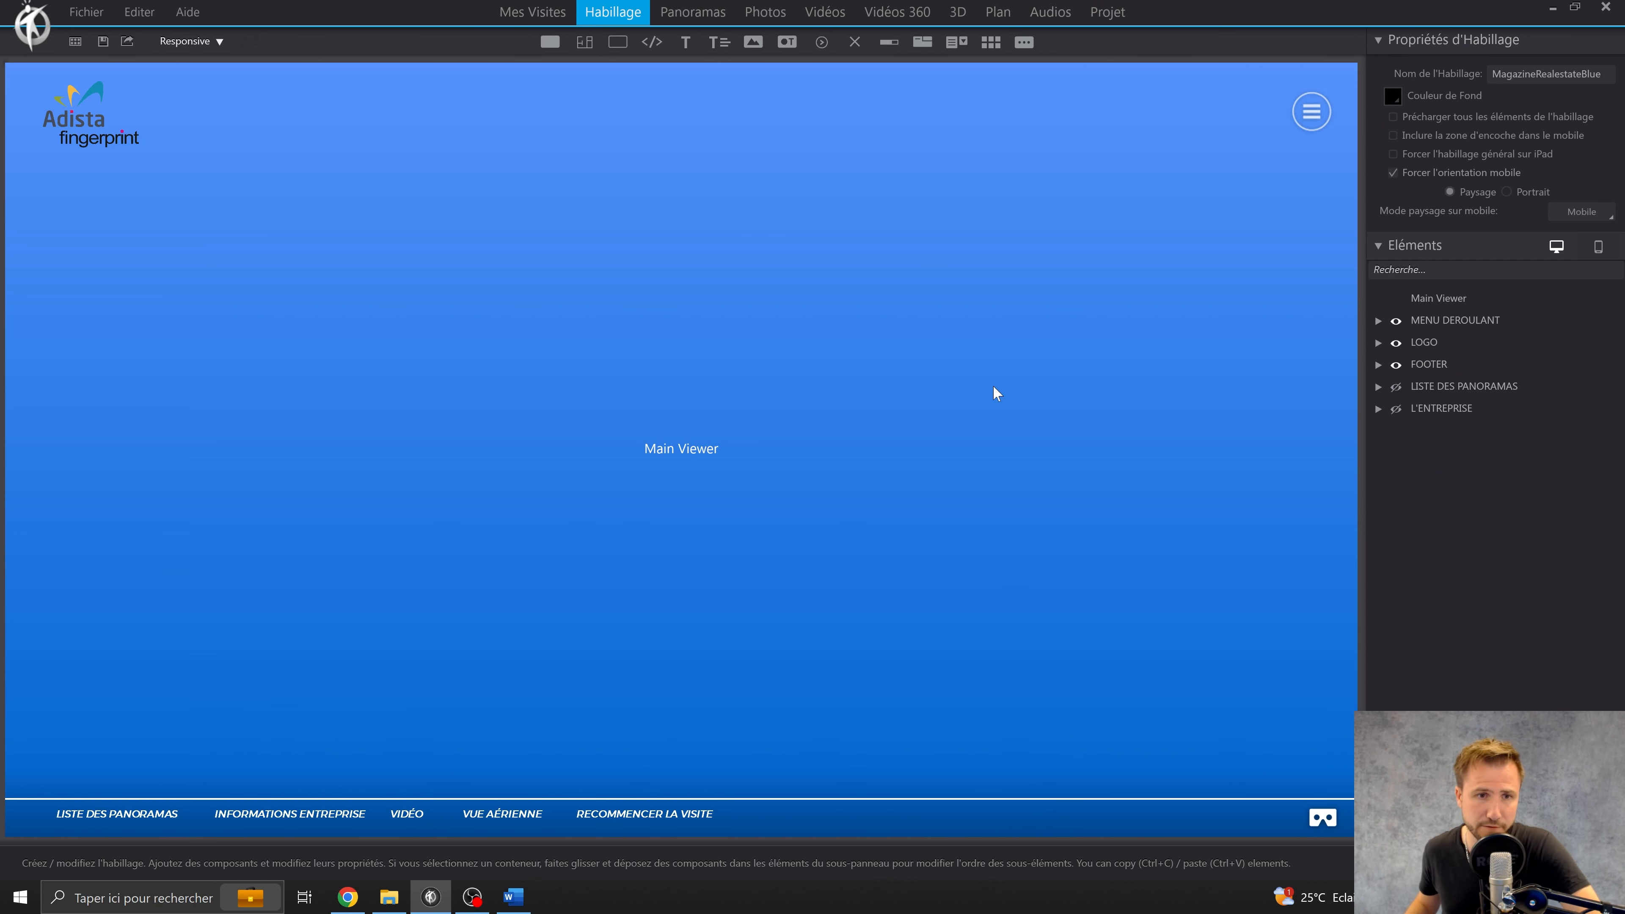
Step: Examine the finished skin's logo, menu button, five footer buttons and VR icon one after another
left_click(96, 138)
left_click(1333, 114)
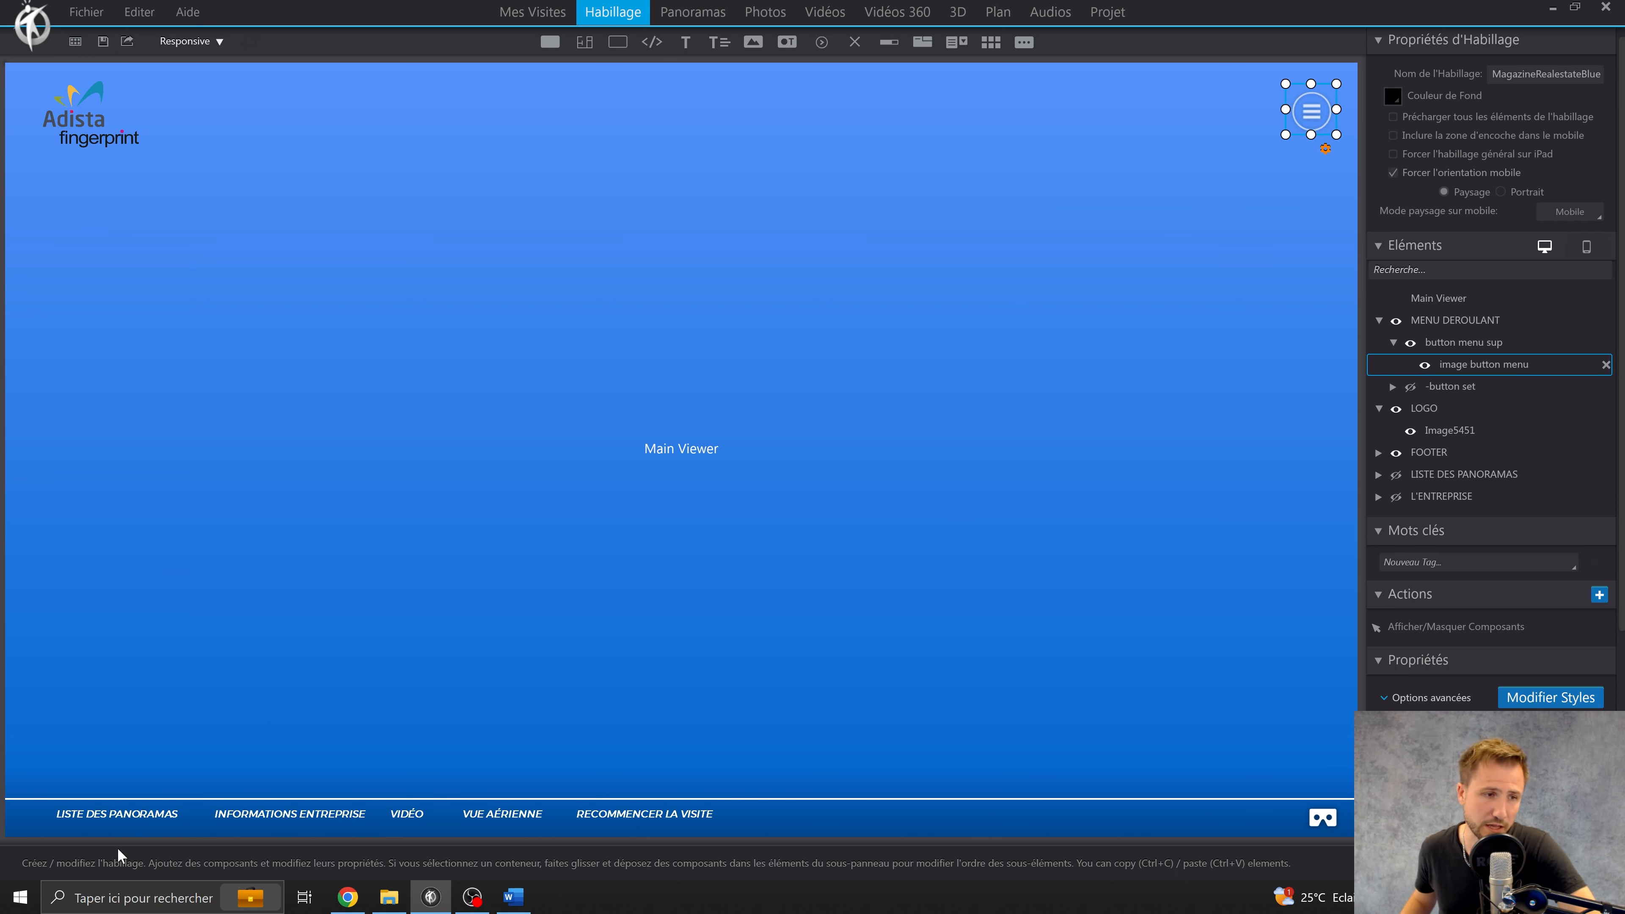
left_click(92, 819)
left_click(259, 819)
left_click(429, 819)
left_click(529, 823)
left_click(634, 821)
left_click(1323, 822)
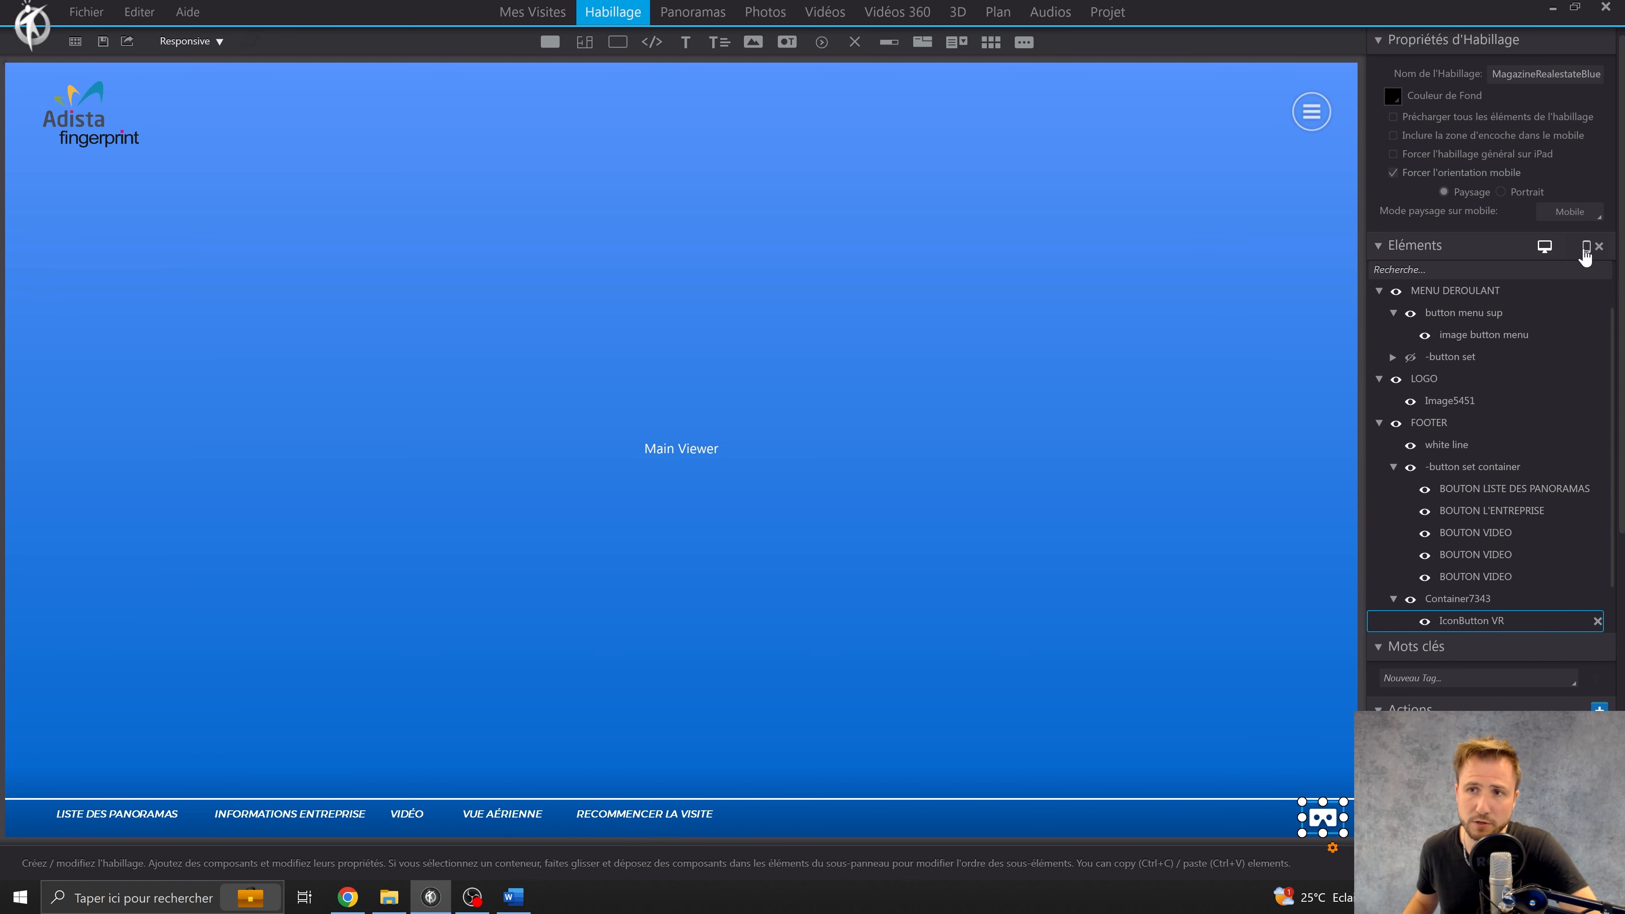
Step: Preview the skin's mobile layout in portrait and landscape orientation, and return to the desktop layout
left_click(1585, 247)
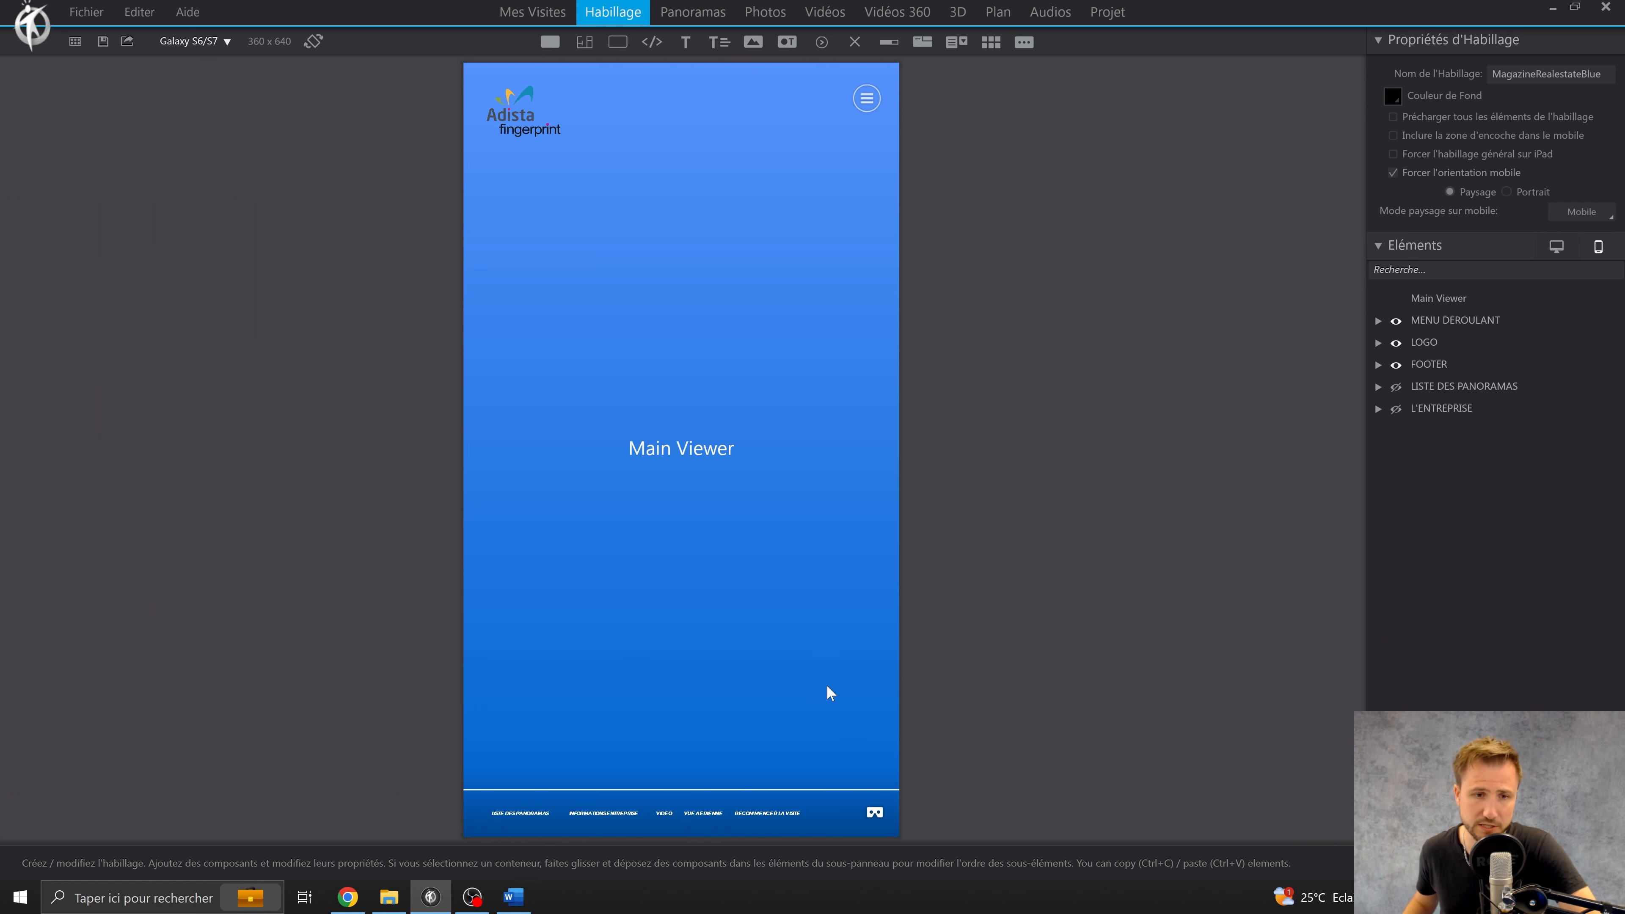
left_click(314, 45)
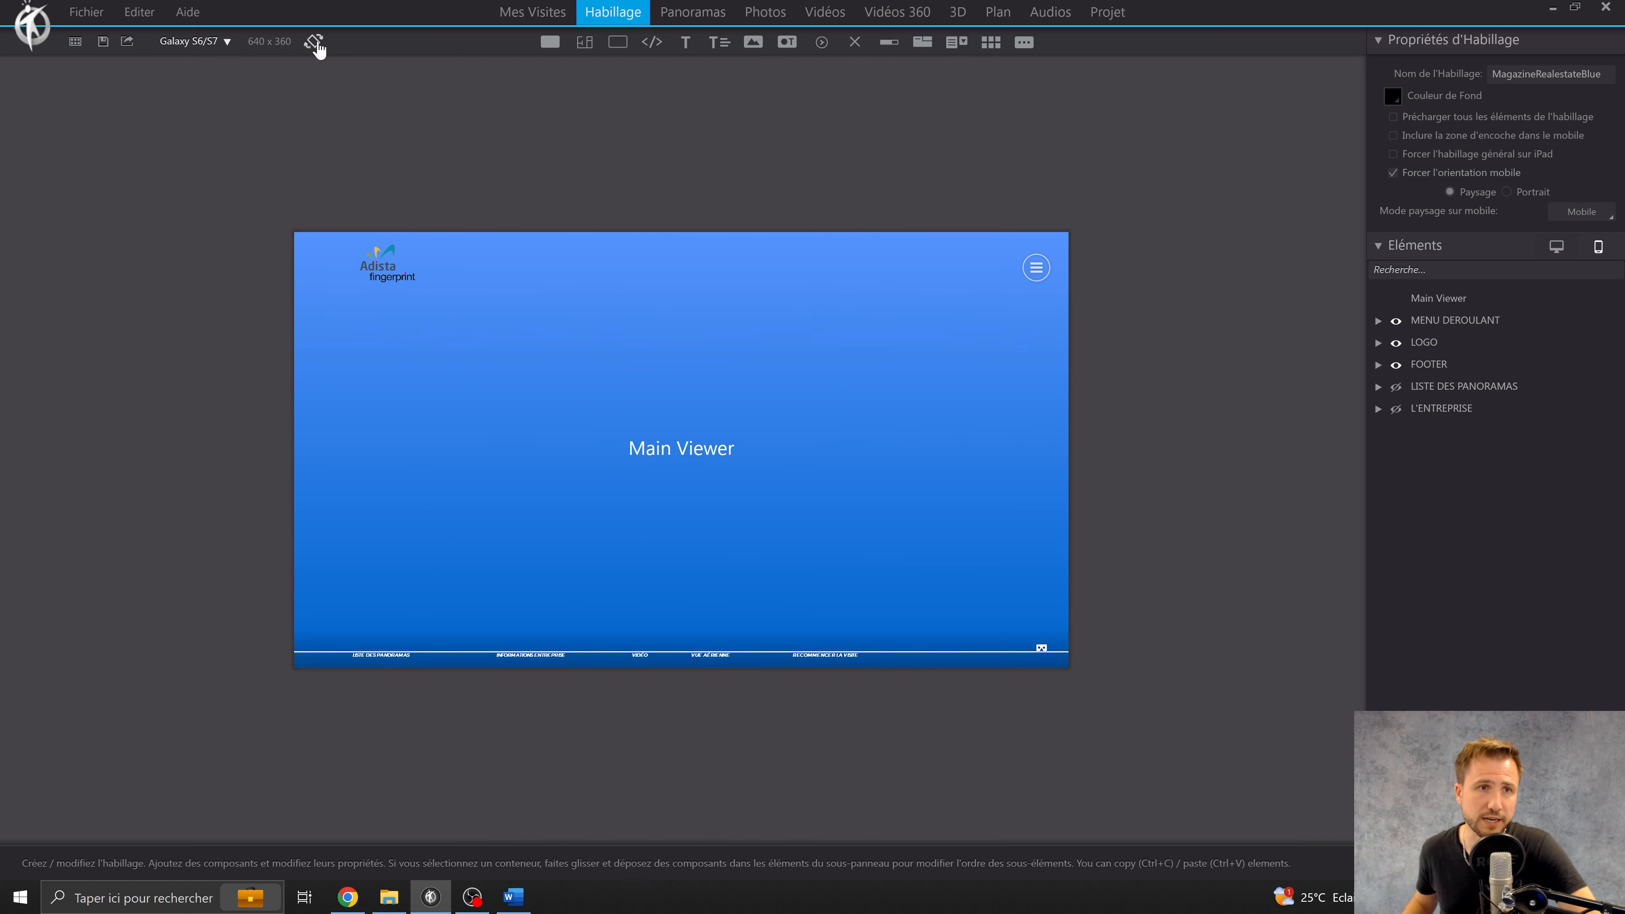
left_click(318, 50)
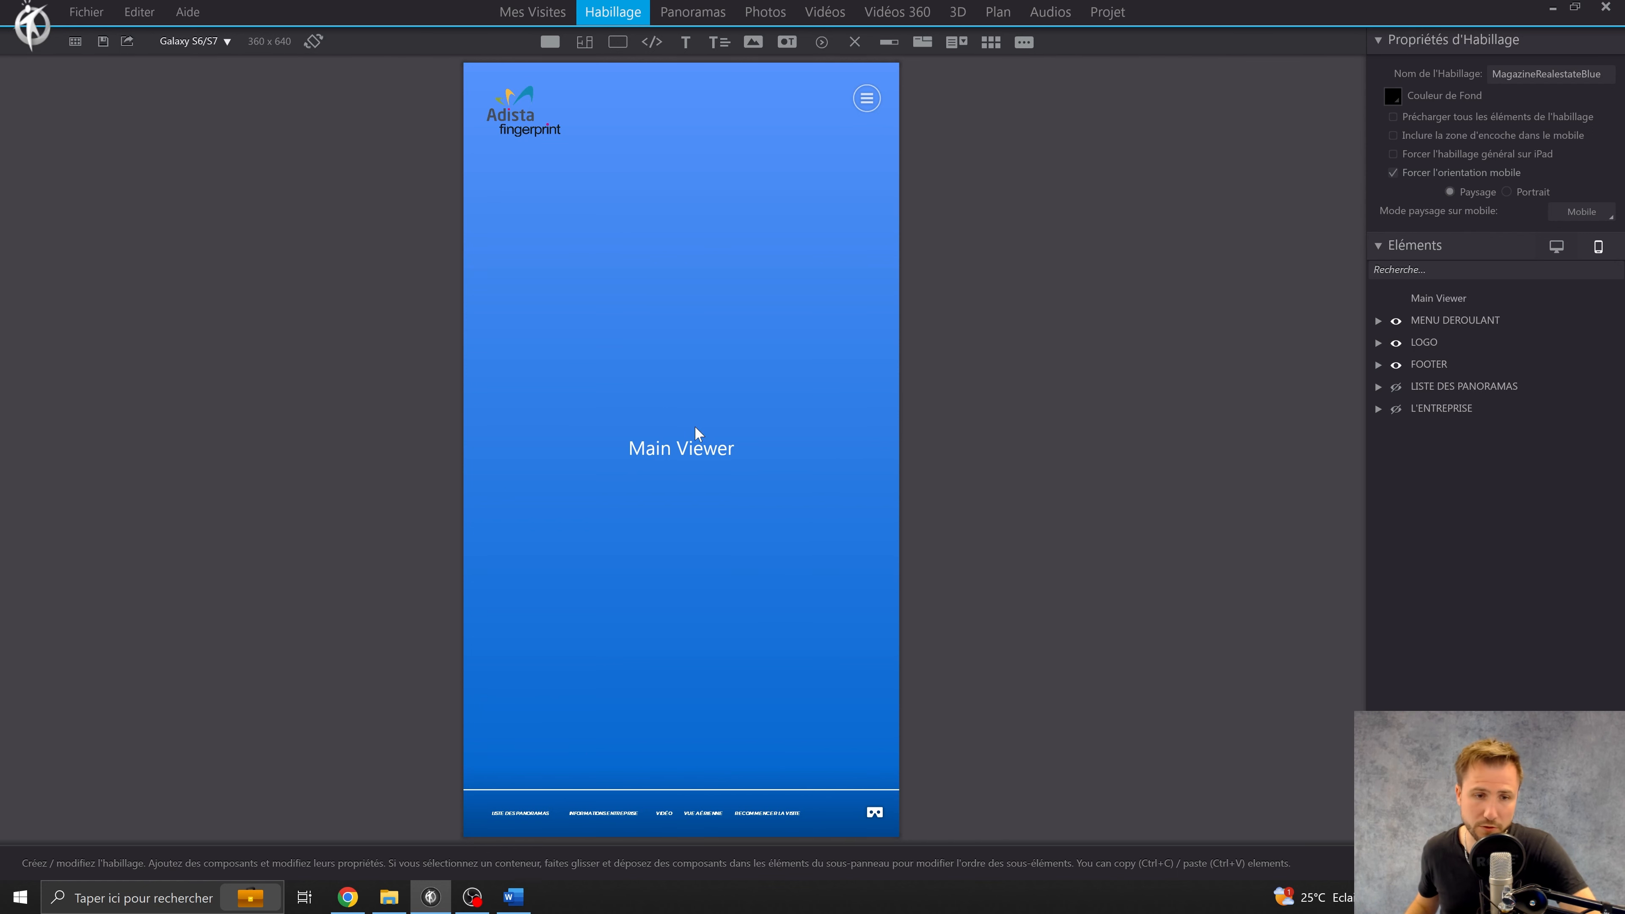
left_click(313, 42)
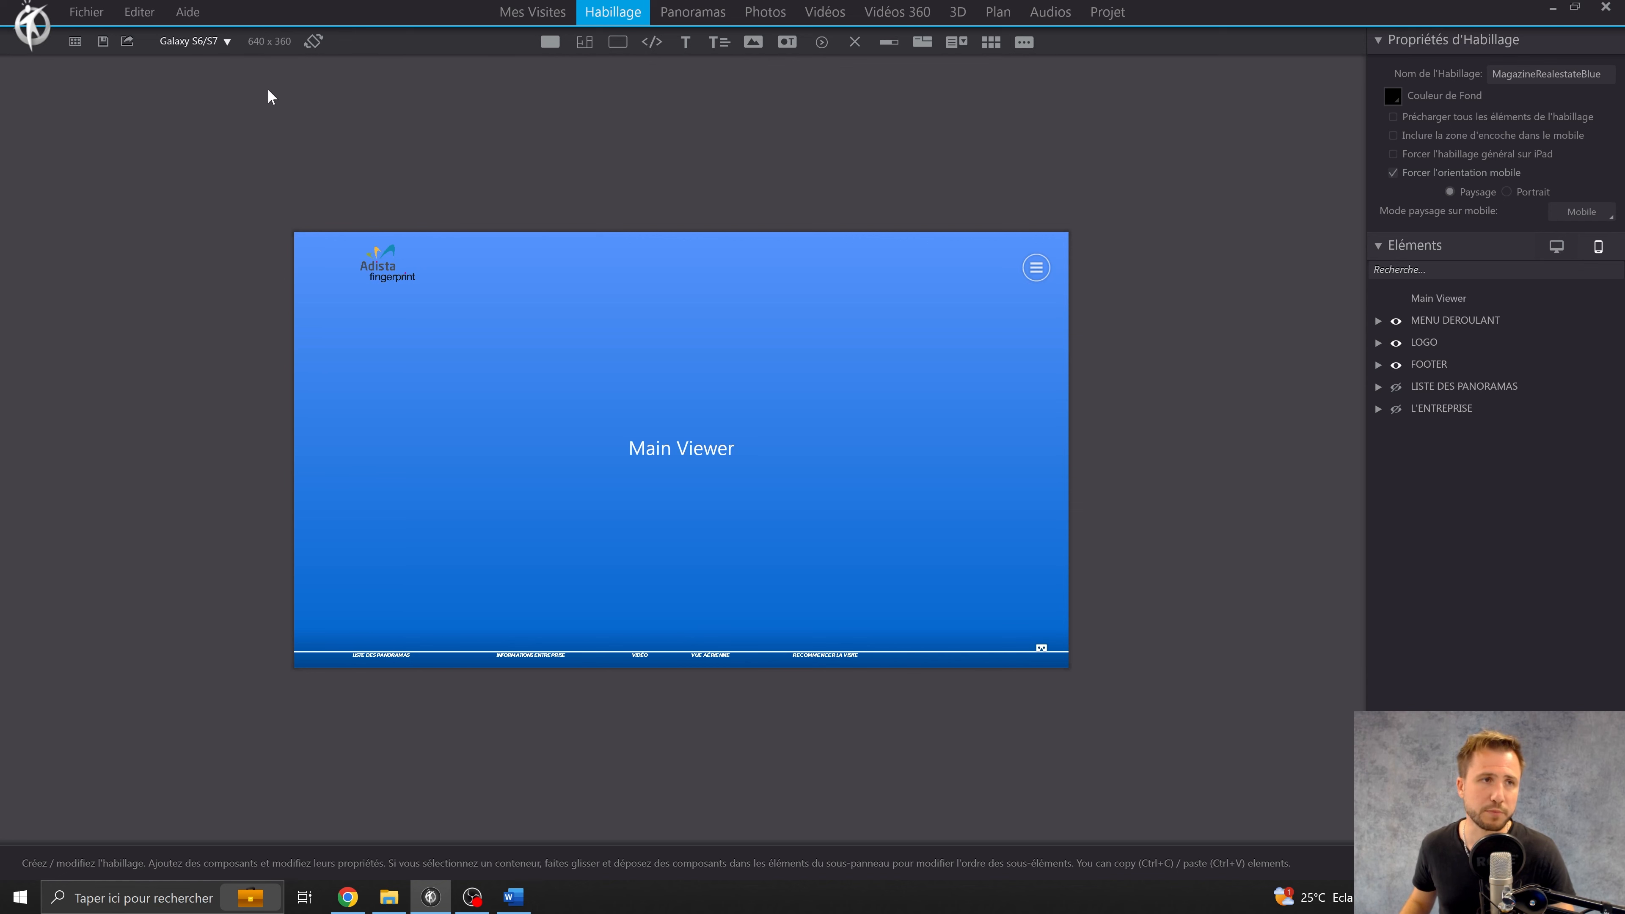
left_click(214, 43)
left_click(1556, 246)
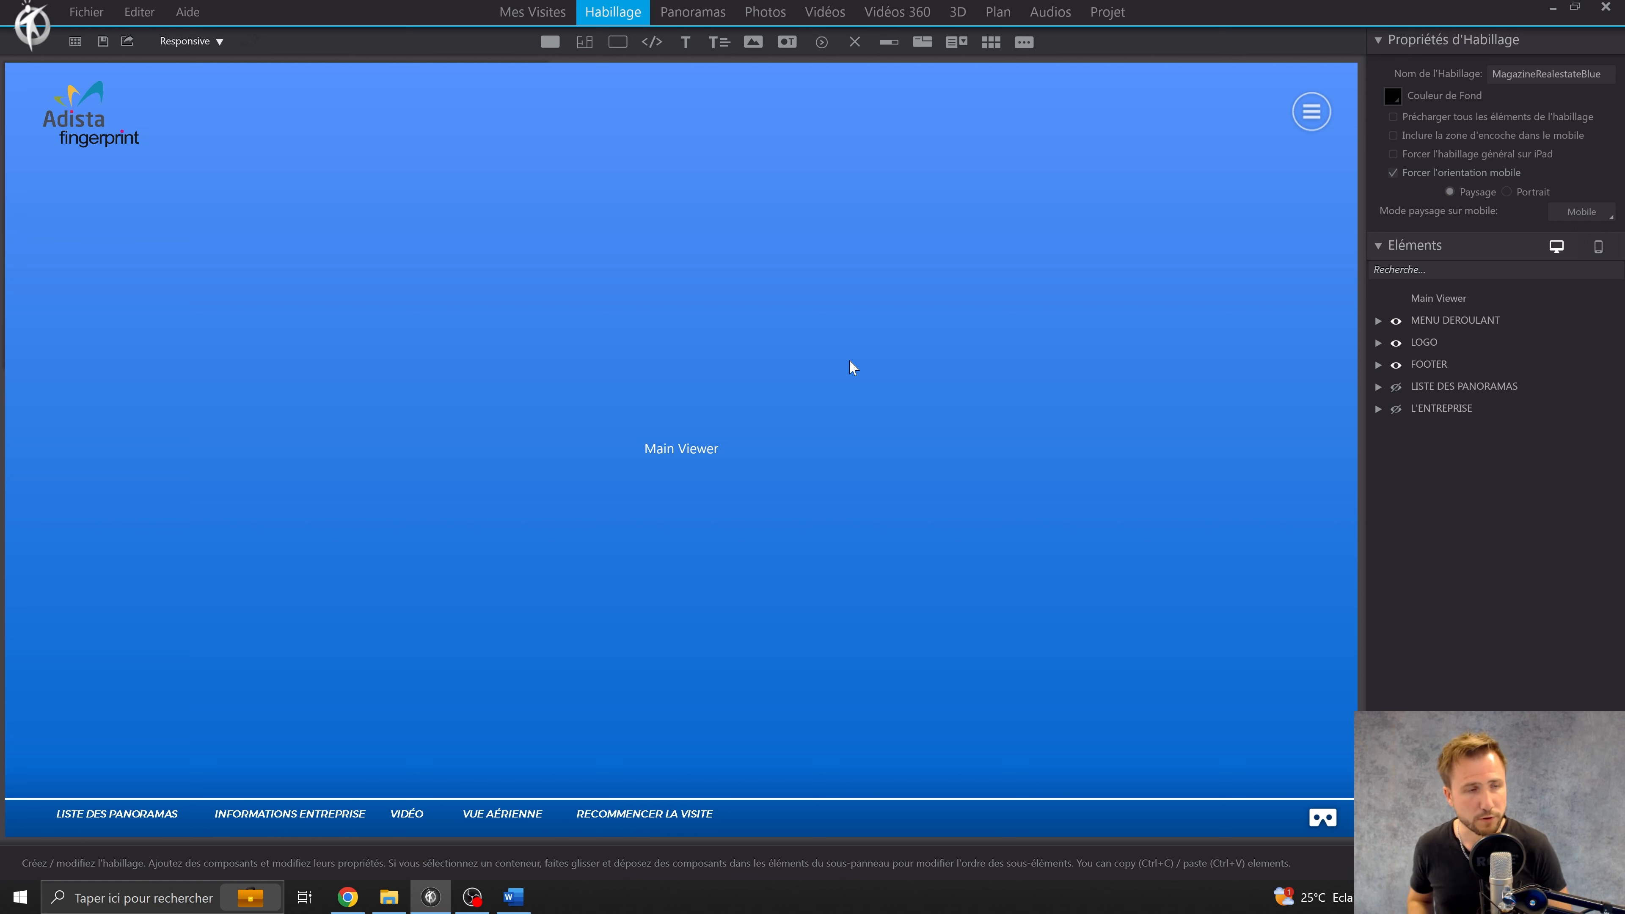
Step: Inspect the logo and the menu button, showing and hiding the drop-down menu's button set
left_click(90, 136)
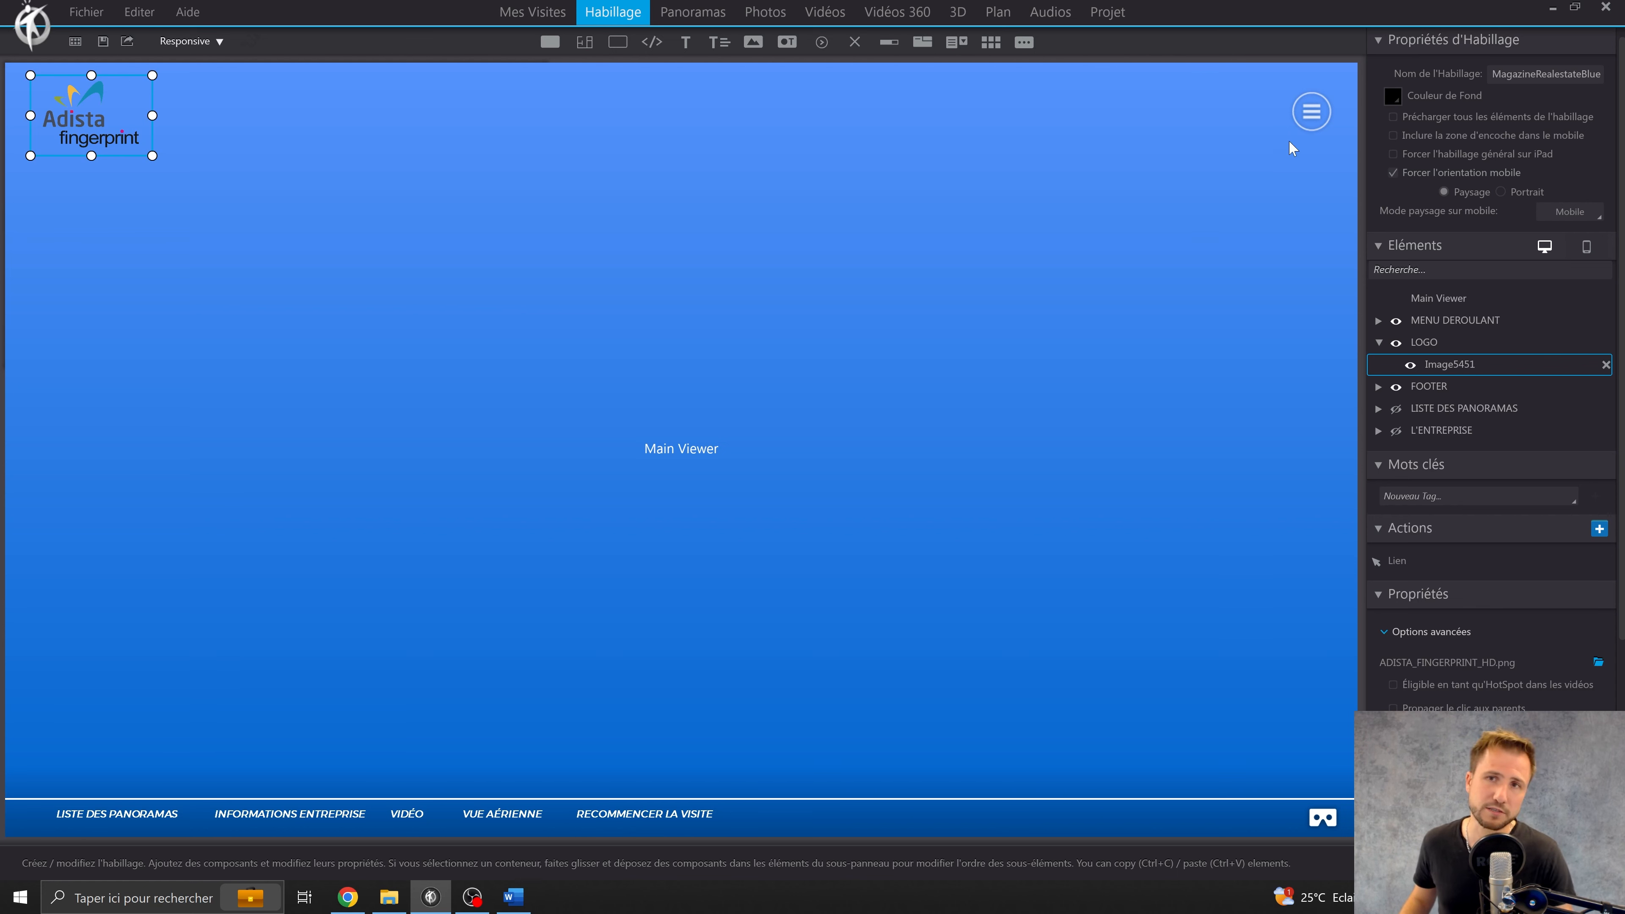
left_click(1303, 122)
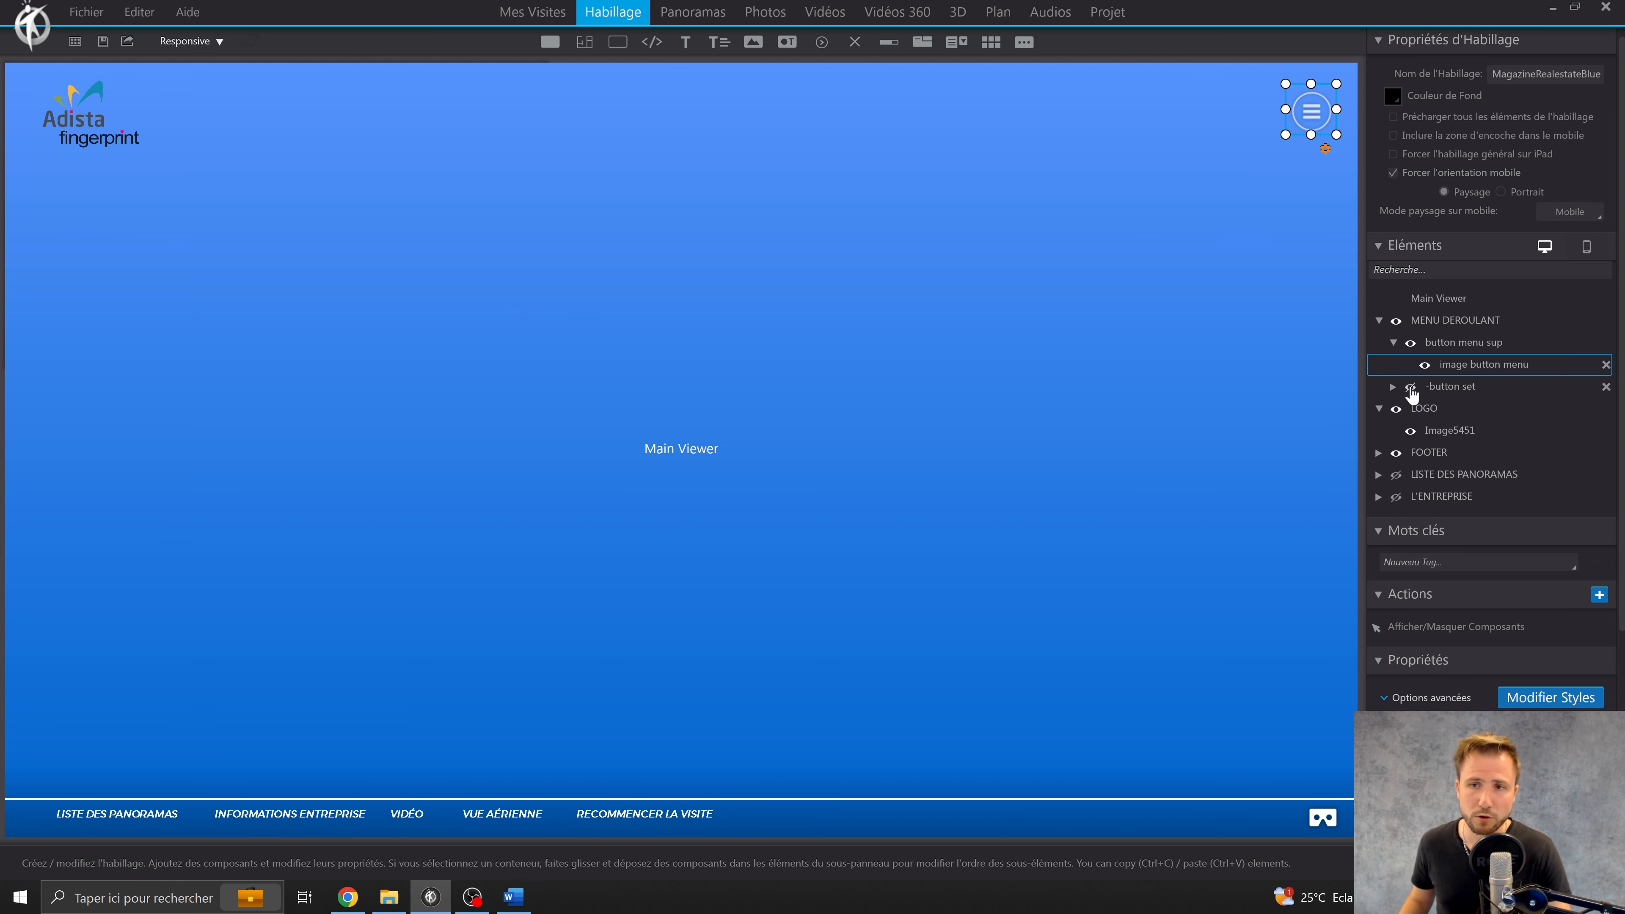
left_click(1409, 387)
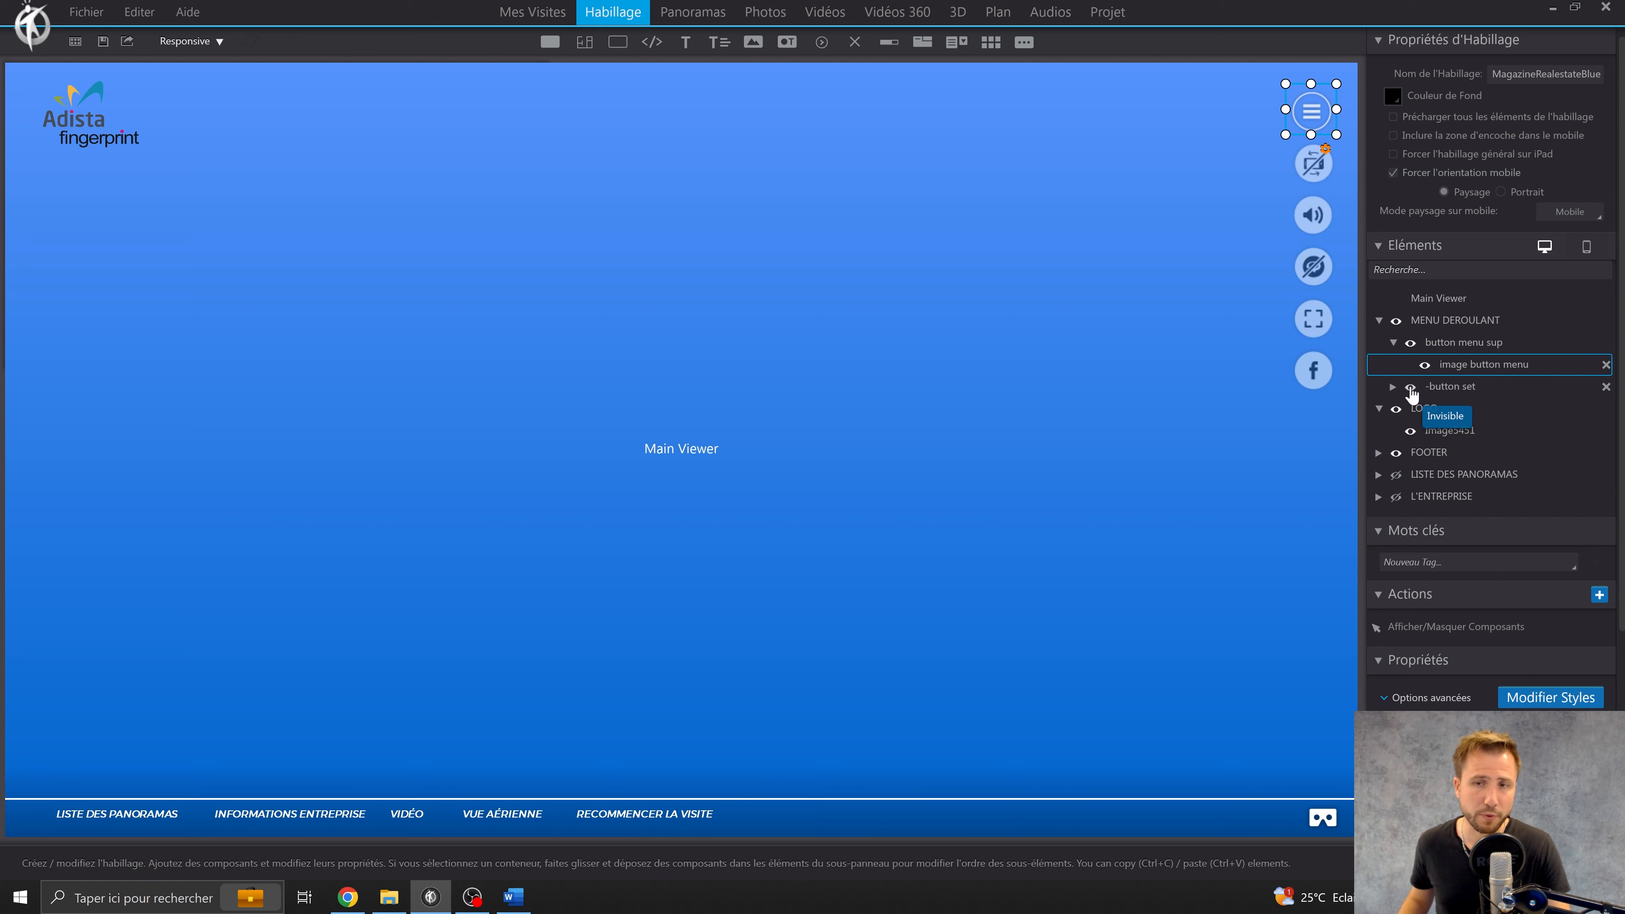
left_click(1410, 387)
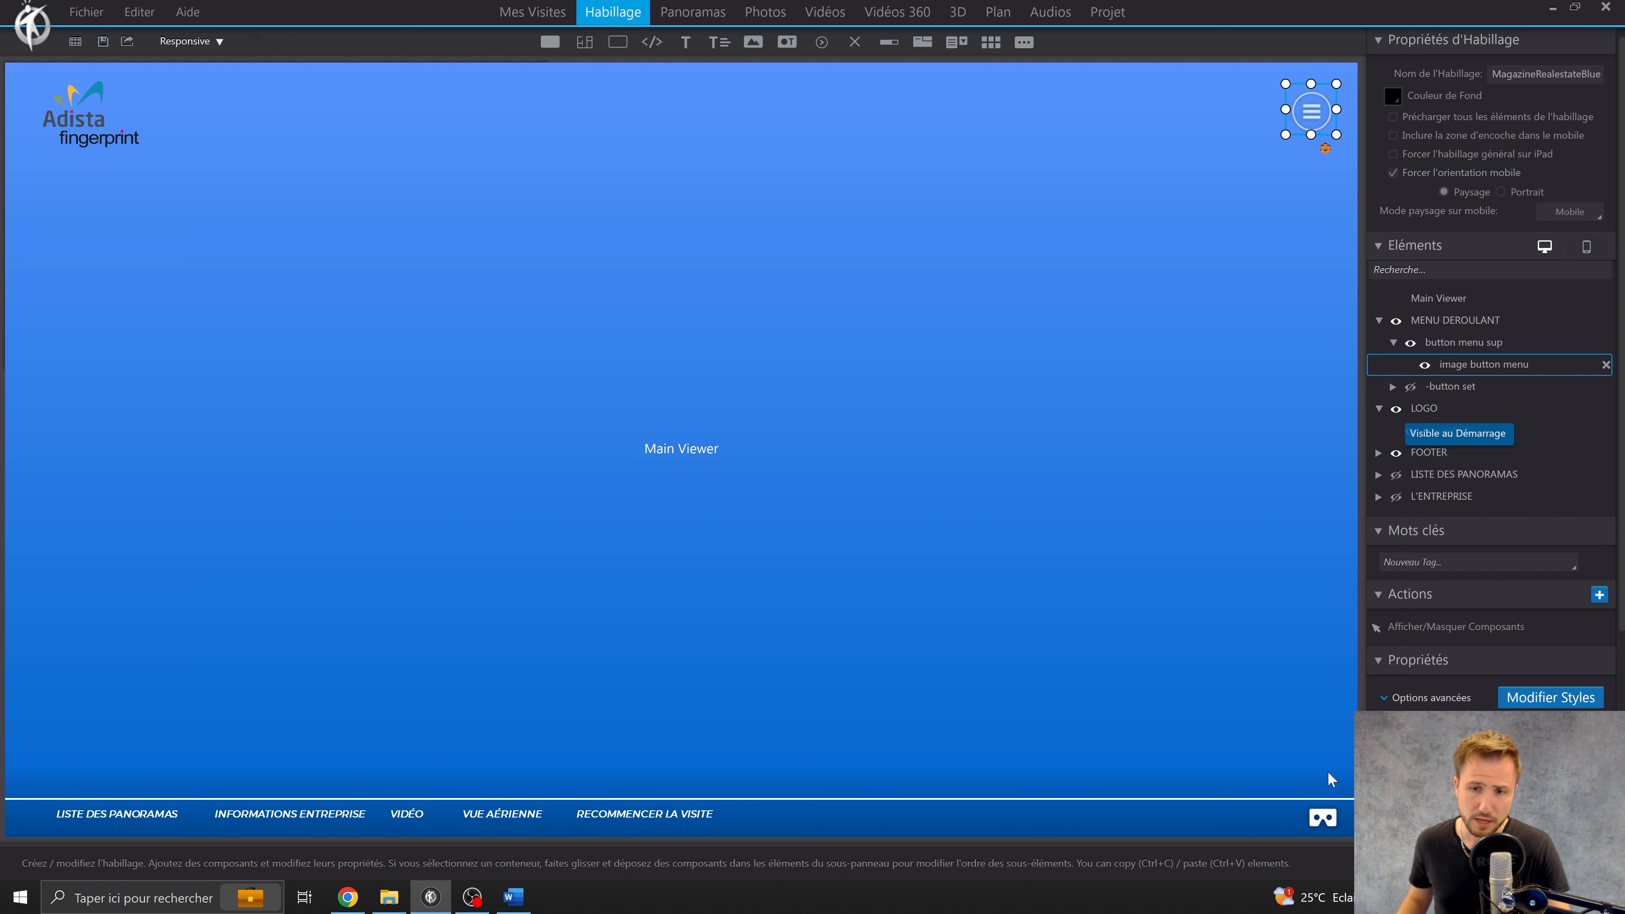
Step: Inspect the footer's VR icon and each of its text buttons, and collapse the expanded element groups
left_click(1323, 817)
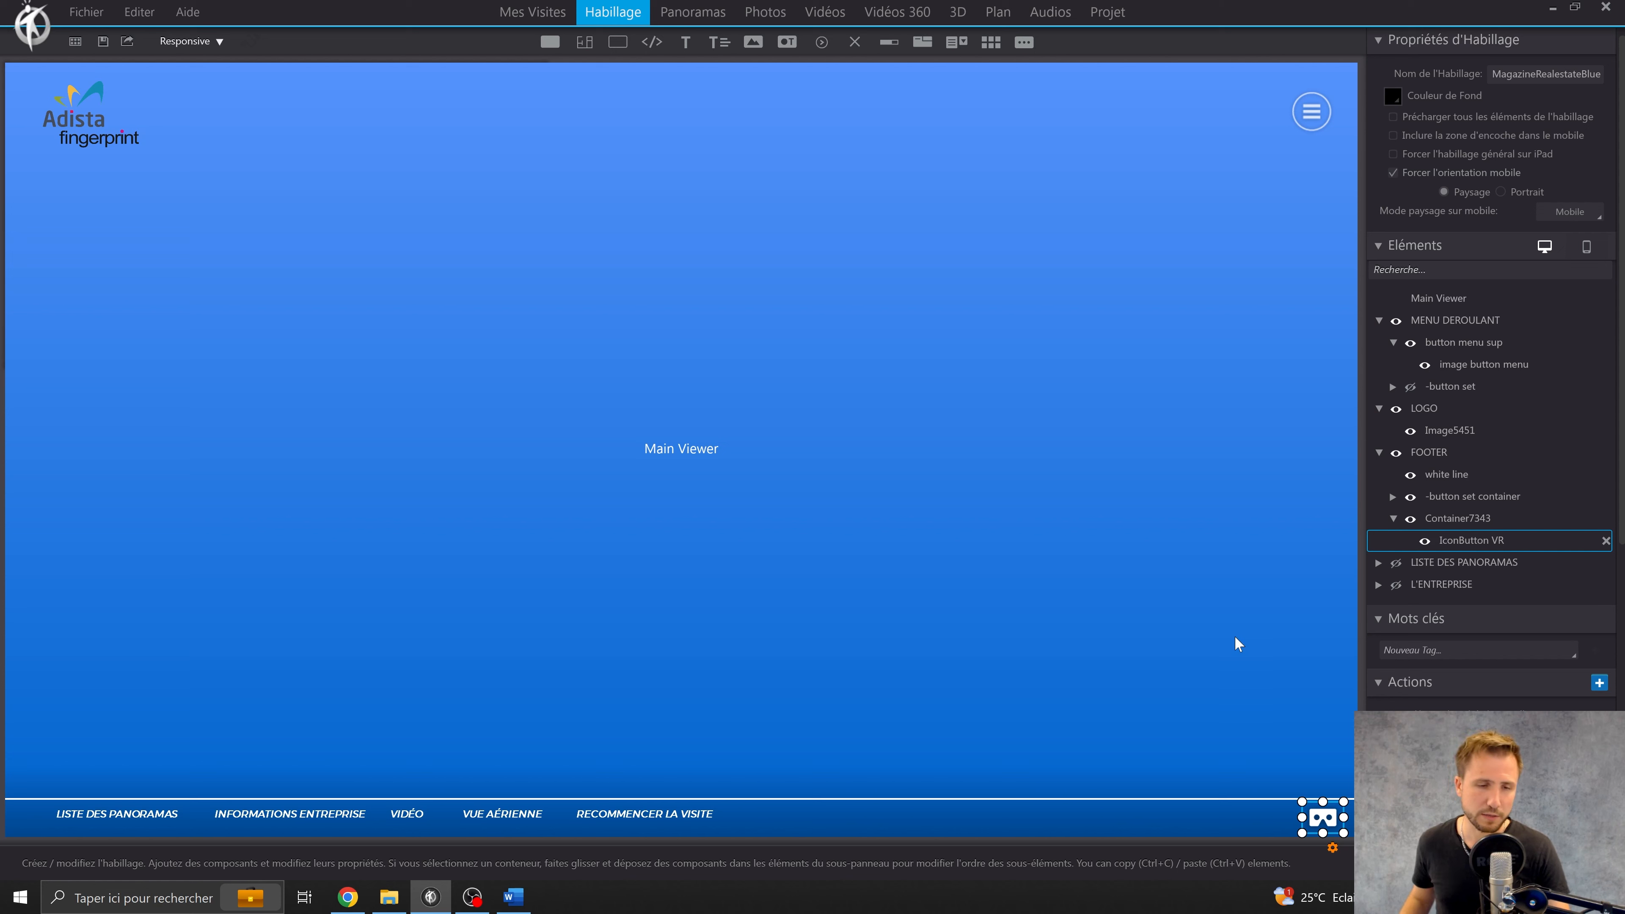
left_click(696, 830)
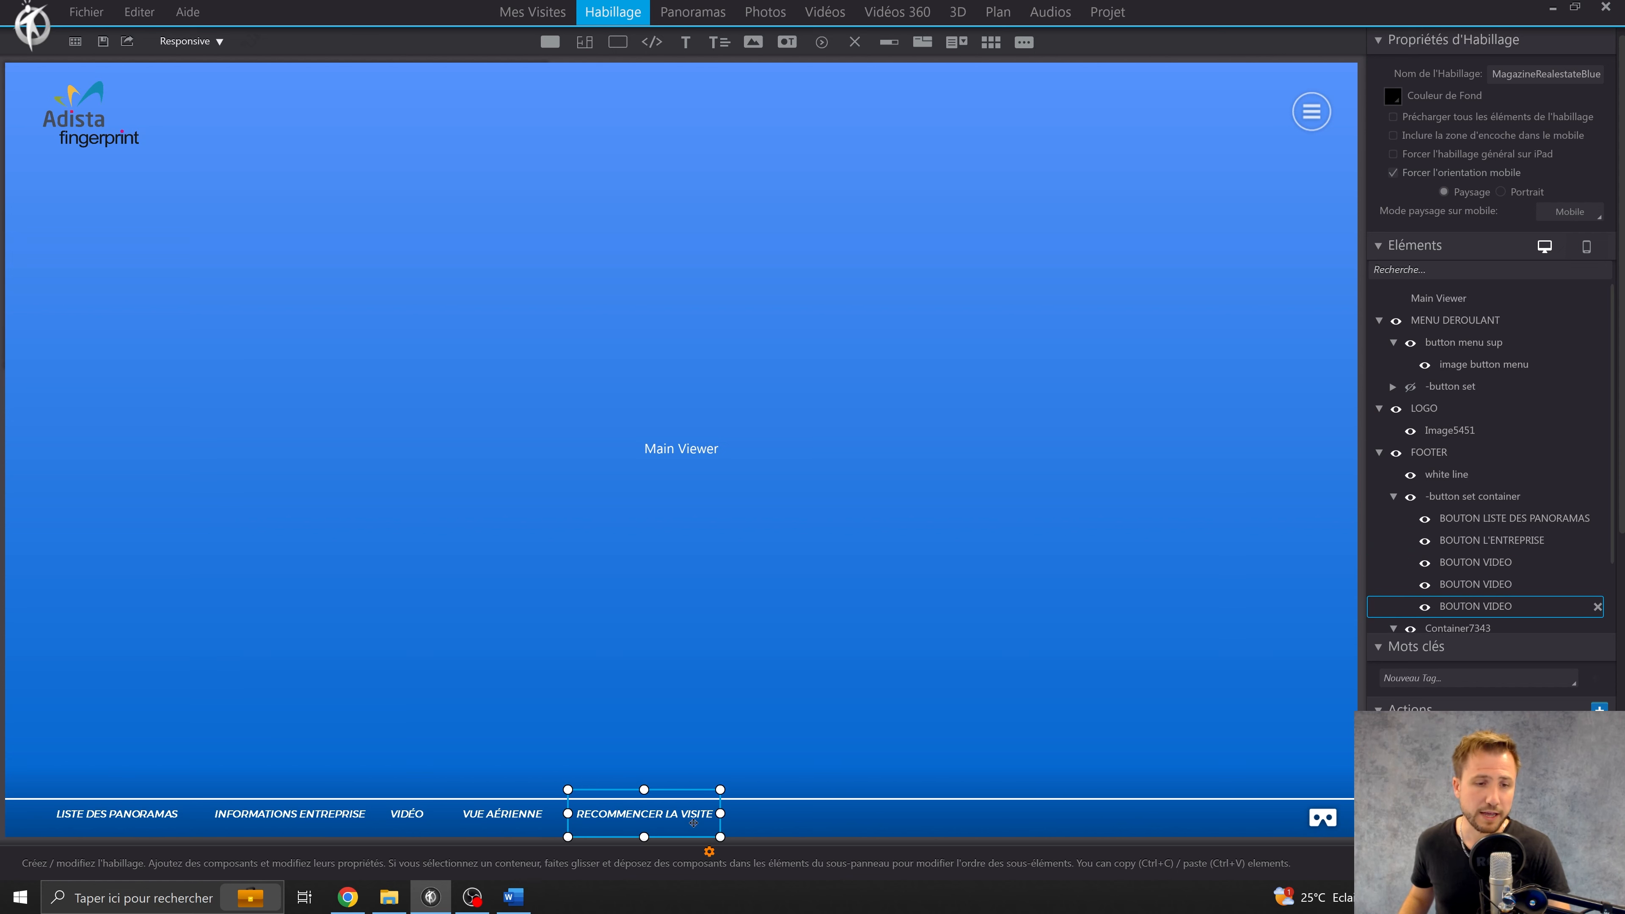
left_click(520, 831)
left_click(407, 826)
left_click(330, 818)
left_click(156, 816)
left_click(1394, 497)
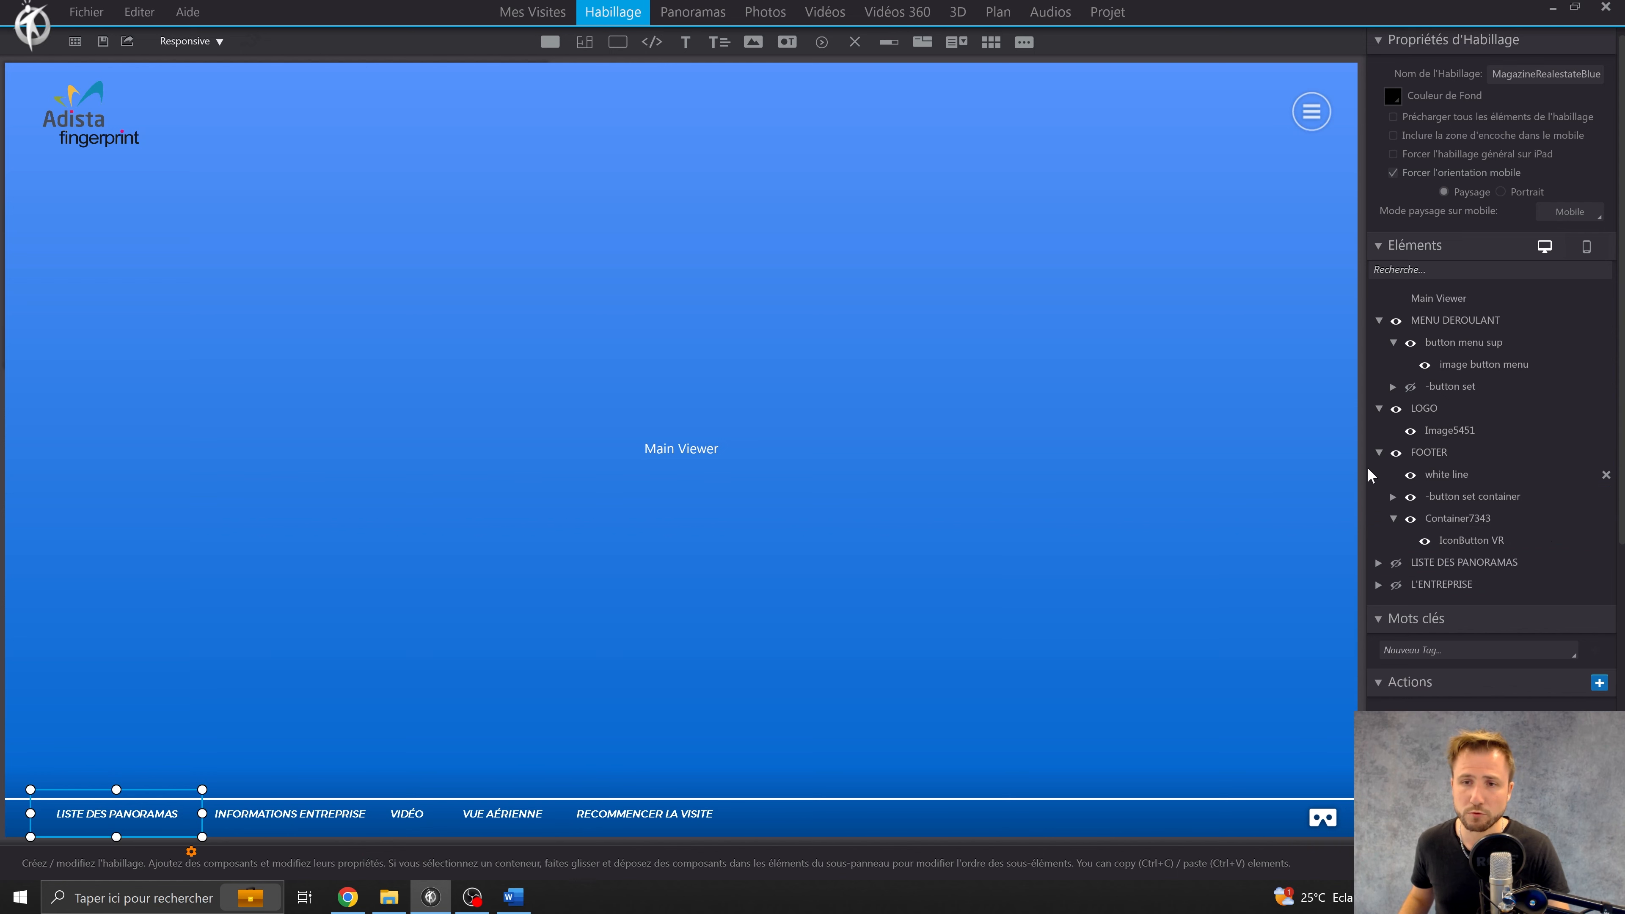
left_click(1379, 452)
left_click(1378, 409)
left_click(1378, 321)
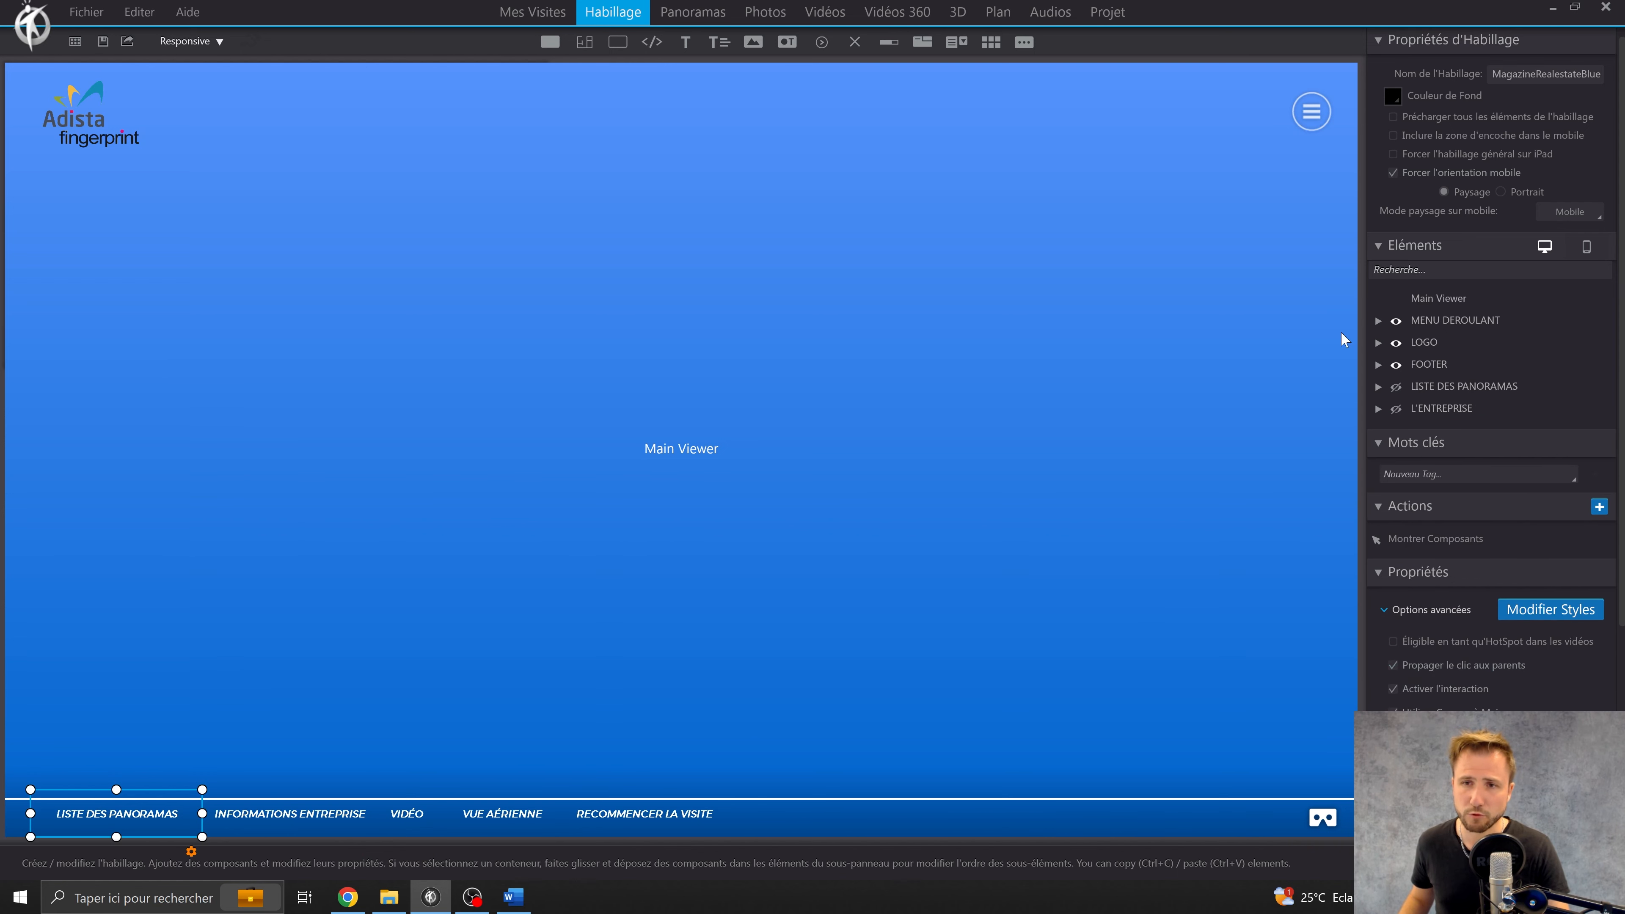
Step: Show and hide the LISTE DES PANORAMAS and L'ENTREPRISE windows in turn to view their contents
left_click(1396, 387)
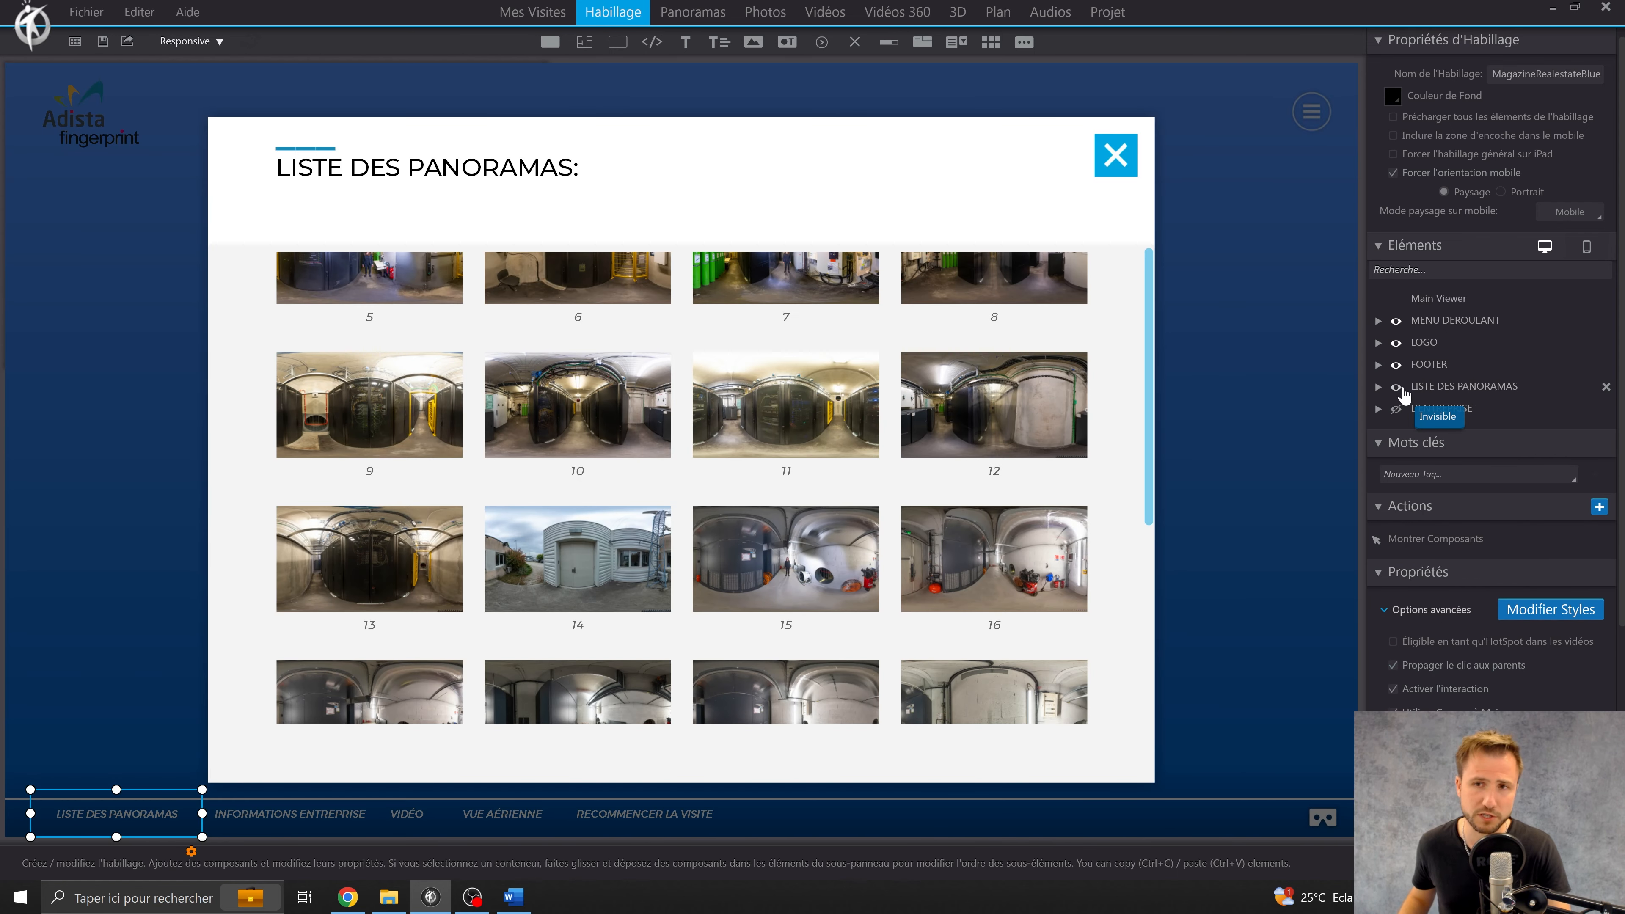
left_click(1397, 387)
left_click(1397, 409)
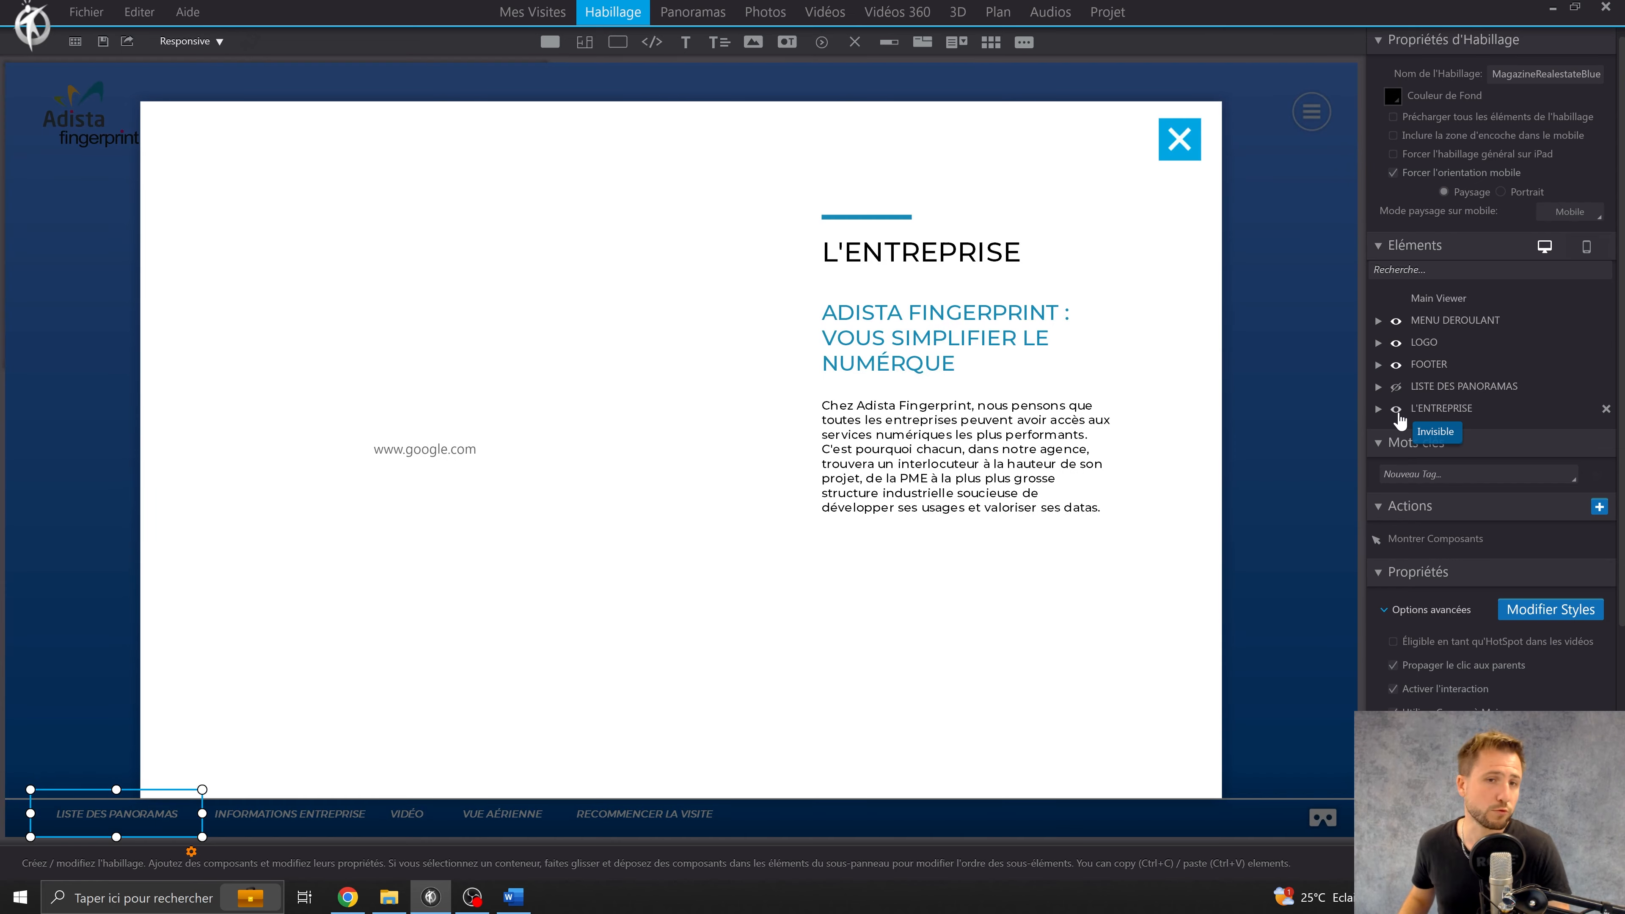
left_click(1397, 410)
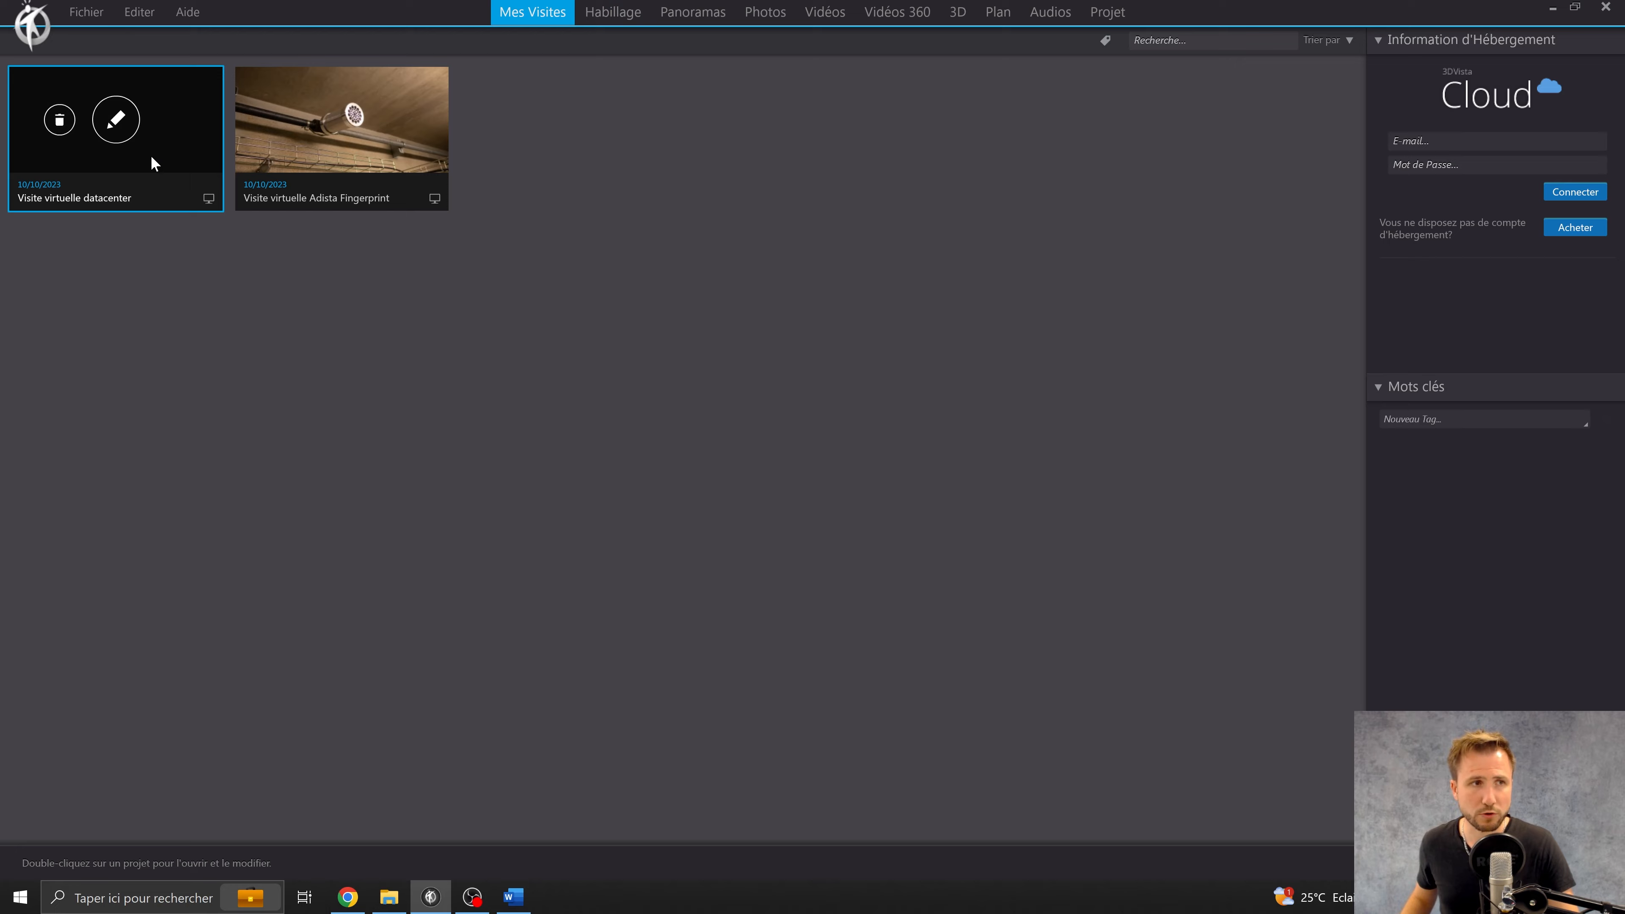
Step: Reopen the Visite virtuelle datacenter tour without saving the current project
double_click(151, 157)
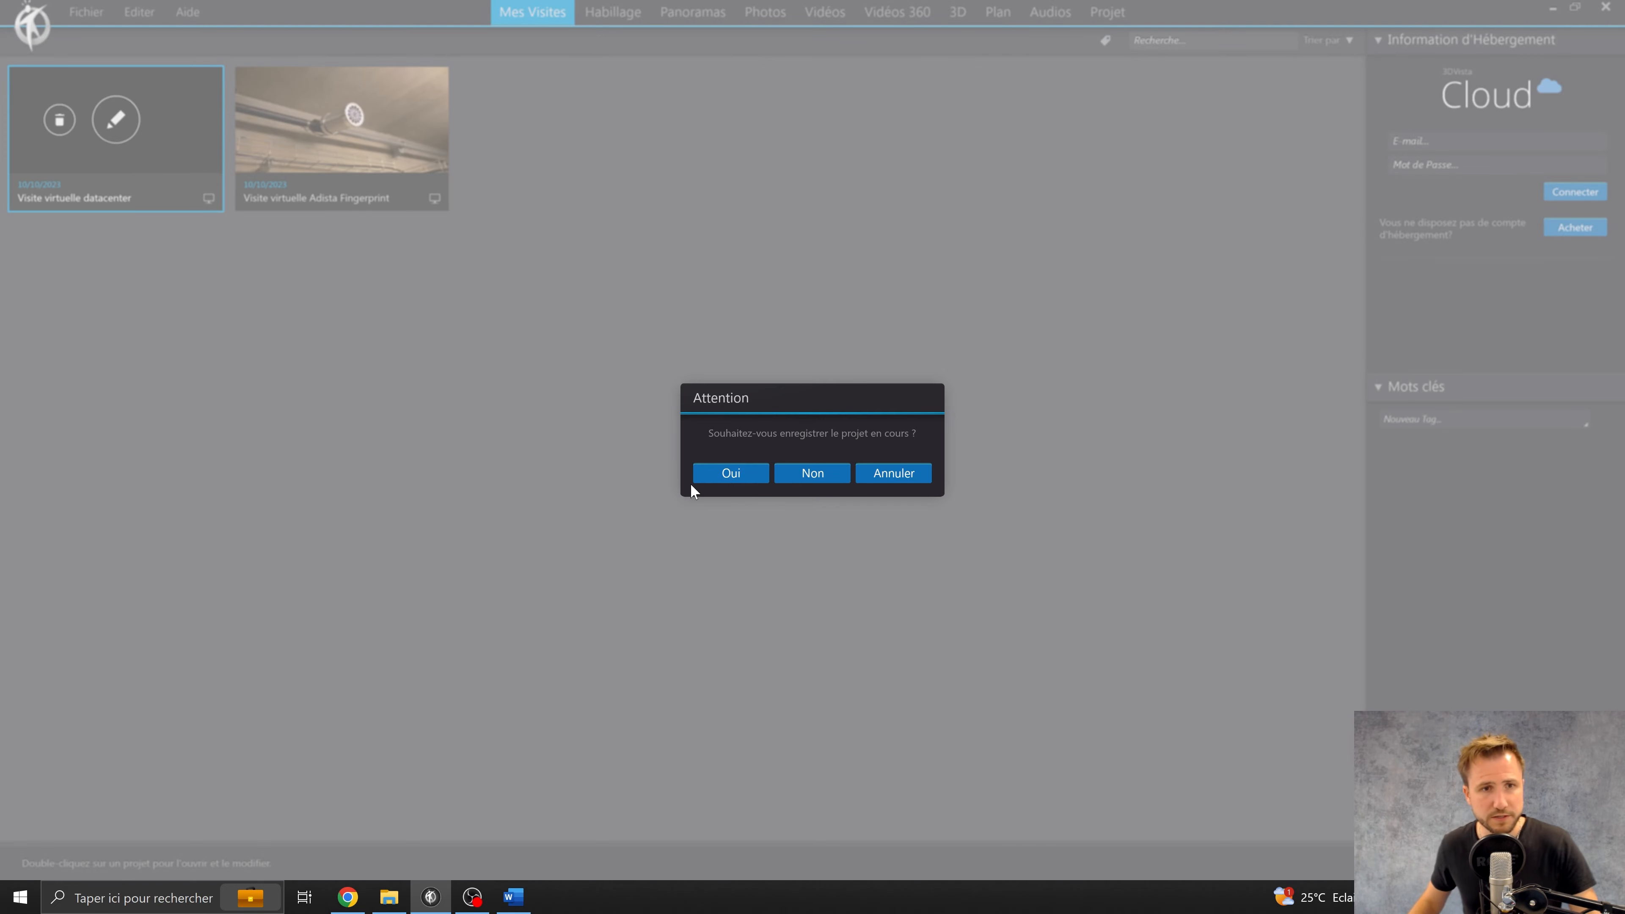
left_click(786, 477)
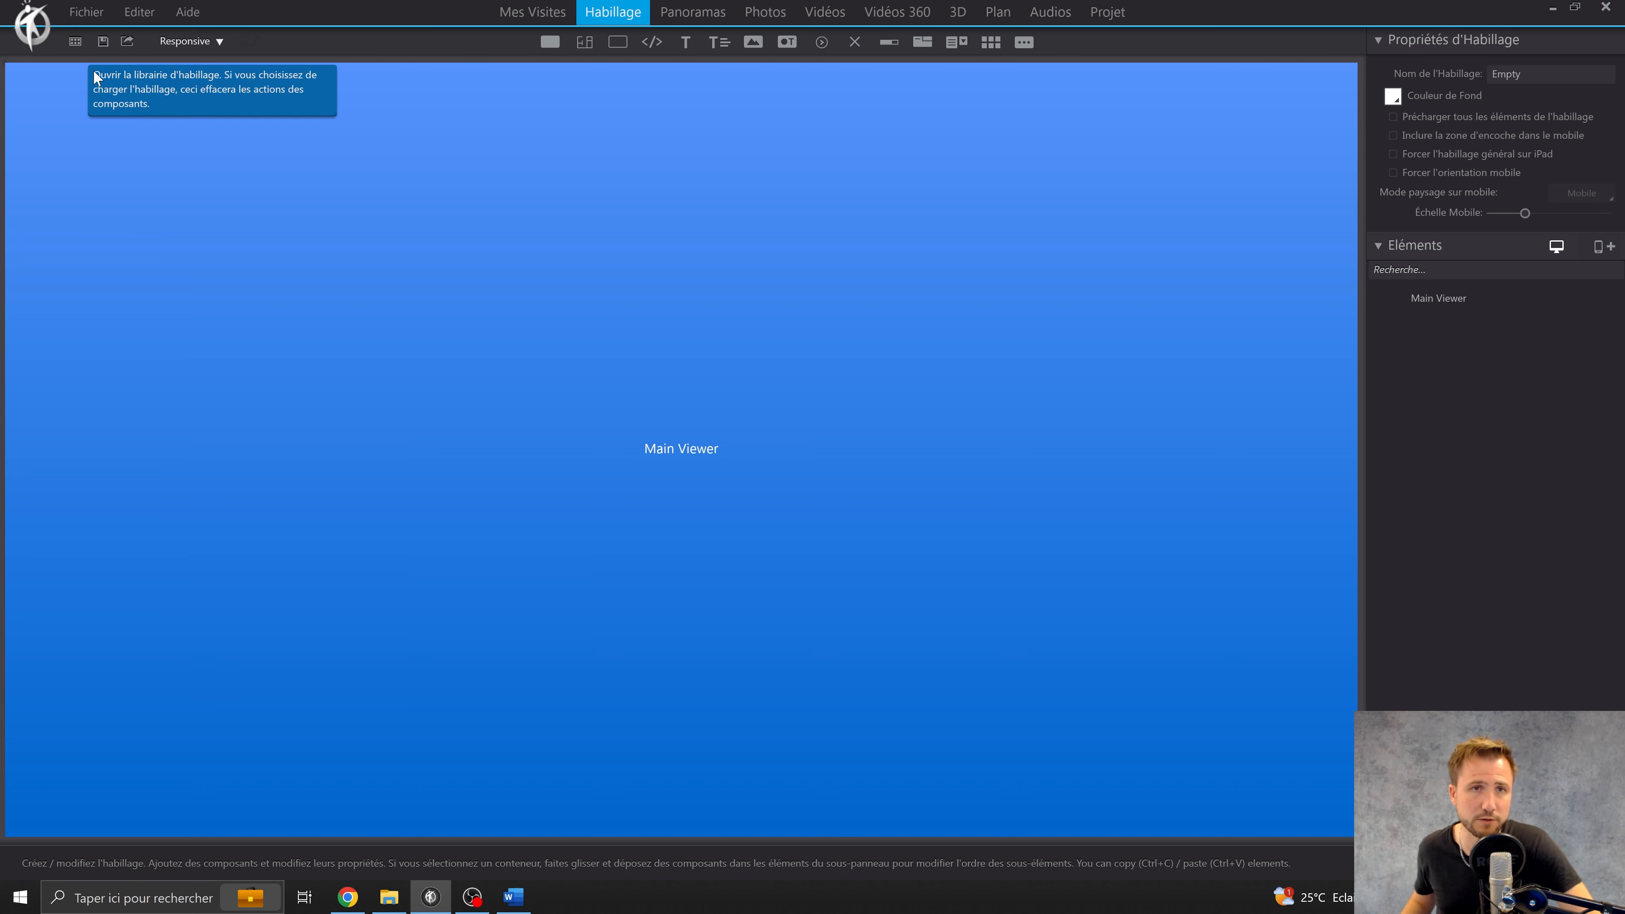
Step: Open the skin library, accepting the loss of the current skin's actions, and preview the Magazine, Portfolio, Enterprise and Mini skins
left_click(75, 42)
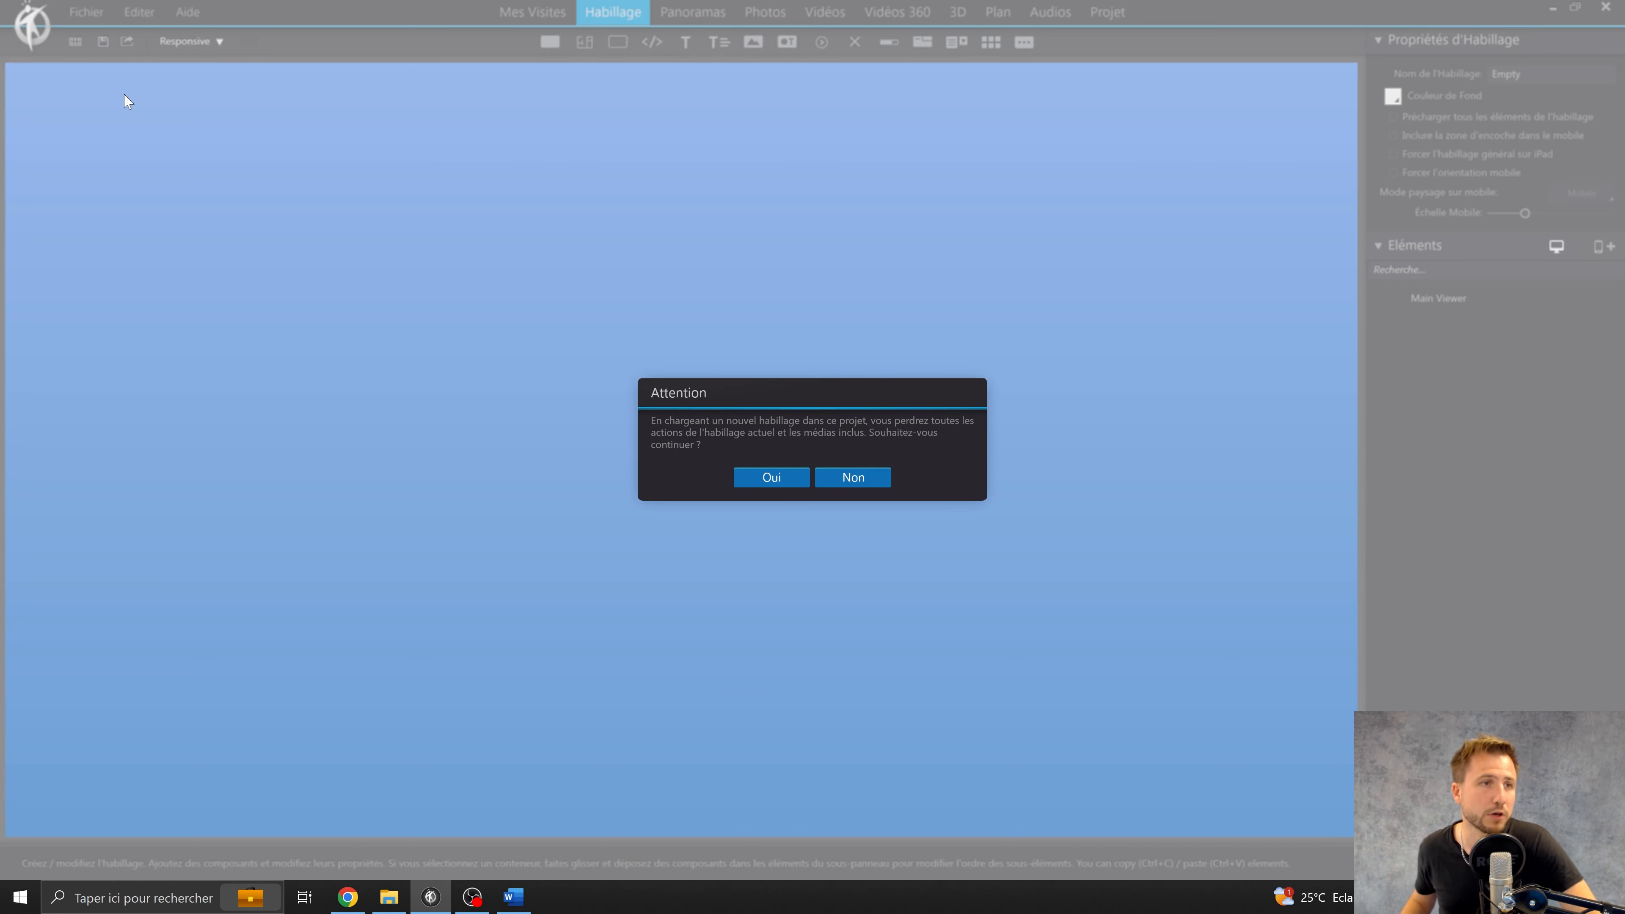
left_click(753, 480)
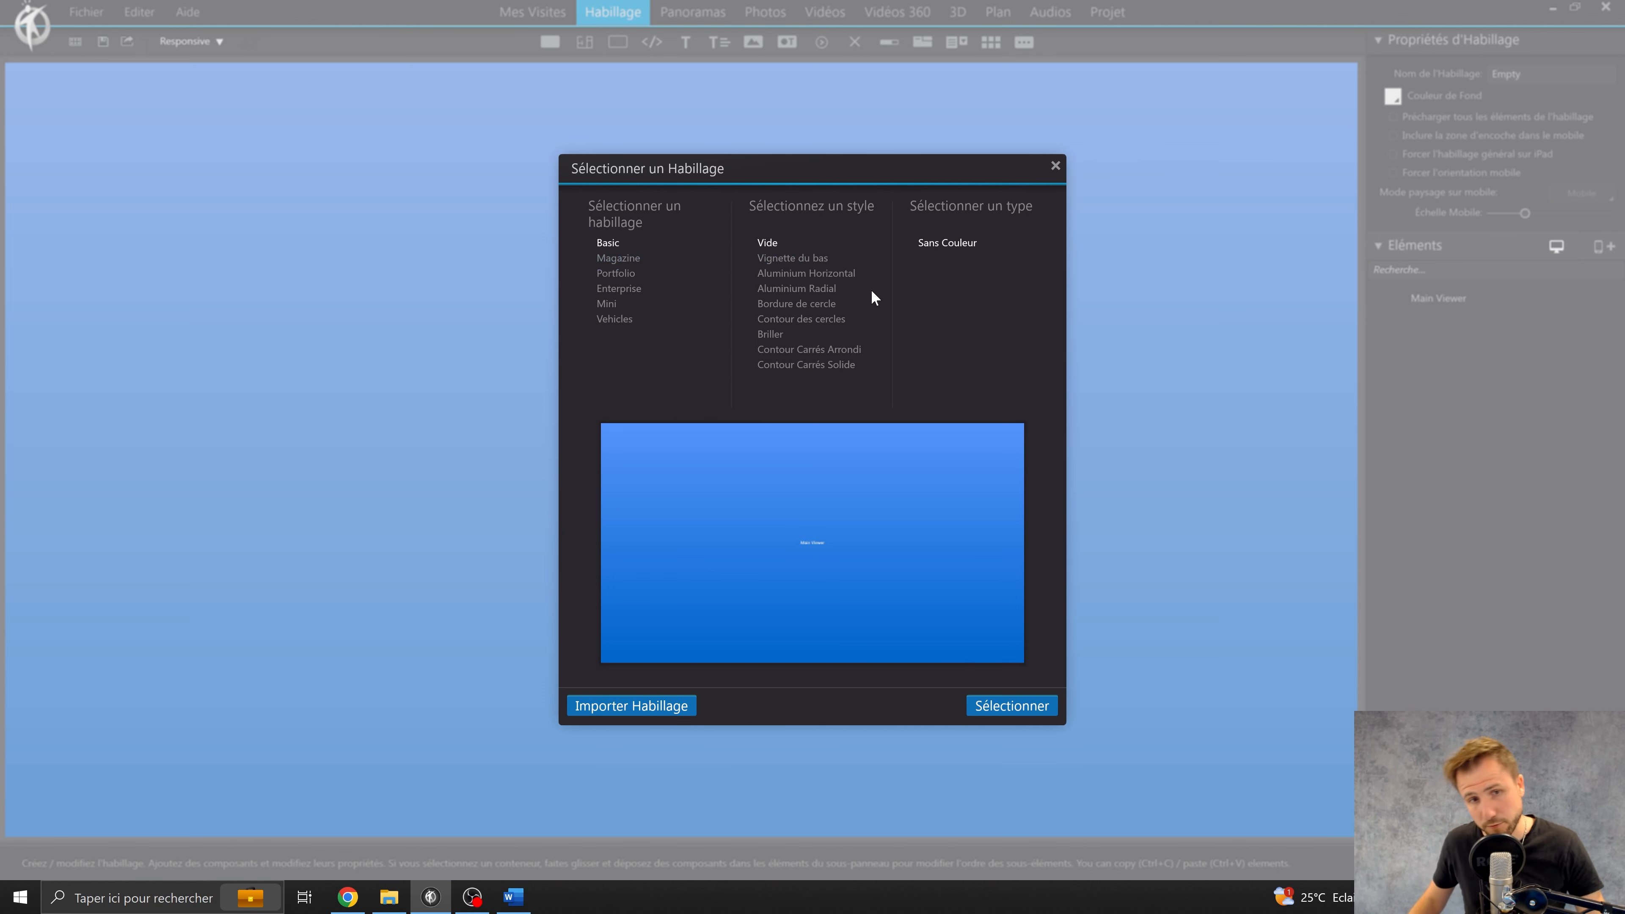
left_click(619, 260)
left_click(626, 275)
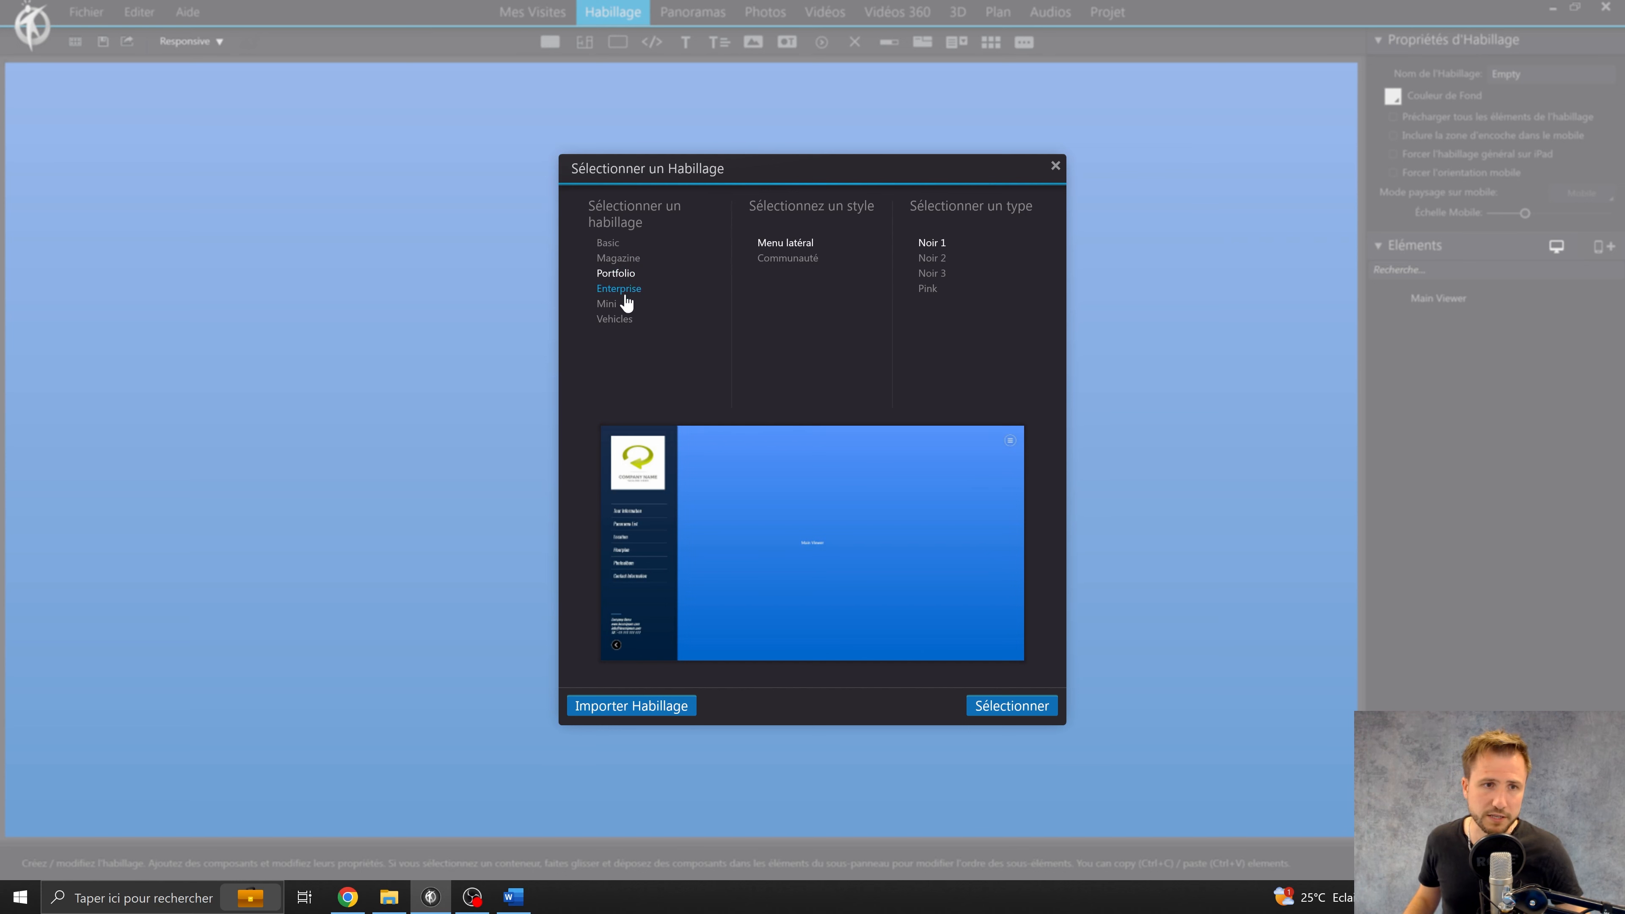
left_click(614, 305)
left_click(618, 289)
left_click(621, 274)
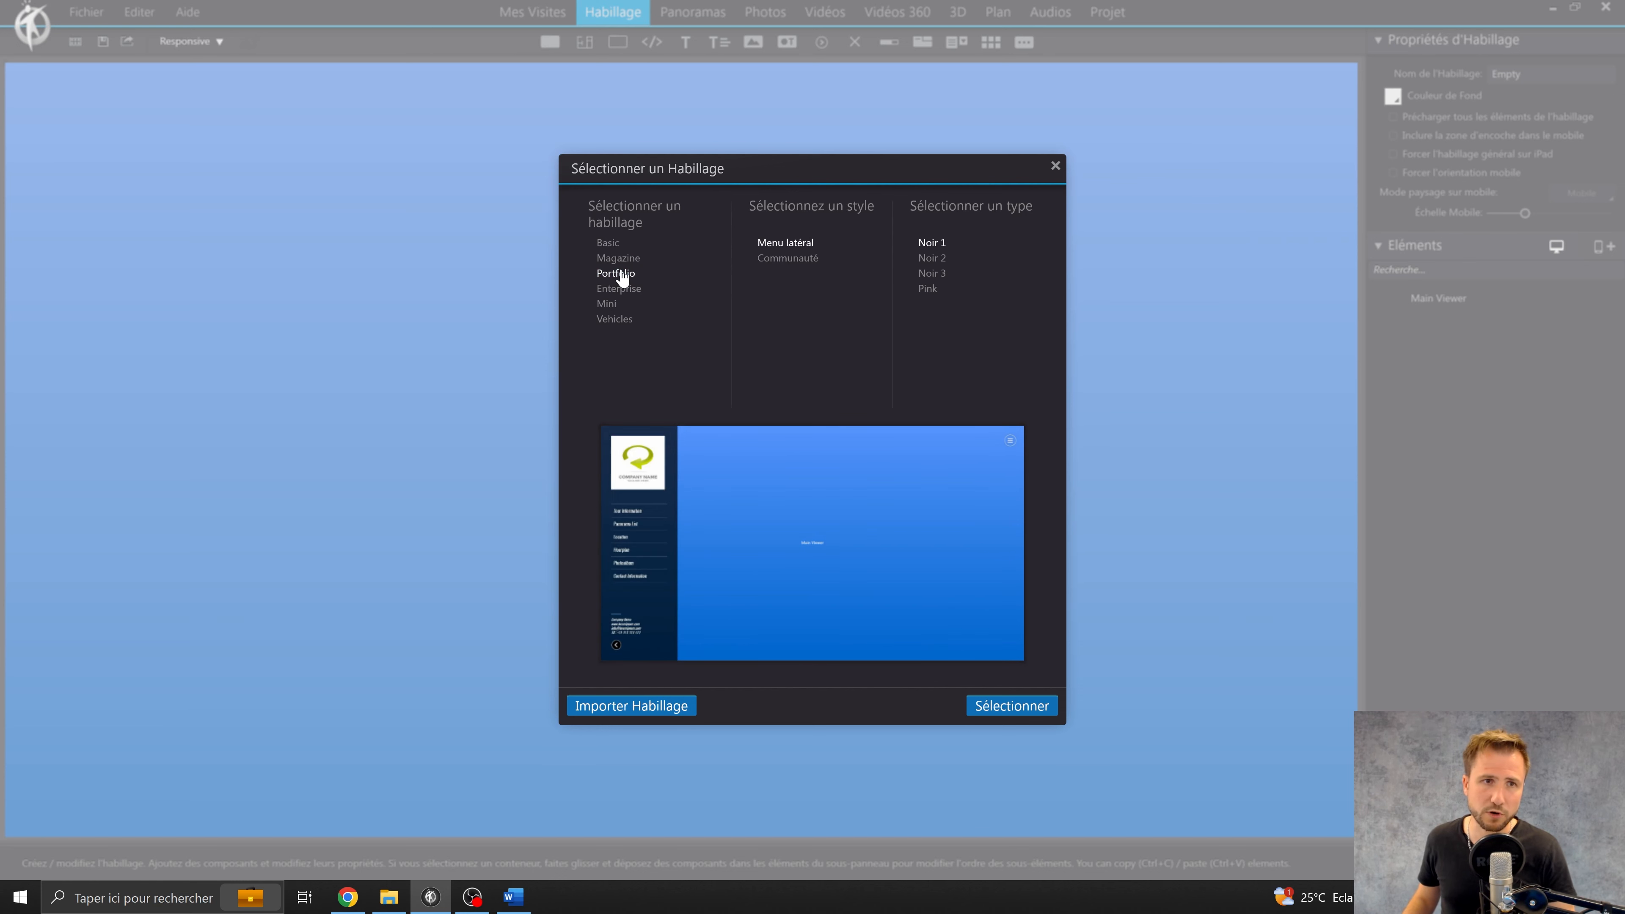
Step: Compare the Magazine skin's styles and load its Immobilier style in type Bleu
left_click(630, 264)
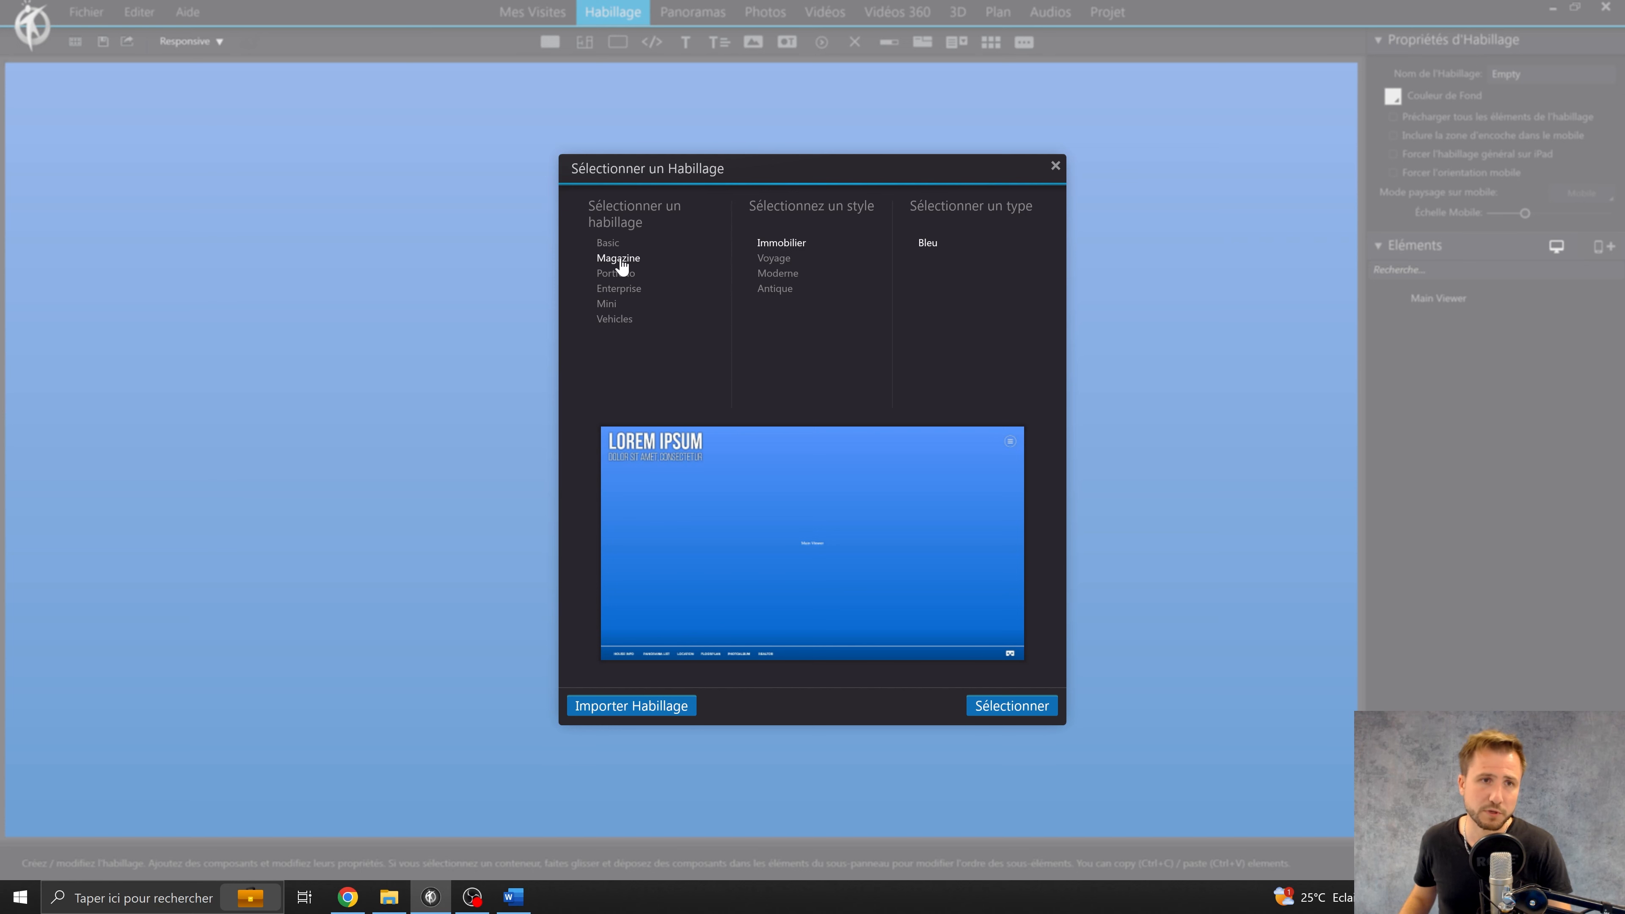
left_click(774, 258)
left_click(777, 273)
left_click(780, 289)
left_click(791, 245)
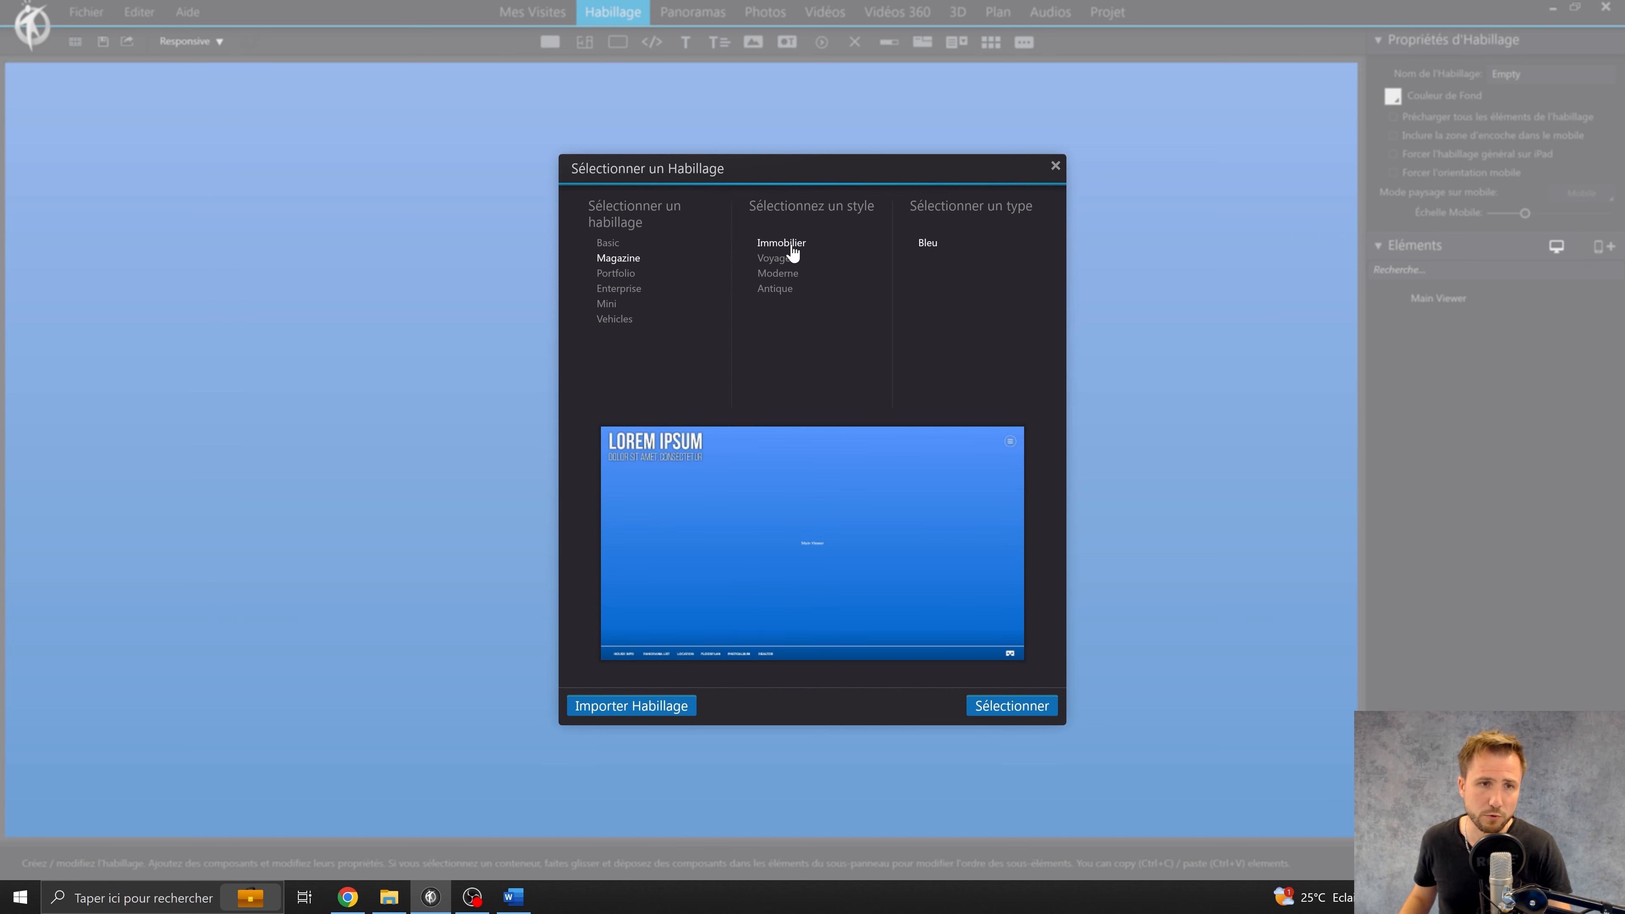
left_click(1040, 707)
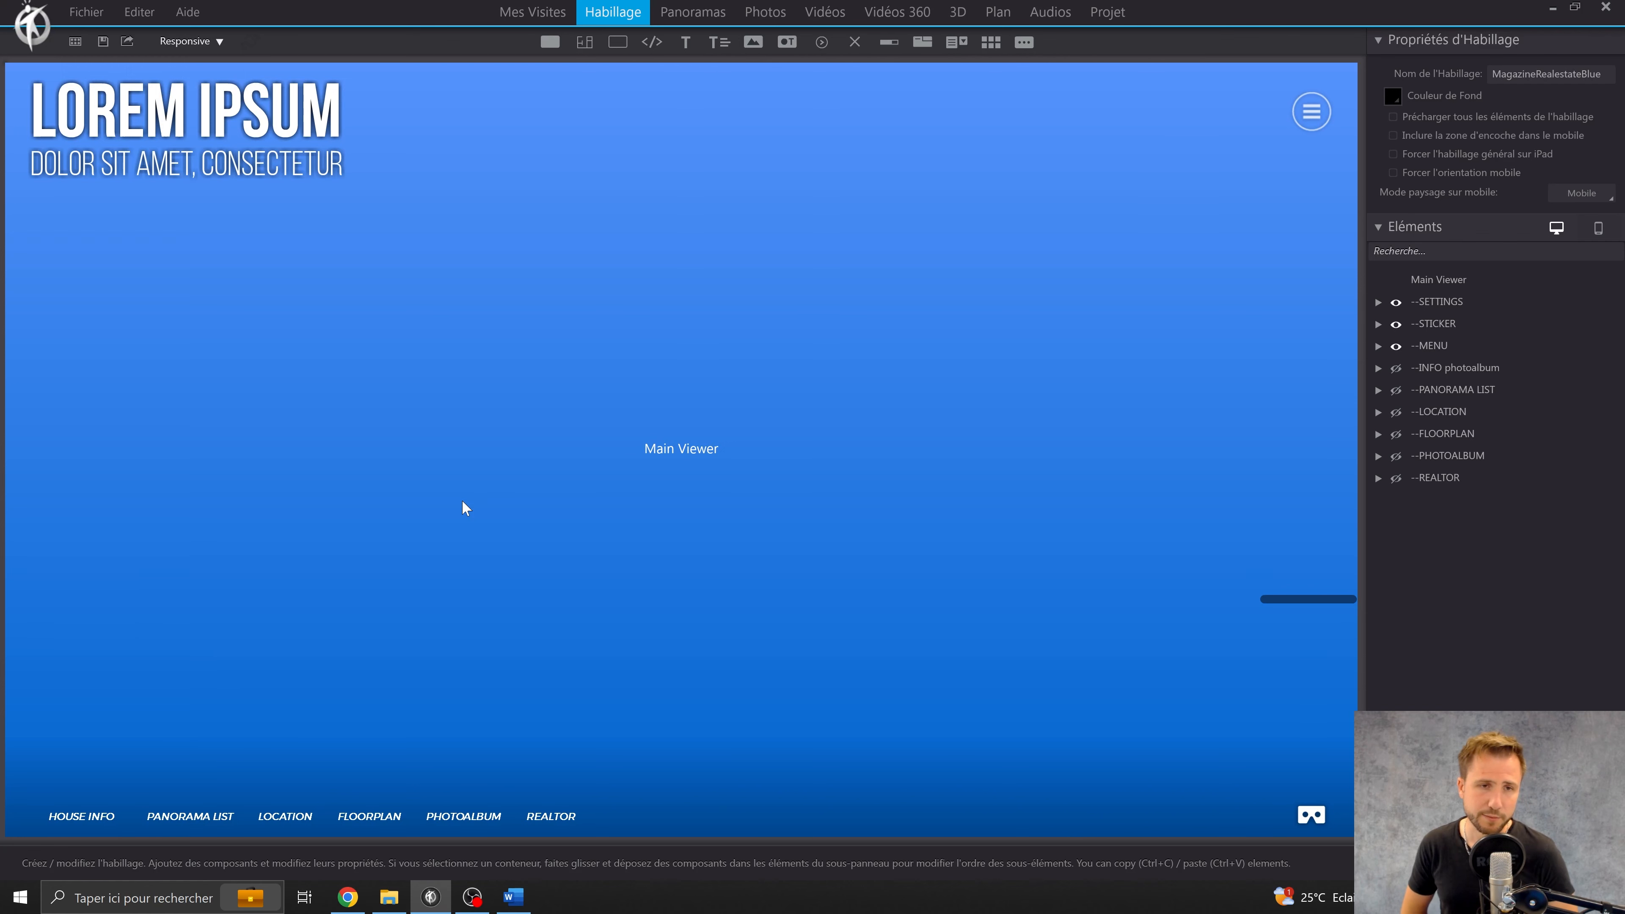
Step: Inspect the Main Viewer and the two LOREM IPSUM title text elements of the loaded skin
left_click(462, 501)
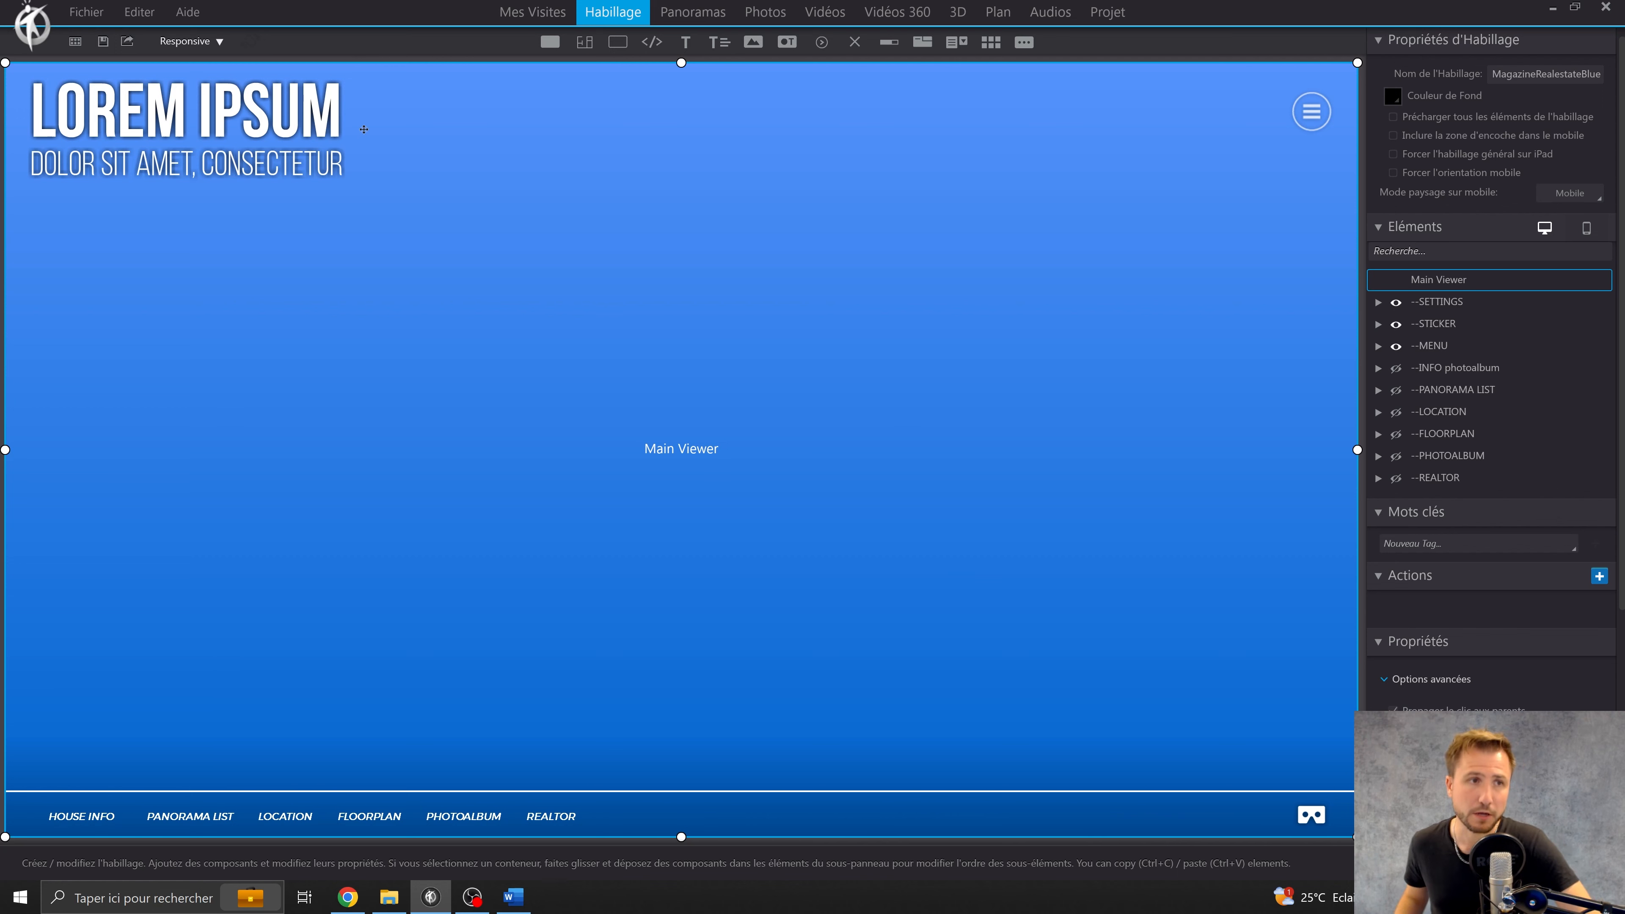
left_click(235, 151)
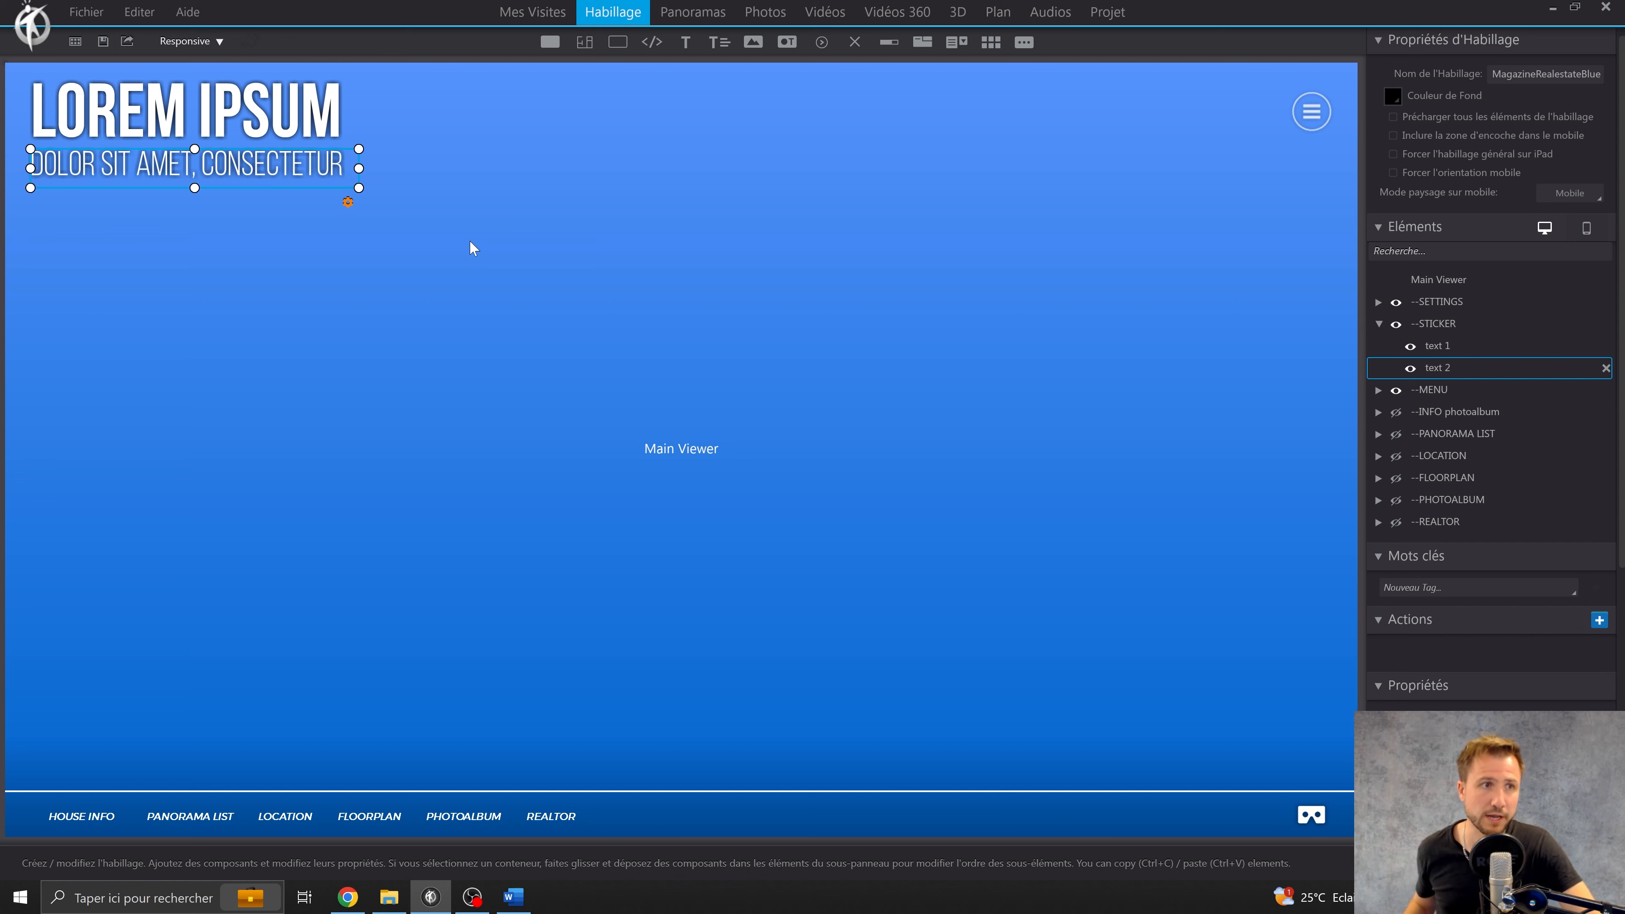
left_click(301, 113)
left_click(328, 174)
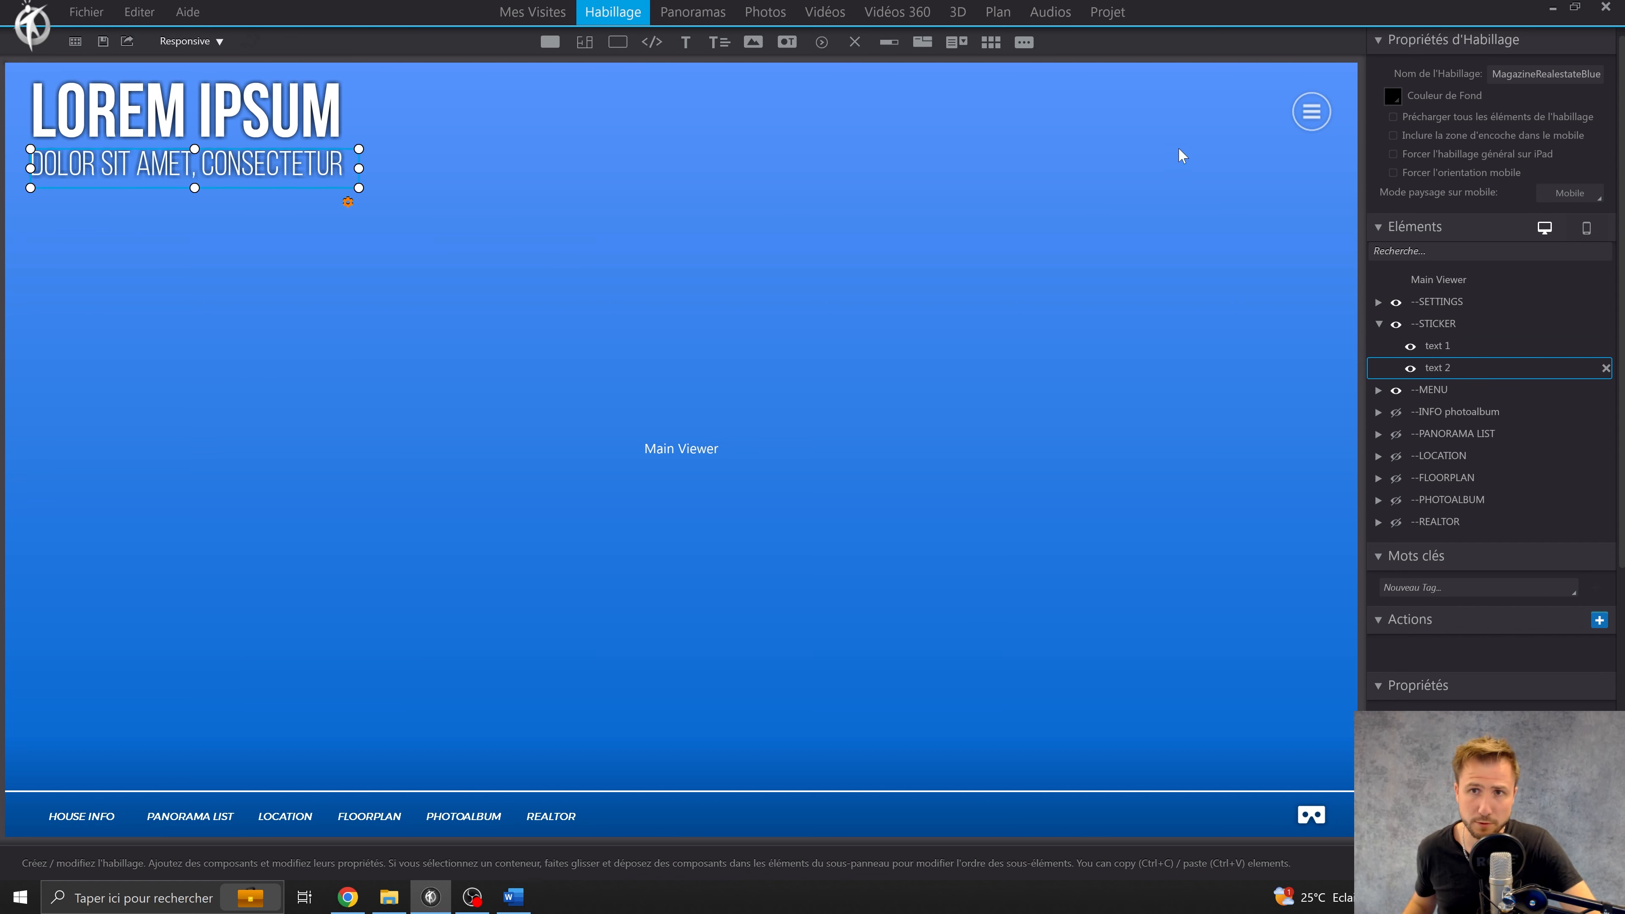
Step: Inspect the menu button and each footer text button from REALTOR to HOUSE INFO, and collapse the expanded element groups
left_click(1305, 115)
left_click(537, 819)
left_click(464, 823)
left_click(375, 824)
left_click(292, 824)
left_click(200, 823)
left_click(84, 821)
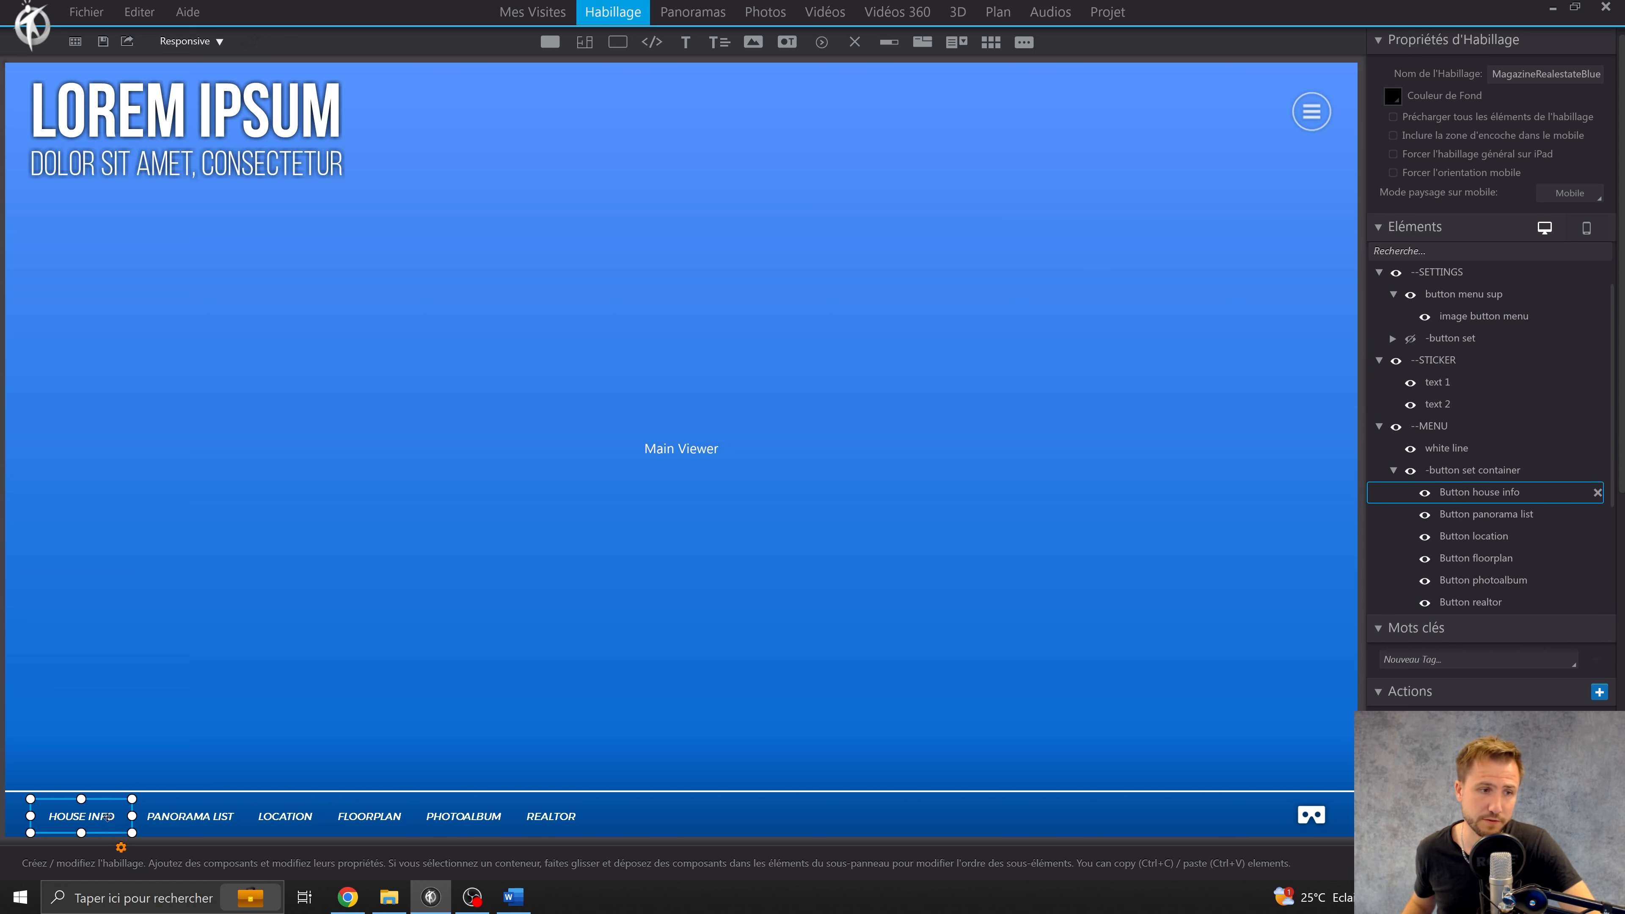
left_click(1379, 272)
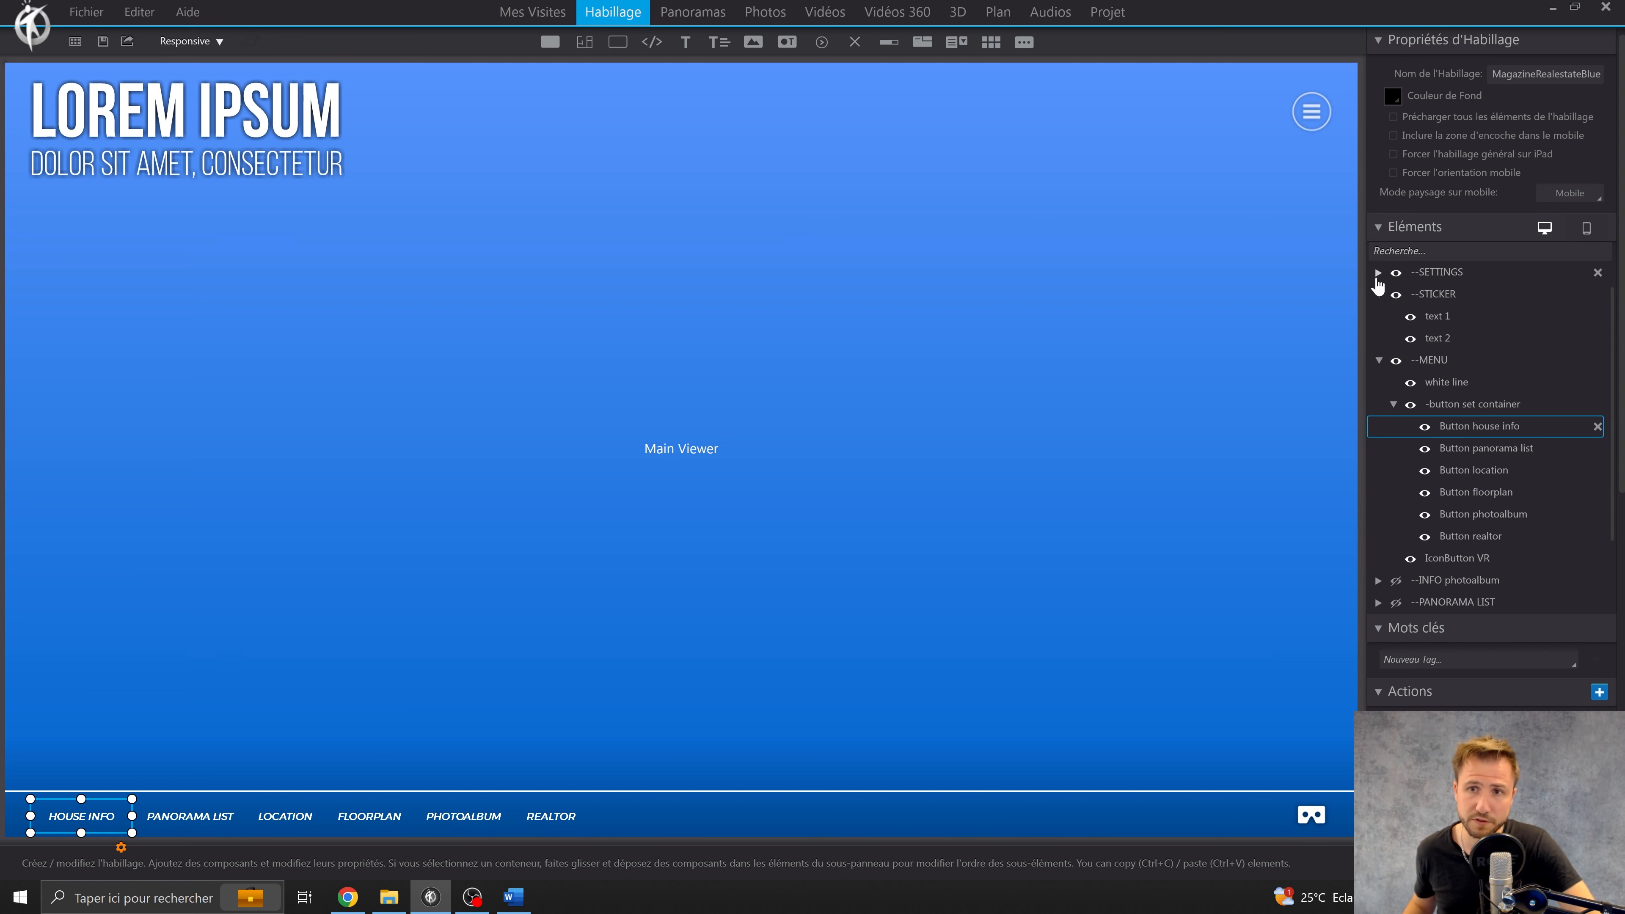
left_click(1379, 293)
left_click(1378, 318)
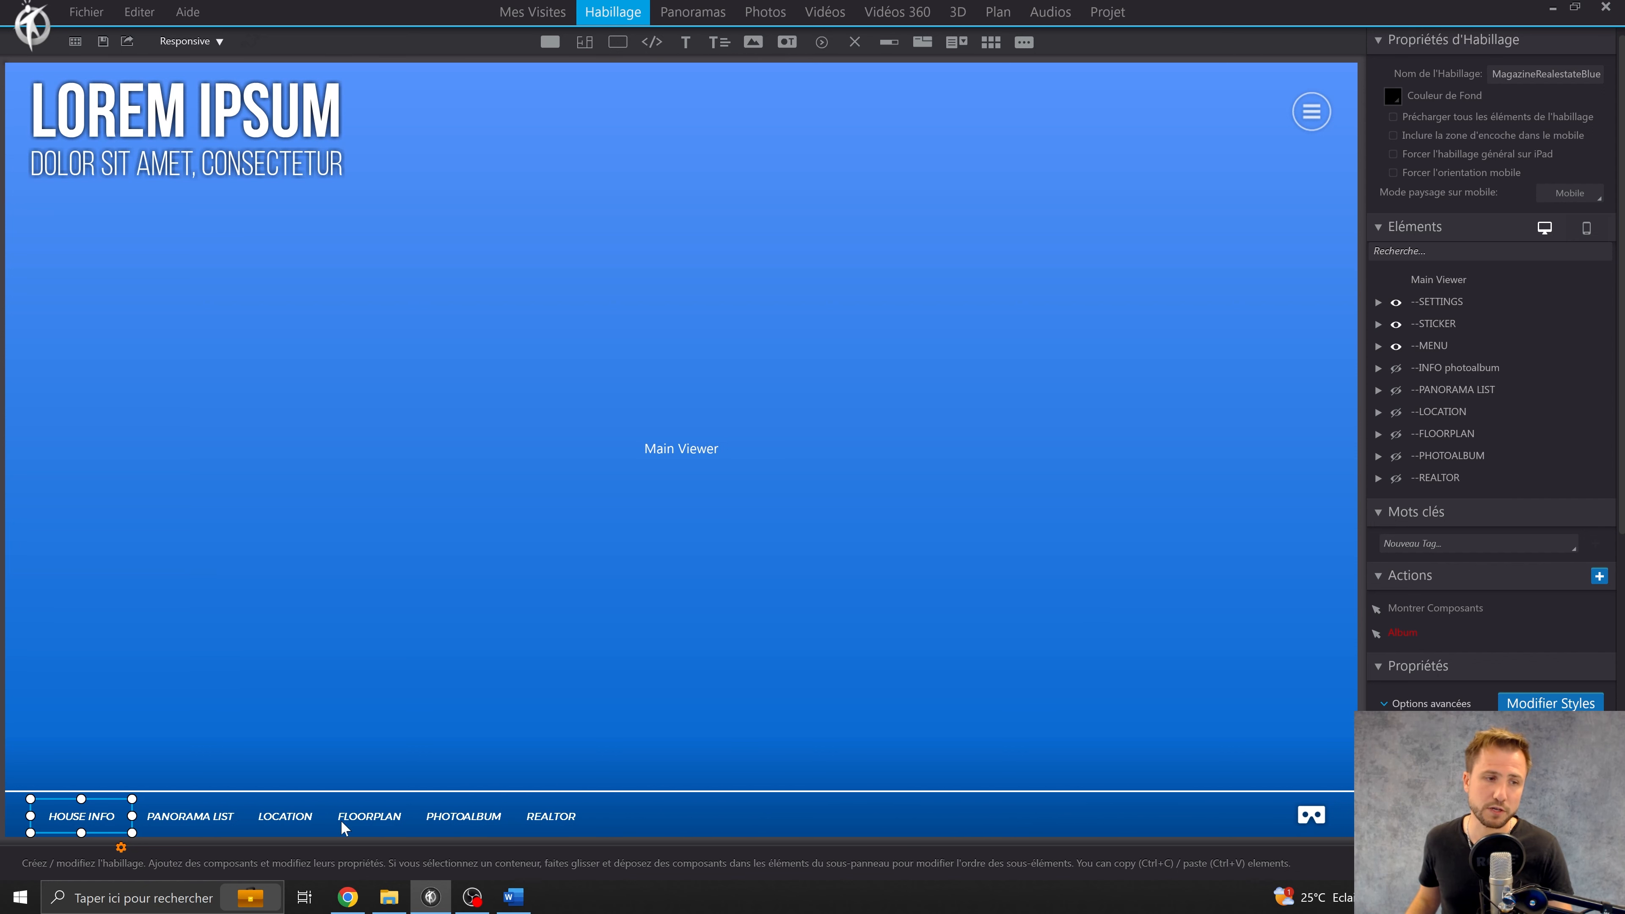
Step: Place a text label above the Main Viewer caption, enlarge it and reposition it
left_click(686, 43)
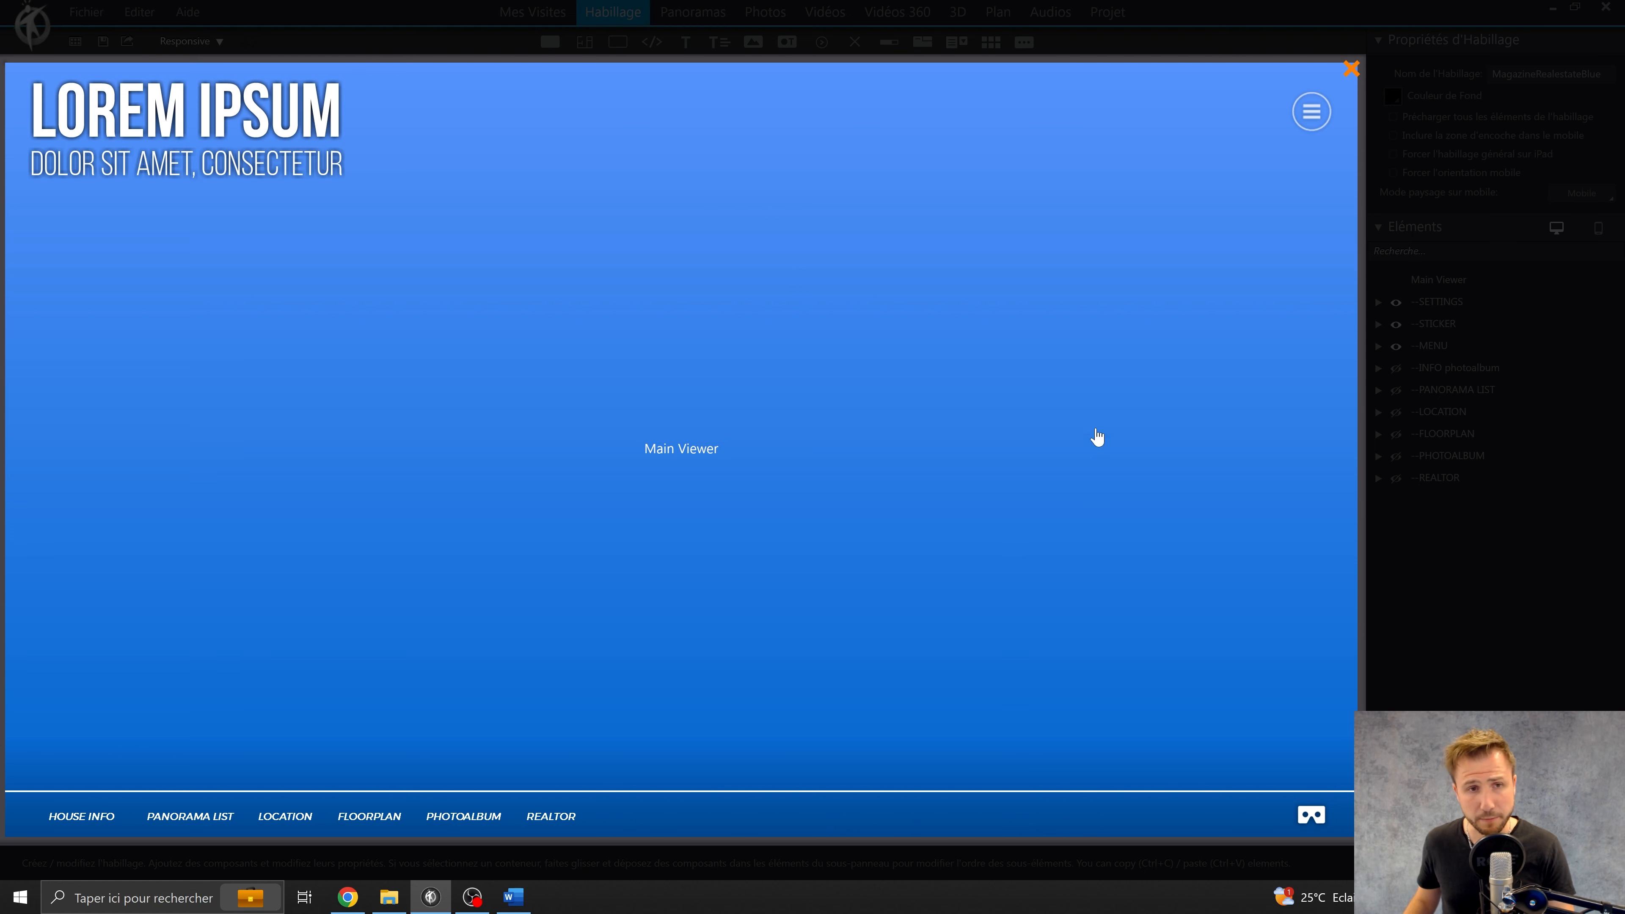
left_click(617, 331)
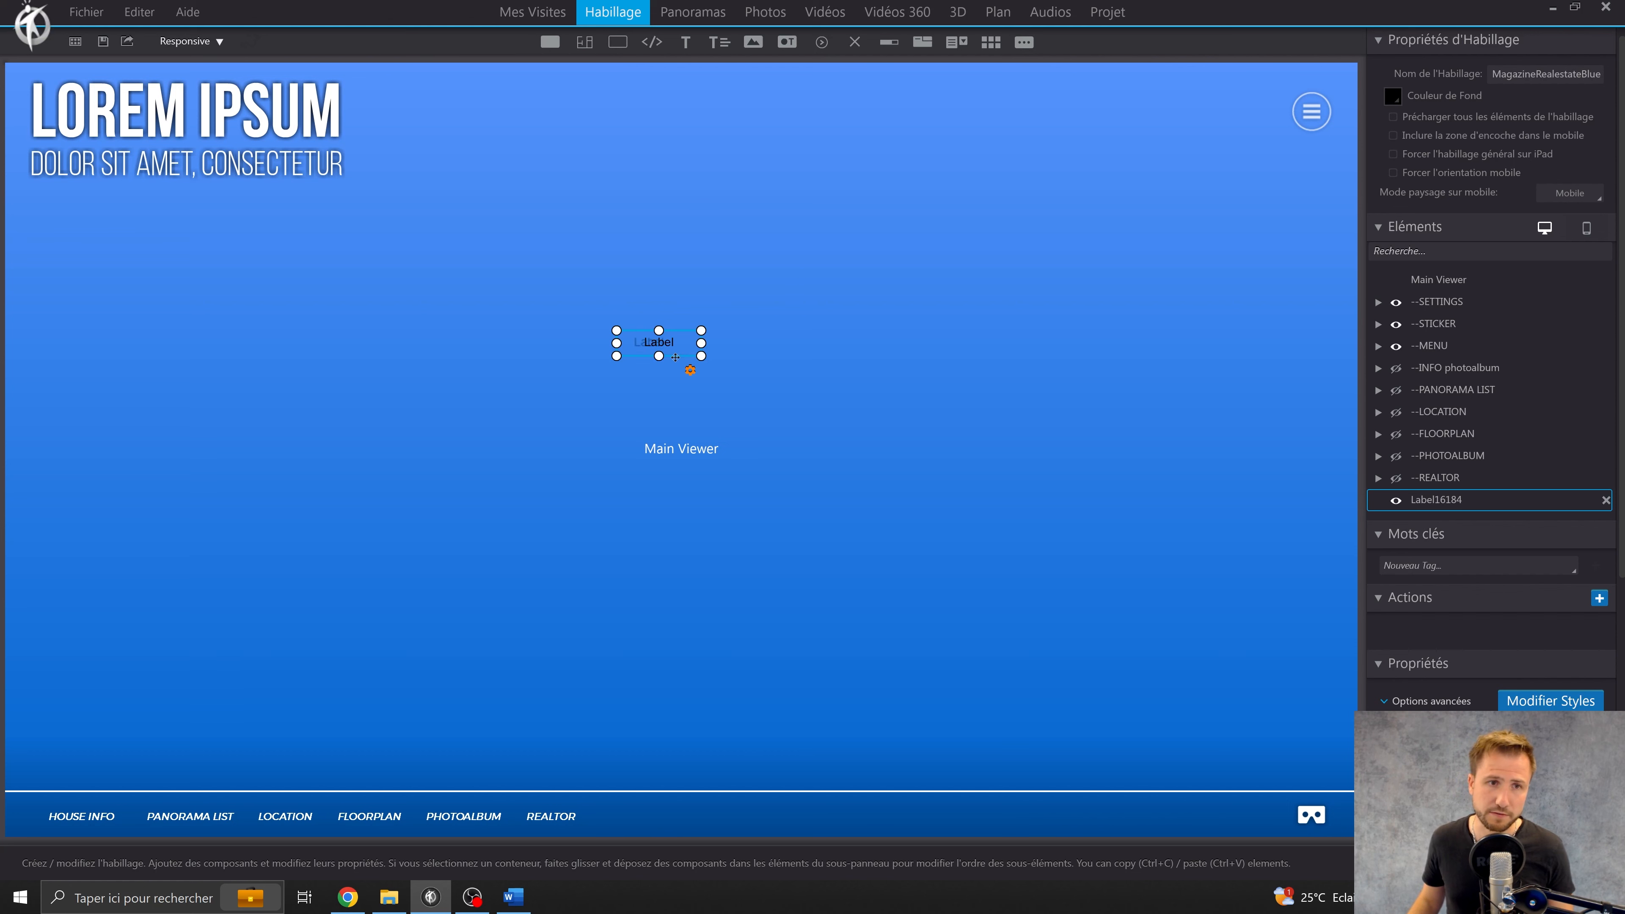
left_click_drag(696, 354, 723, 271)
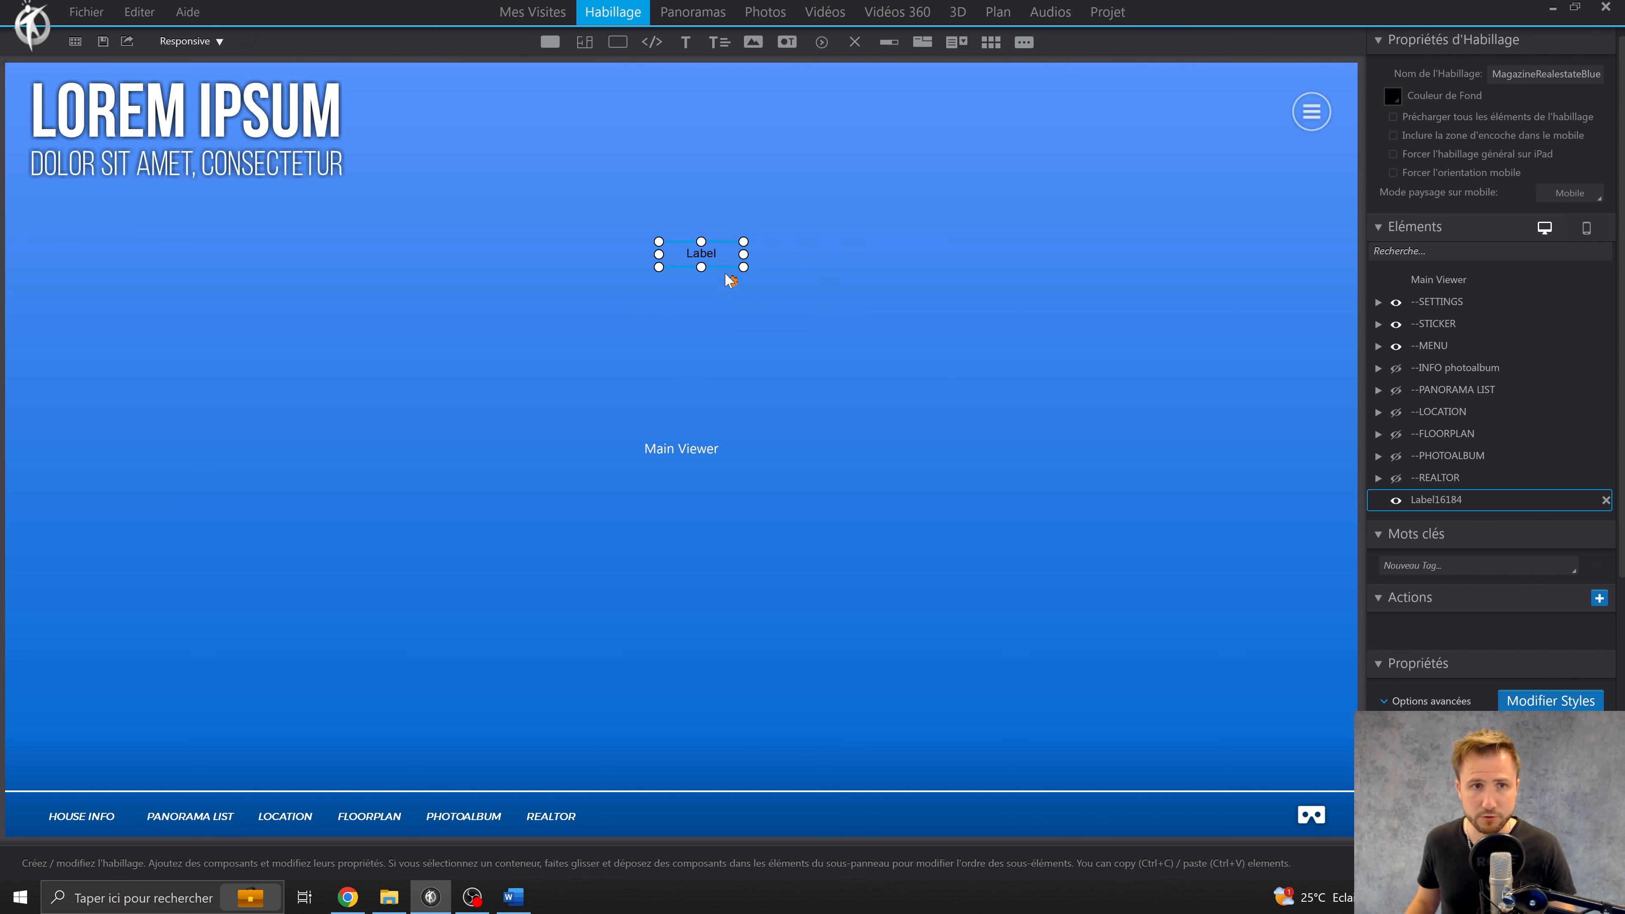
left_click_drag(727, 266, 733, 305)
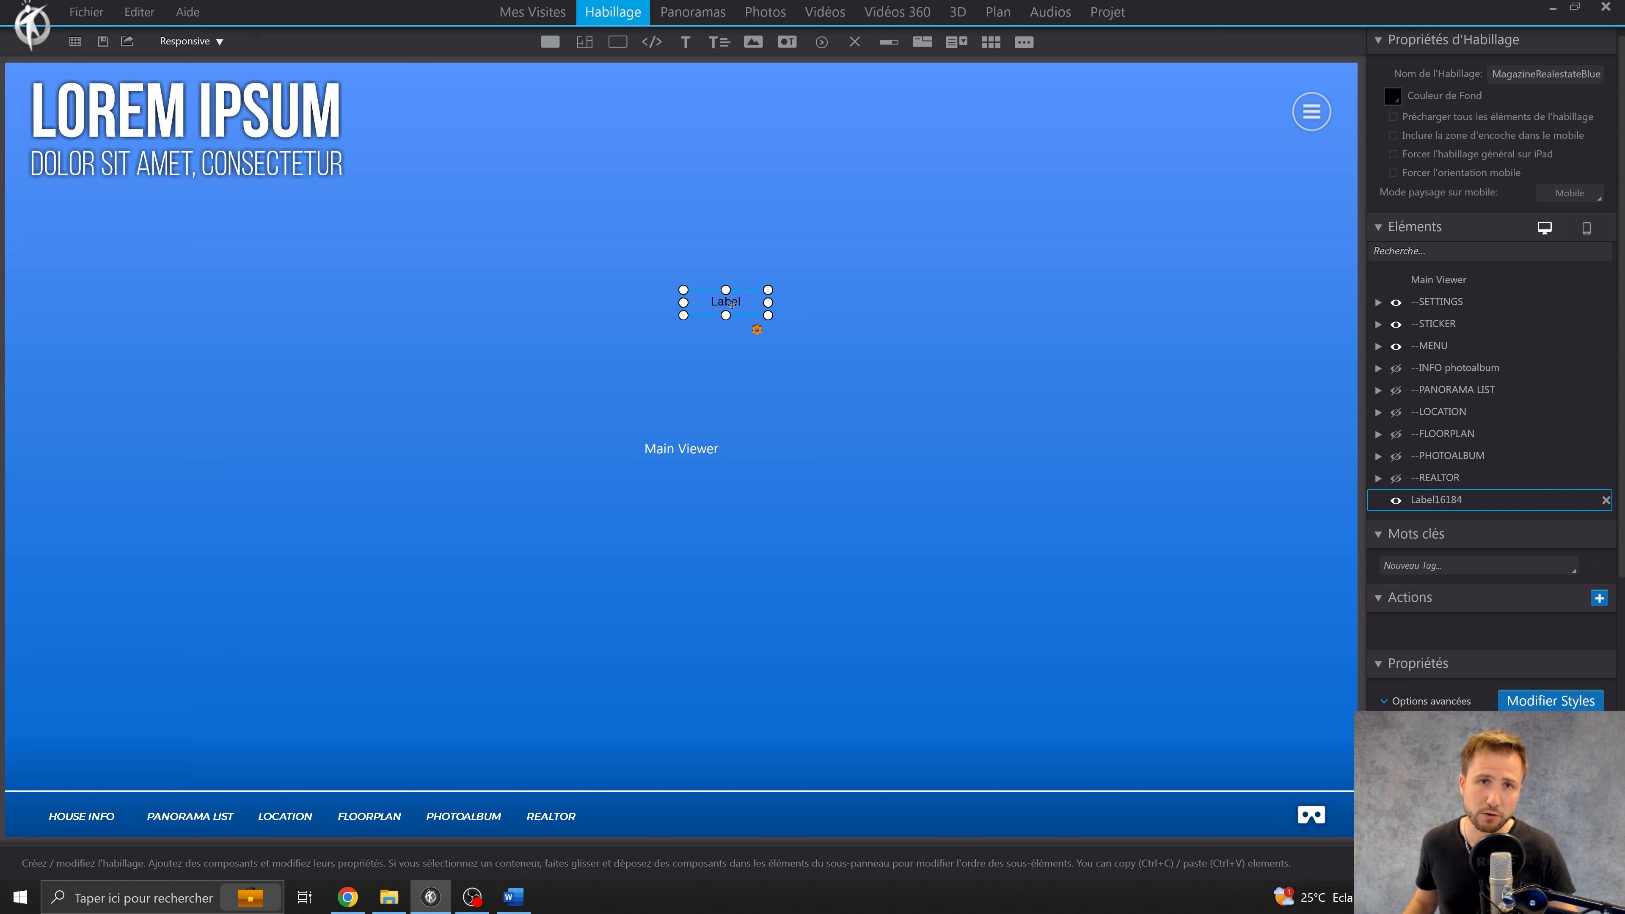
left_click_drag(767, 315, 782, 394)
left_click_drag(747, 219, 793, 197)
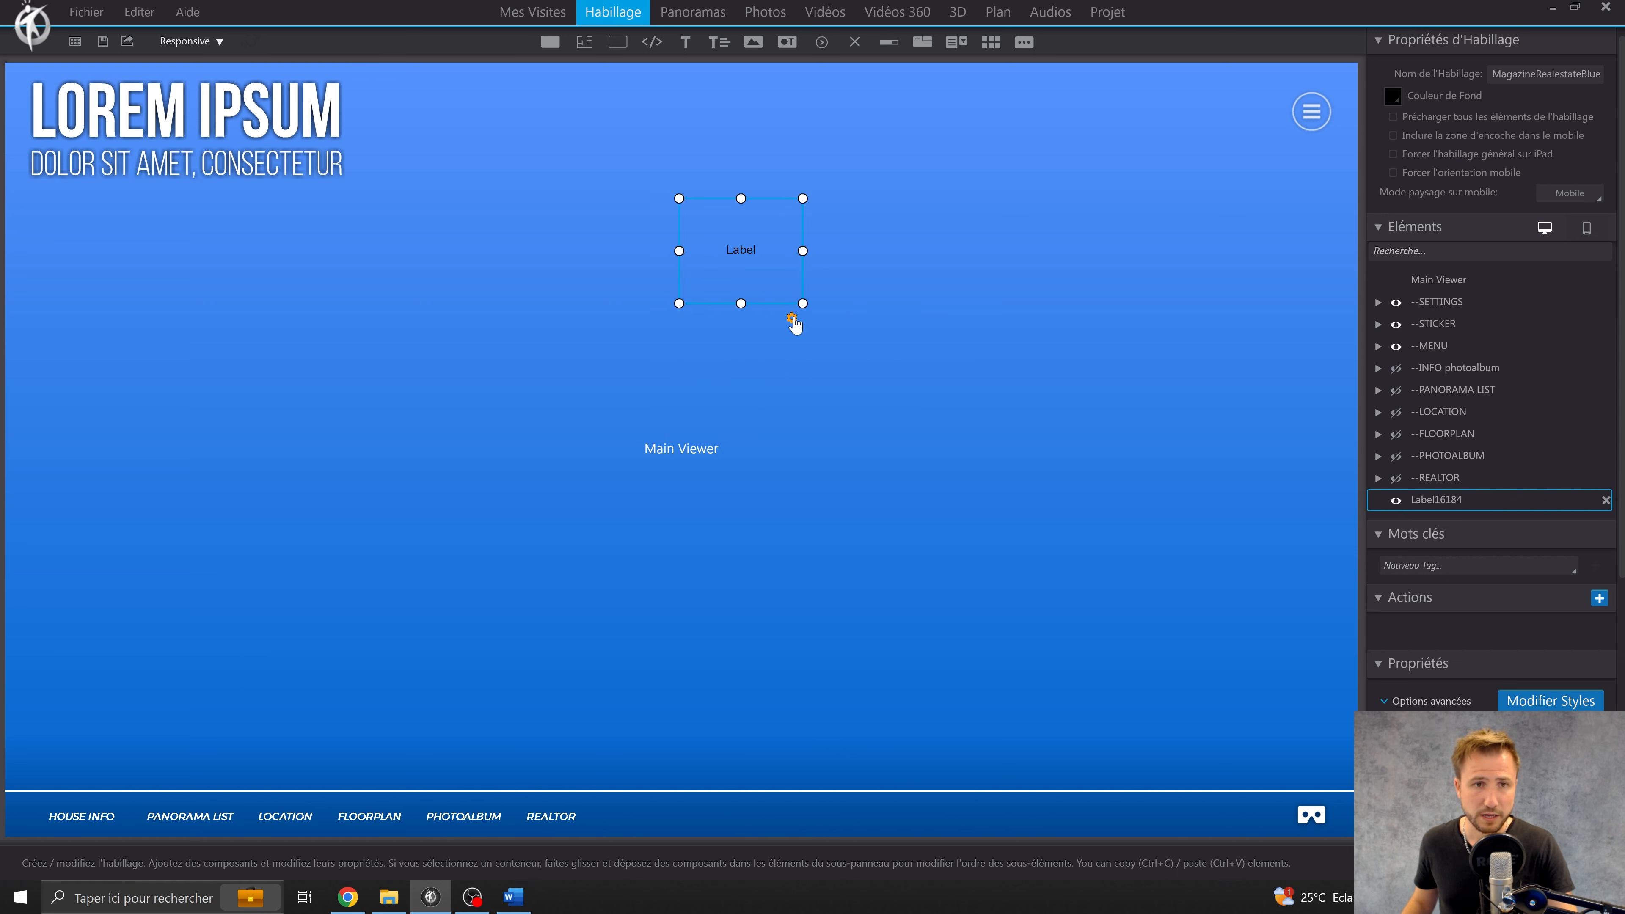
Step: View the text label's item library, close it without choosing anything, and delete the label
mouse_move(793, 320)
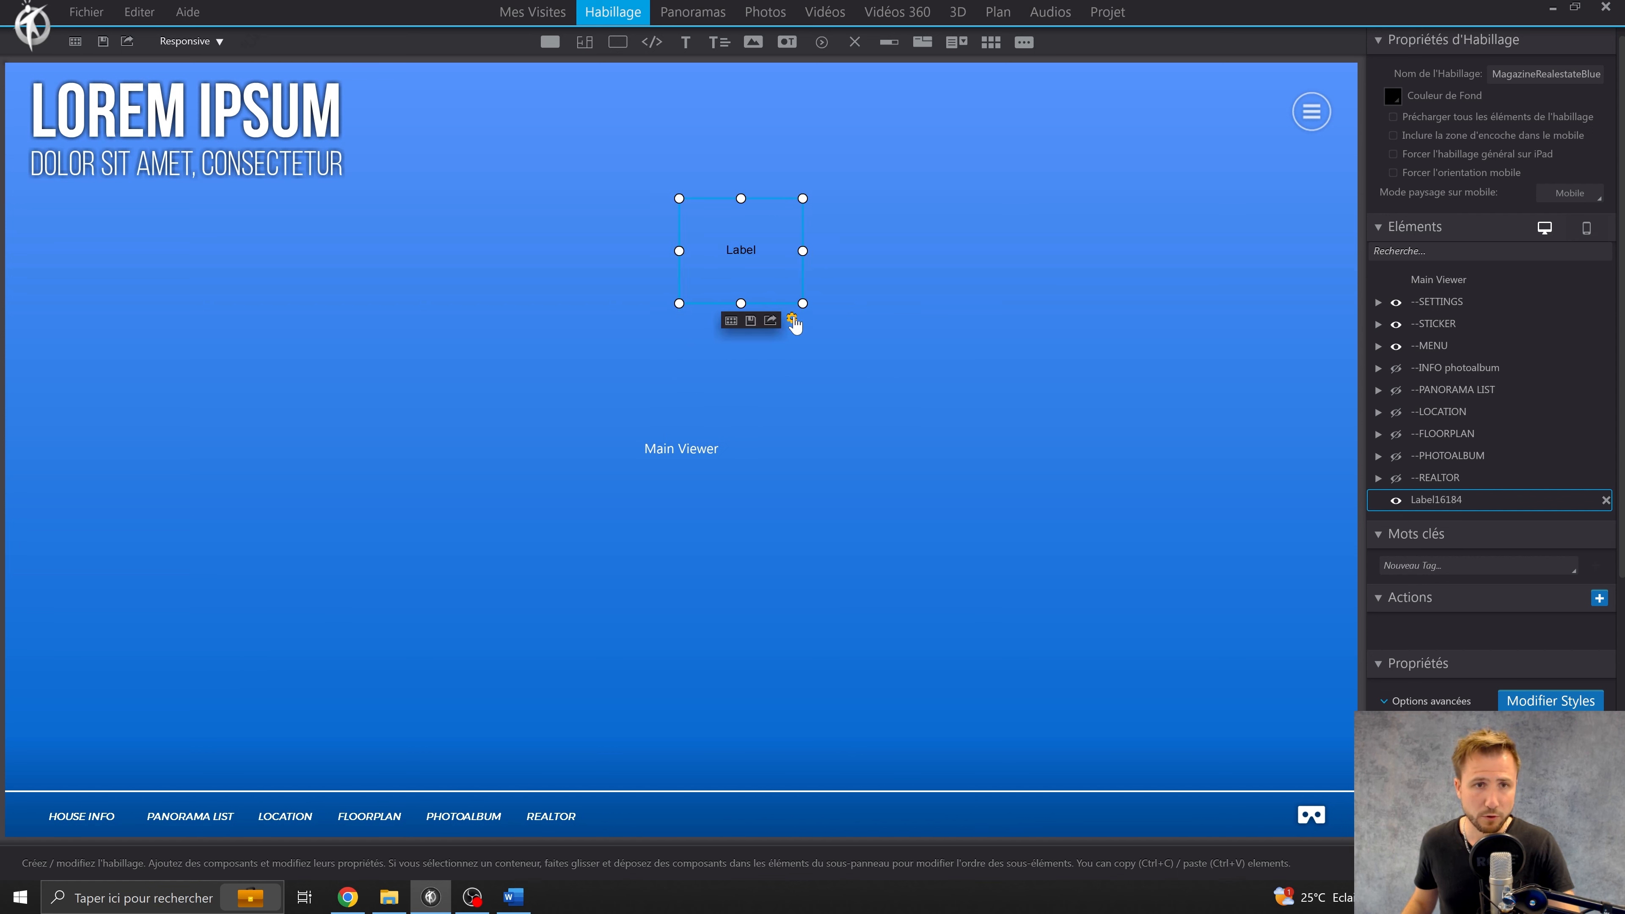
left_click(731, 320)
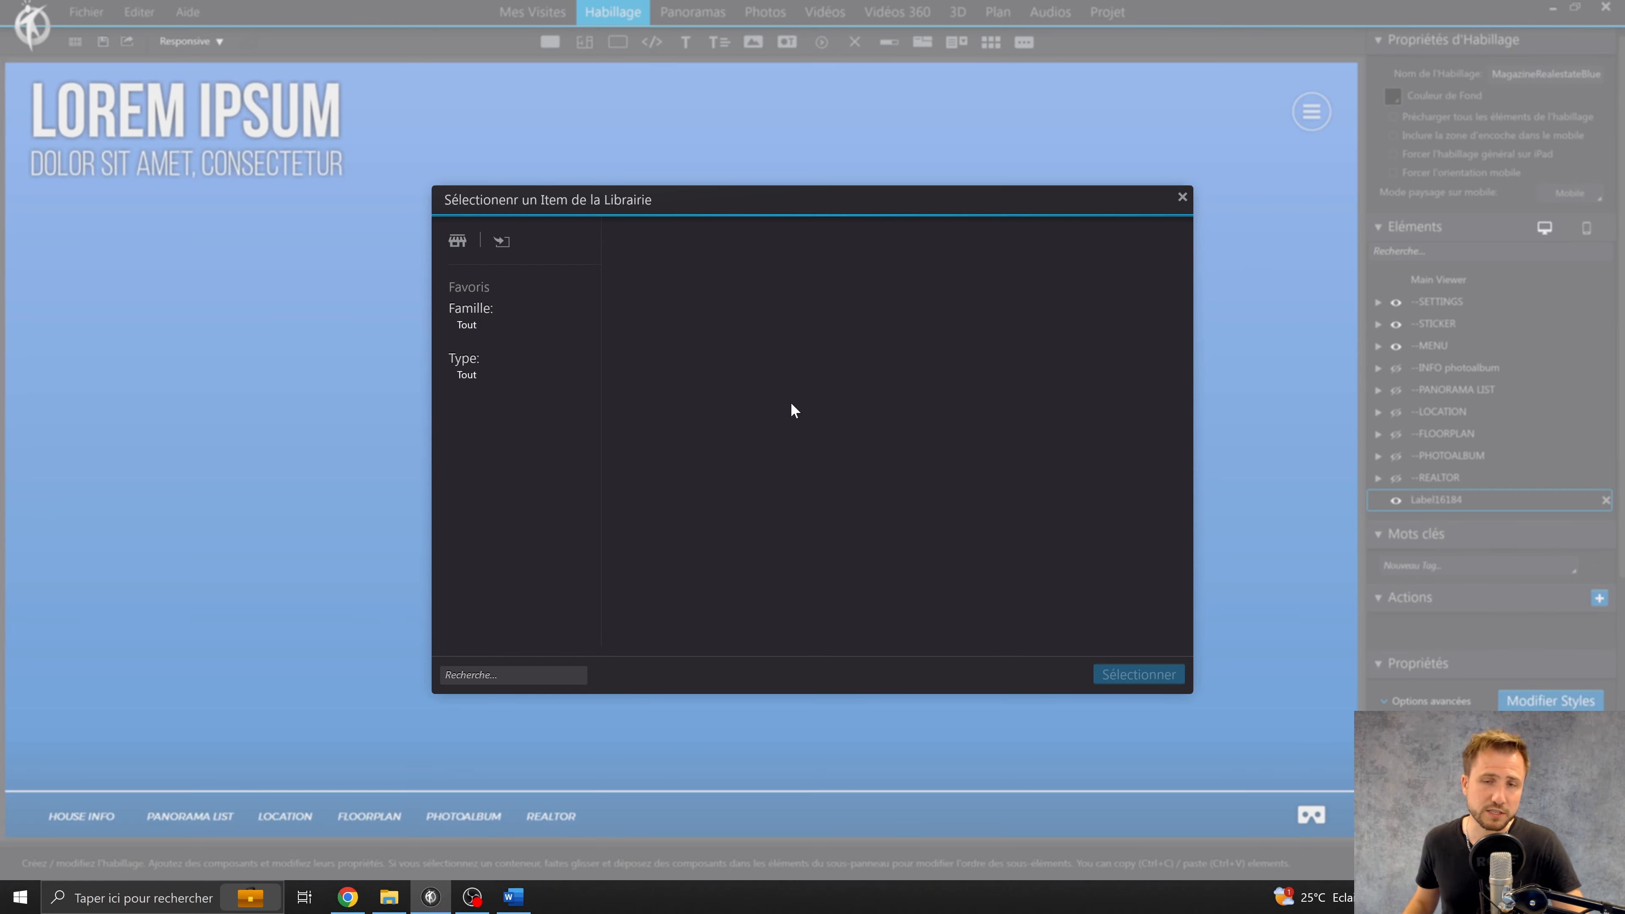
left_click(1181, 197)
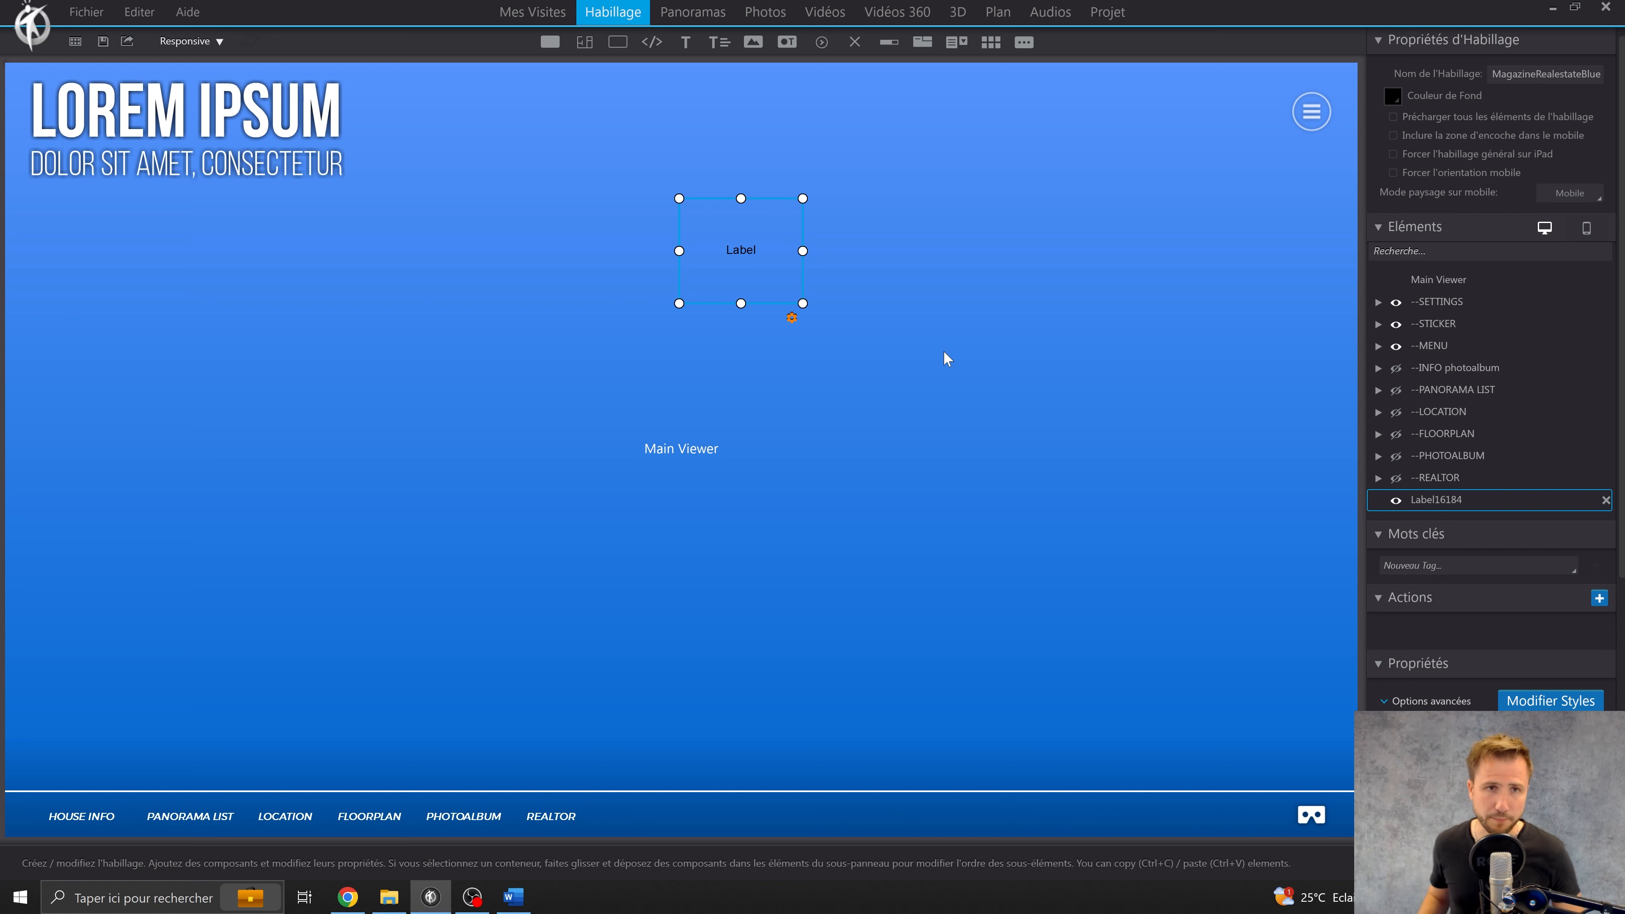
left_click_drag(773, 302, 799, 344)
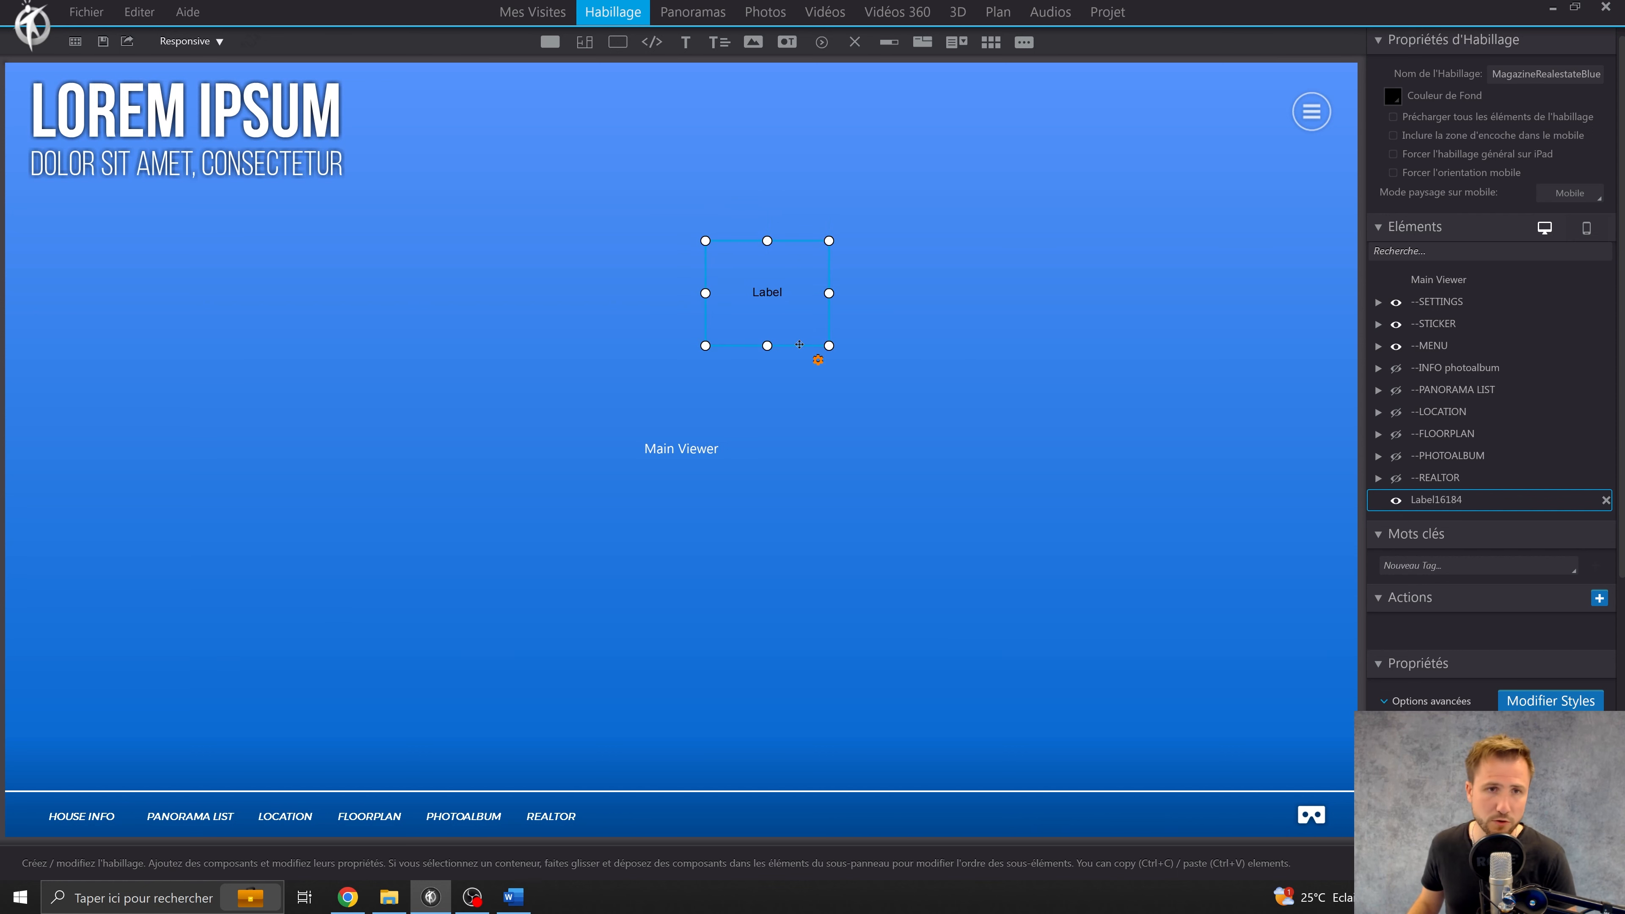
key("Delete")
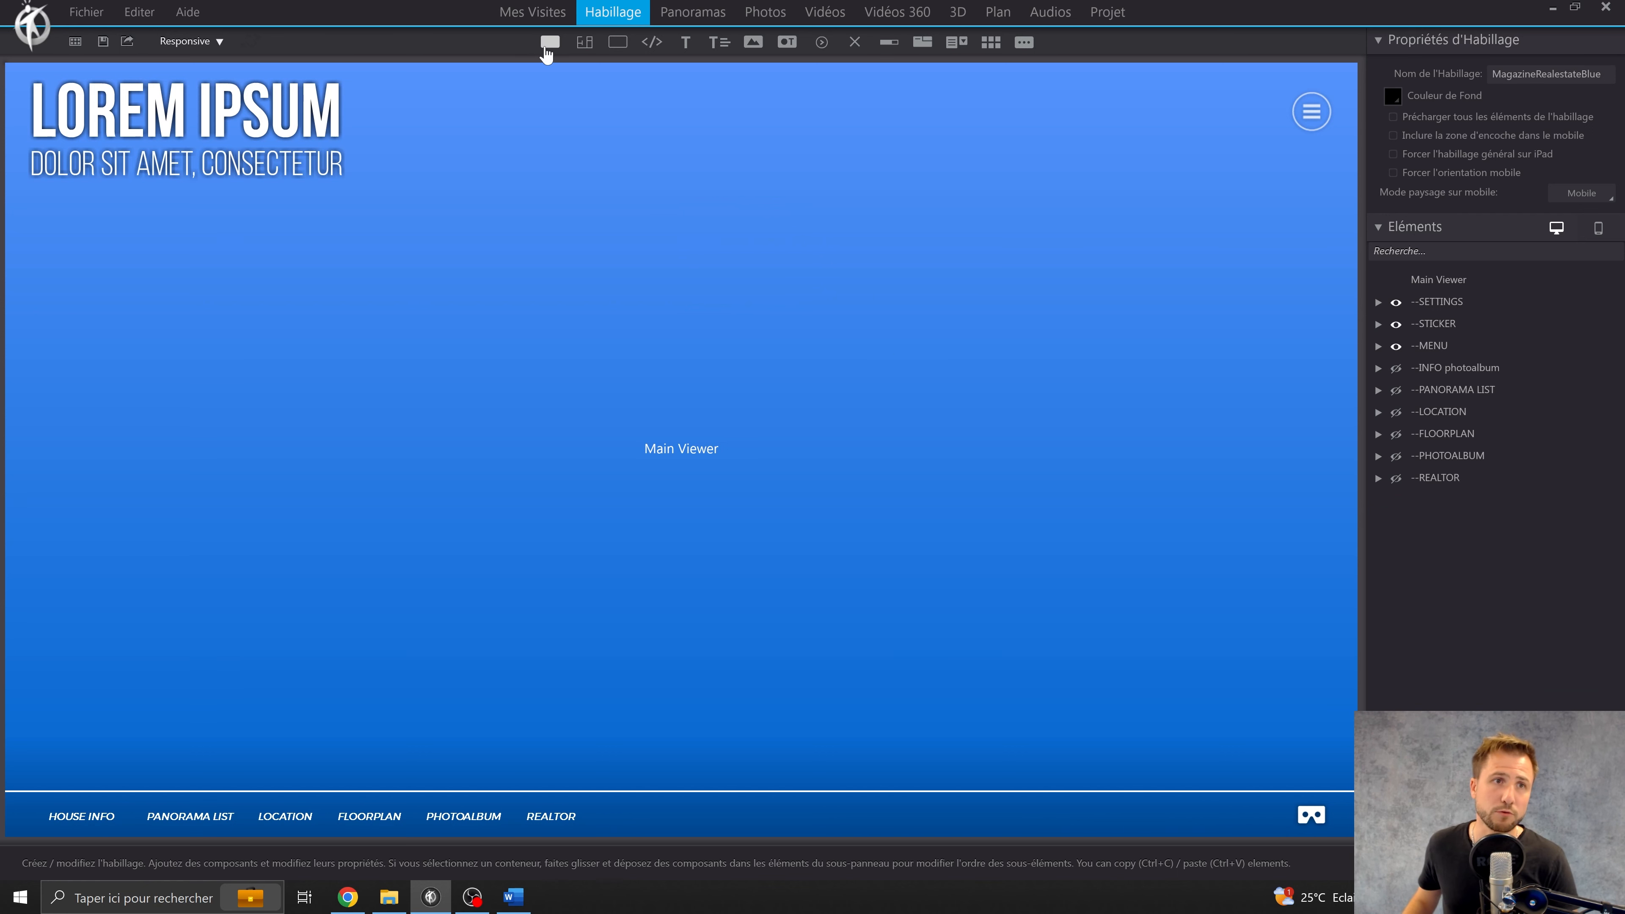
Step: Browse the icon button library's items and its list of families
left_click(822, 45)
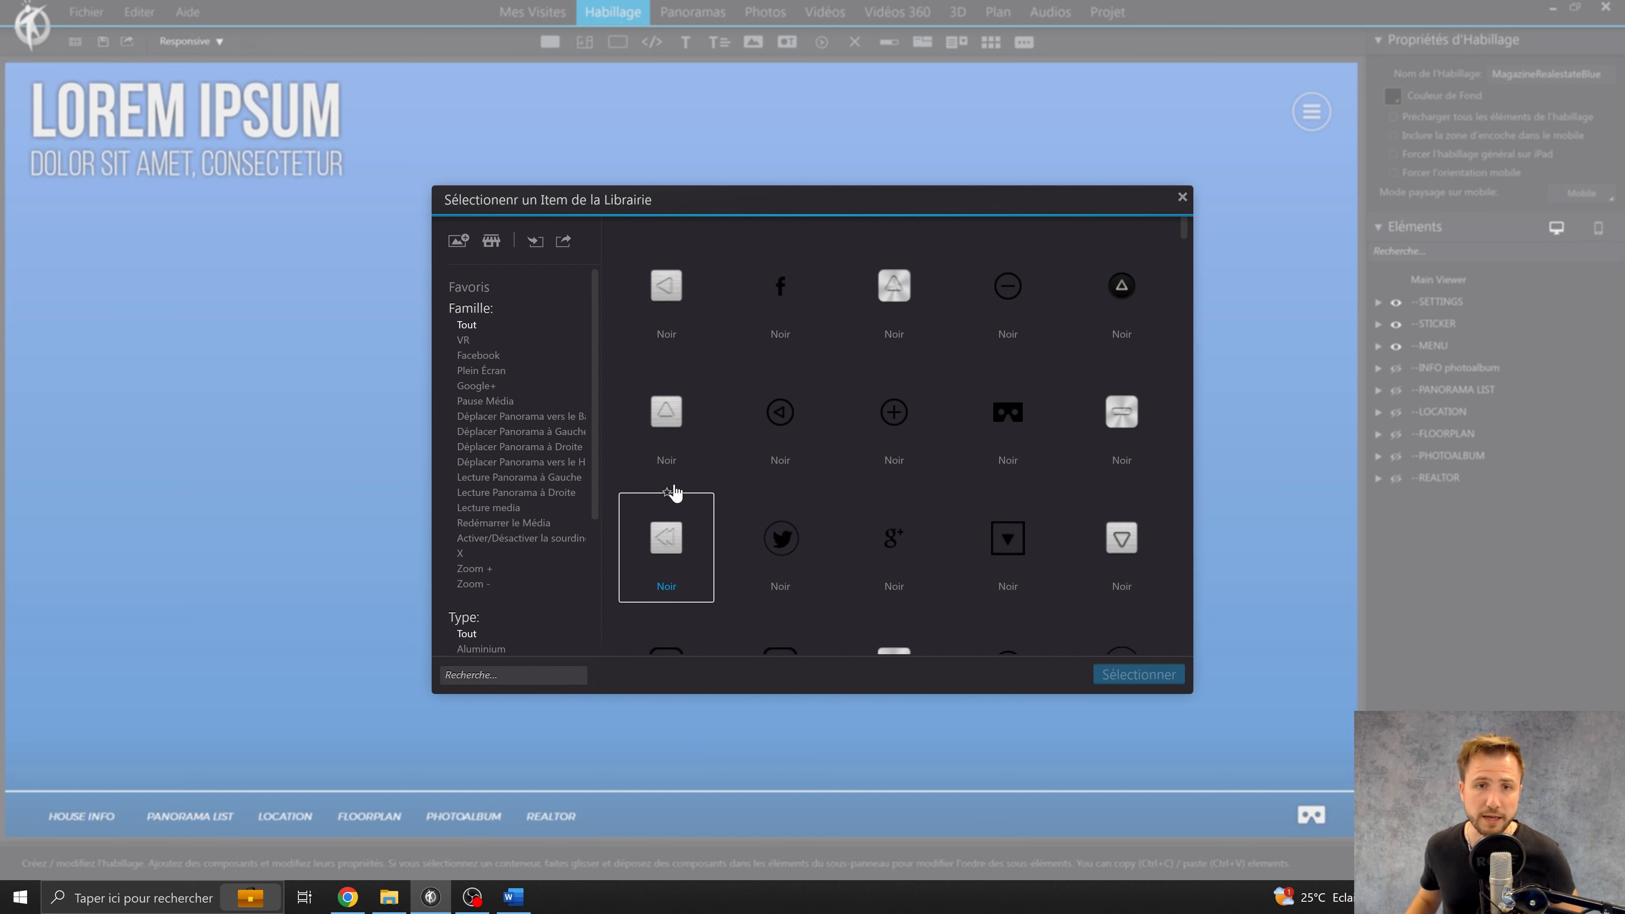
left_click_drag(1186, 230, 1193, 296)
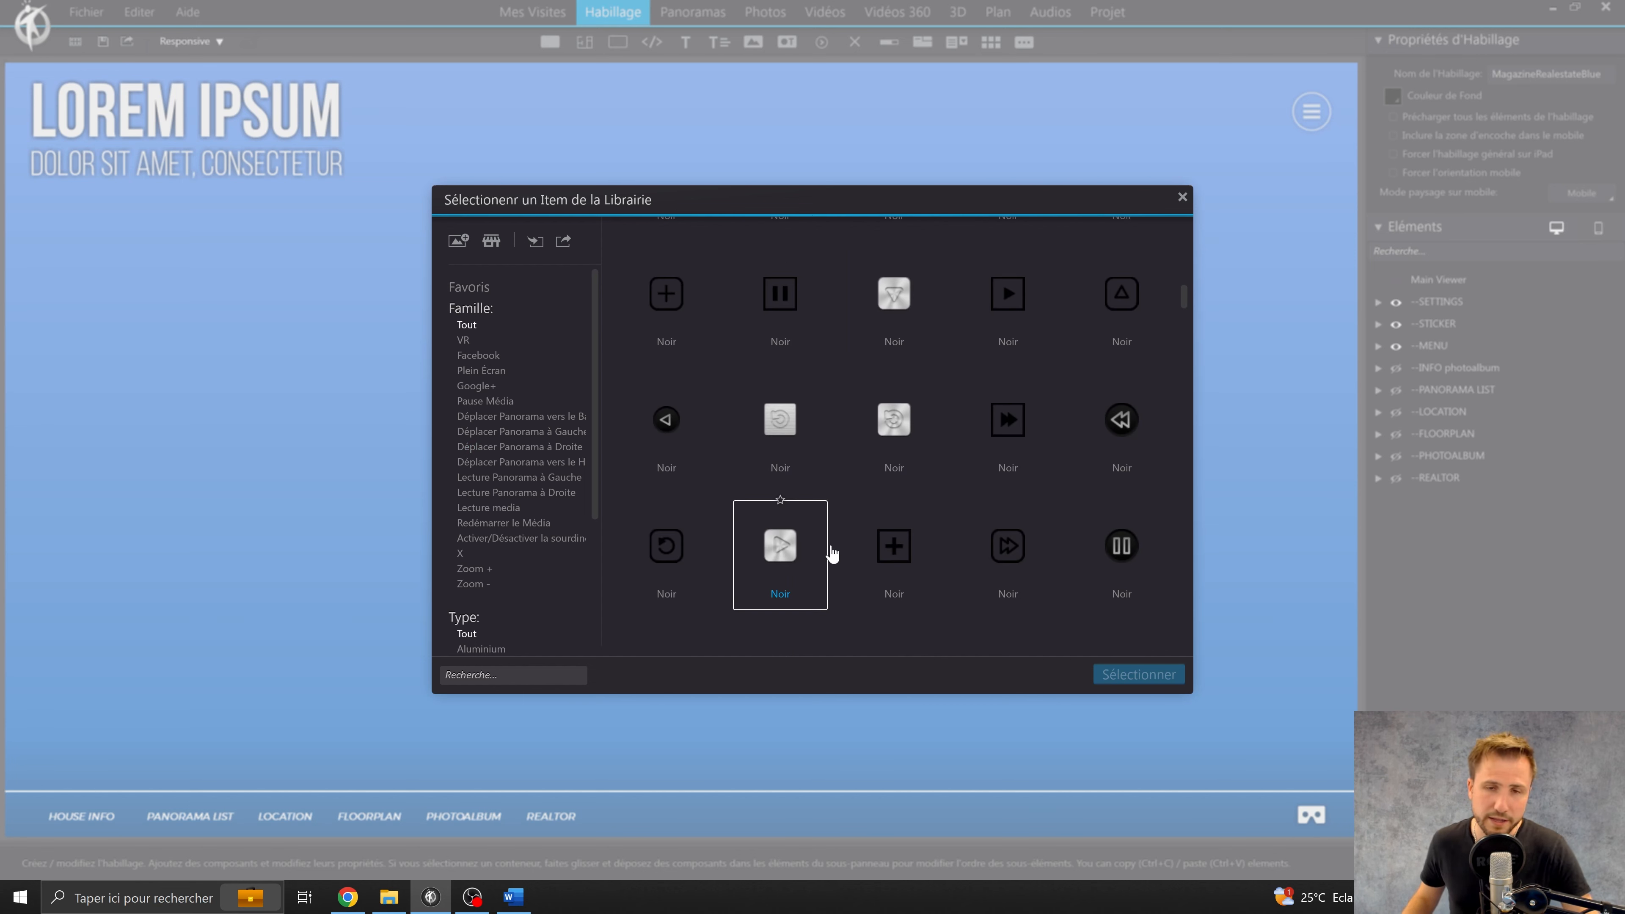
left_click_drag(1182, 299, 1205, 560)
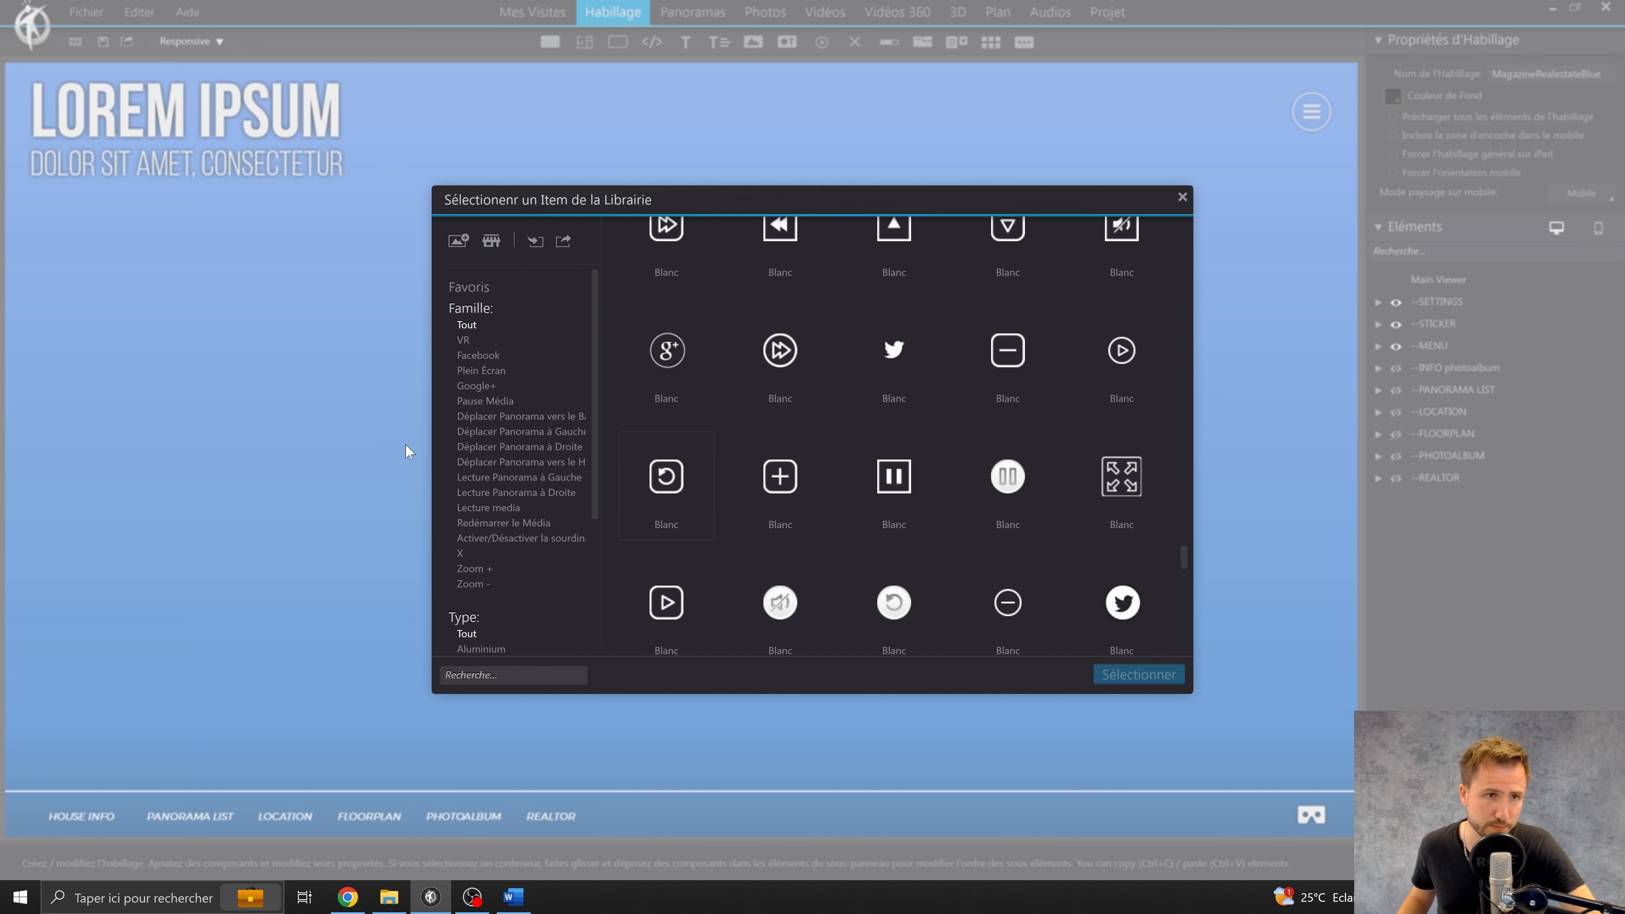
left_click_drag(594, 314, 589, 485)
scroll(486, 435, "up", 3)
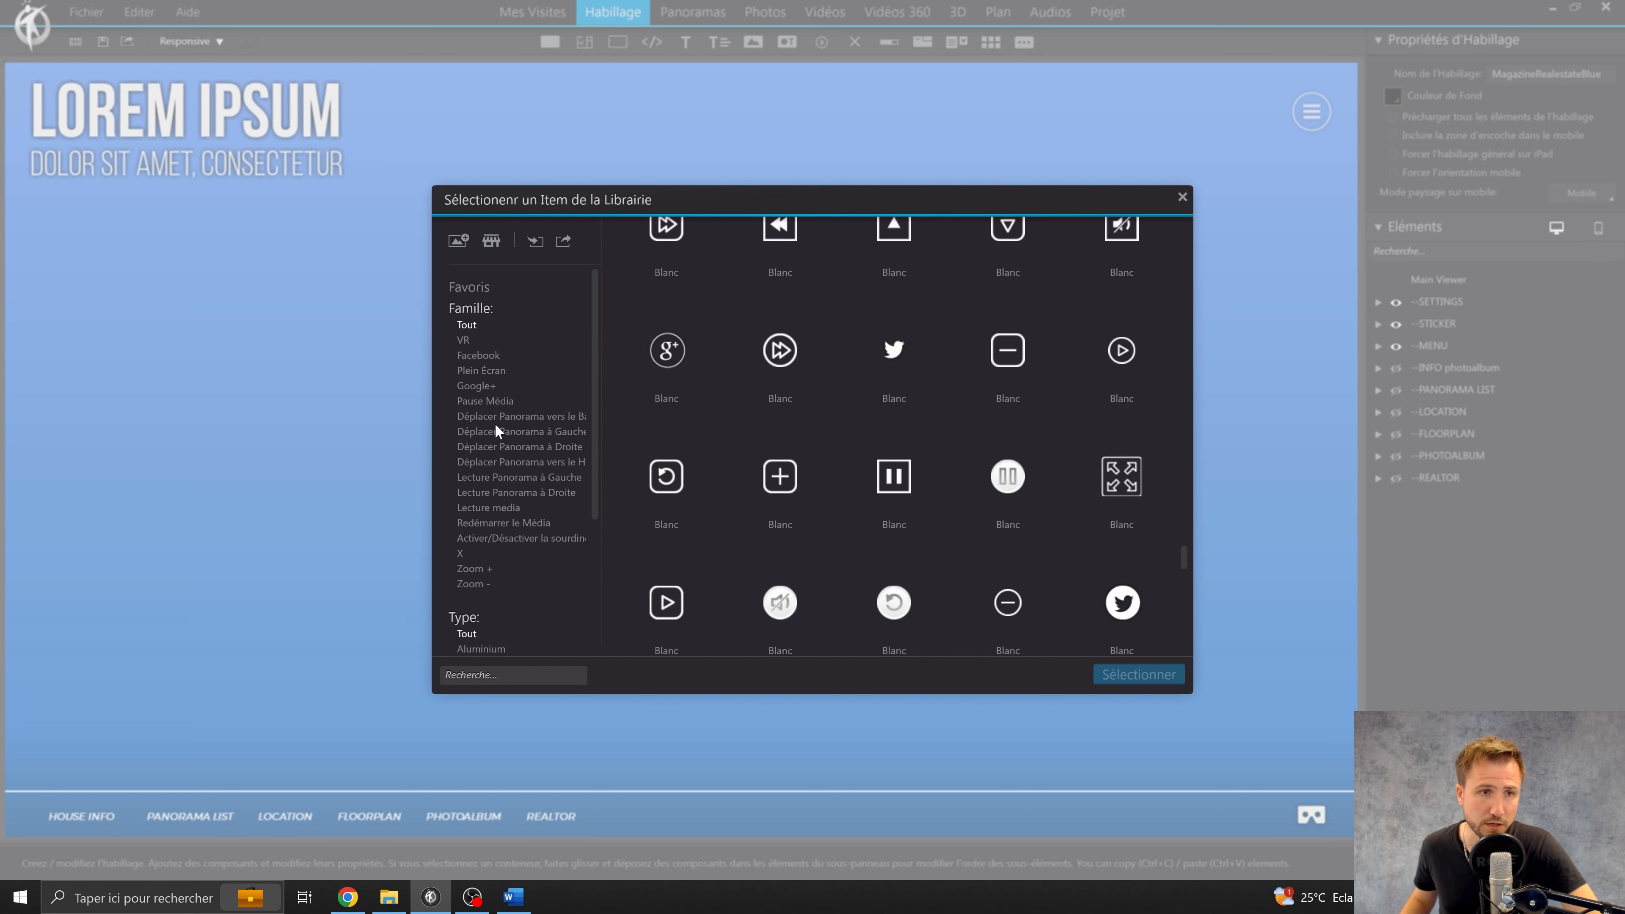
Step: Filter the icon library to the Facebook family and place the round Blanc icon above the Main Viewer caption
left_click(492, 358)
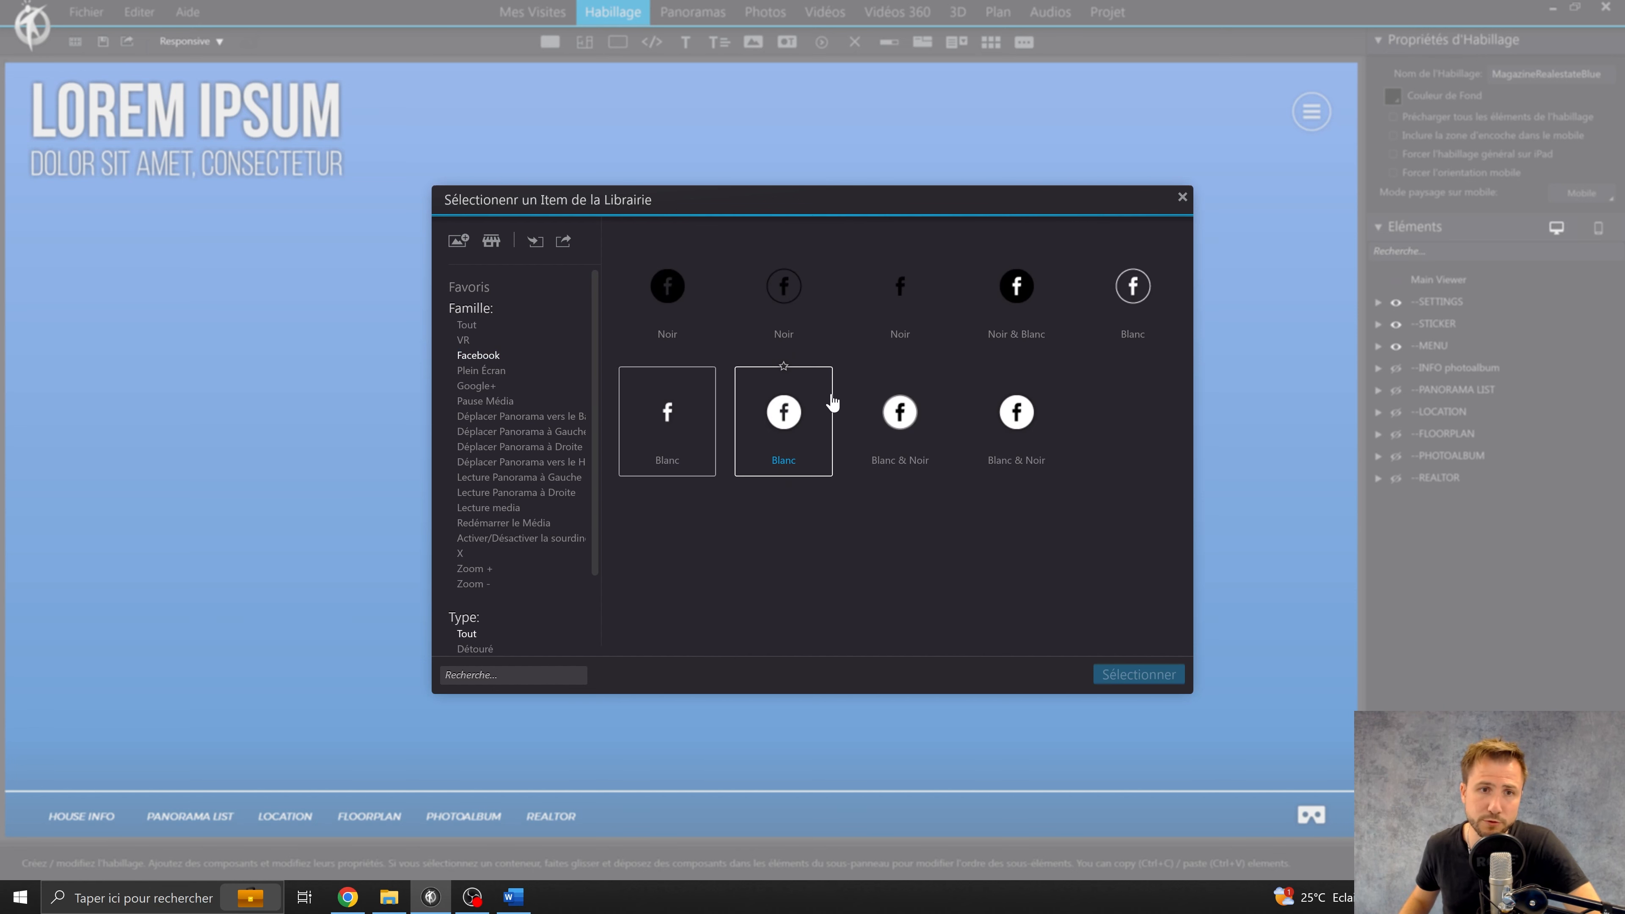
left_click(817, 434)
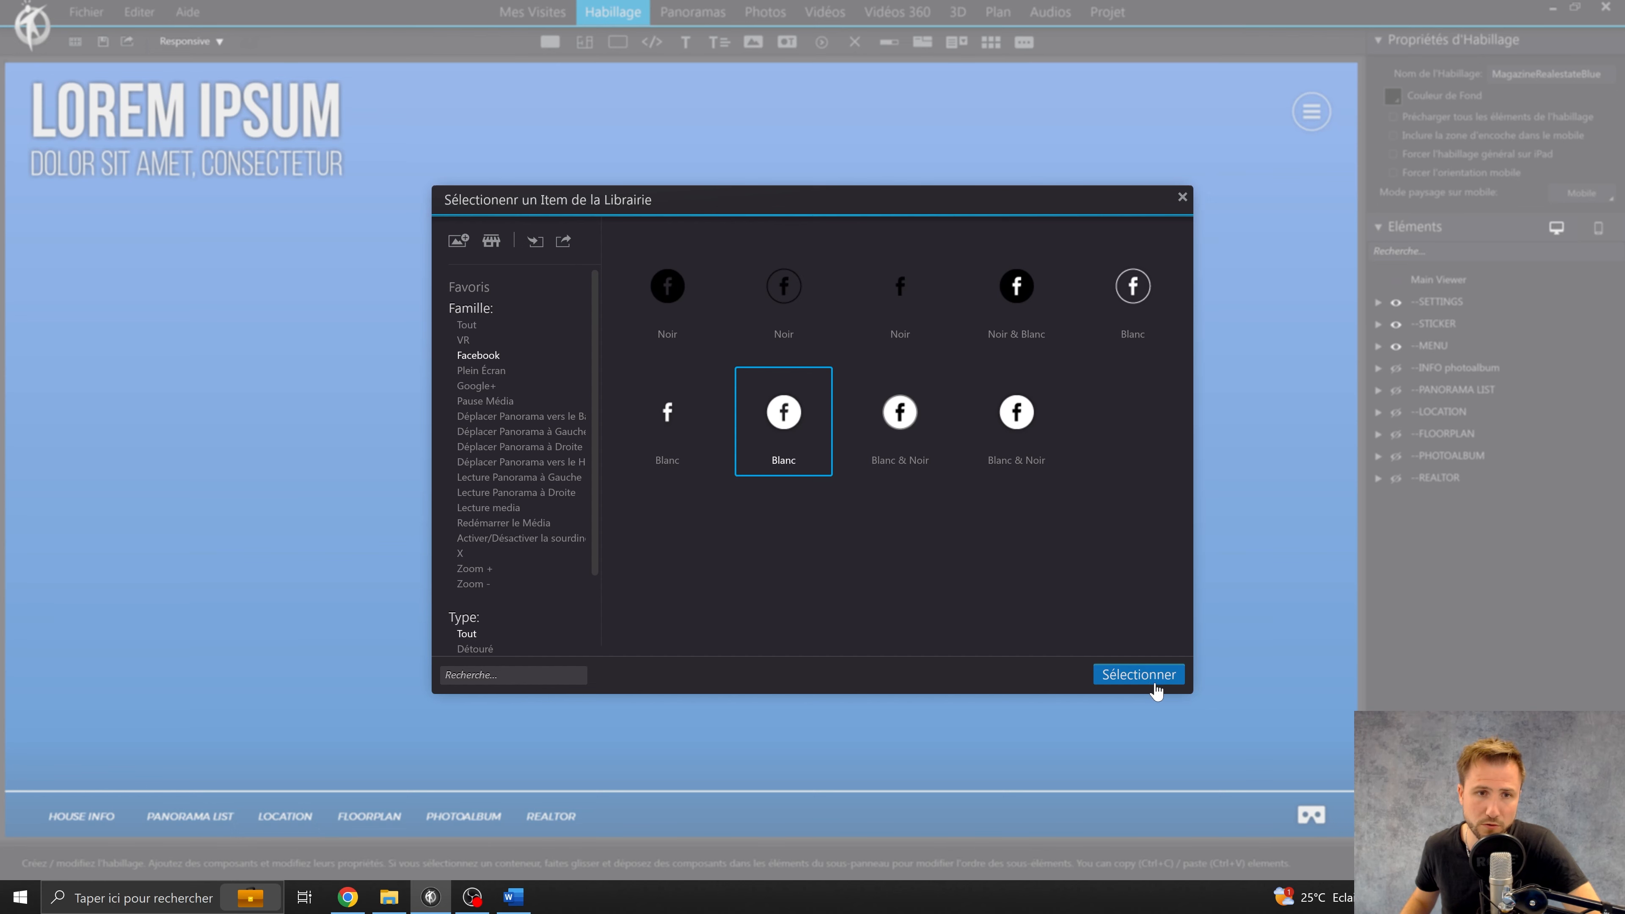
left_click(1137, 676)
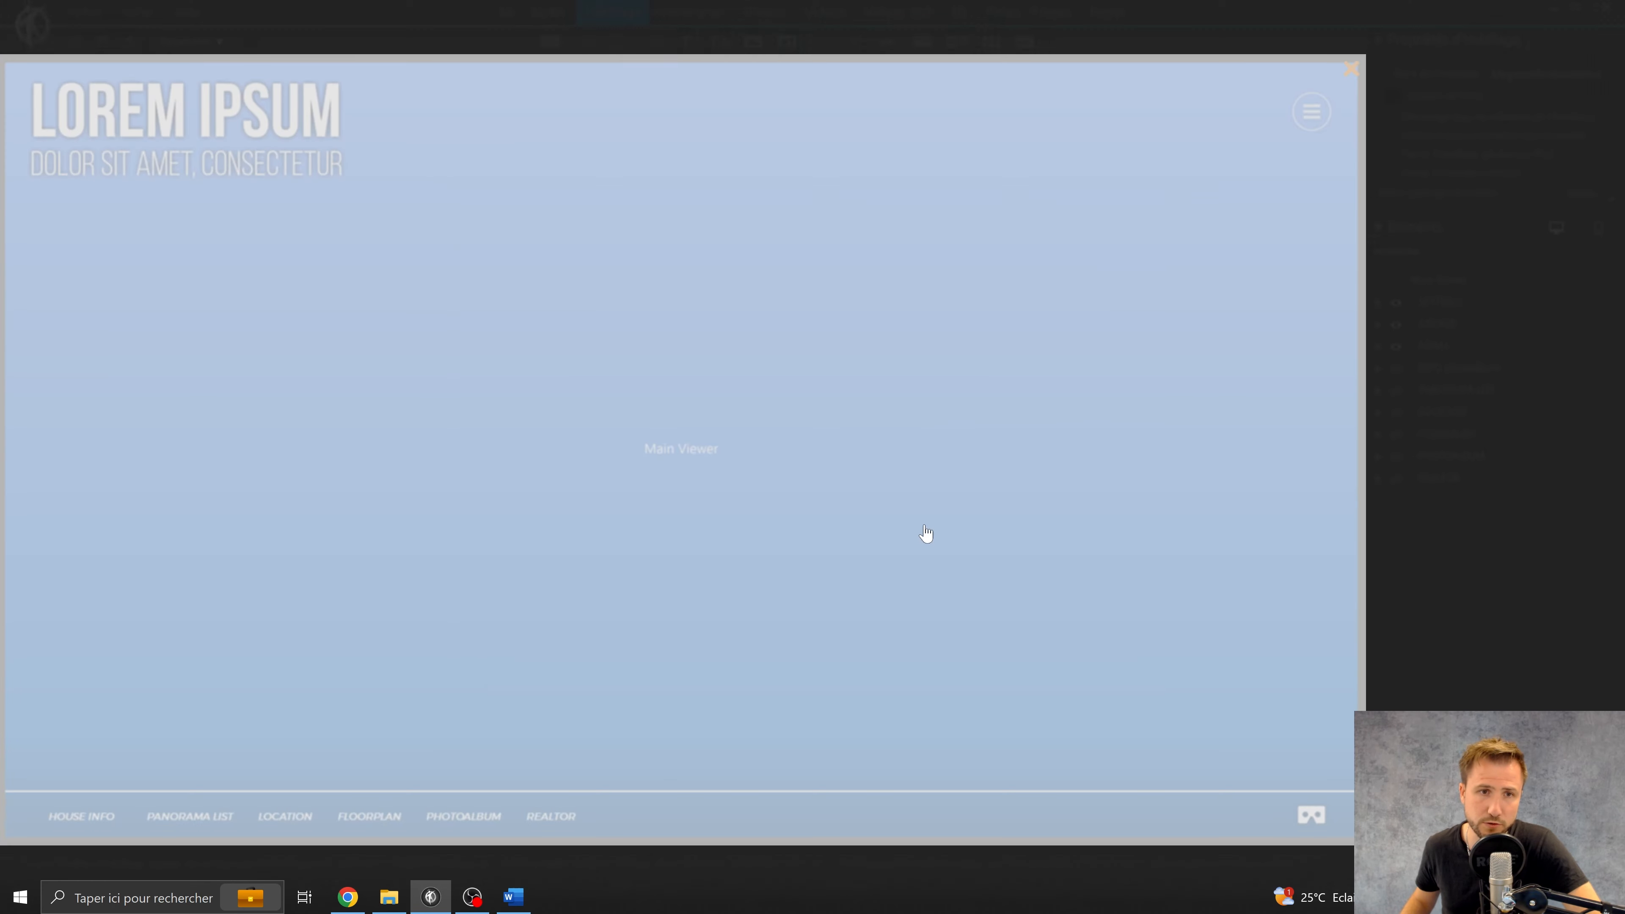
left_click(792, 266)
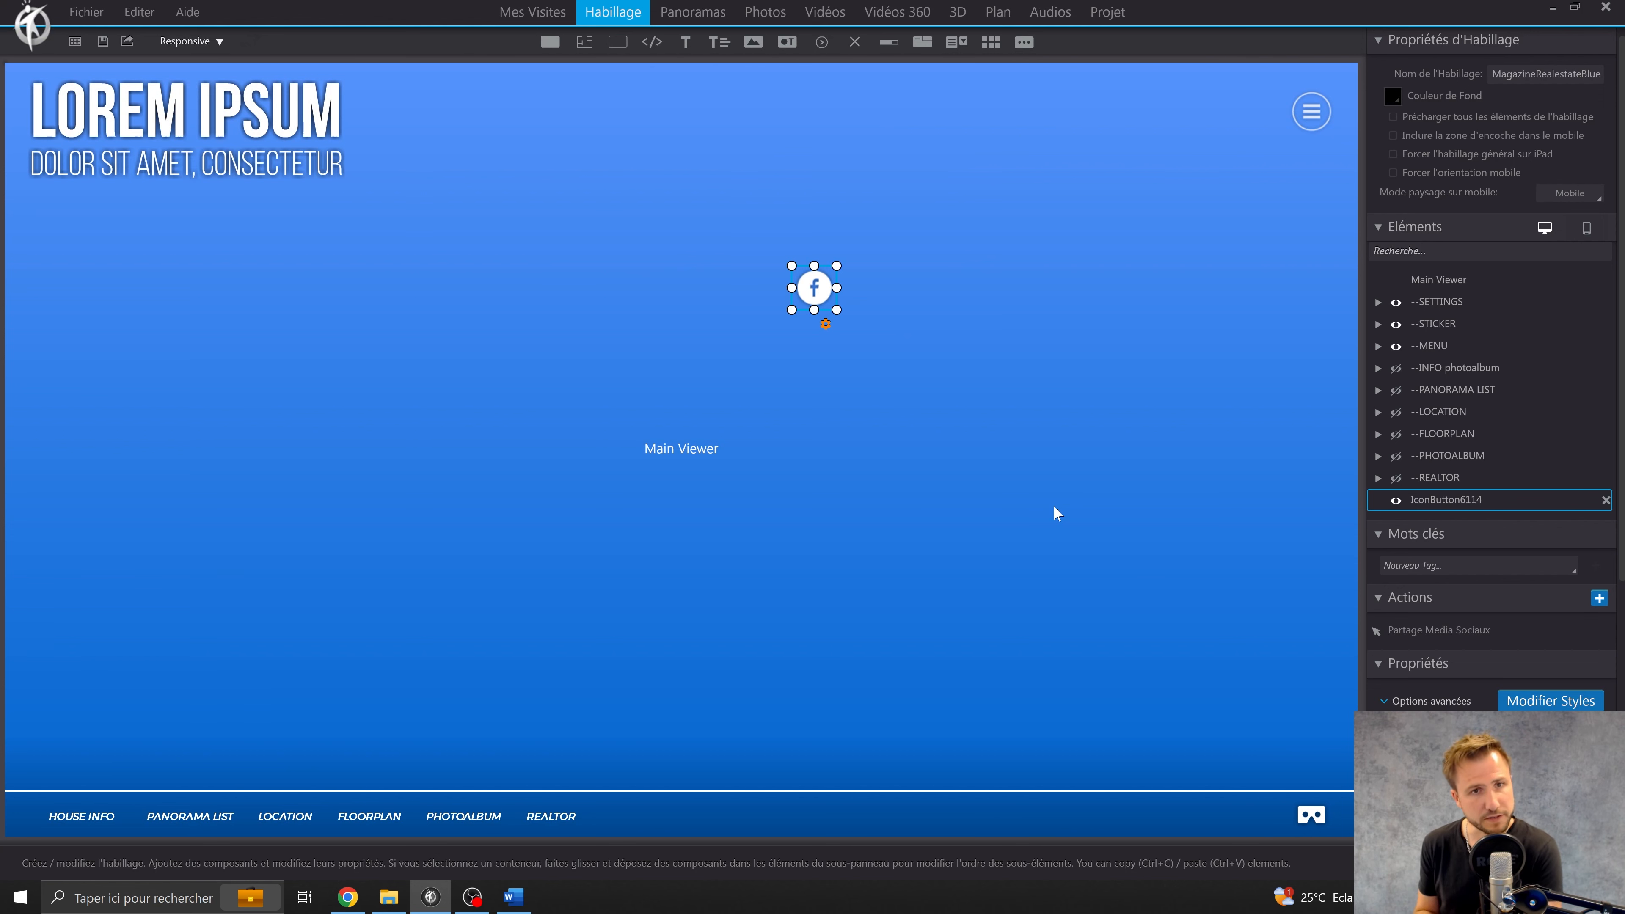
Step: Move the Facebook icon button around the viewer area, and delete it
left_click(898, 323)
left_click(824, 290)
left_click_drag(824, 289, 930, 360)
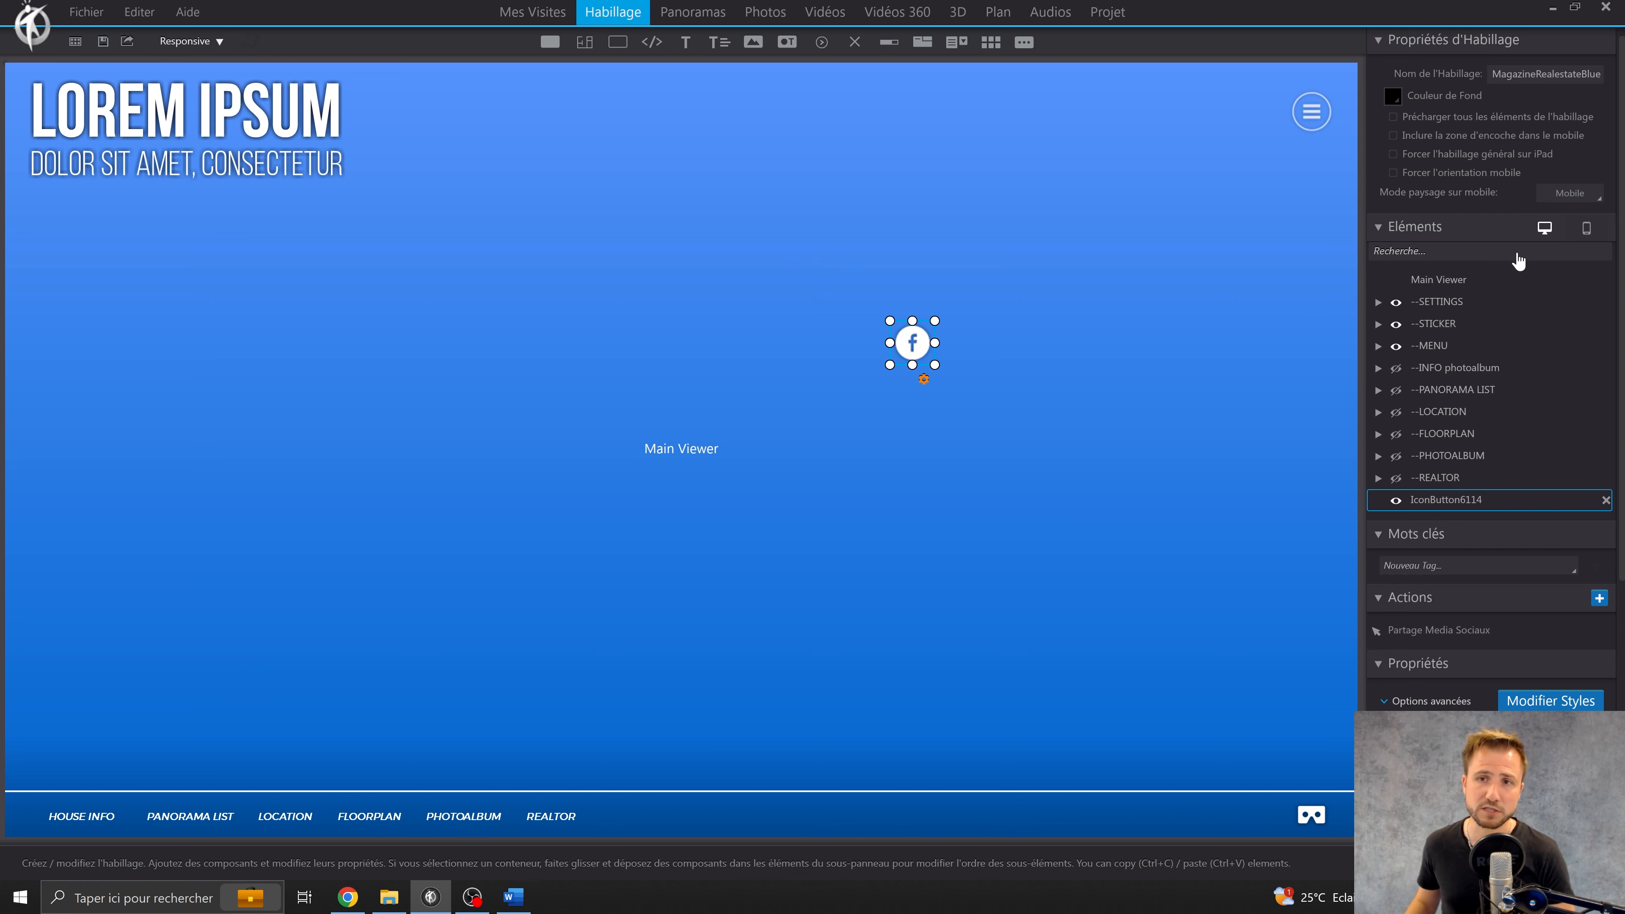
left_click_drag(882, 331, 763, 305)
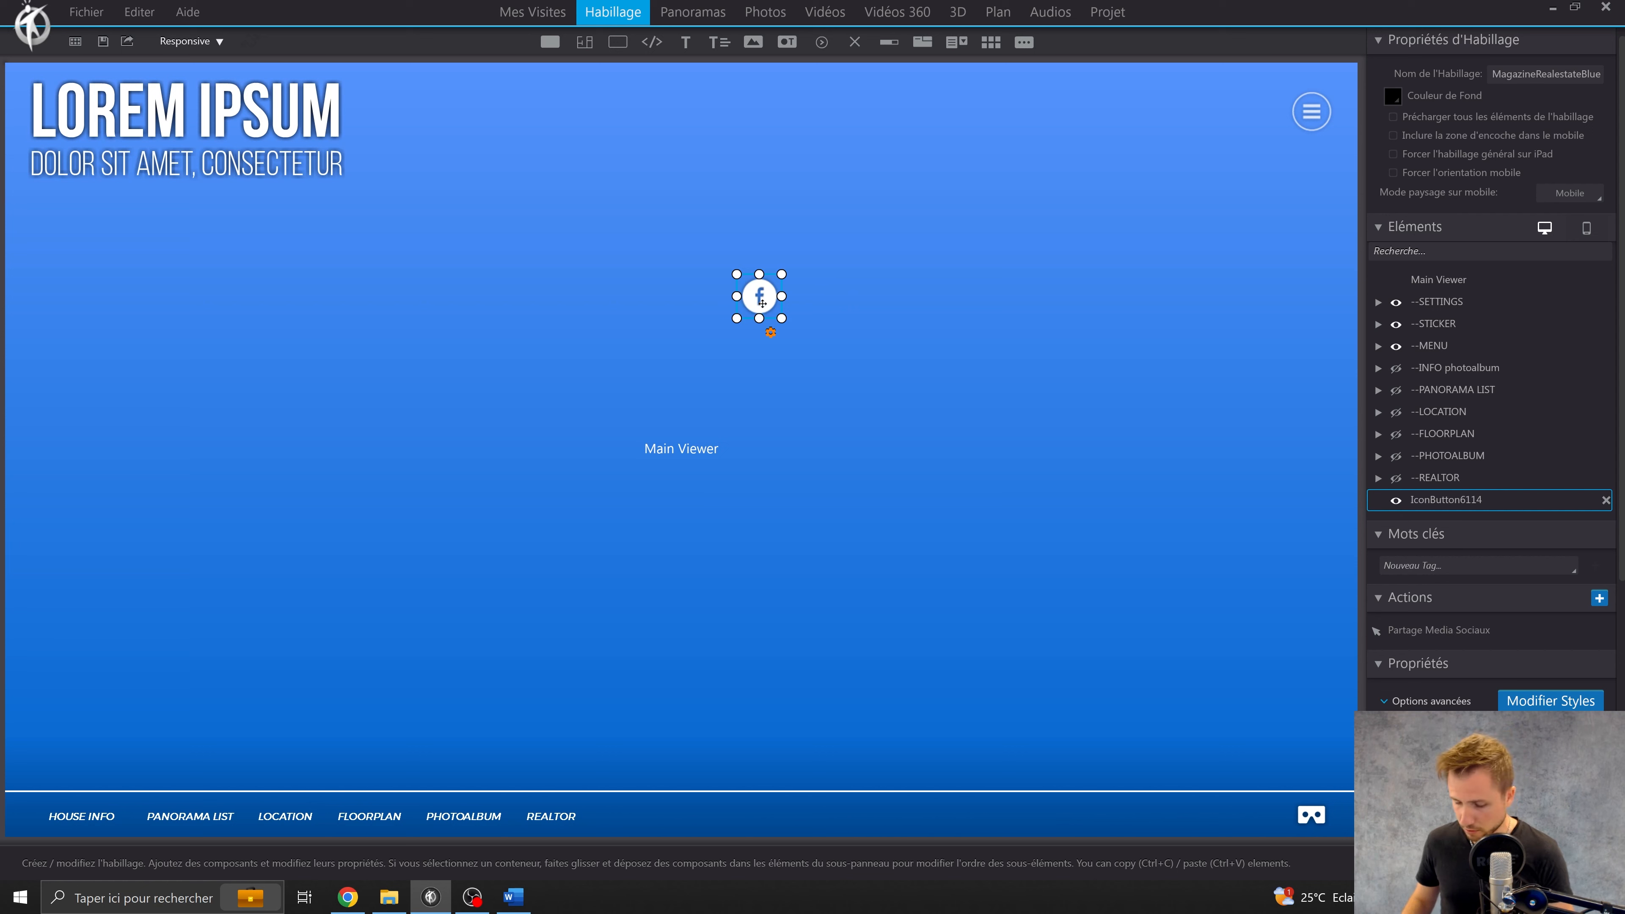
key("Delete")
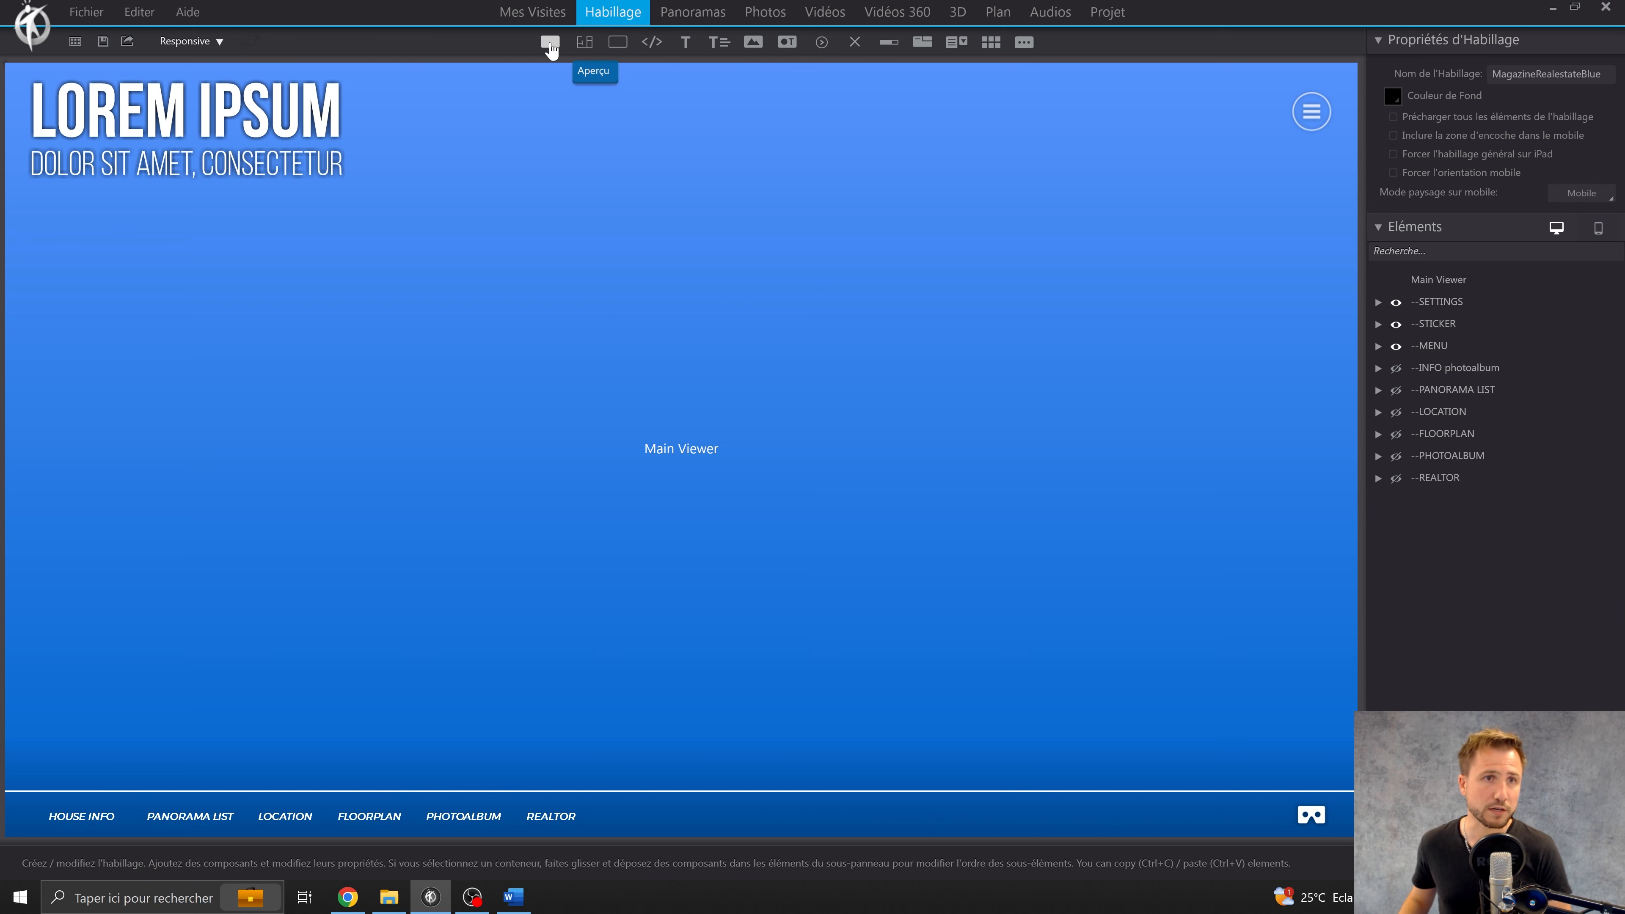
Step: Place a web frame in the viewer area and position it above the Main Viewer caption
left_click(655, 44)
left_click(639, 320)
left_click_drag(762, 379, 709, 265)
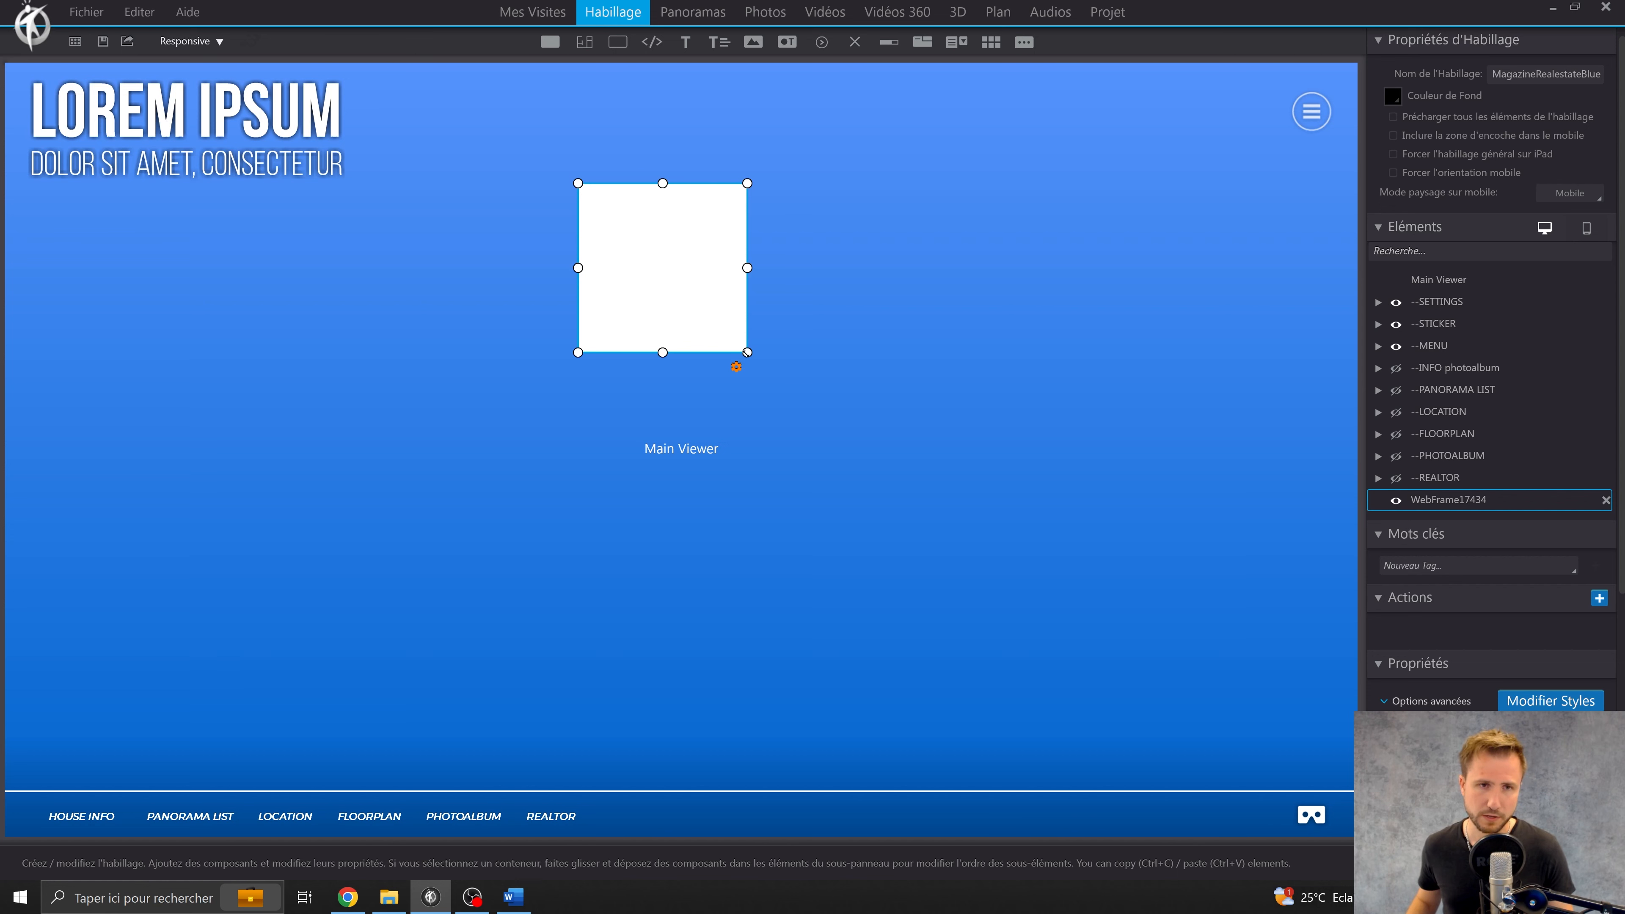
Step: Delete the web frame and add a horizontal Ombre Forte thumbnail list from the library
key("Delete")
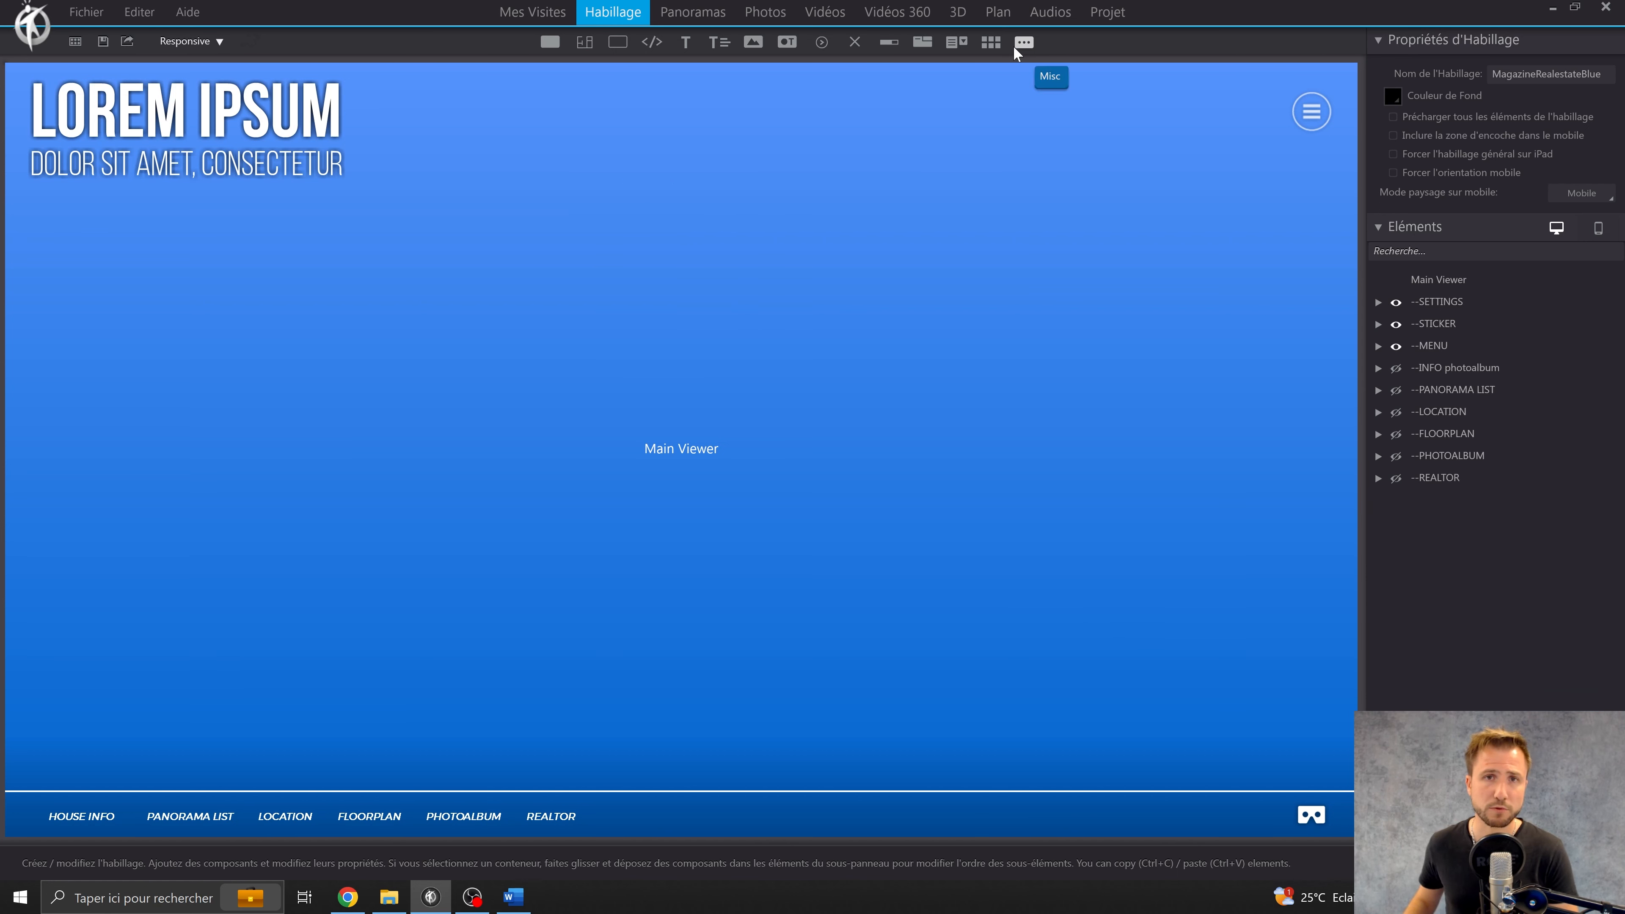
left_click(991, 43)
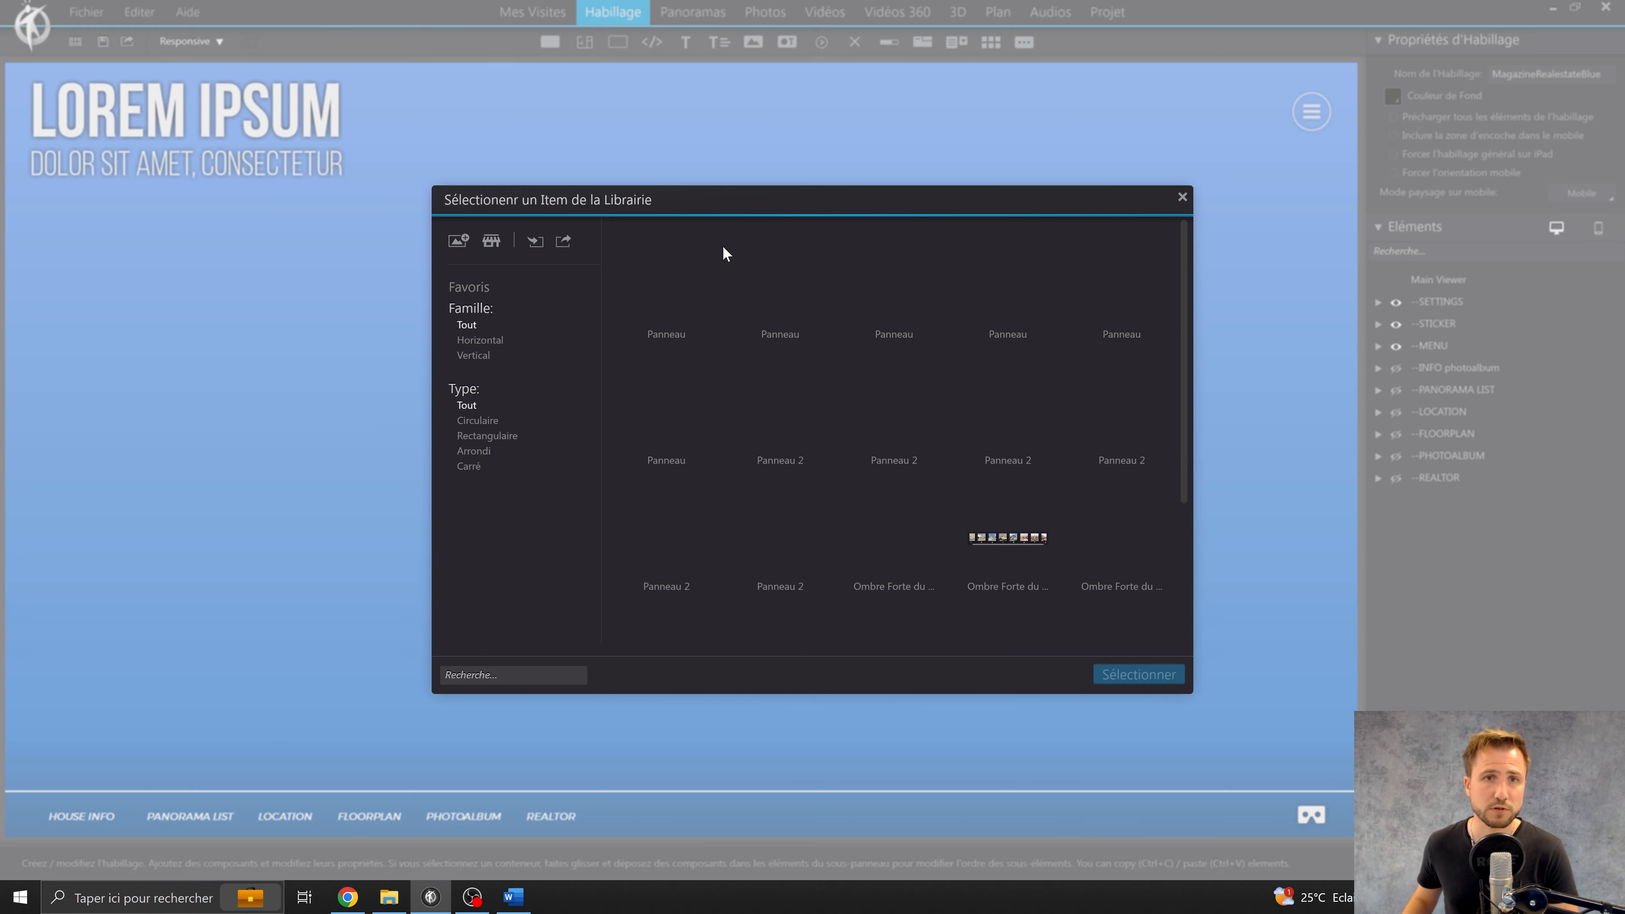
scroll(954, 498, "down", 3)
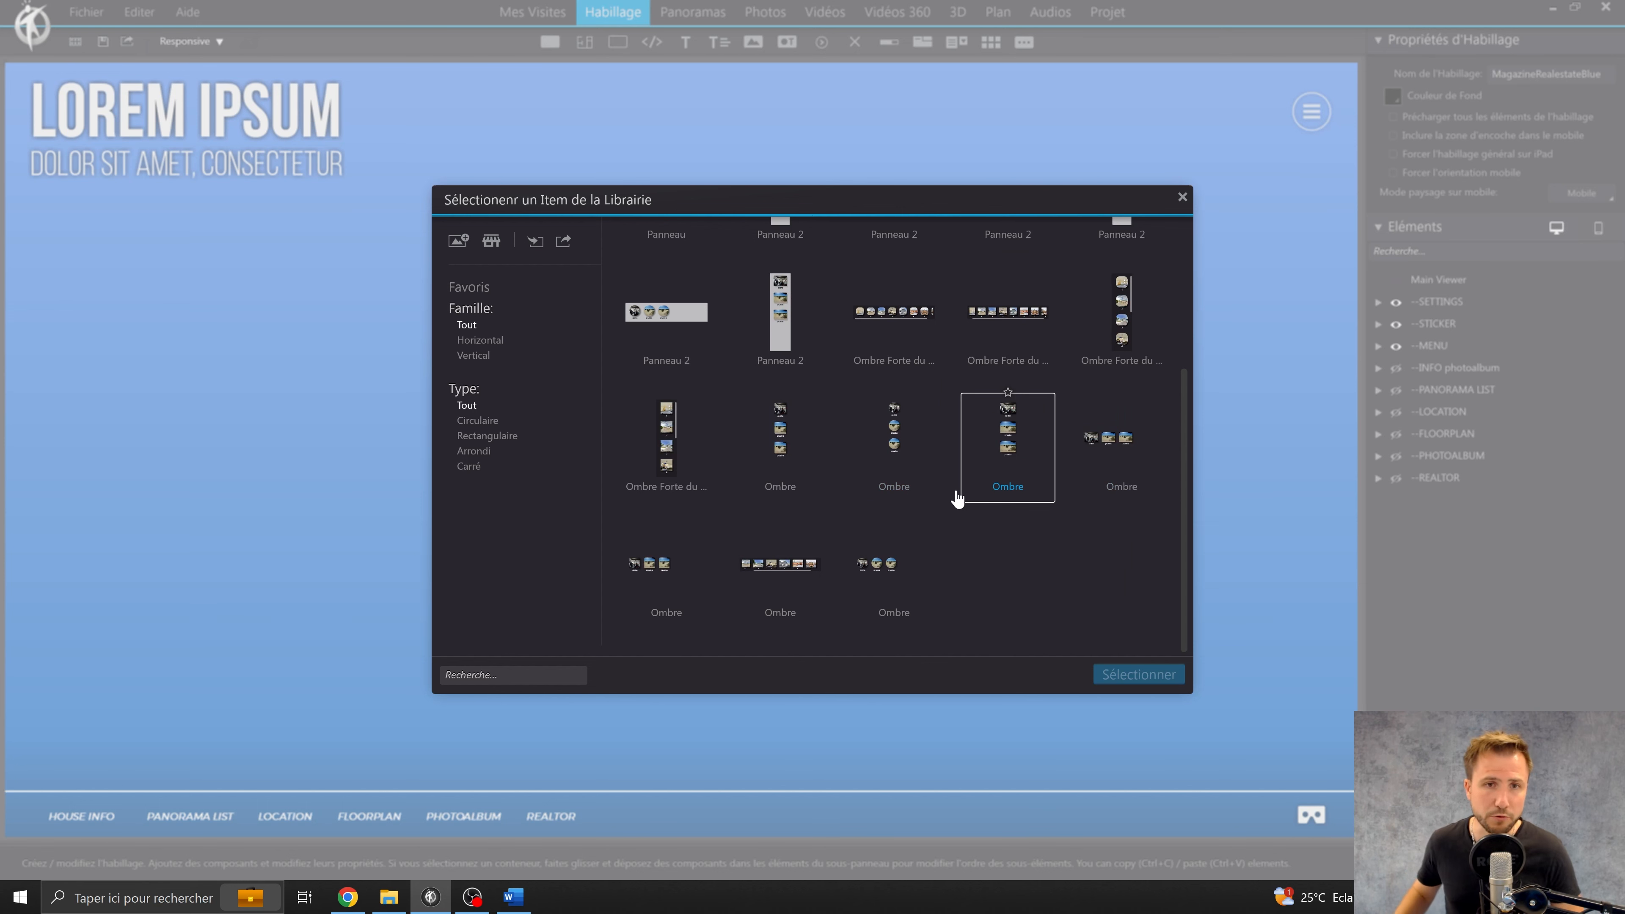
left_click(891, 344)
double_click(892, 344)
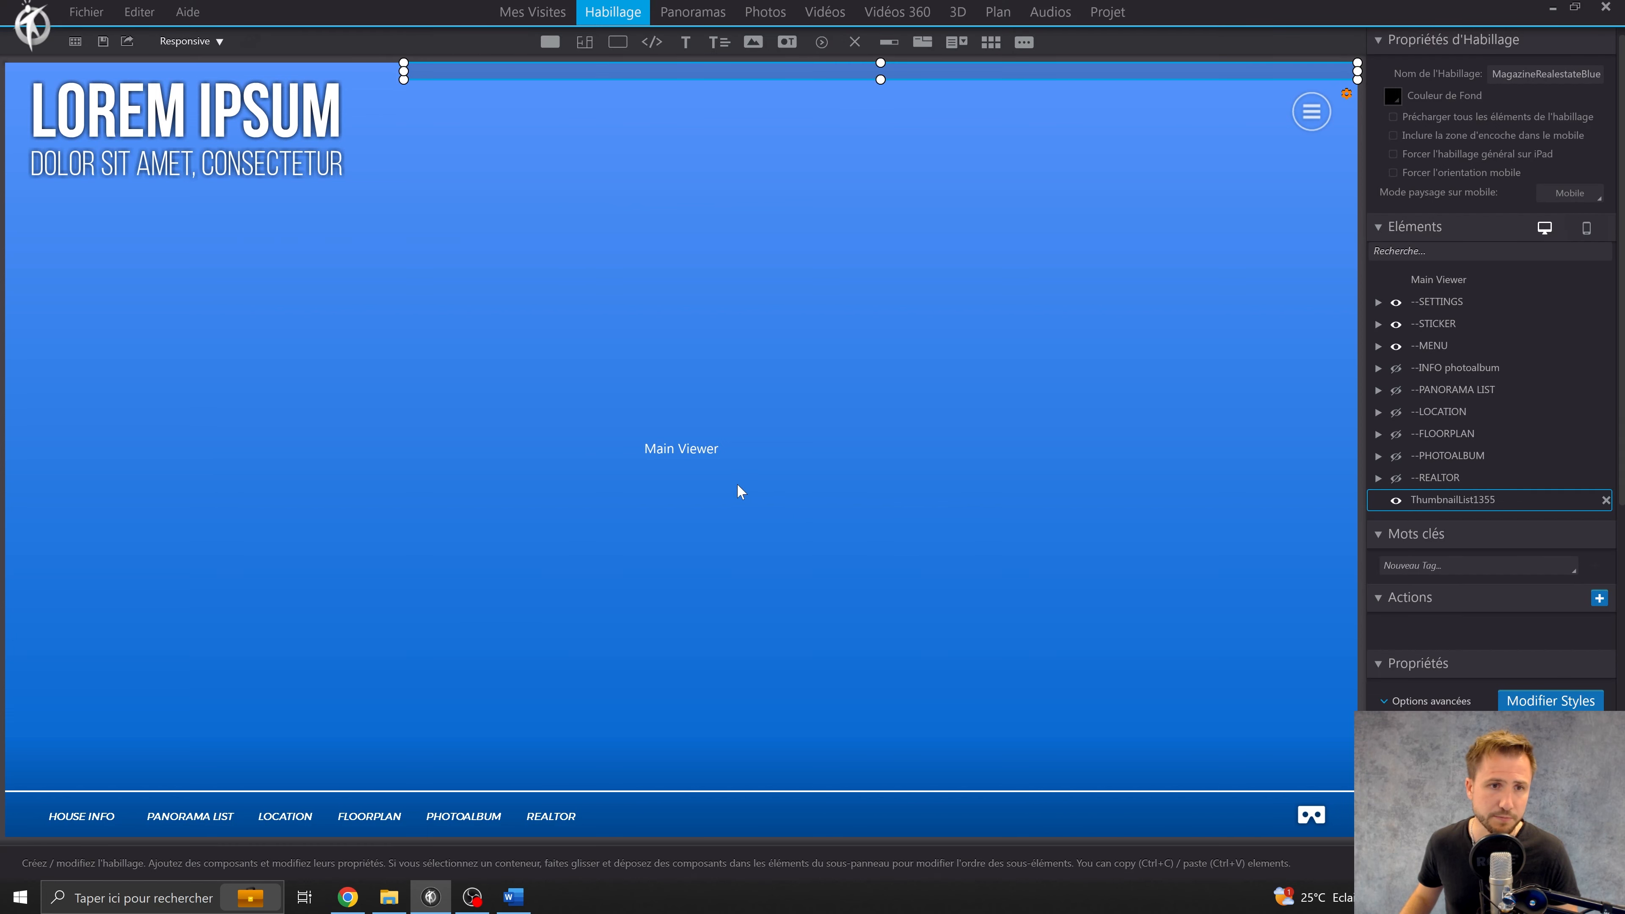
Step: Move the thumbnail list above the Main Viewer caption, and delete it
left_click_drag(662, 79, 724, 447)
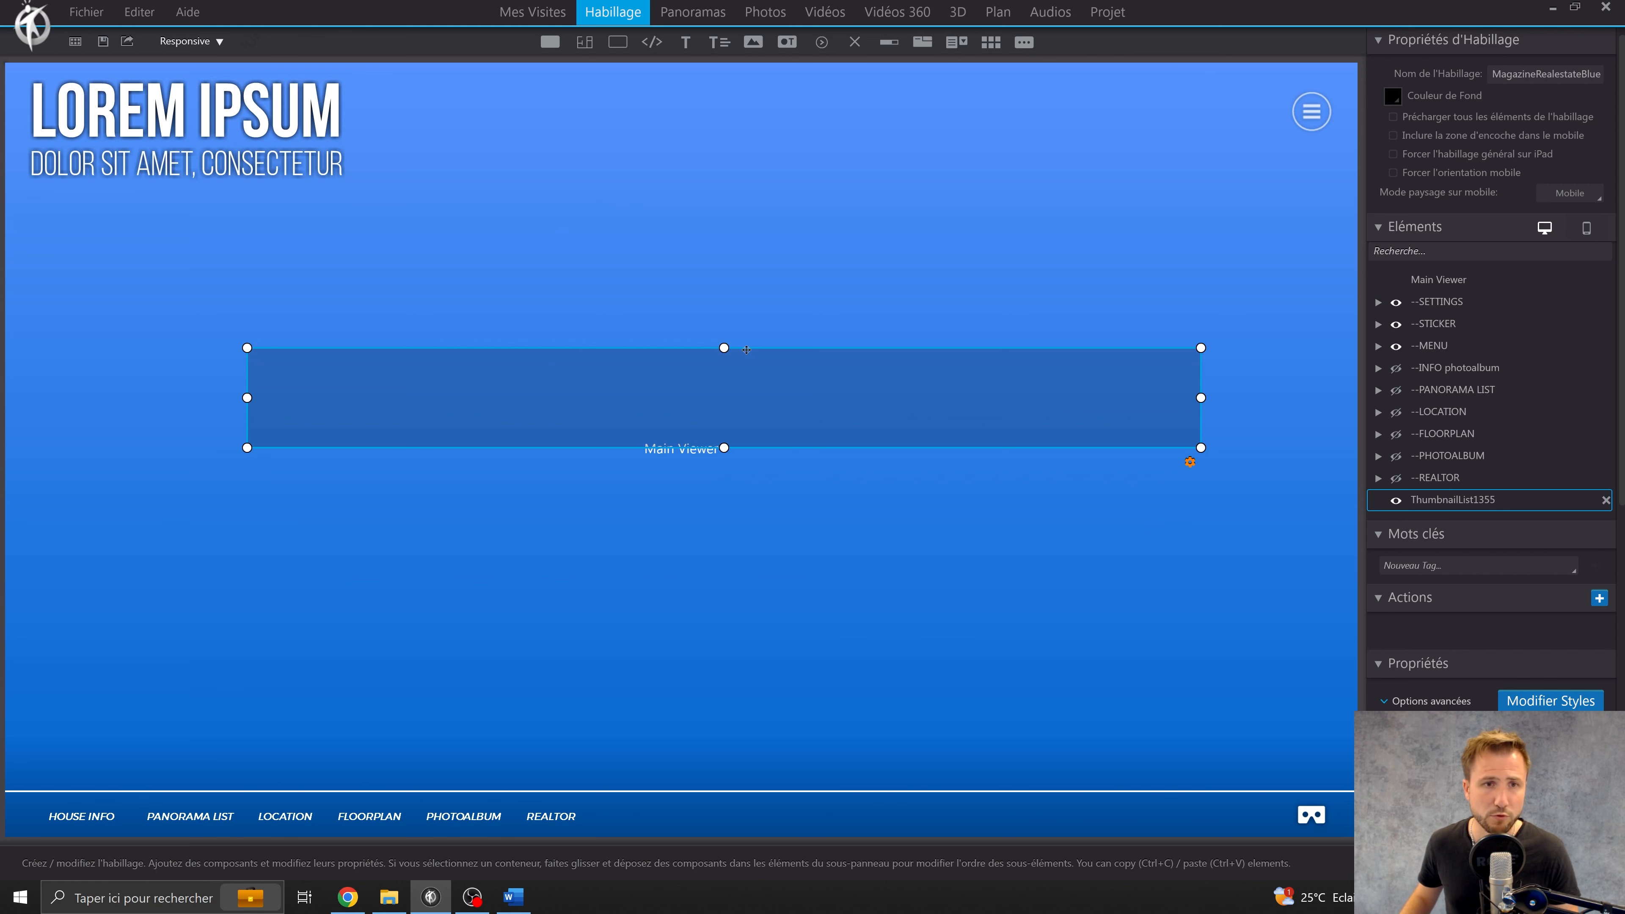
left_click_drag(746, 350, 730, 271)
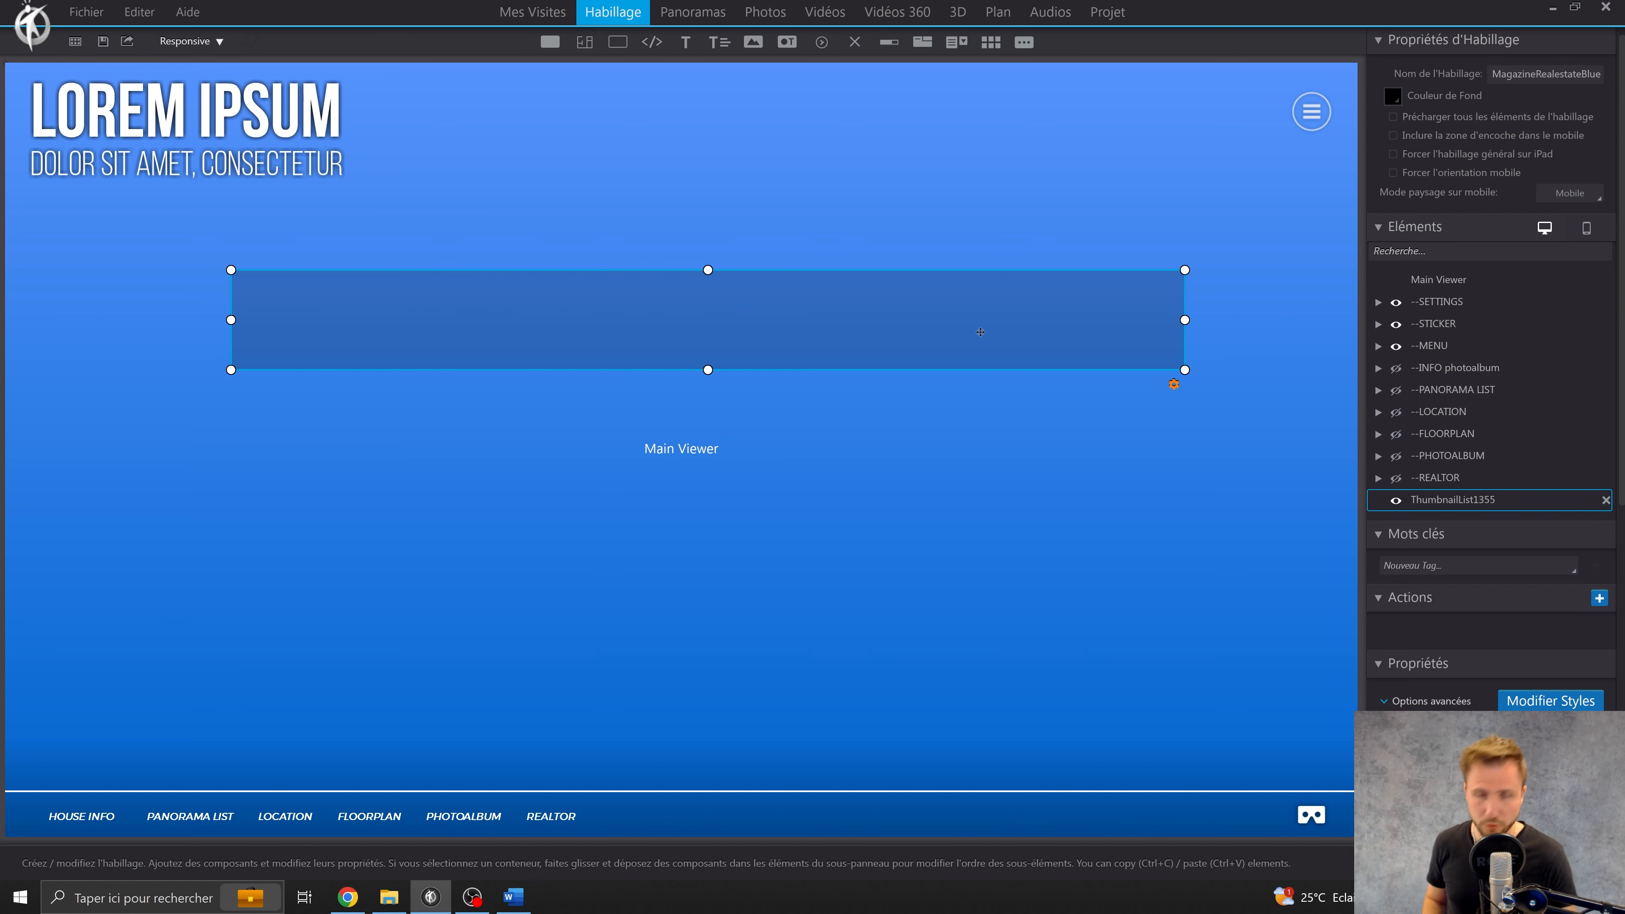
key("Delete")
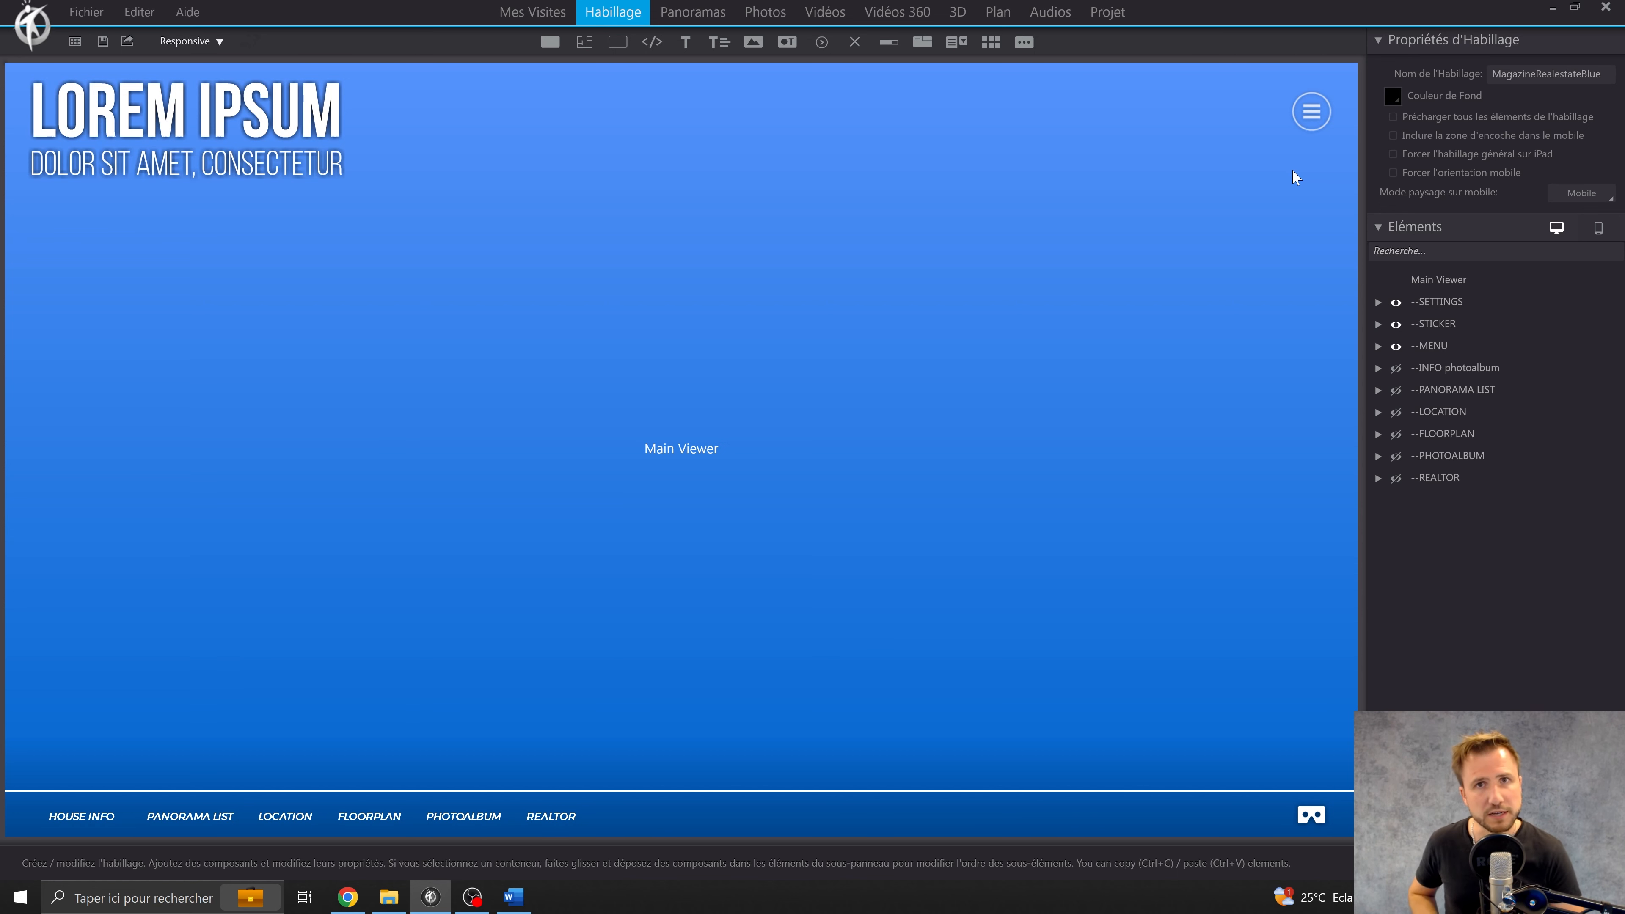
Step: Search the computer for Illustrator and launch Adobe Illustrator 2023
left_click(136, 899)
type("illust")
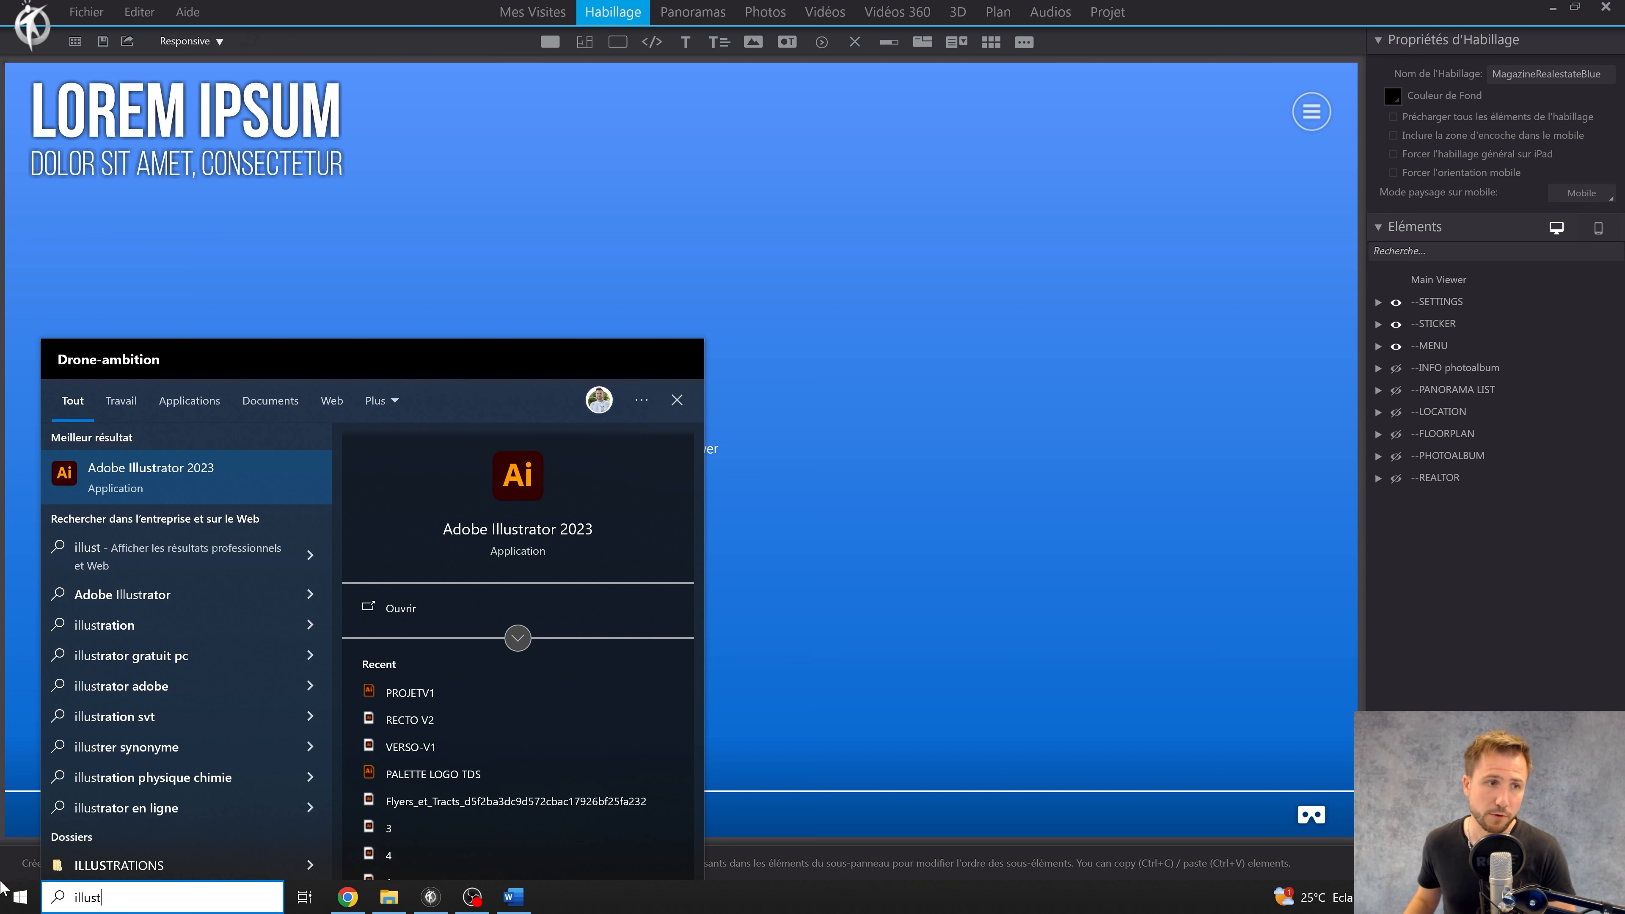
left_click(189, 481)
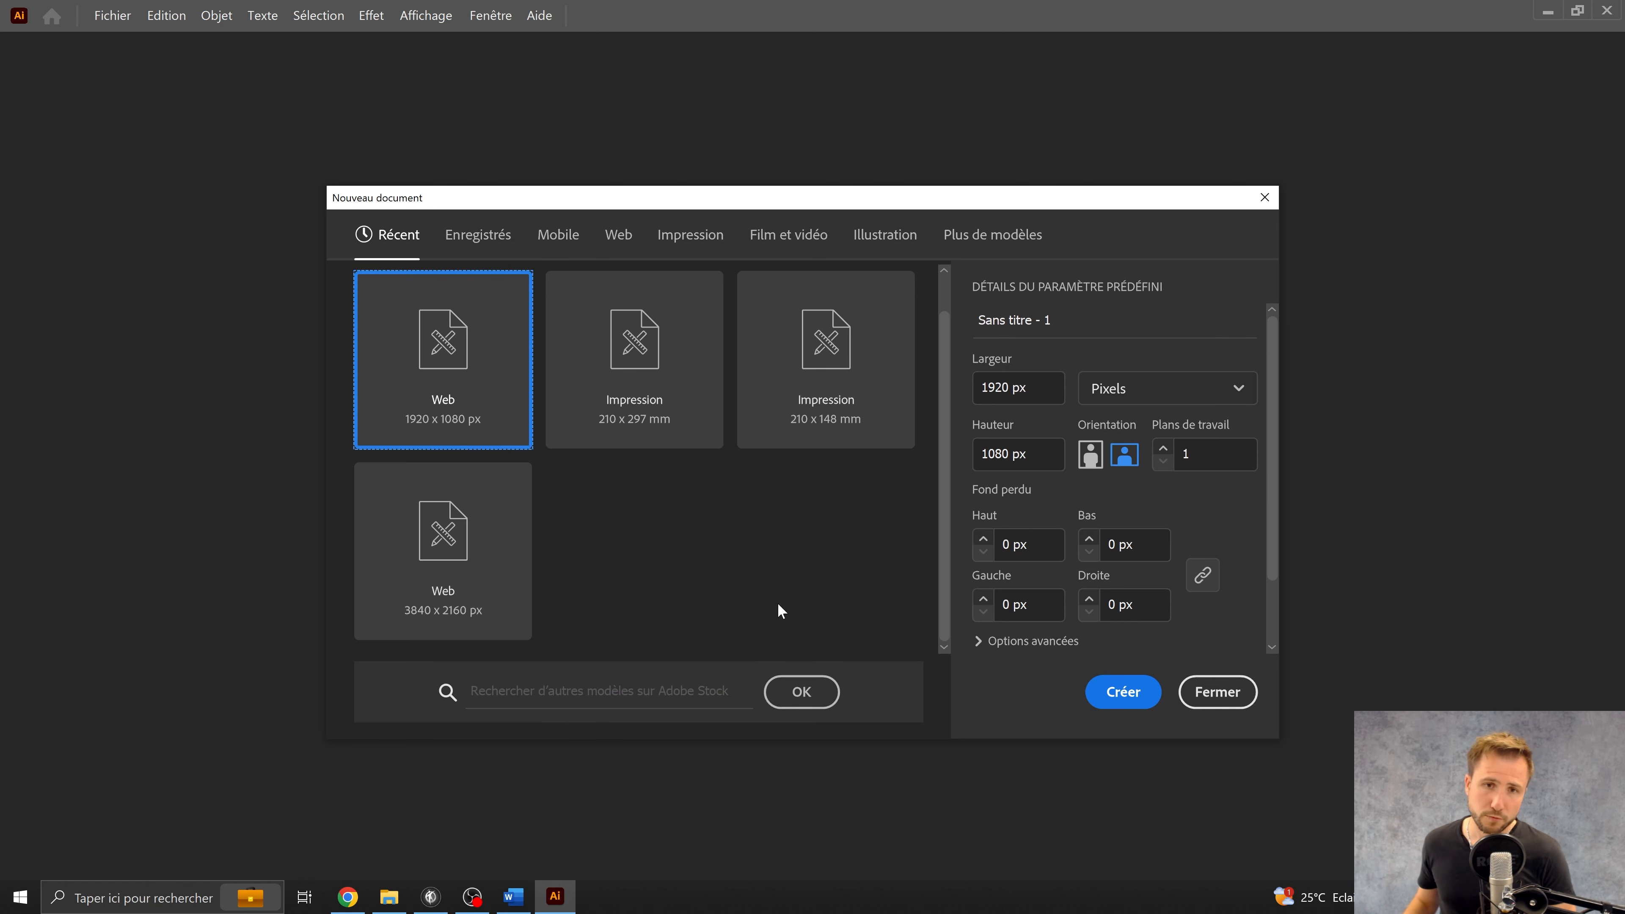
Step: Create a new document named 3DVISTA, 500 px wide and 500 px high
left_click(1003, 387)
type("500")
left_click(1015, 453)
type("500")
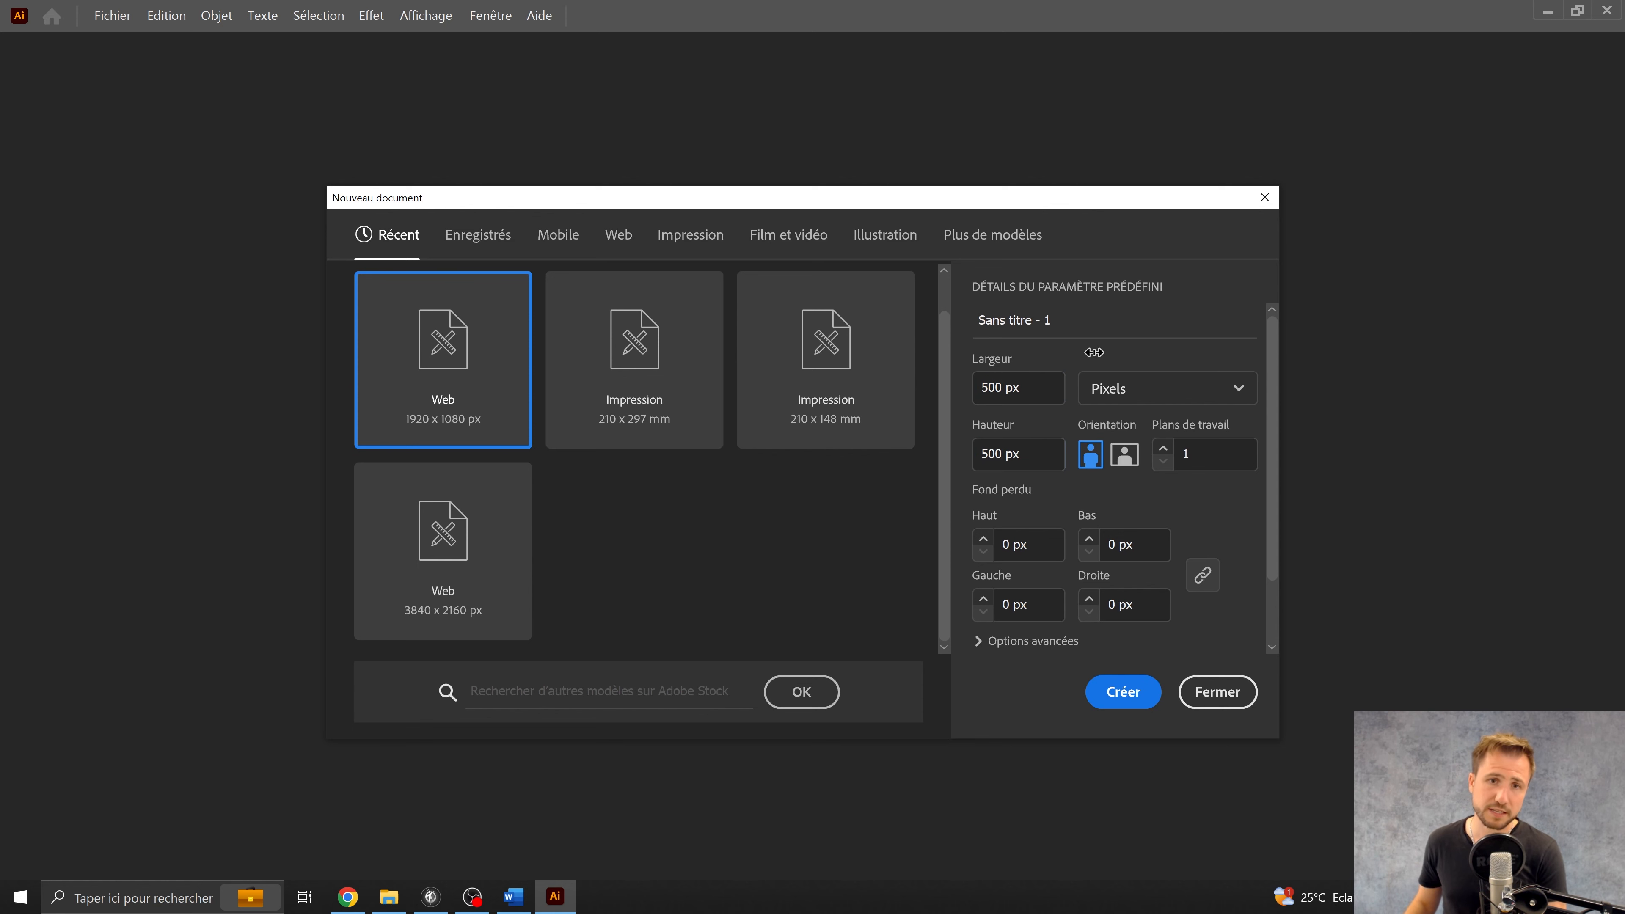
left_click(1077, 319)
key("Caps_Lock")
type("3DVISTA")
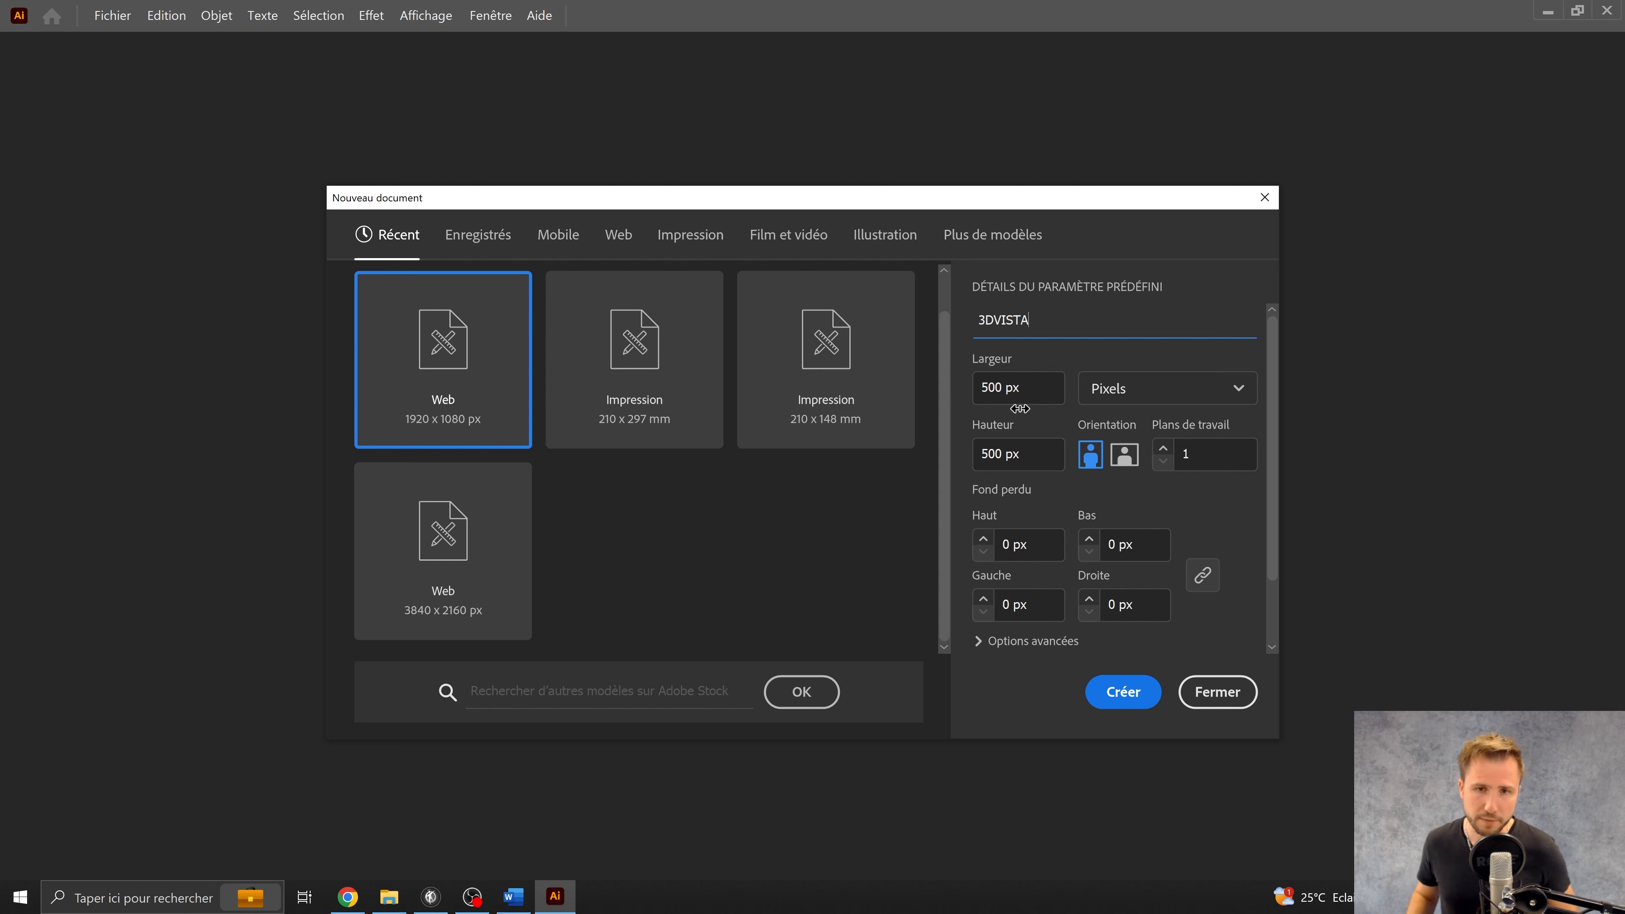
left_click(1129, 697)
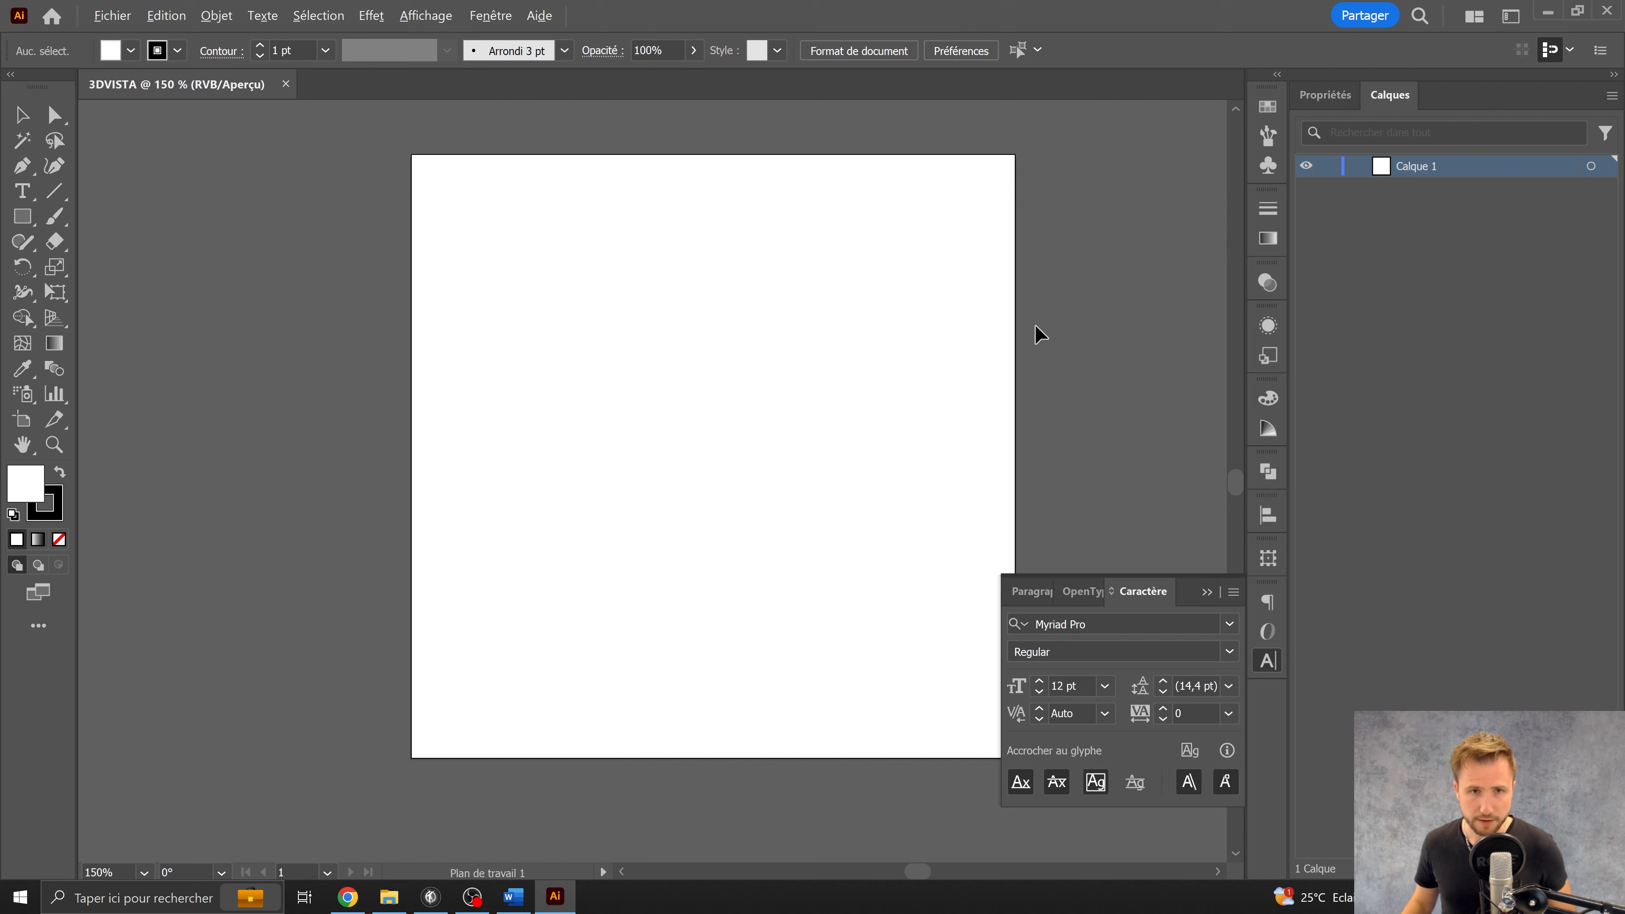
Step: Draw a perfect circle near the middle of the artboard and set its outline weight to 11 pt
left_click_drag(1066, 360, 891, 359)
scroll(894, 359, "down", 1)
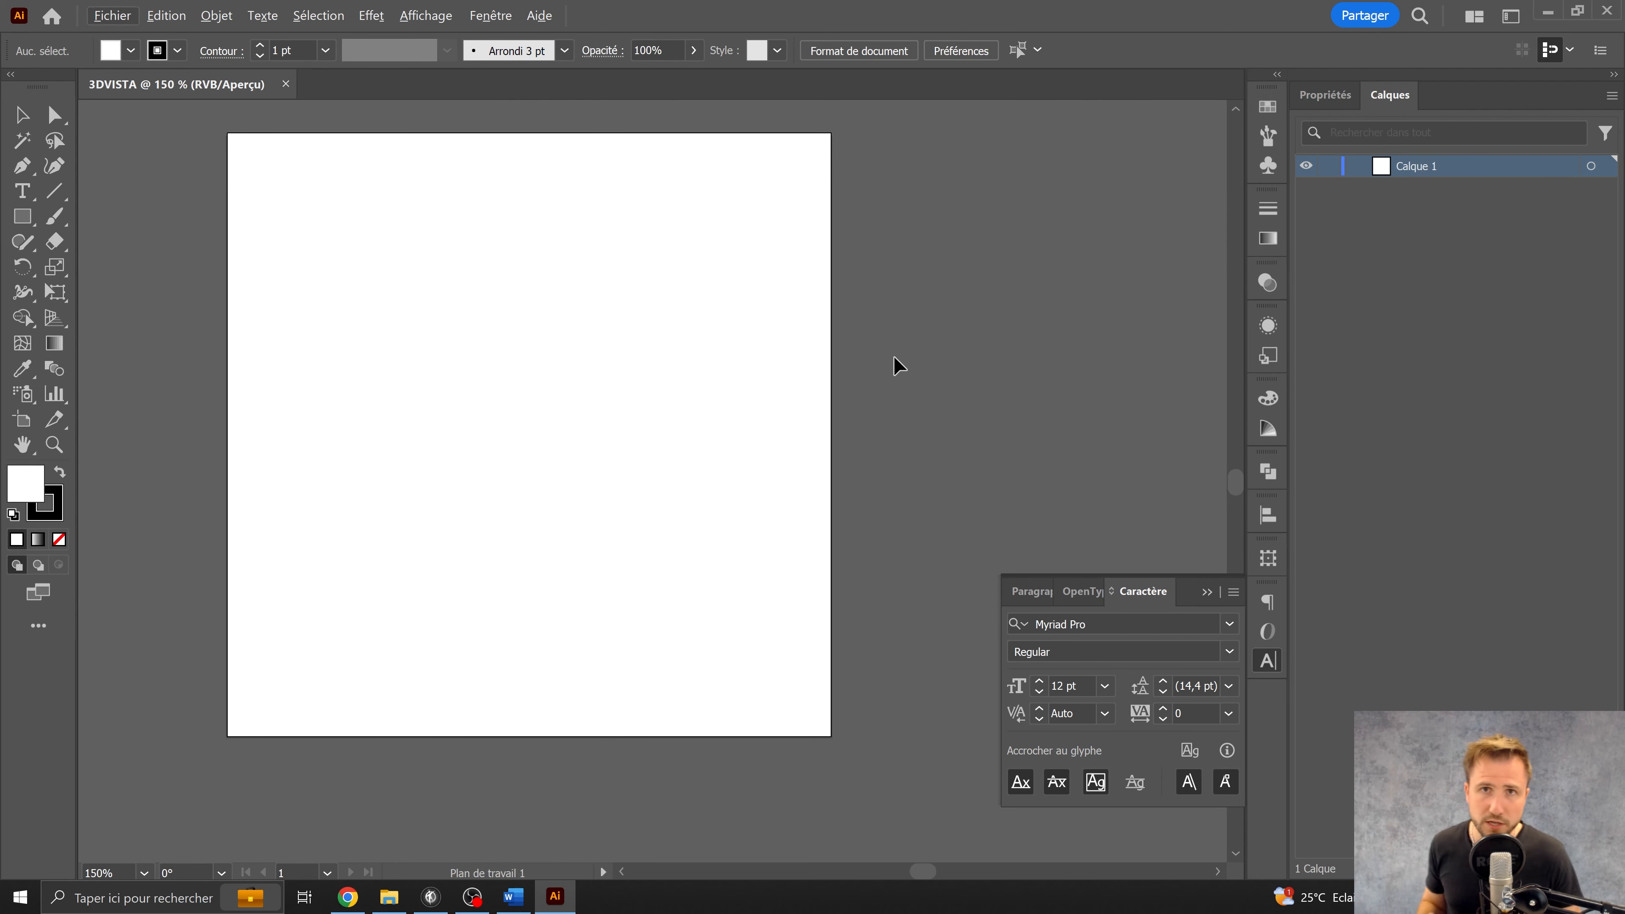
left_click(23, 223)
left_click(120, 267)
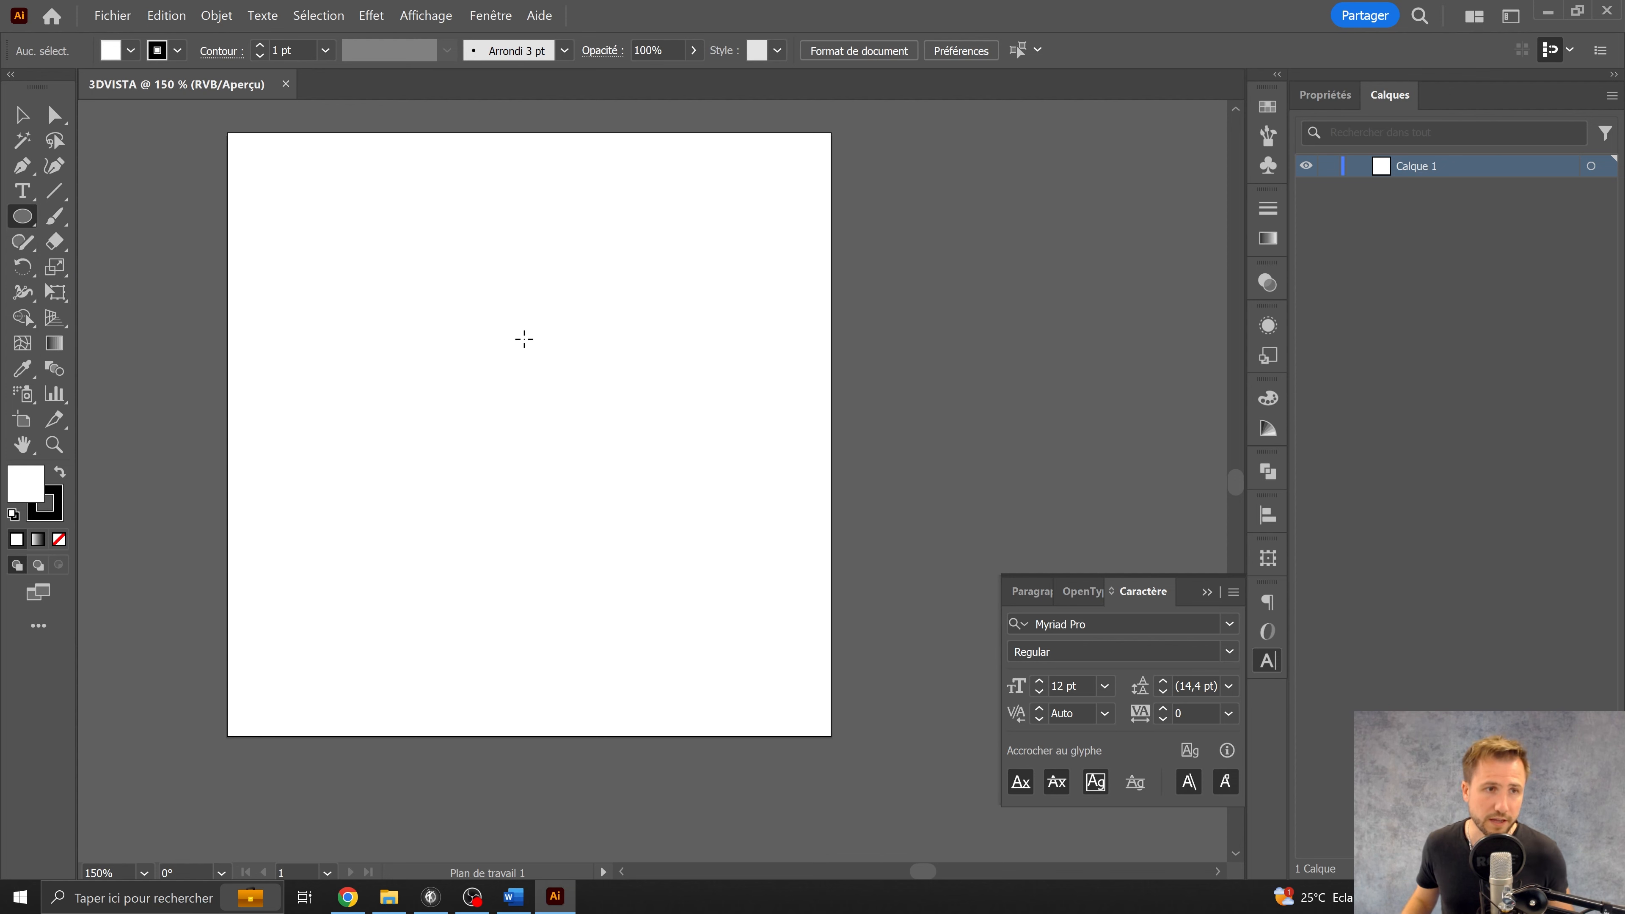
left_click_drag(428, 293, 631, 495, "shift")
key("Caps_Lock")
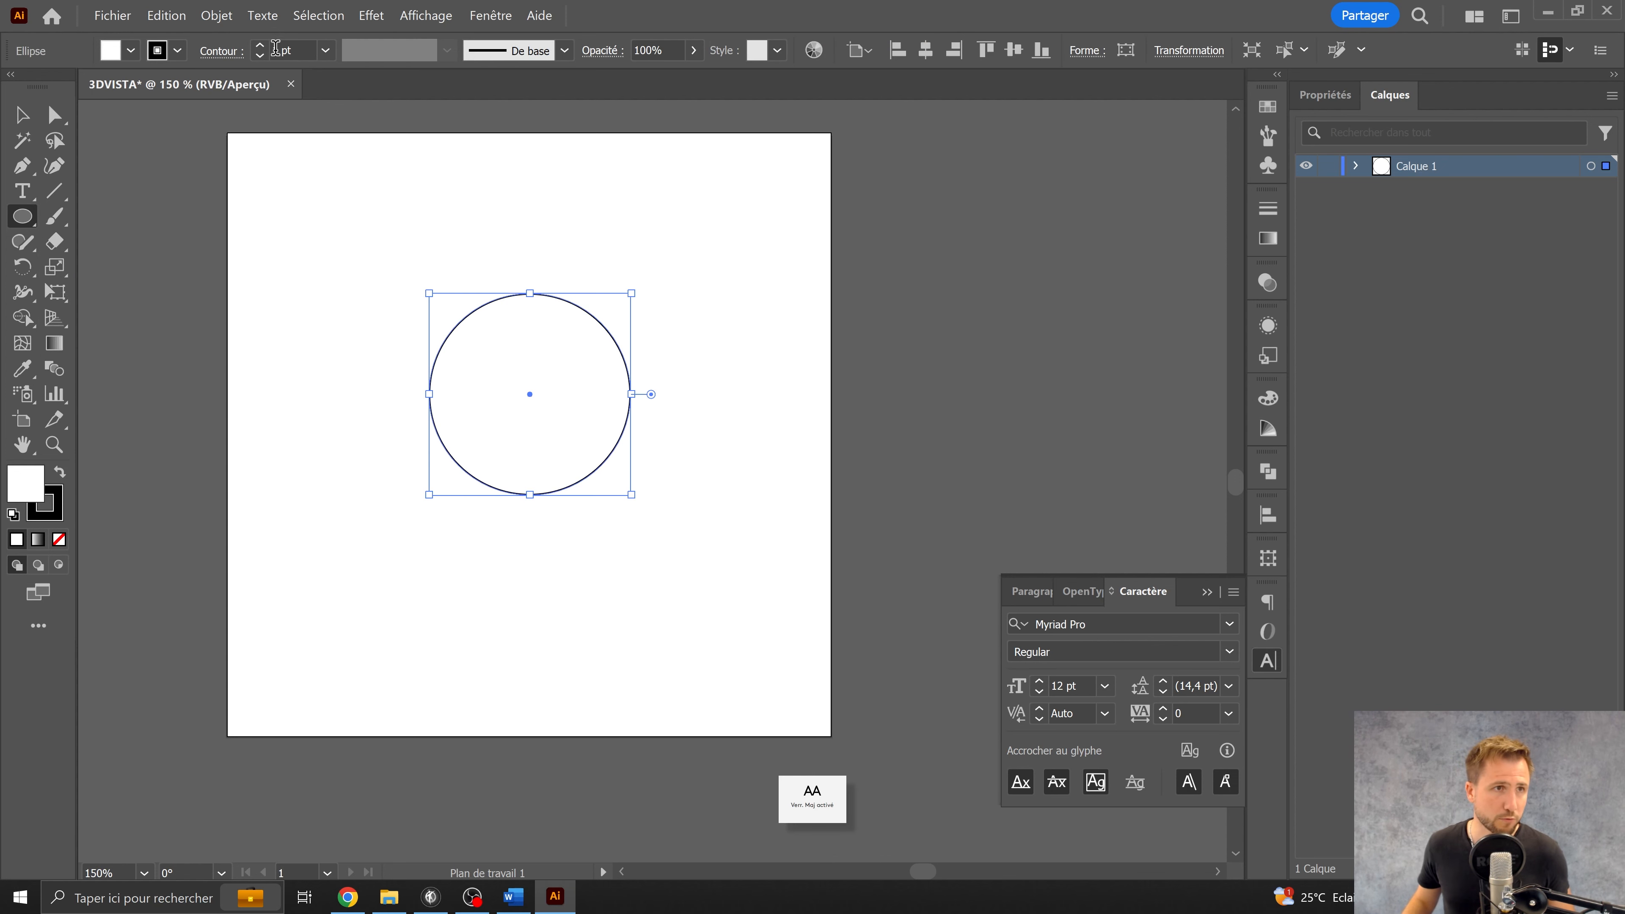
left_click(259, 46, "shift")
key("v")
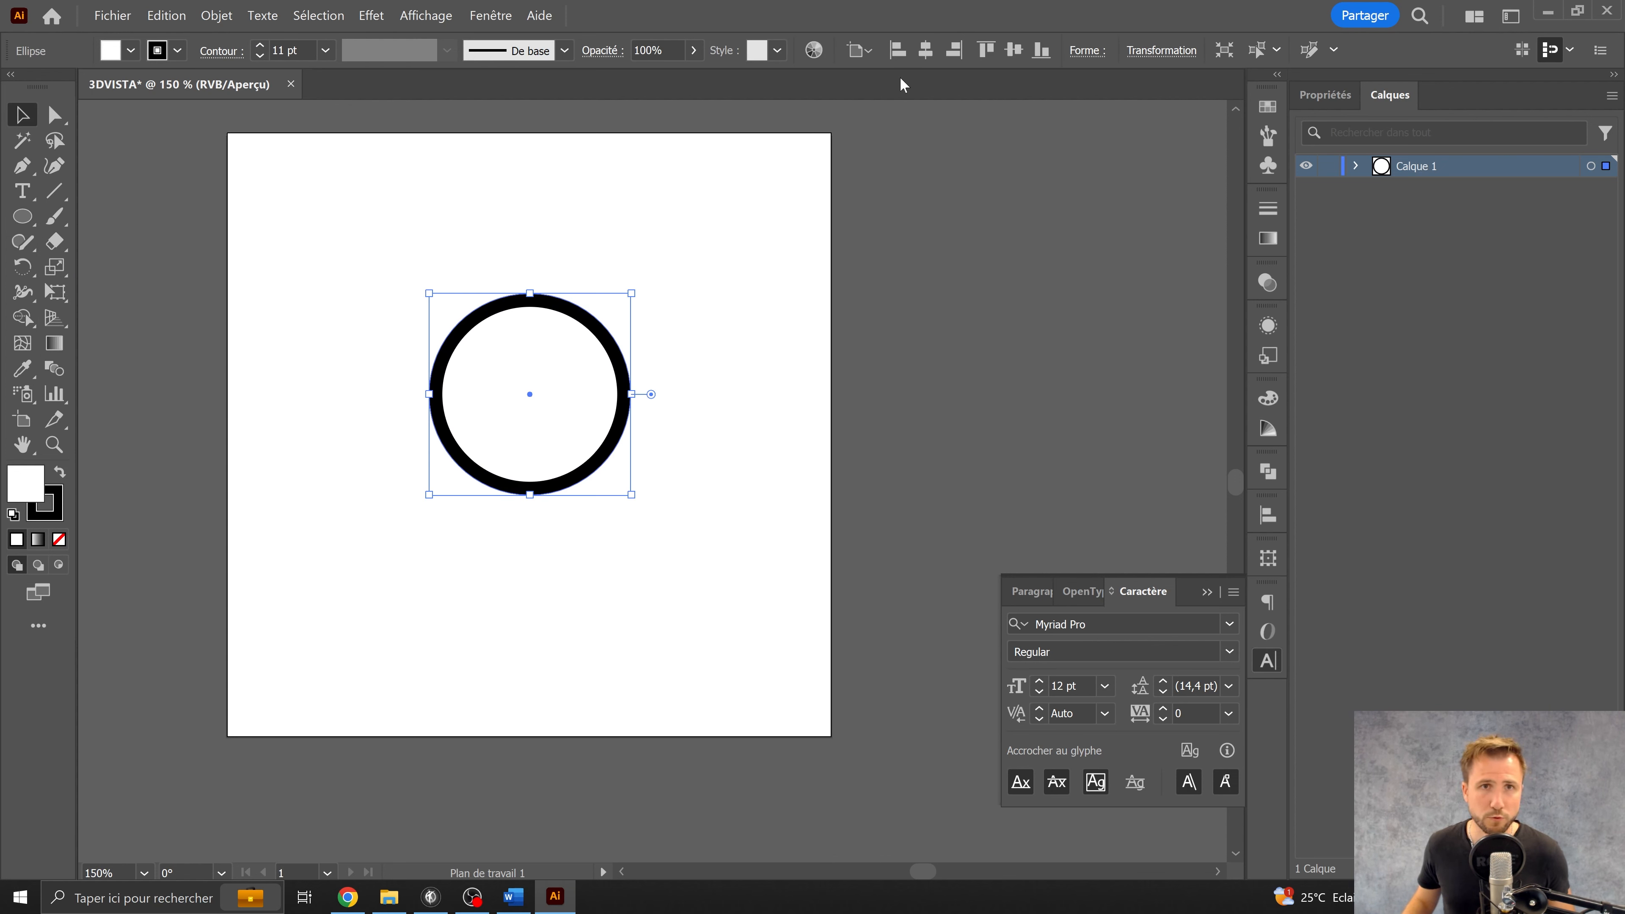
Step: Centre the circle on the artboard horizontally and vertically, and enlarge it until it nearly fills the artboard
left_click(925, 51)
left_click(1014, 50)
key("Caps_Lock")
left_click_drag(632, 537, 791, 682, "shift")
key("Caps_Lock")
left_click_drag(426, 337, 273, 181)
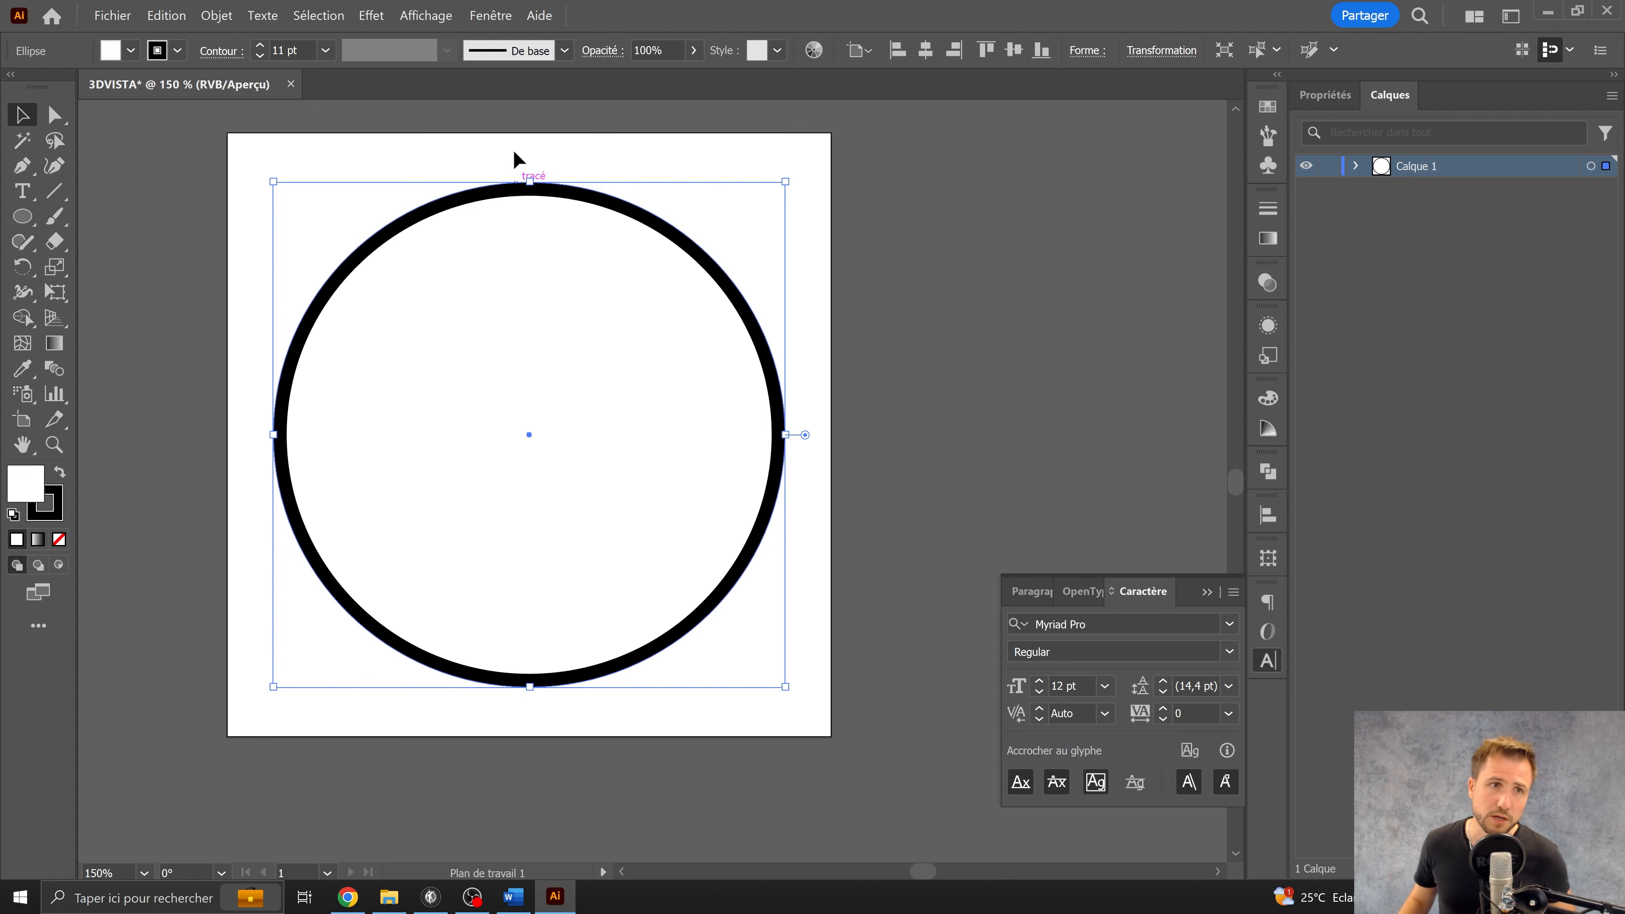
left_click(269, 580)
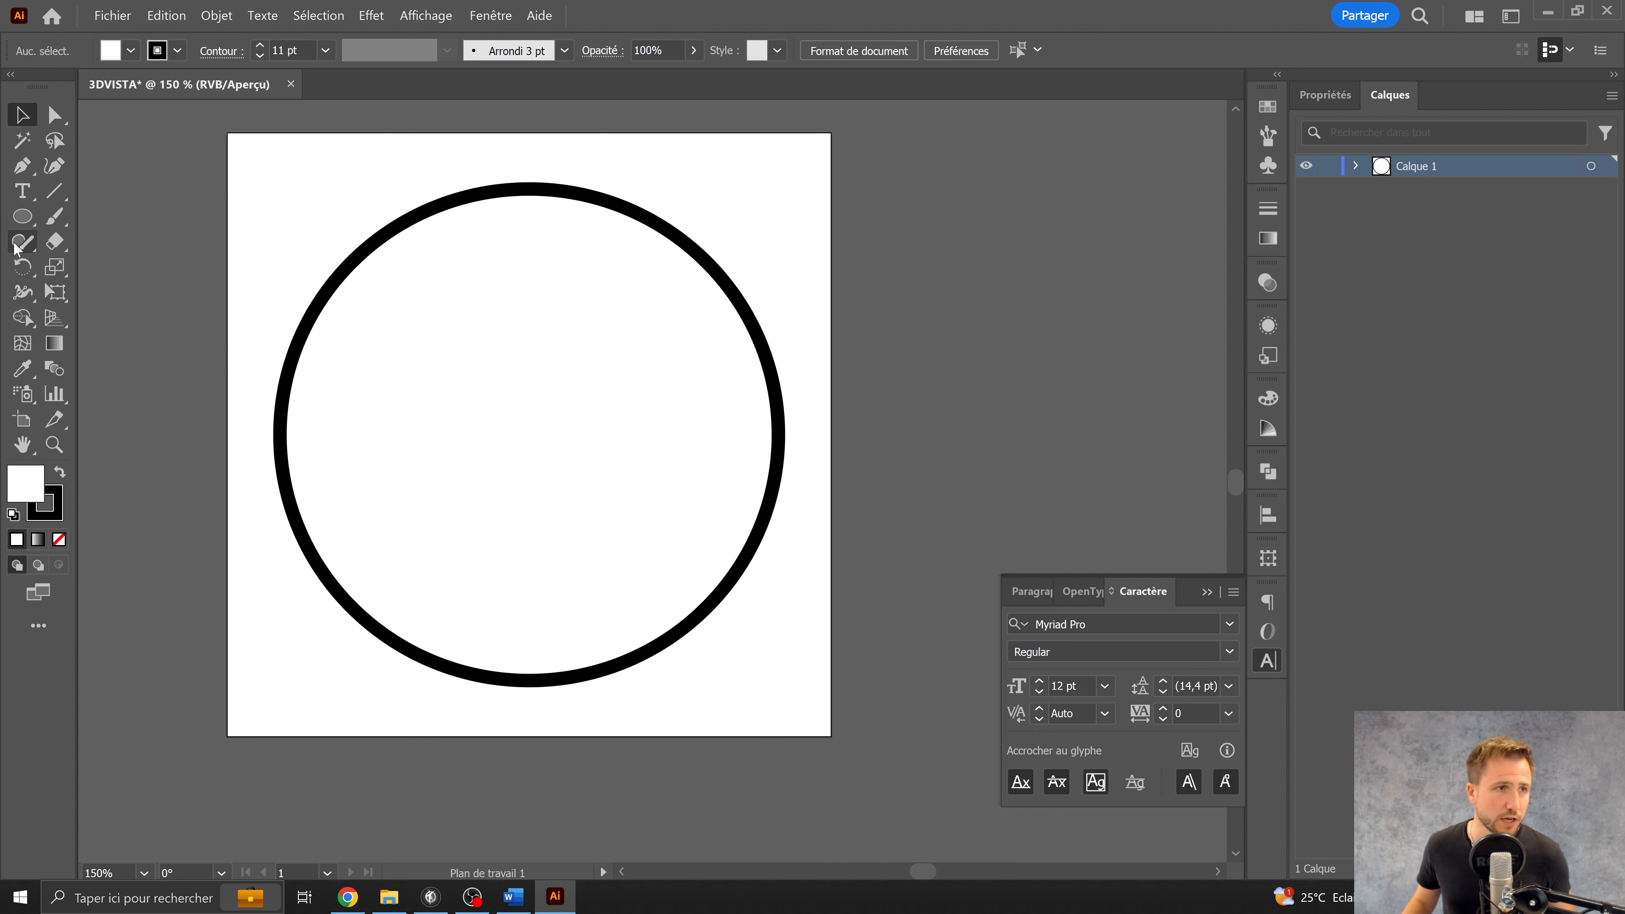
Step: Create a three-sided polygon with a 50 px radius inside the circle, oriented like a play symbol pointing right
left_click(22, 216)
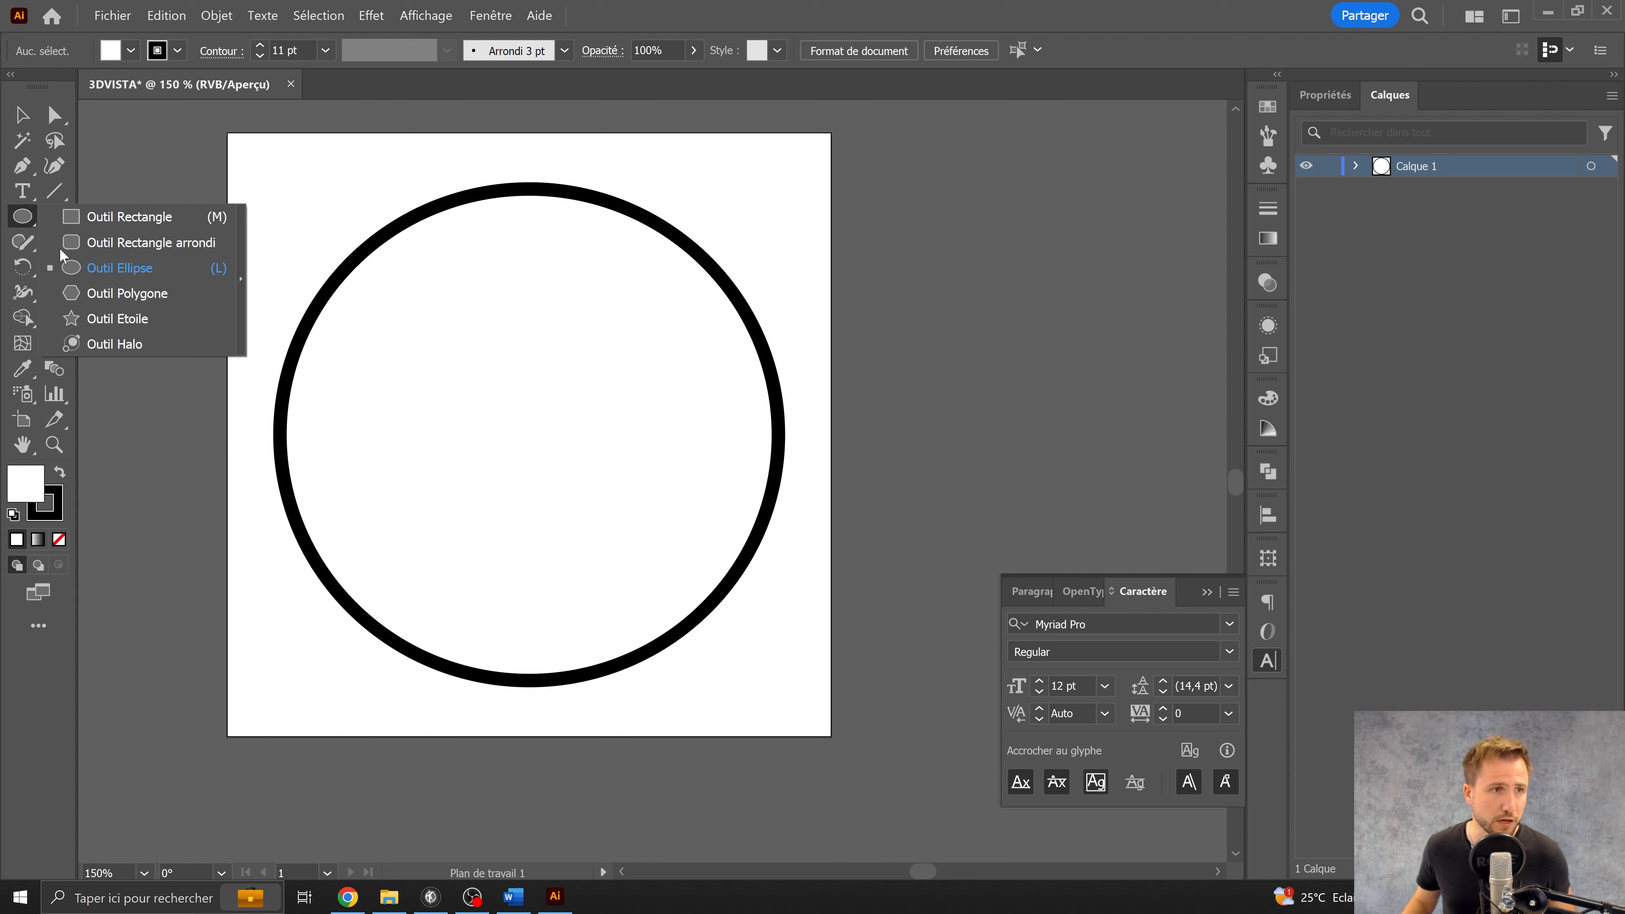
left_click(142, 304)
left_click(591, 494)
type("3")
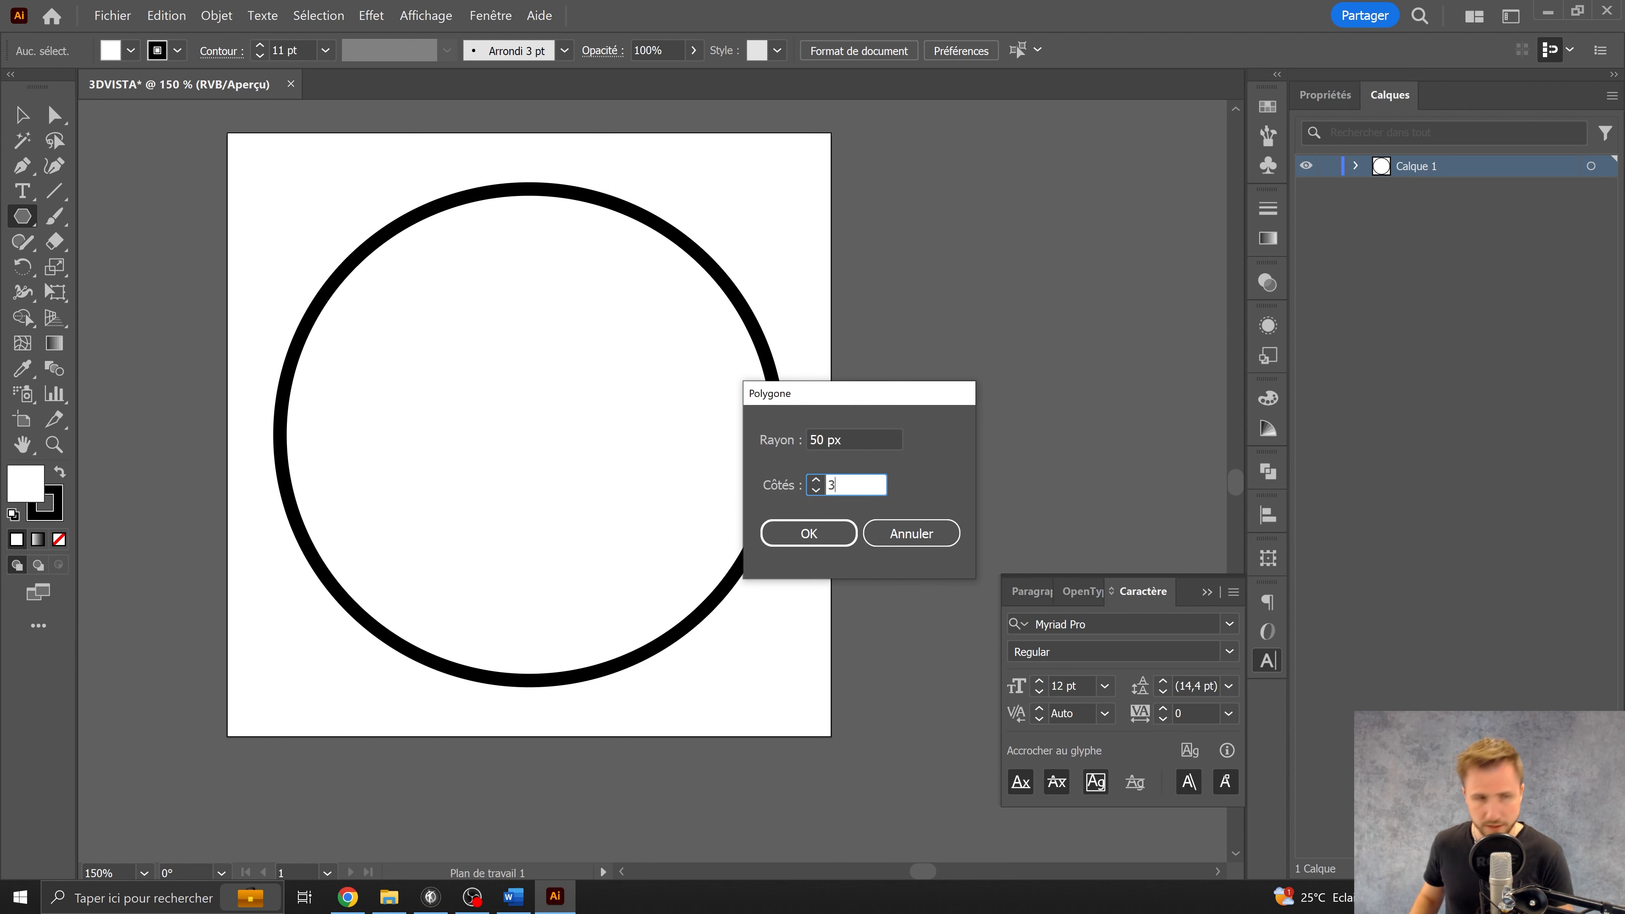
key("Return")
mouse_move(494, 328)
left_mouse_down()
mouse_move(543, 355)
mouse_move(562, 458)
left_mouse_up()
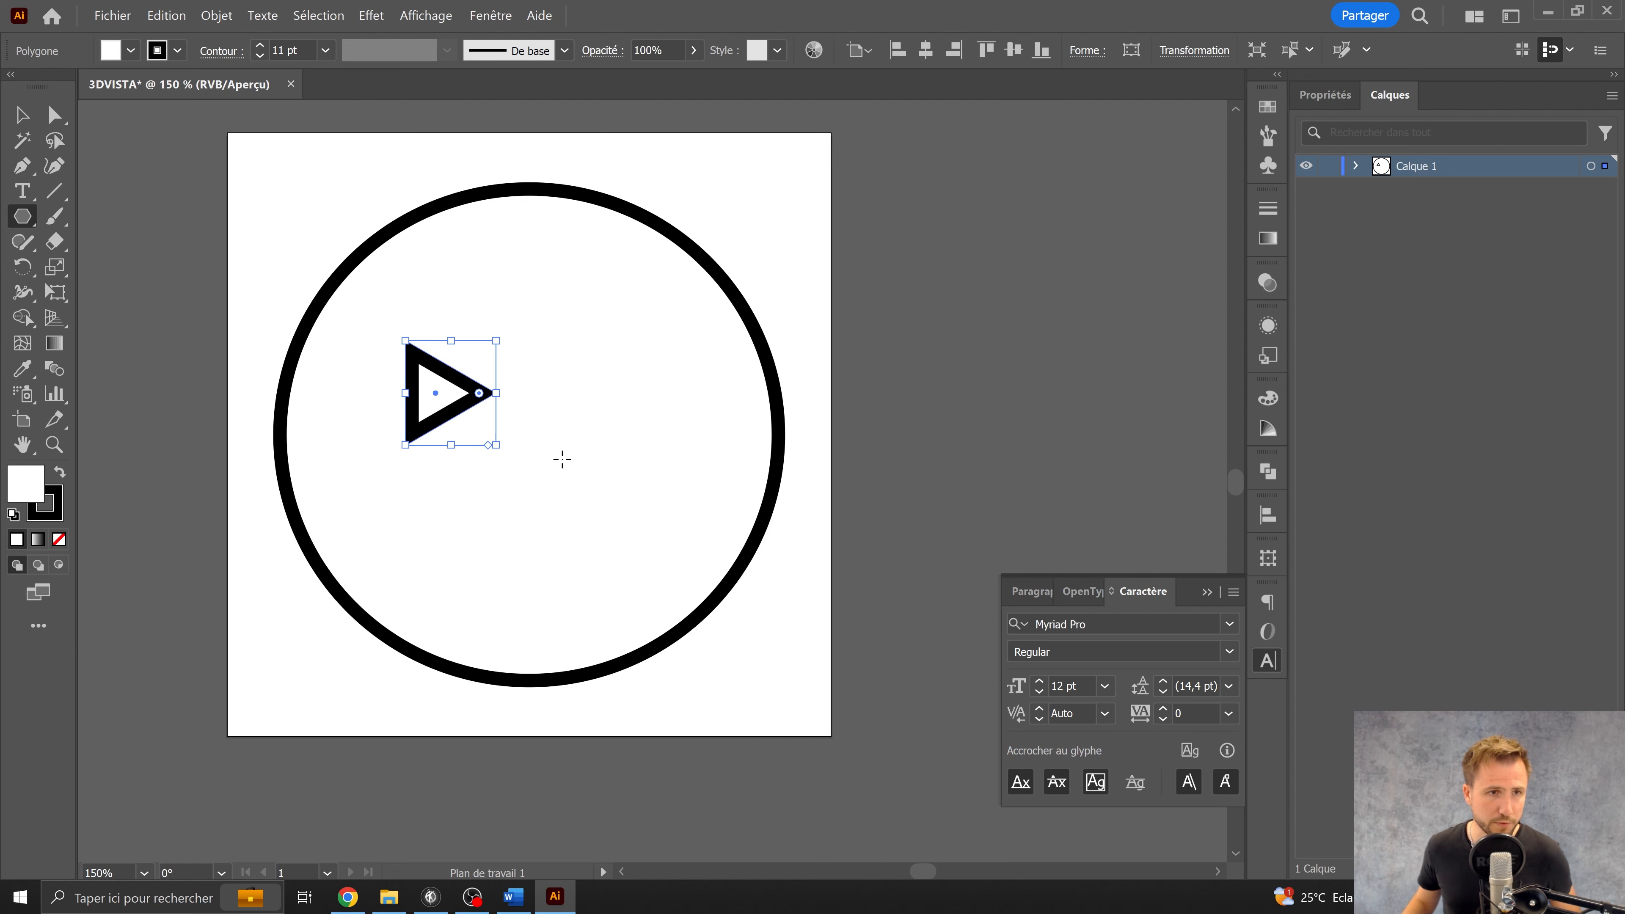
Step: Enlarge the triangle and centre it inside the circle, and swap its fill and outline colours
left_click(925, 50)
left_click_drag(575, 487, 736, 585)
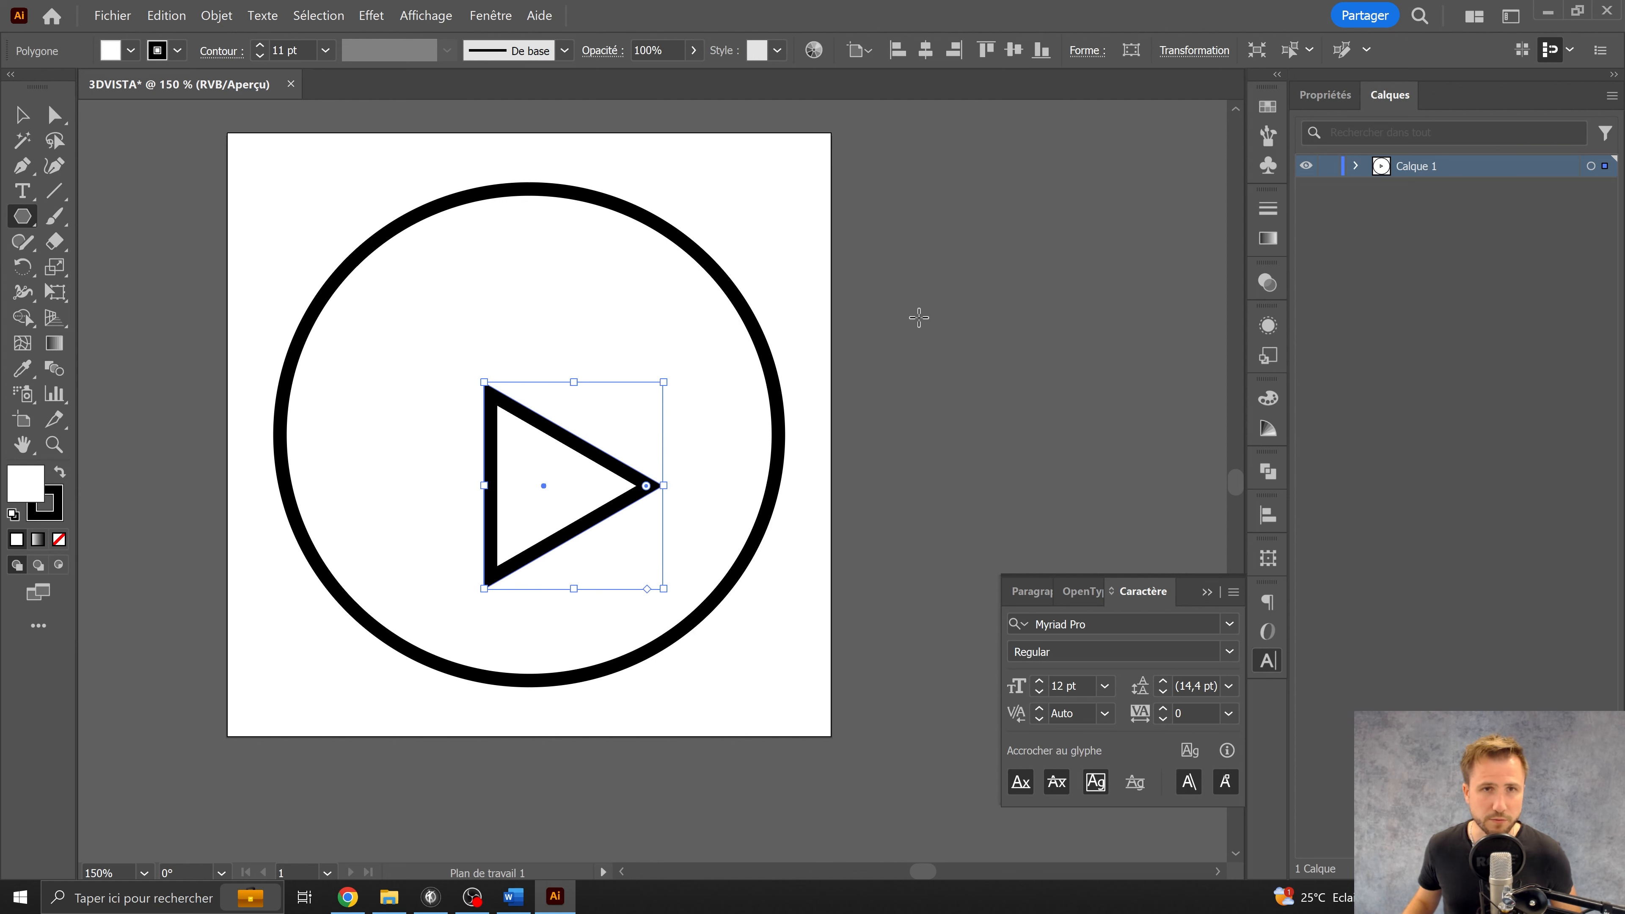
left_click(925, 50)
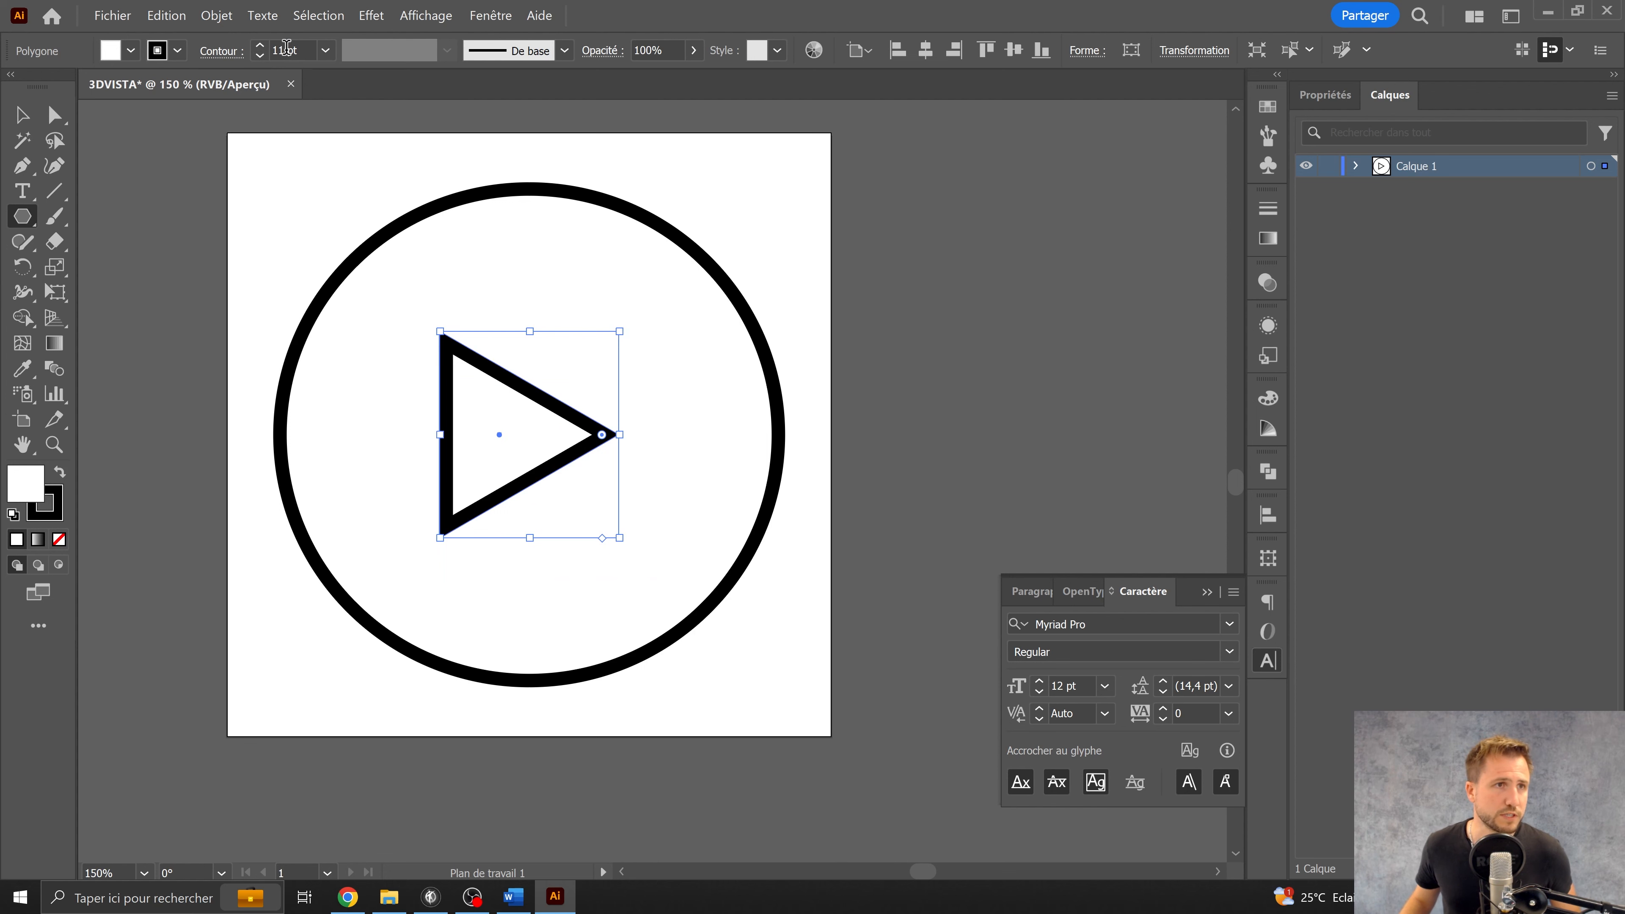
left_click(59, 474)
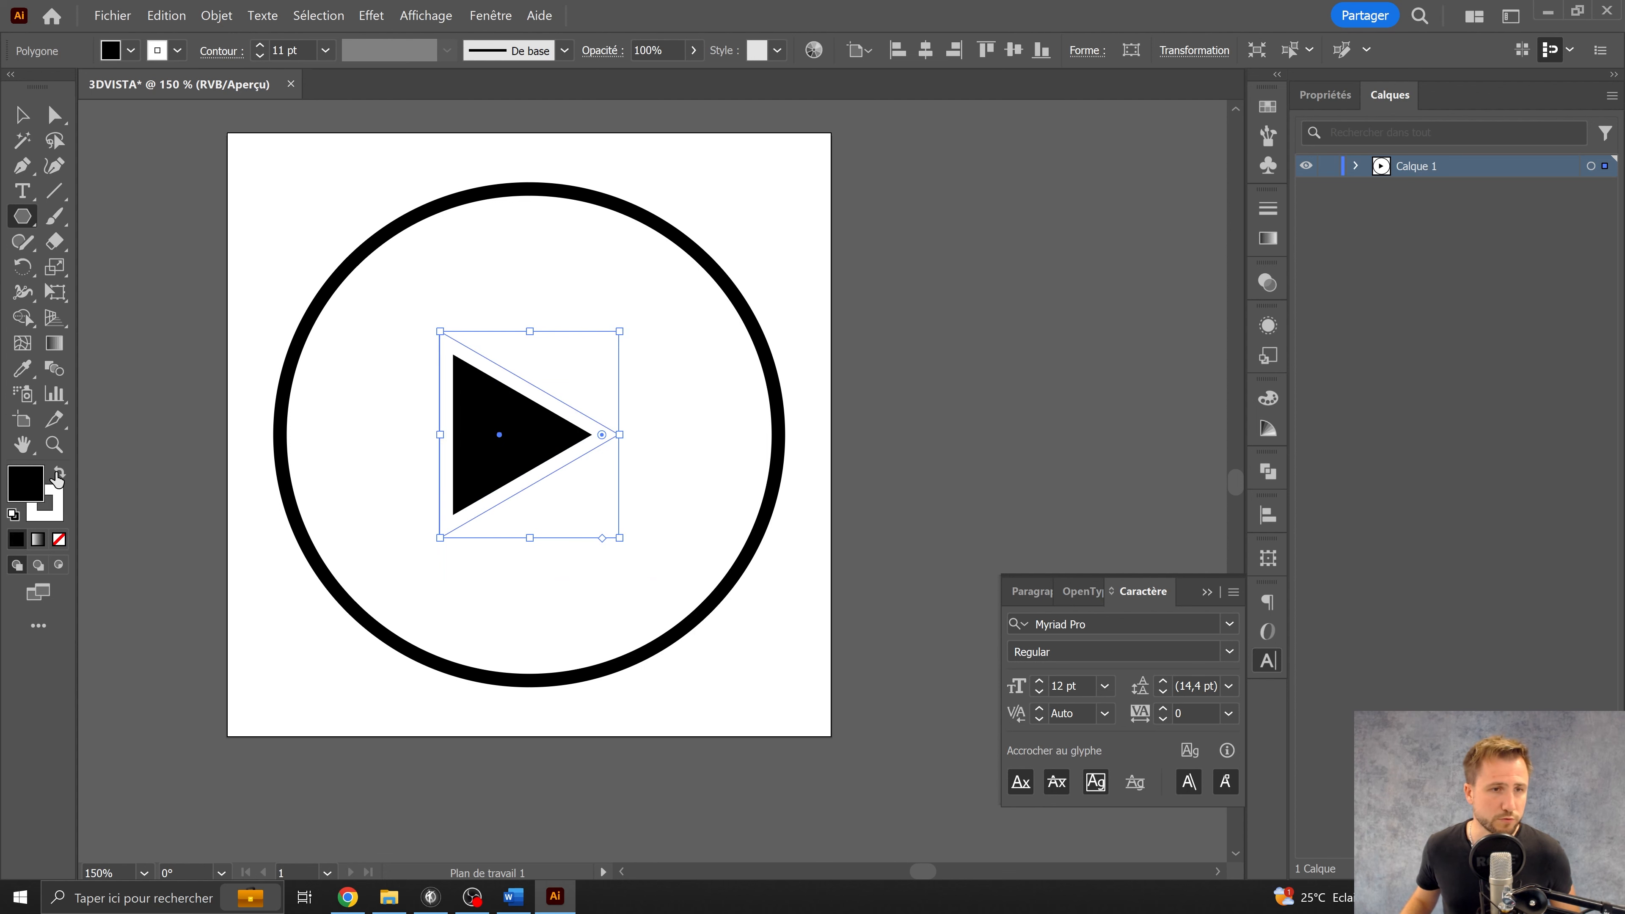
Step: Select the circle and the triangle together and change the fill colour of both to bright red
key("v")
left_click(958, 345)
scroll(950, 370, "down", 2, "alt")
left_click(754, 428)
left_click_drag(754, 428, 762, 424)
left_click_drag(988, 407, 829, 373)
left_click_drag(725, 490, 342, 243)
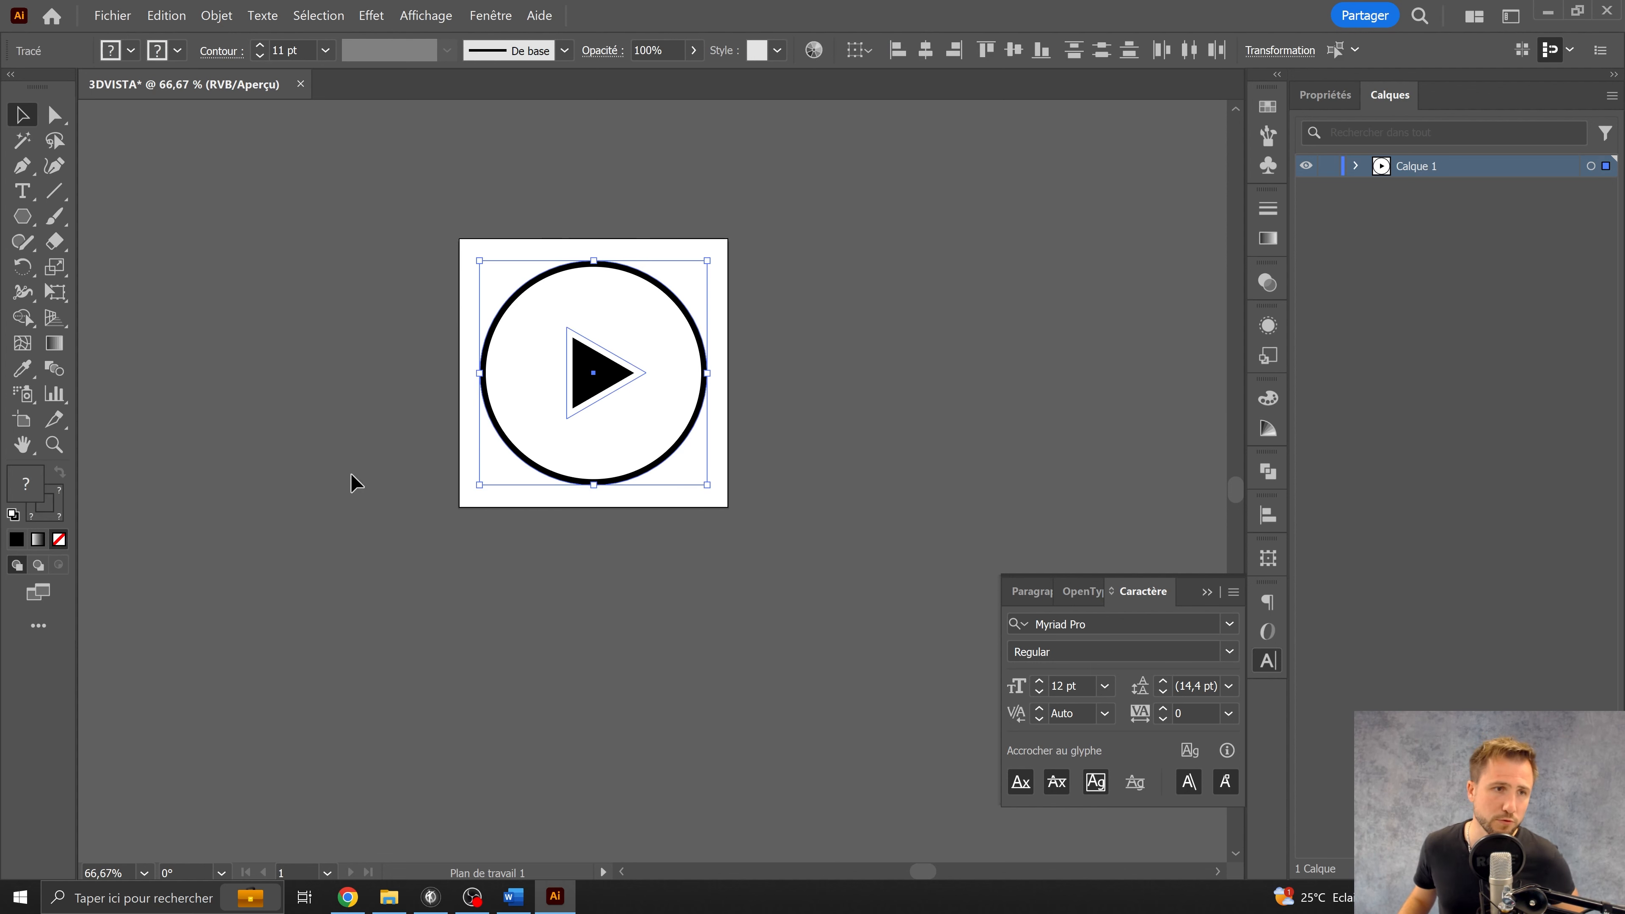
double_click(40, 488)
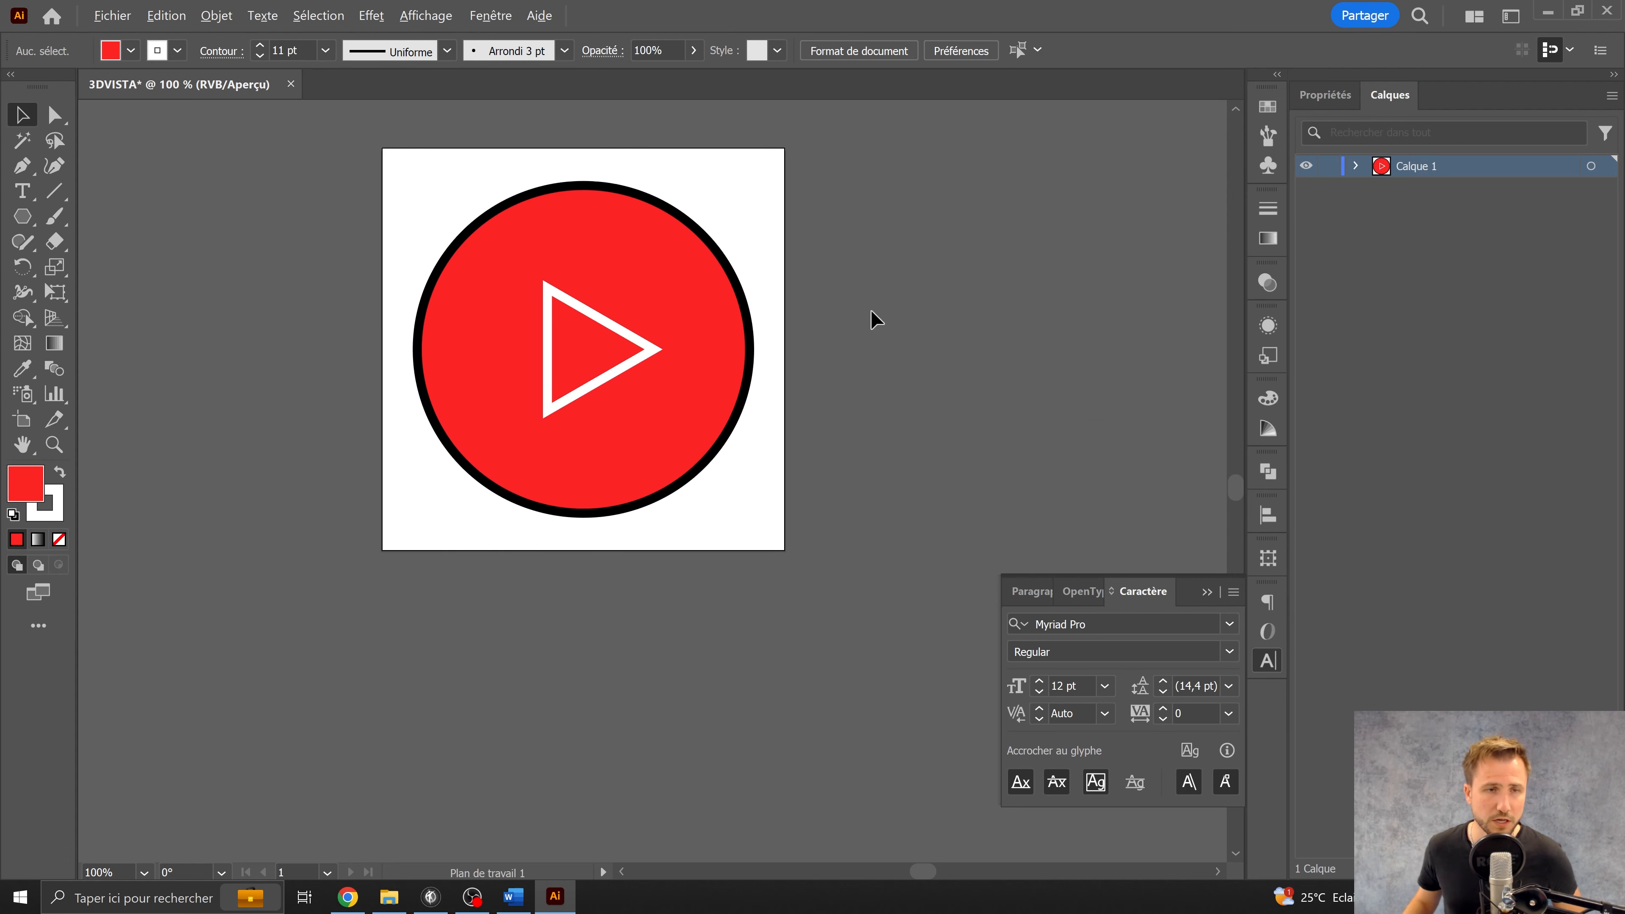
left_click_drag(875, 318, 899, 416)
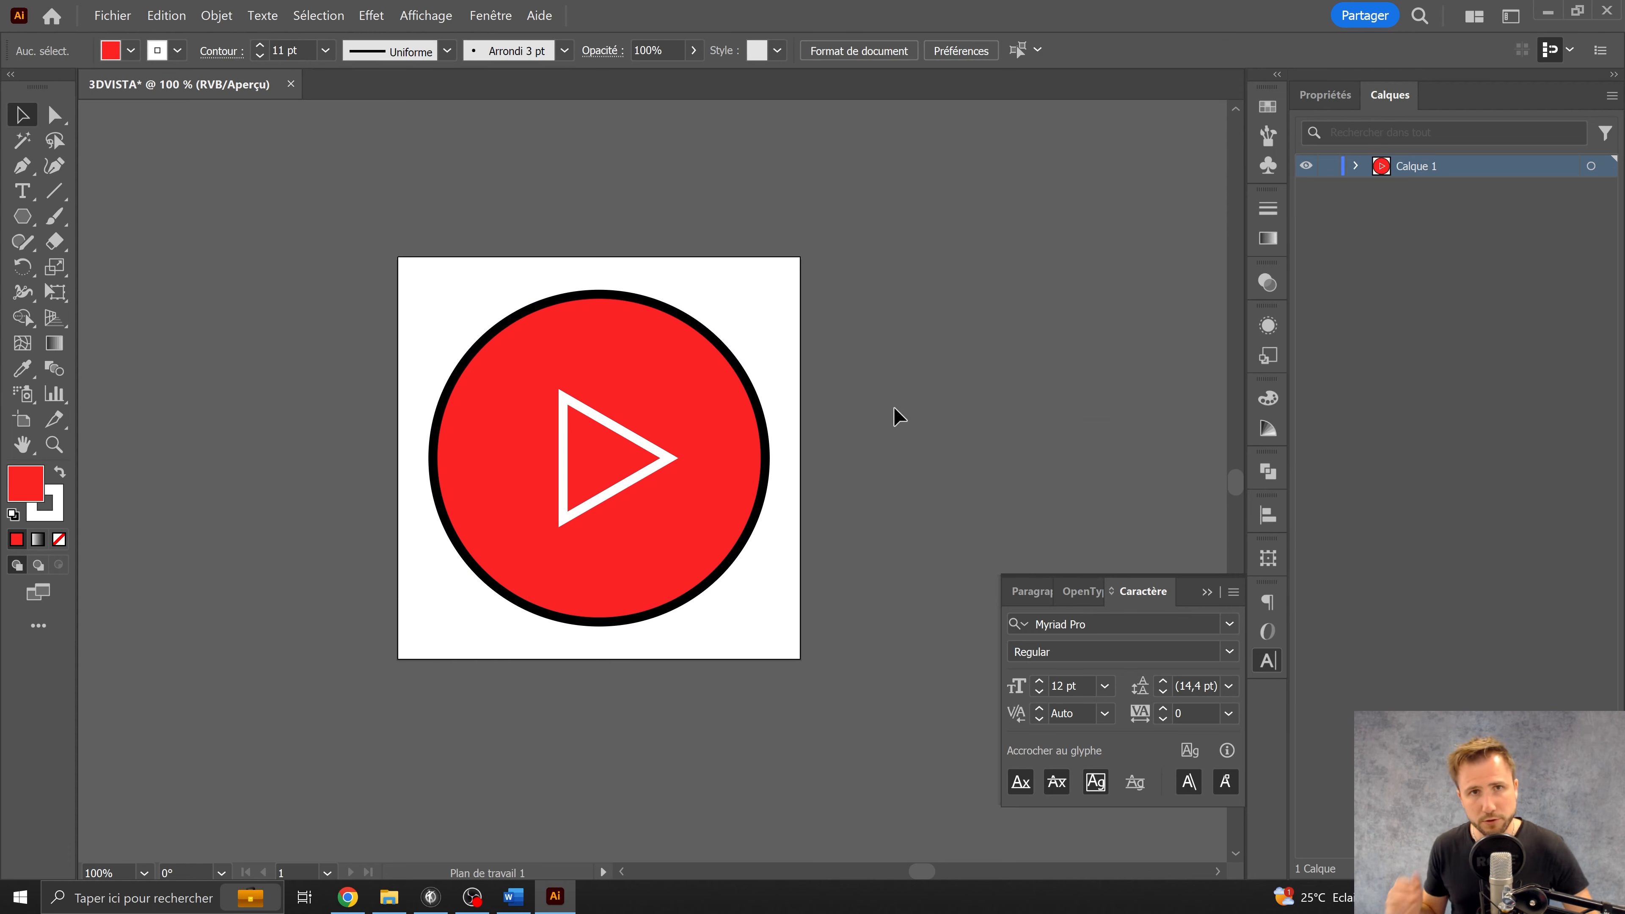
left_click_drag(348, 184, 859, 550)
left_click(822, 365)
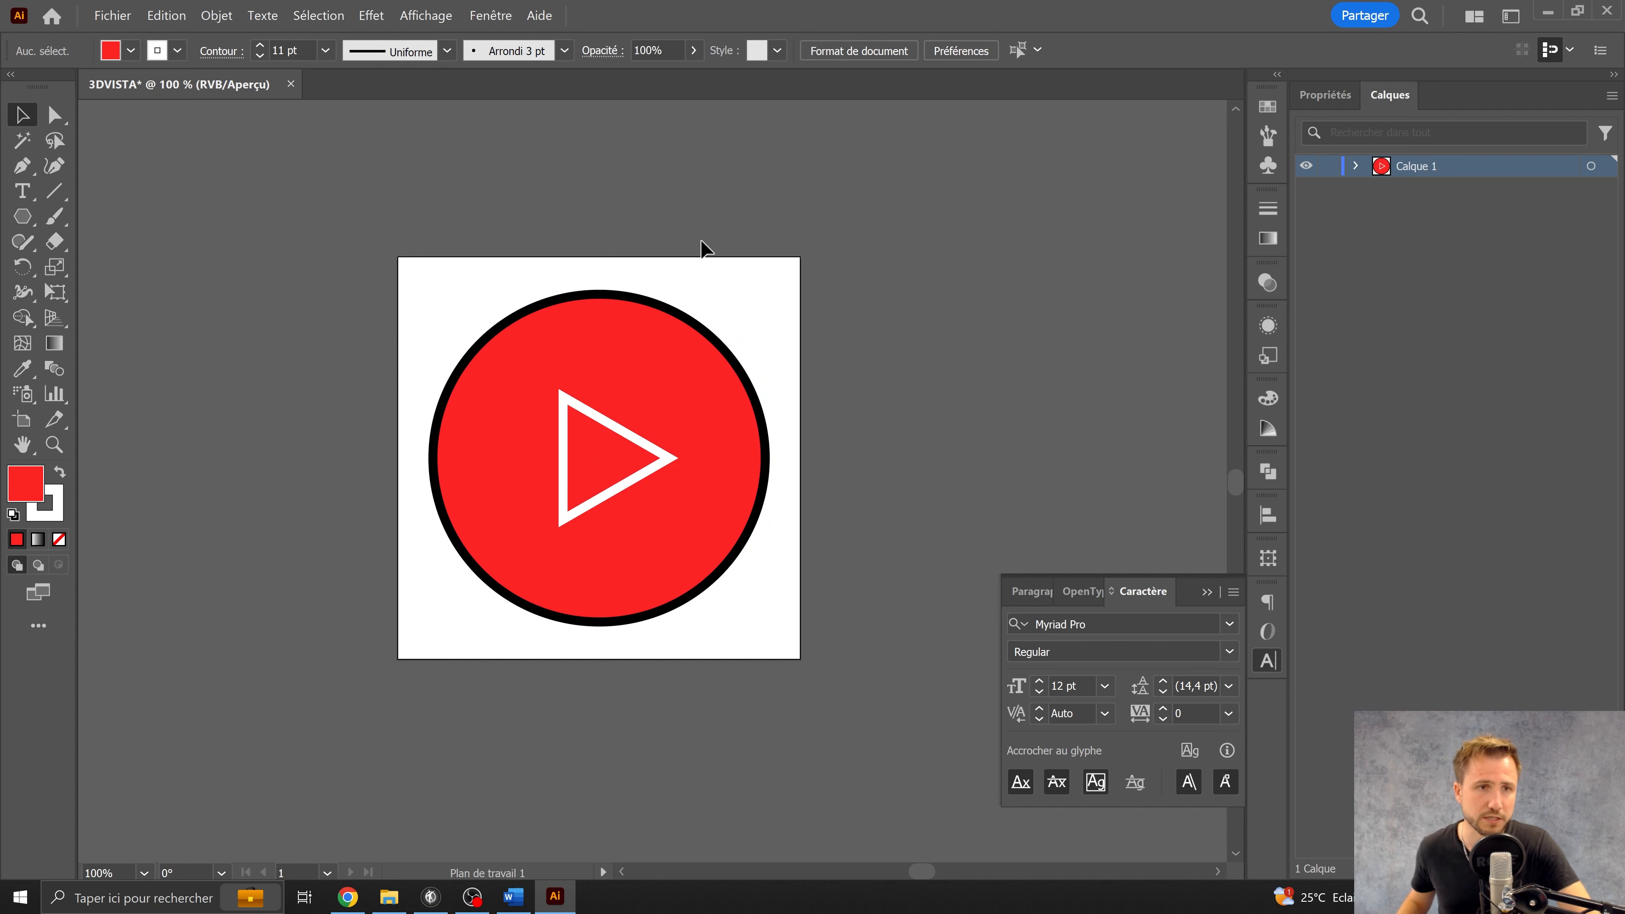
Step: Open the legacy web export for the artwork and set the output format to PNG-8
left_click(121, 12)
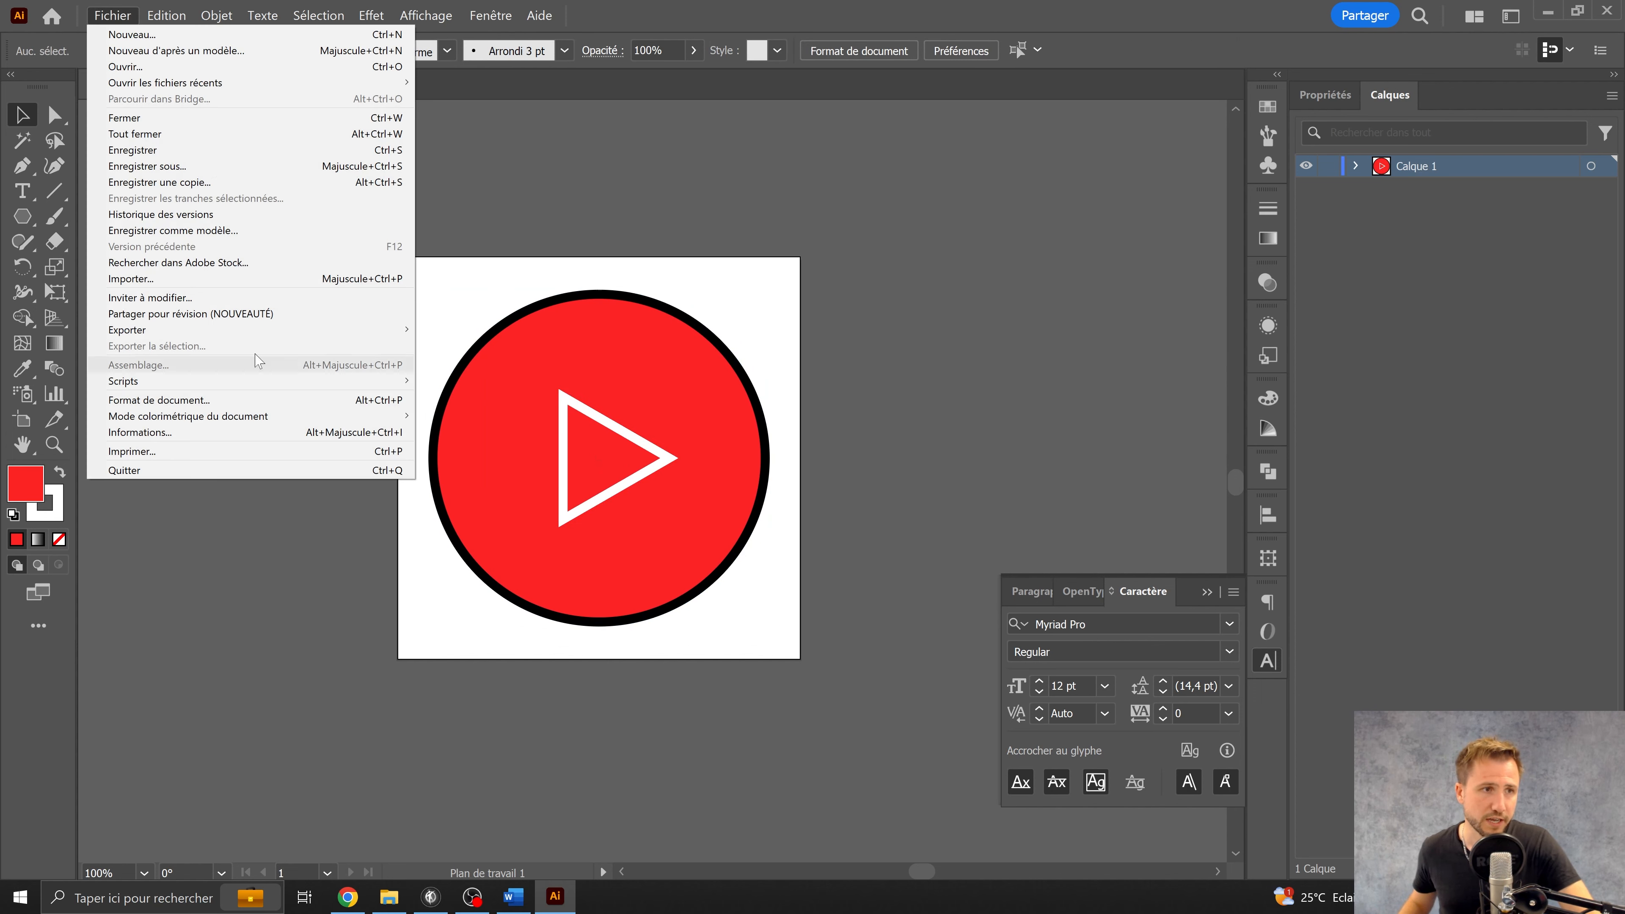
mouse_move(229, 337)
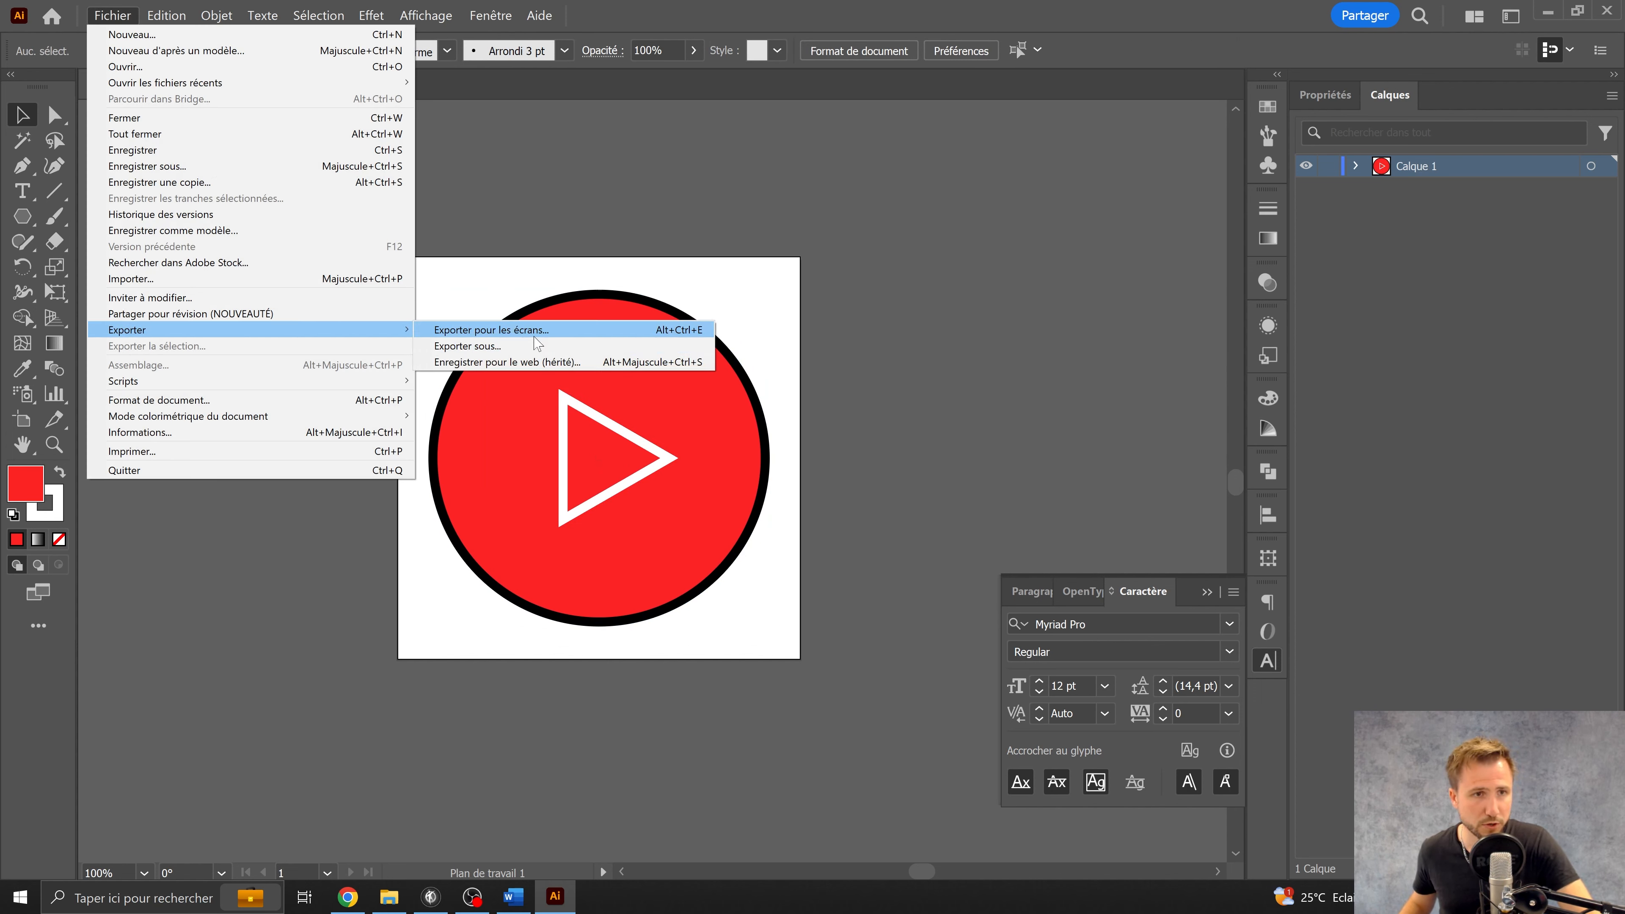
left_click(557, 363)
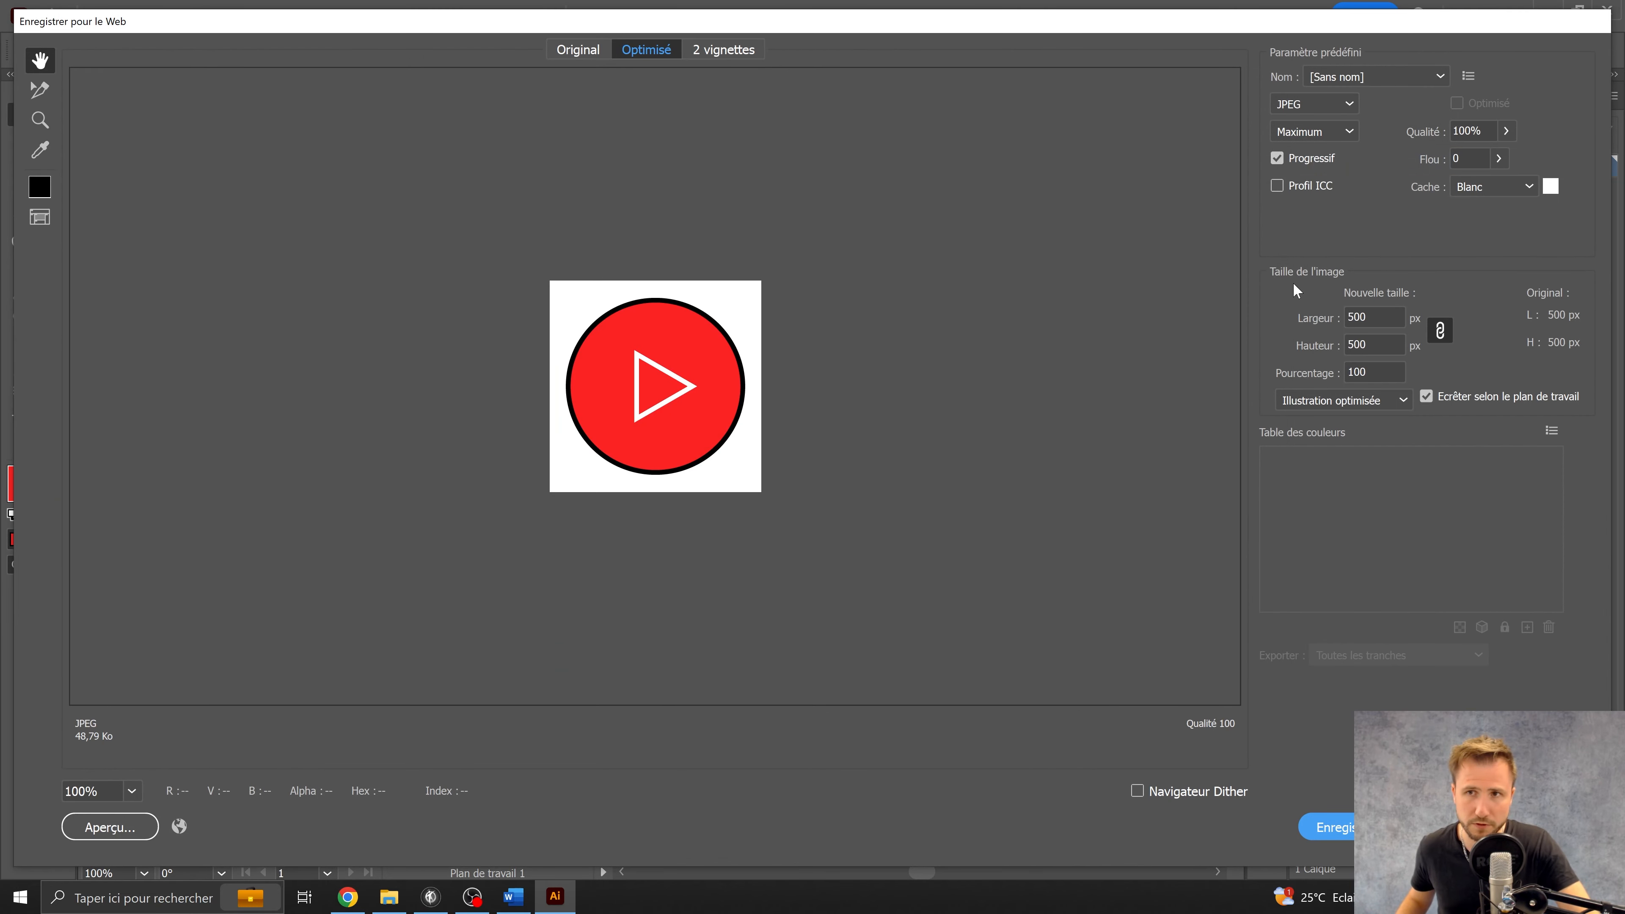
left_click(1347, 105)
left_click(1330, 175)
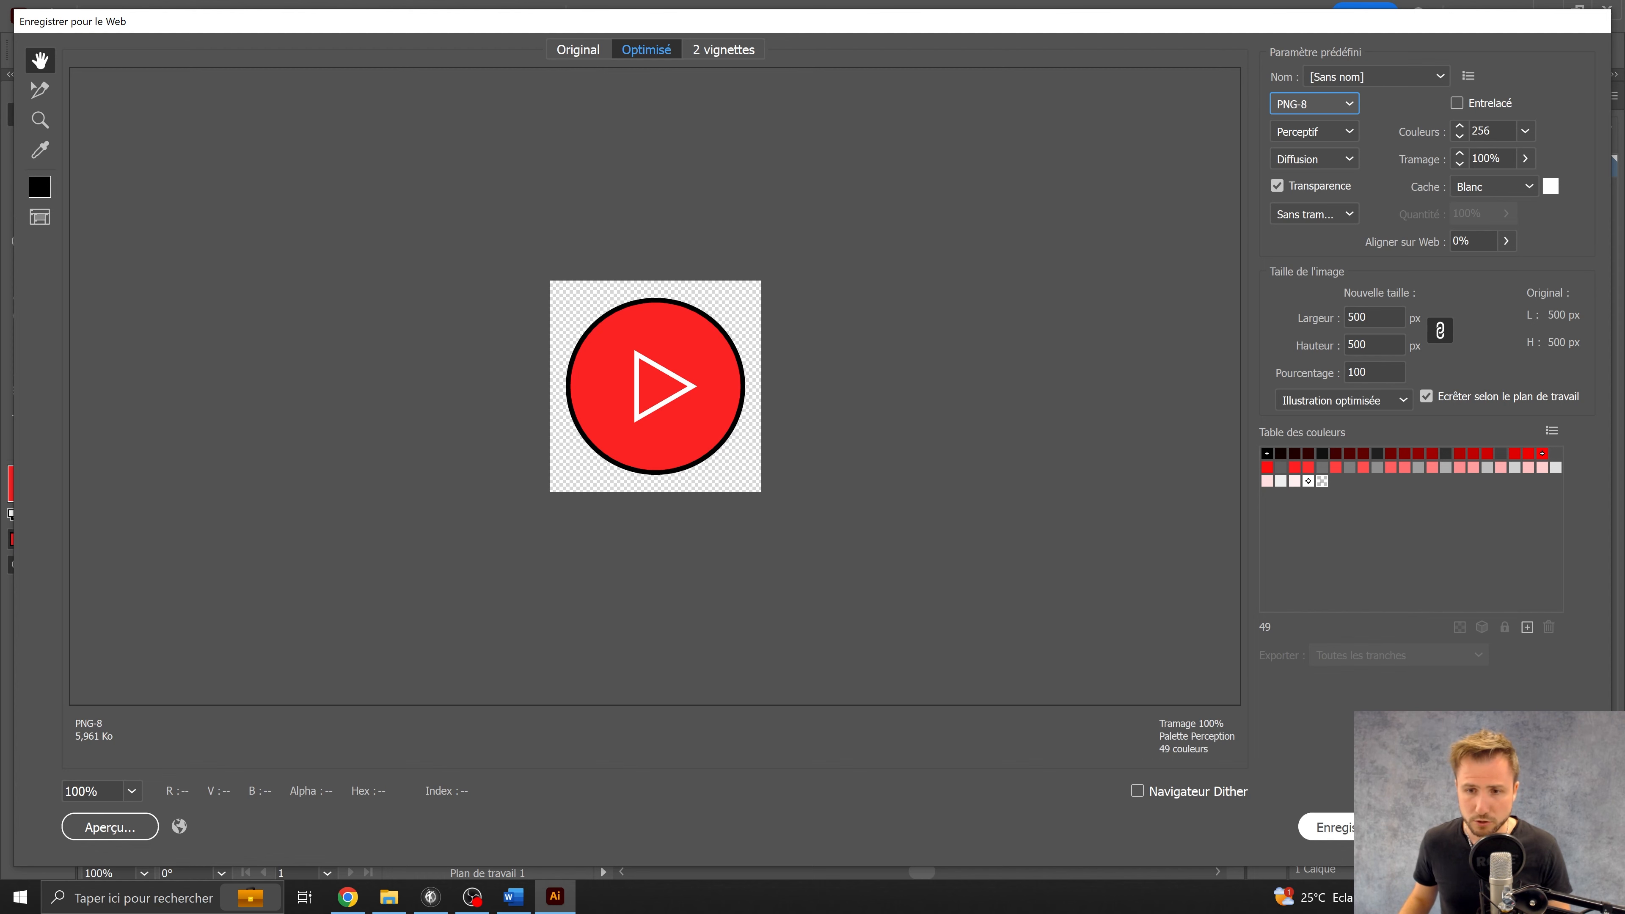
Step: Start saving the optimised image and browse to the RECONSTITUTION folder of the 3DVista training project on drive H:
left_click(1327, 827)
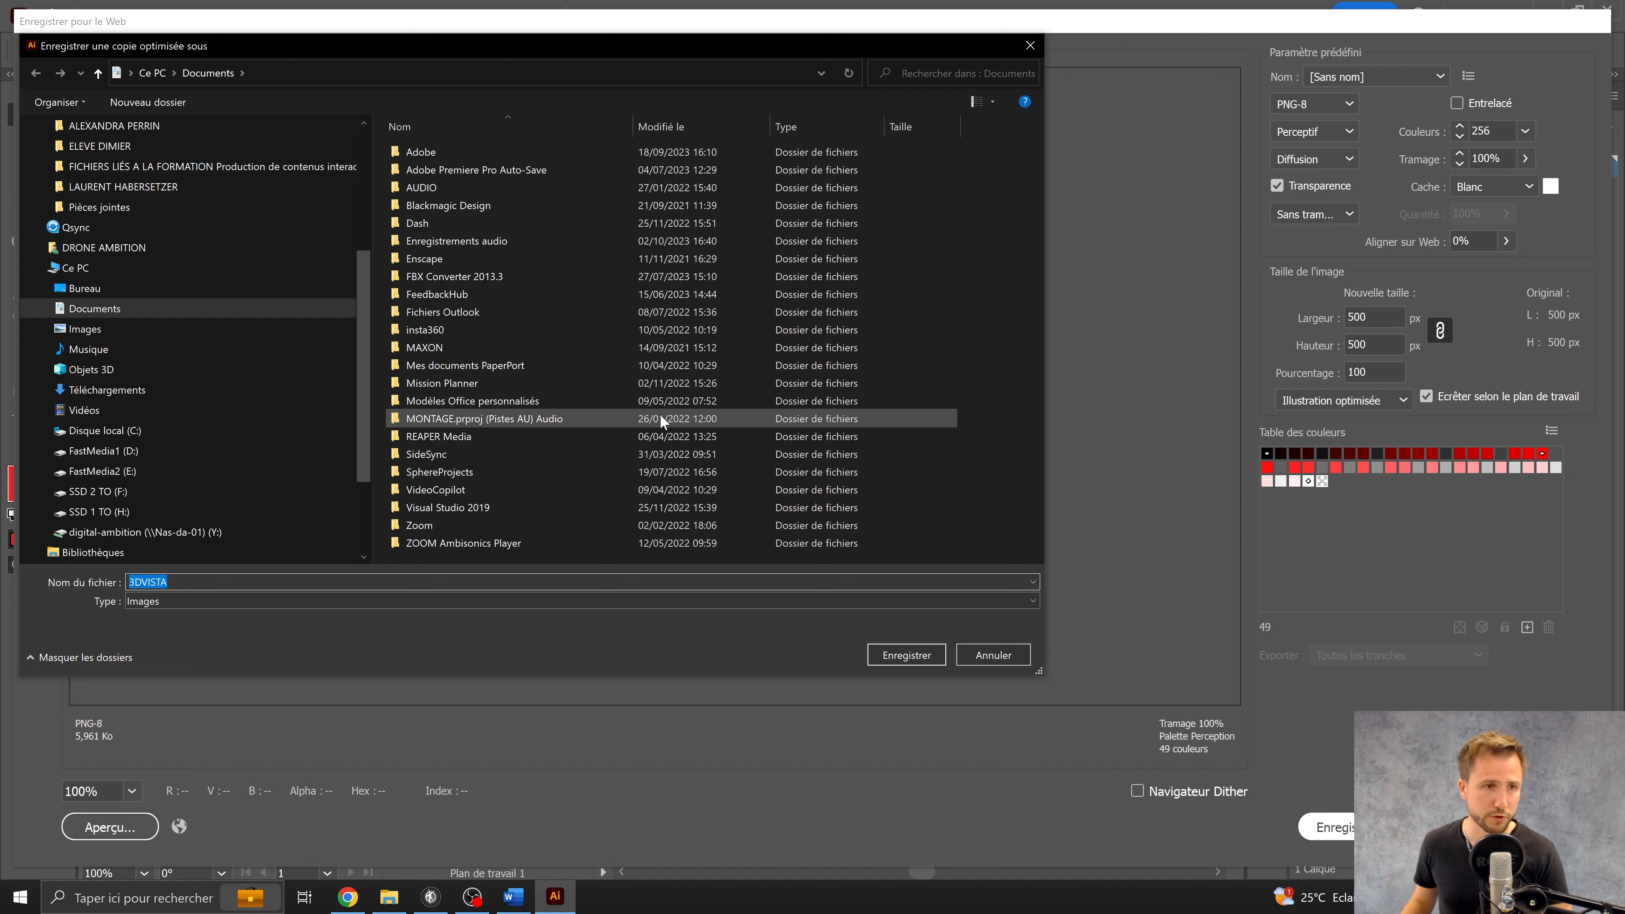
scroll(106, 499, "down", 1)
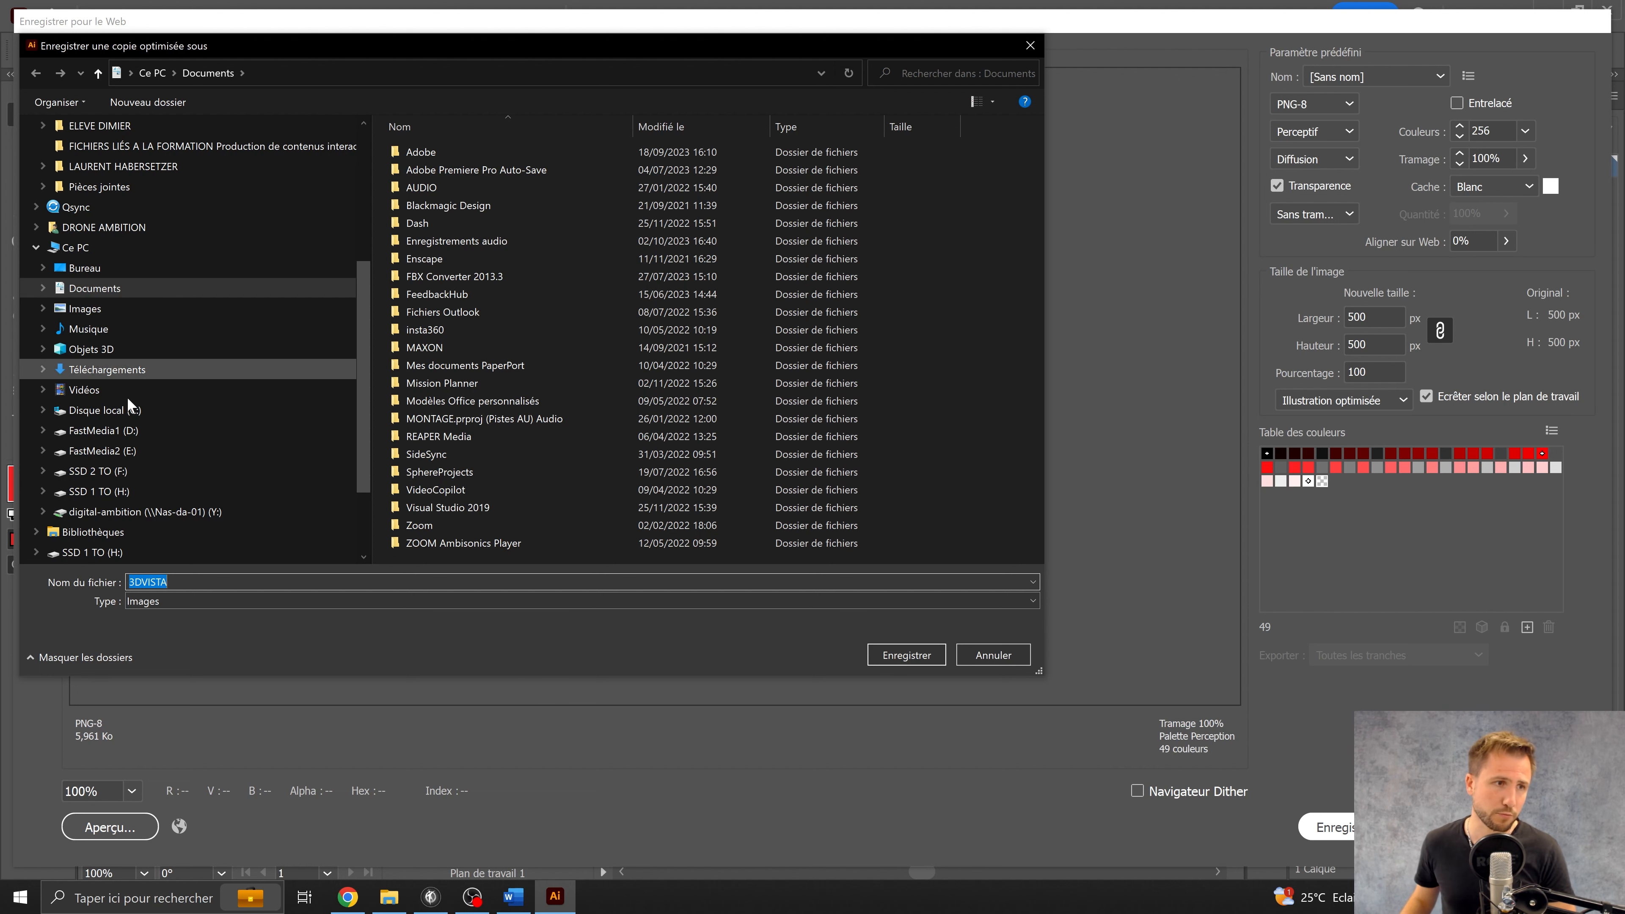
left_click(102, 491)
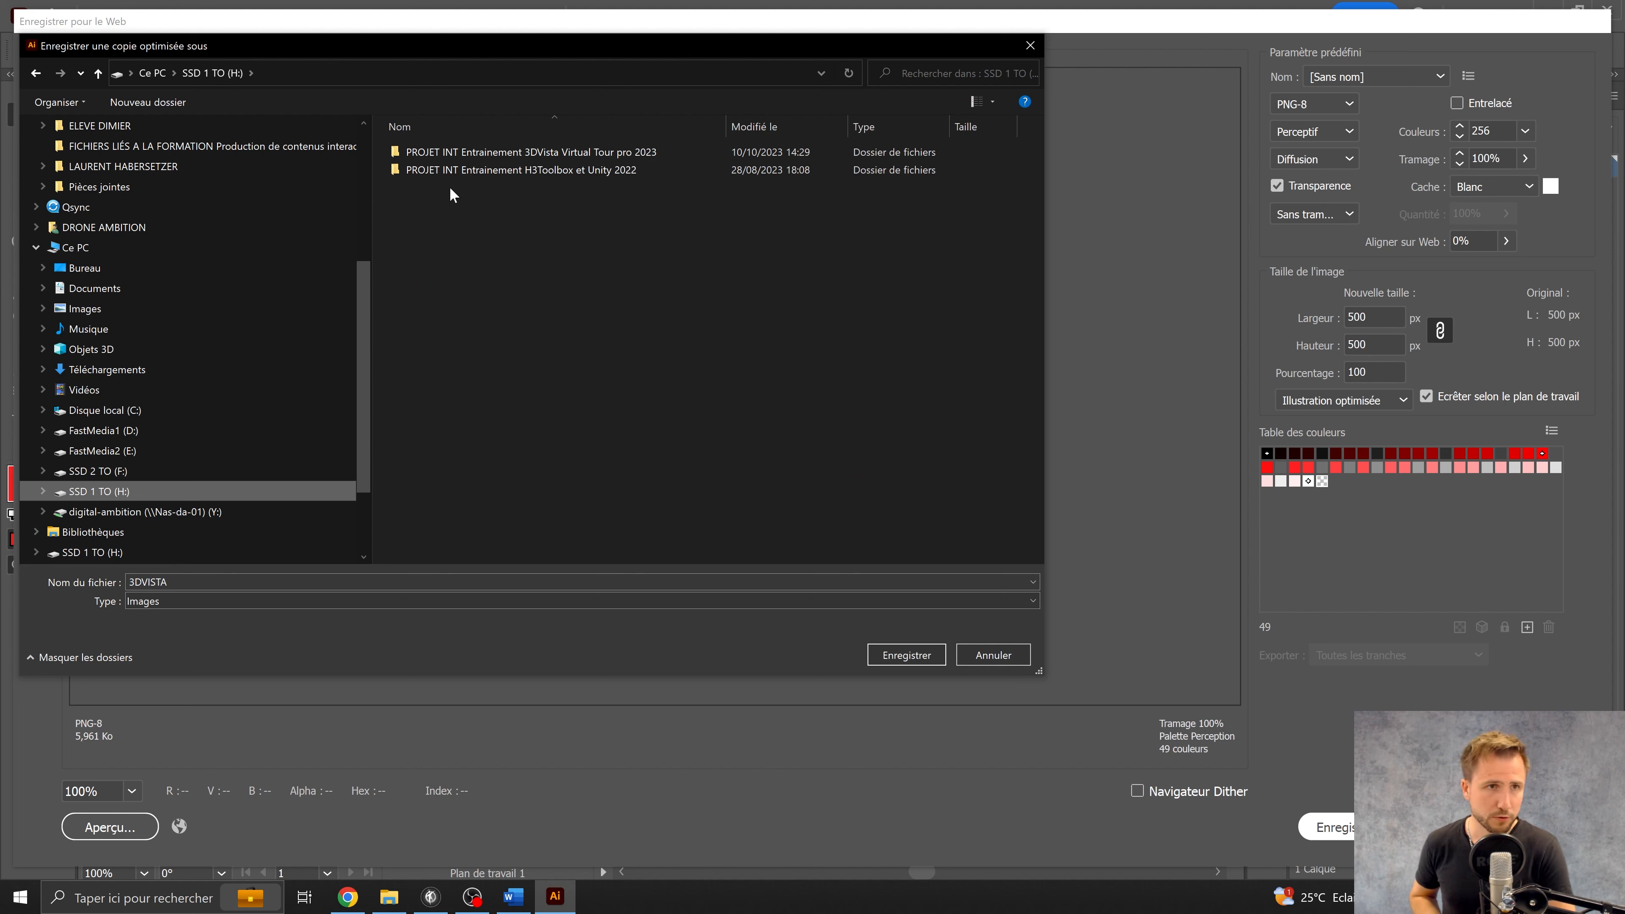
double_click(529, 151)
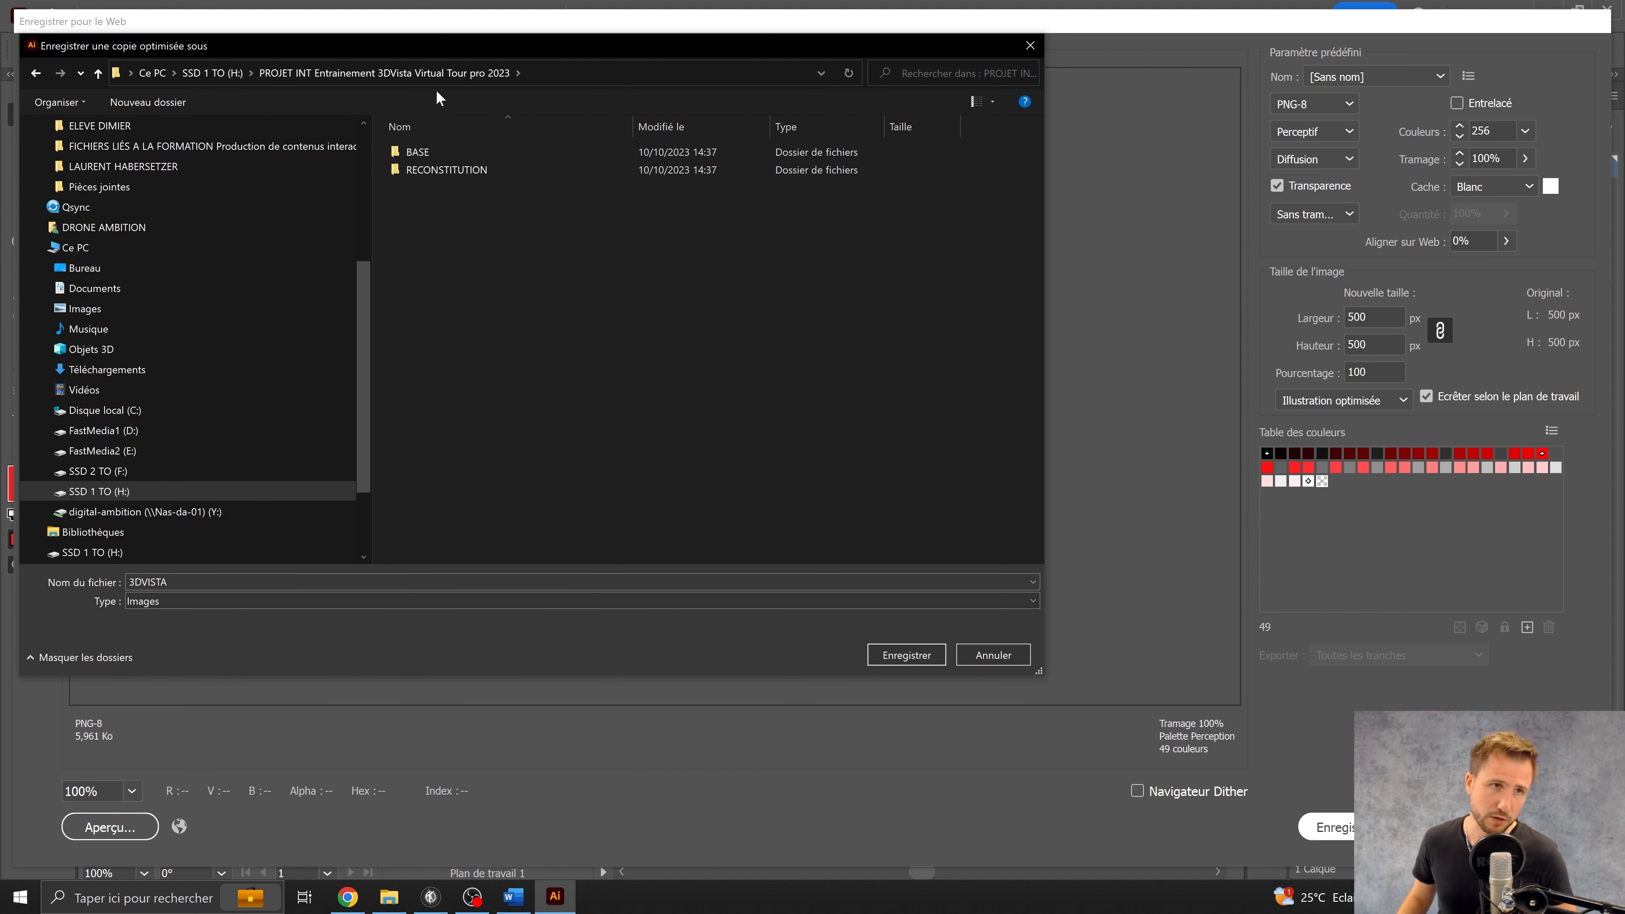
double_click(444, 175)
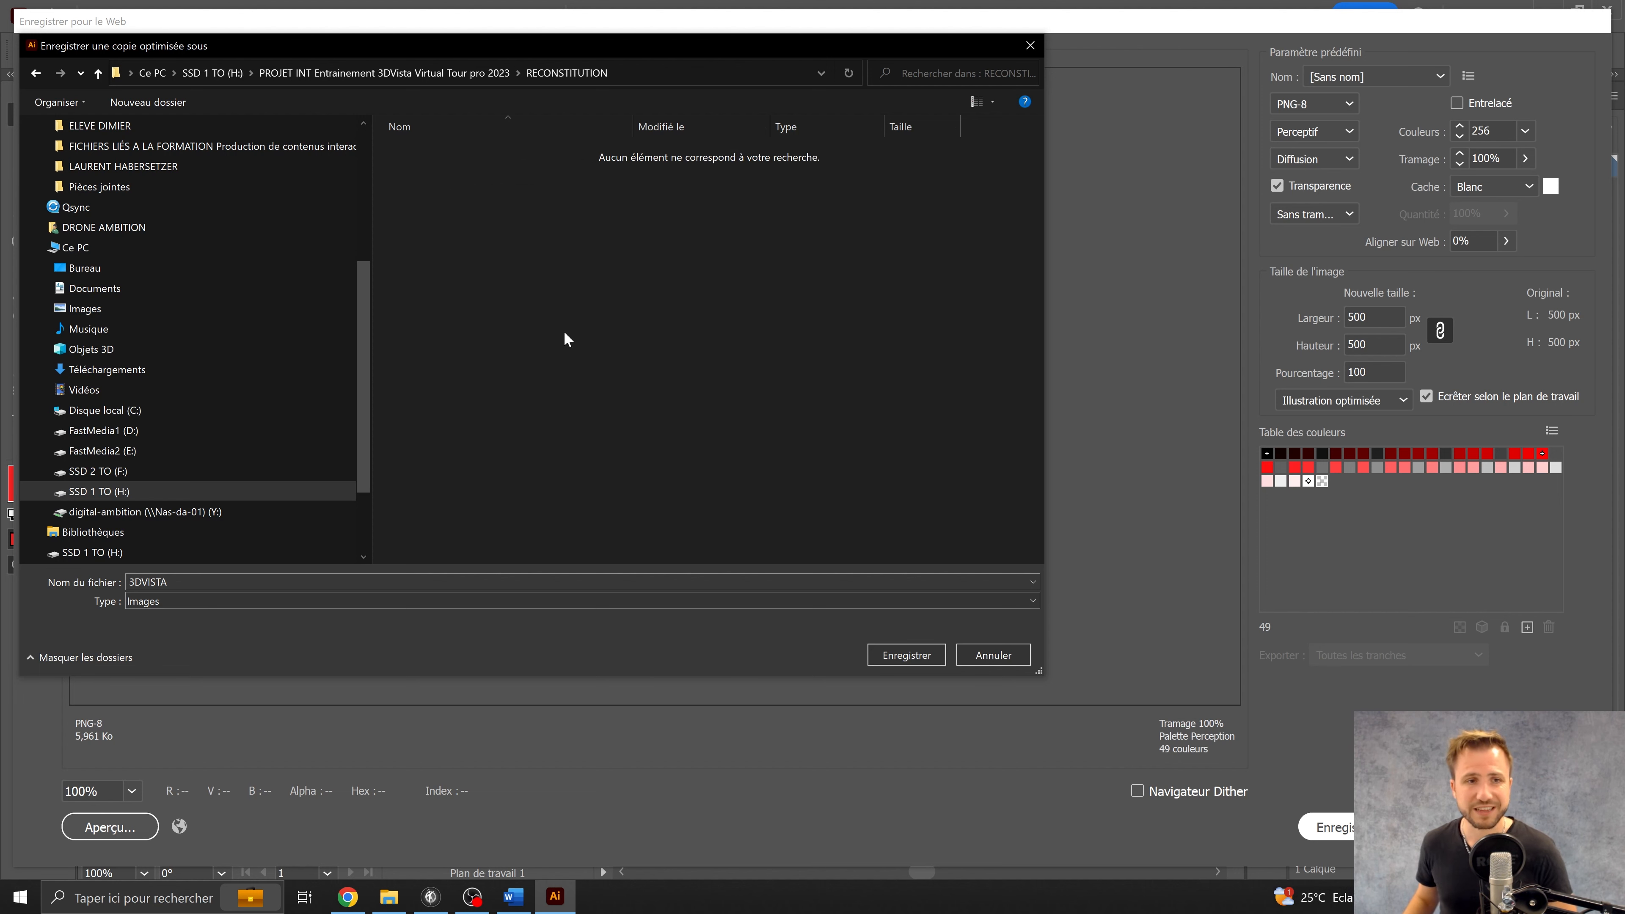
Step: Create a new folder named ICONES inside RECONSTITUTION and open it as the save location
right_click(528, 308)
mouse_move(726, 521)
left_click(781, 526)
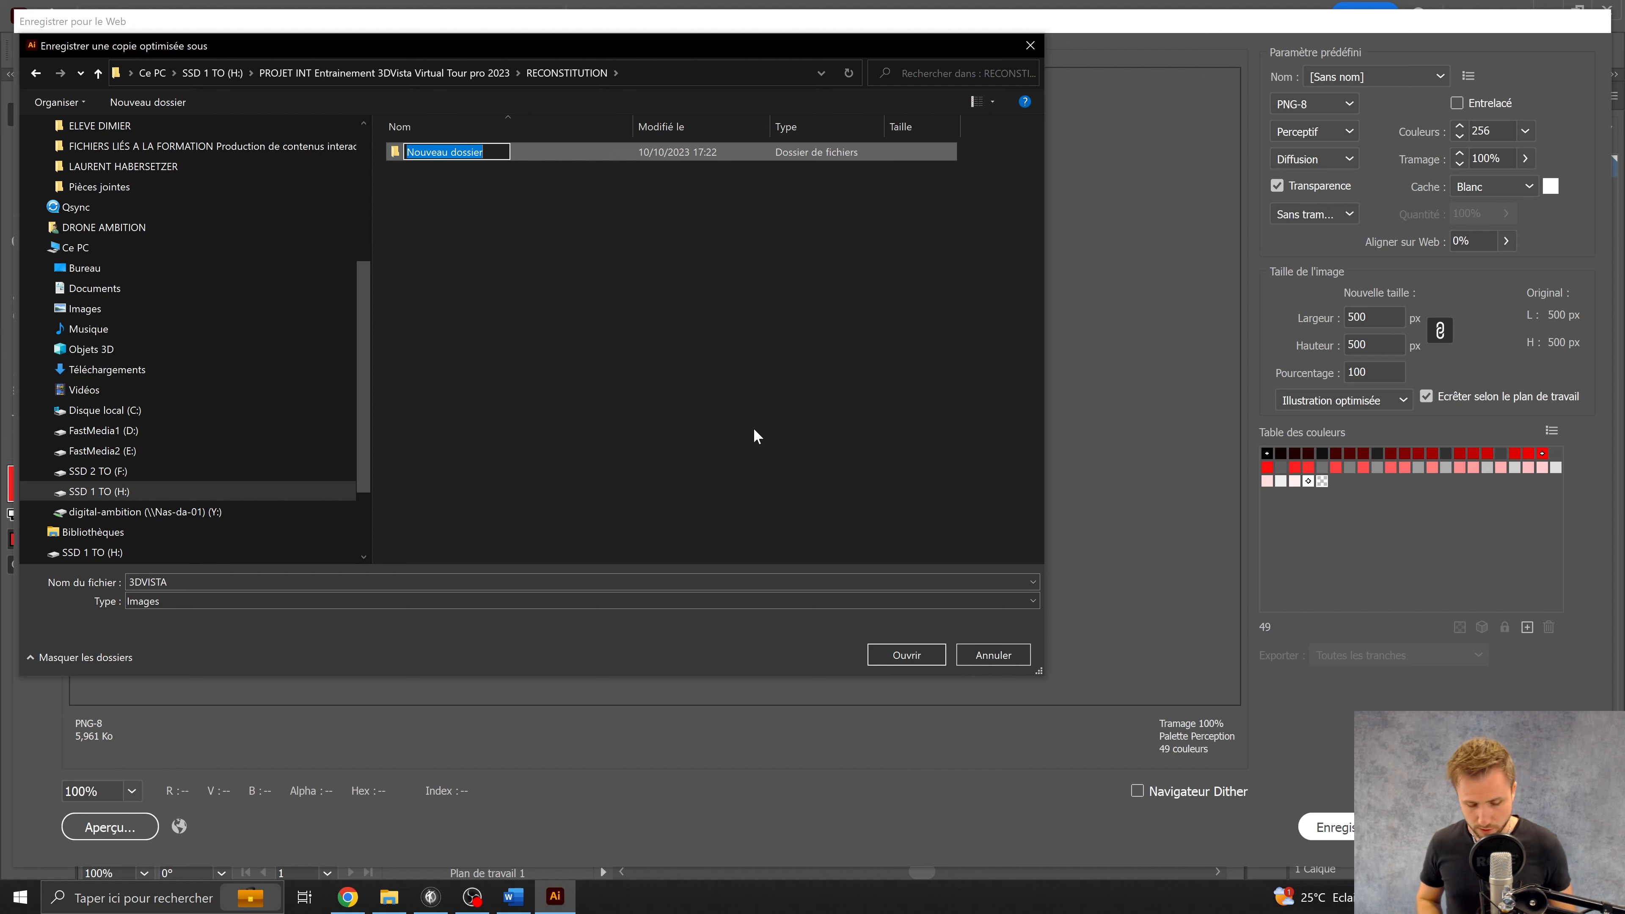
key("Caps_Lock")
type("ICONES")
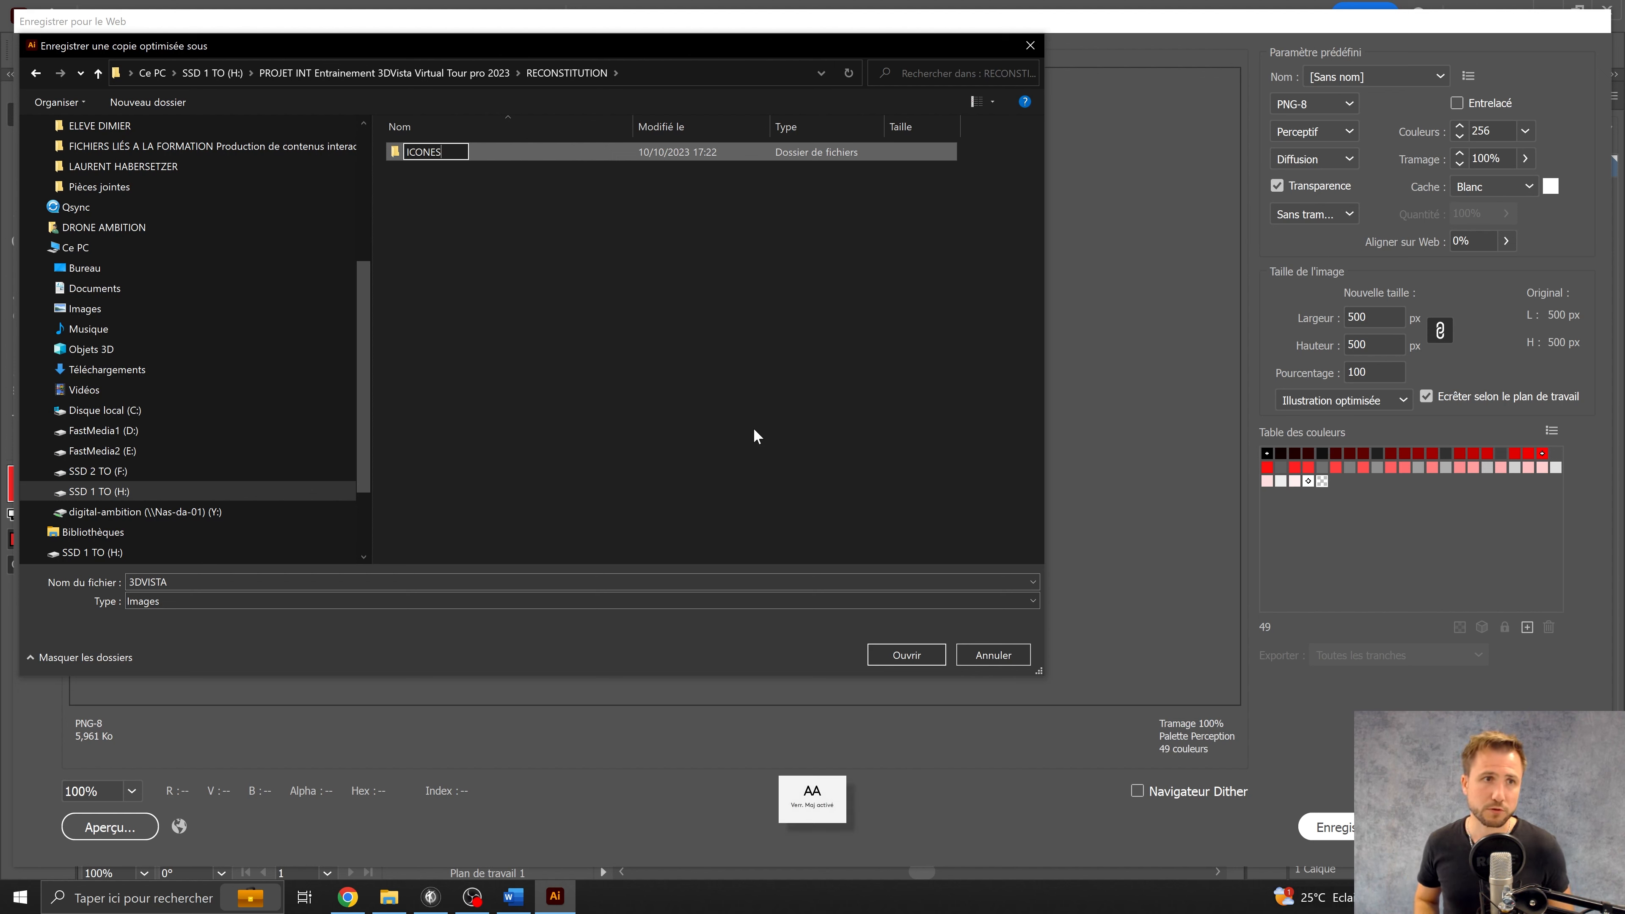
key("Return")
double_click(442, 152)
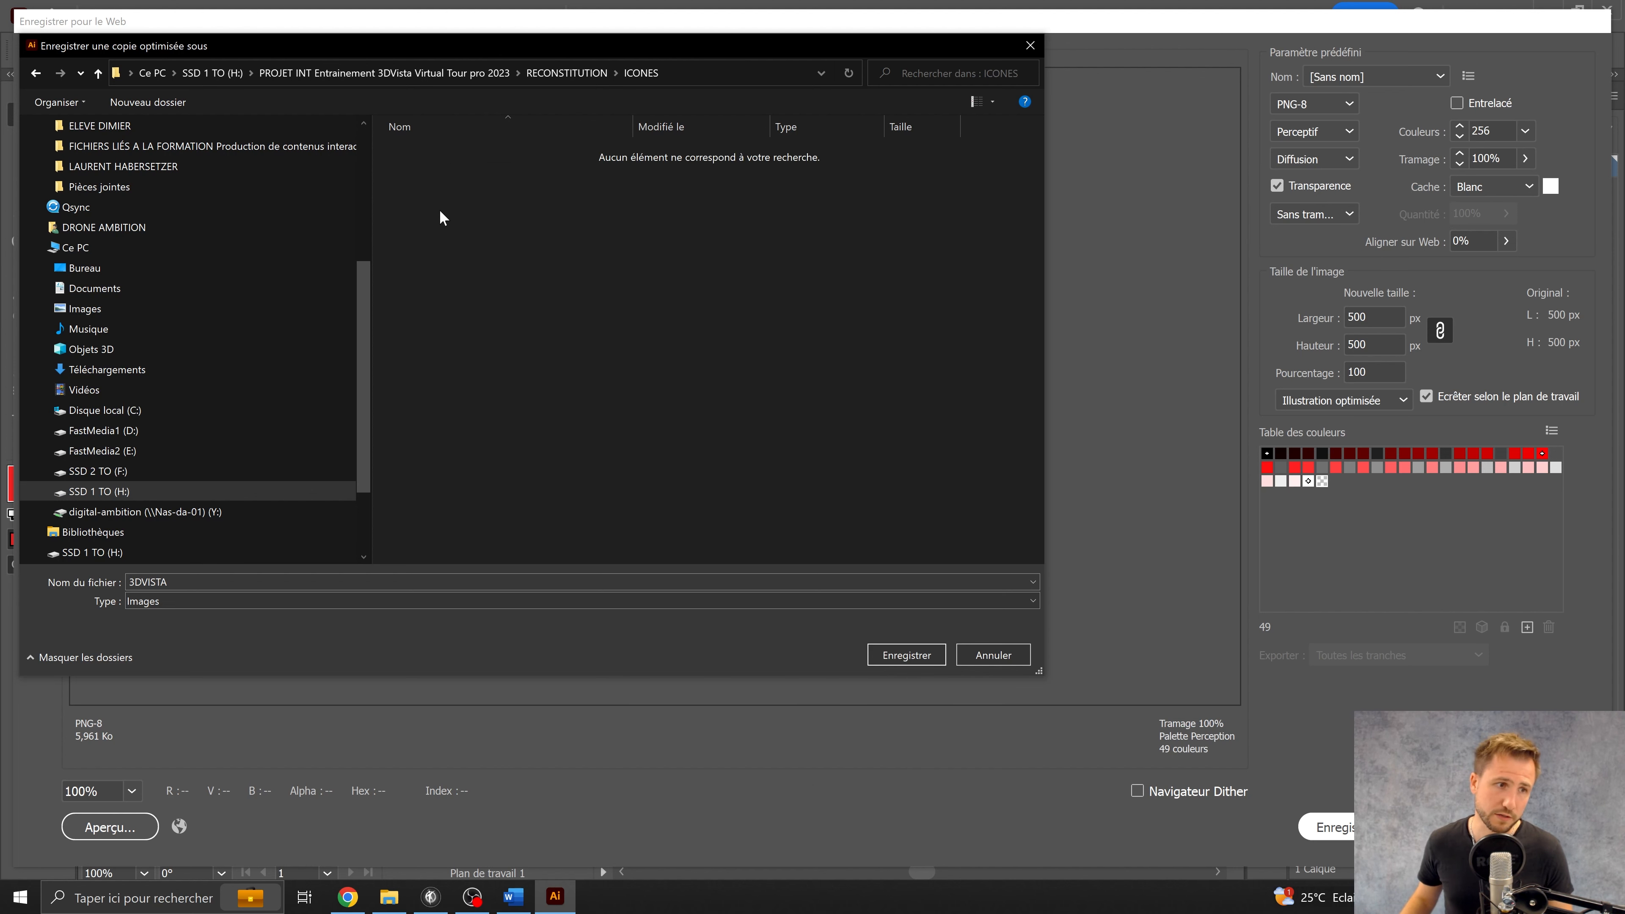
Step: Name the exported image "PLAY ROUGE 1" and save it in the ICONES folder
double_click(403, 581)
key("Caps_Lock")
type("PLAY")
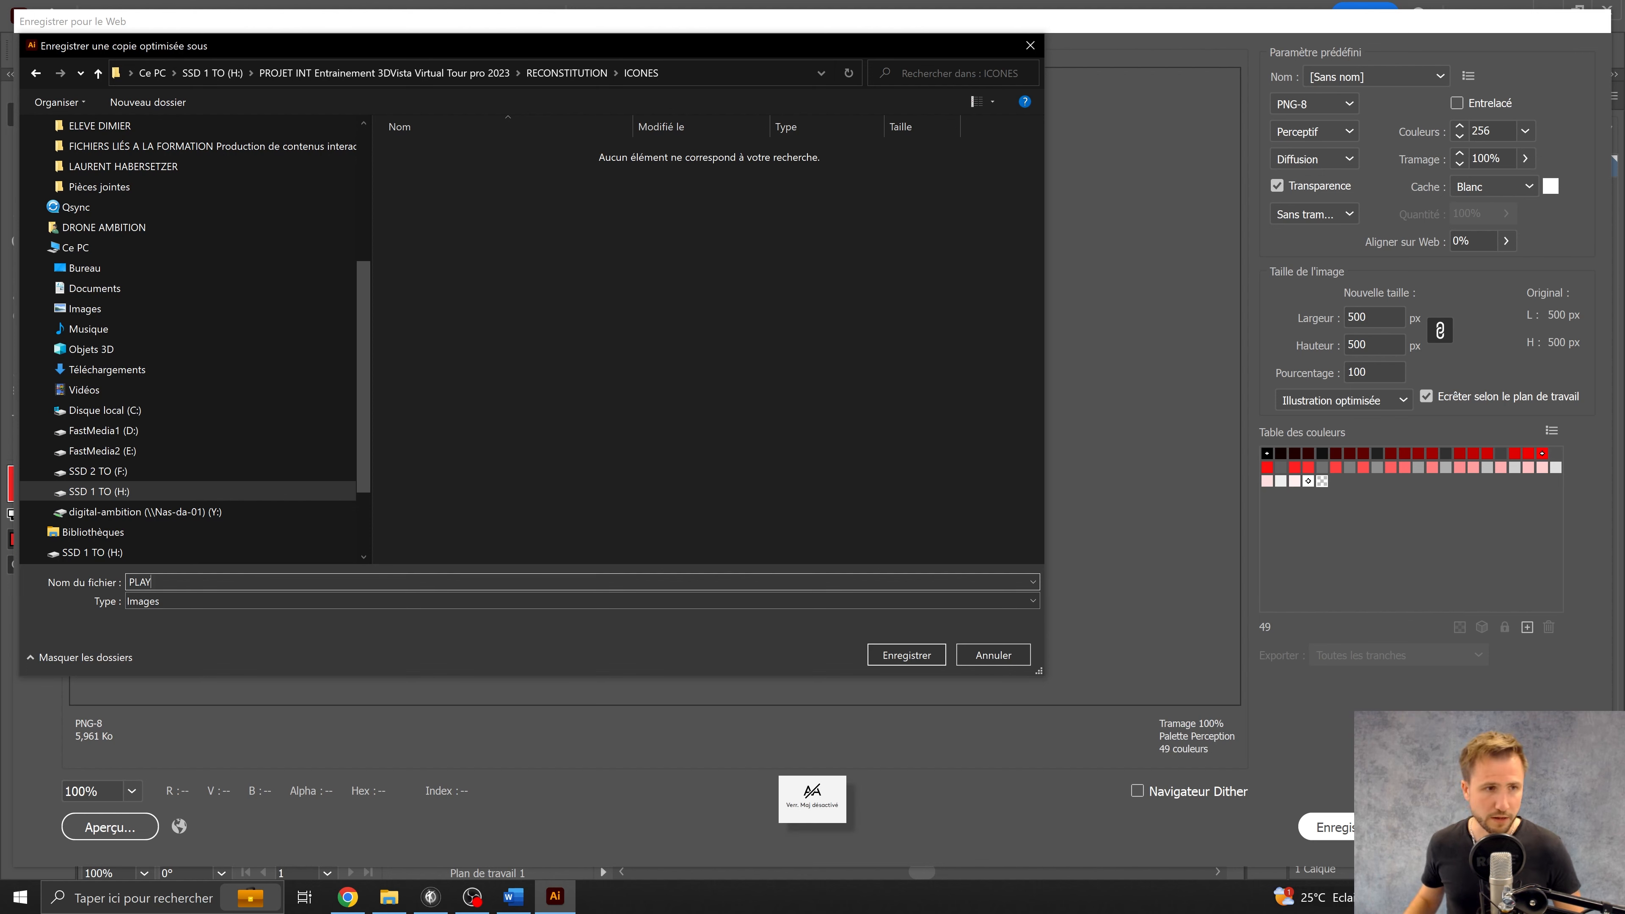
key("Caps_Lock")
type("ROUGE 1")
key("Caps_Lock")
left_click(906, 655)
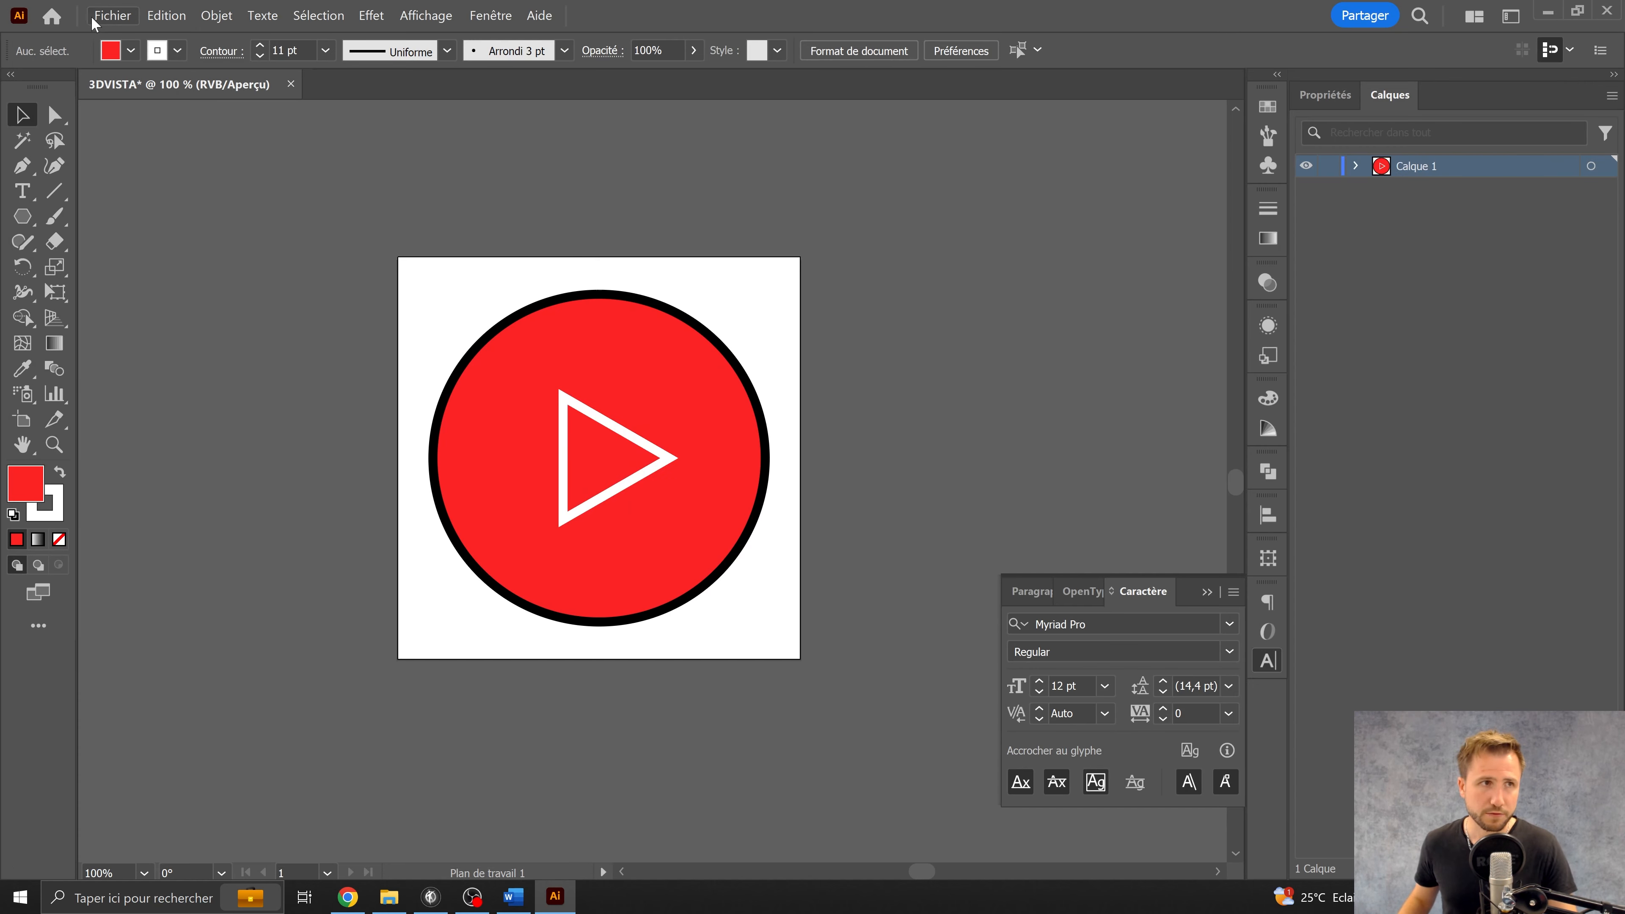
Step: Close the 3DVISTA document in Illustrator and switch back to the skin editor in 3DVista
left_click(110, 15)
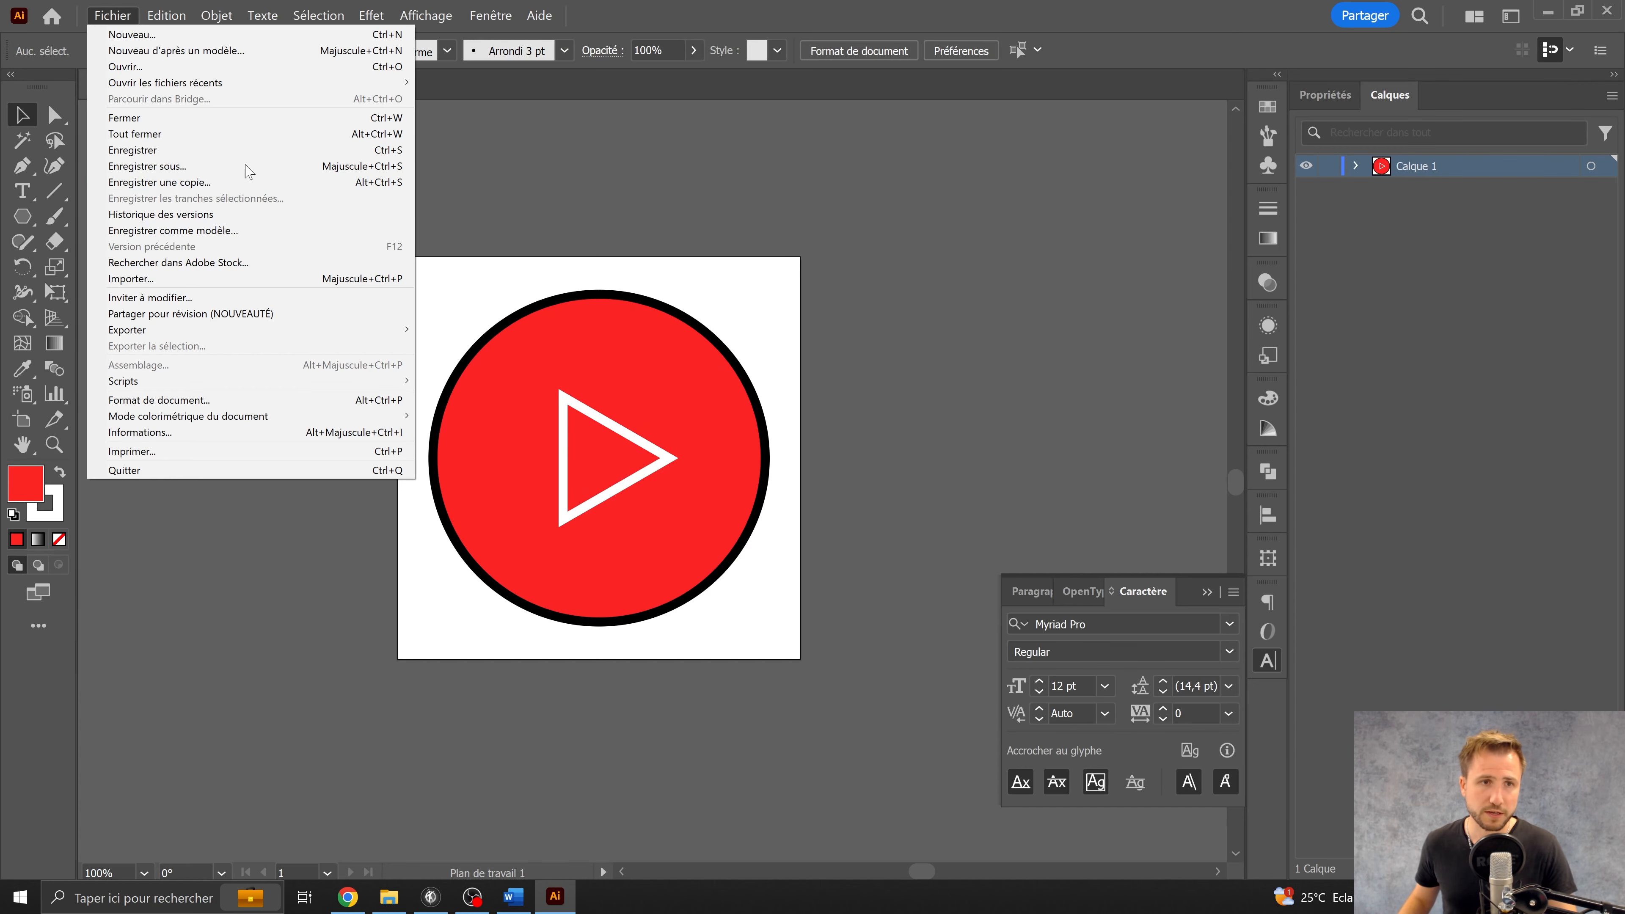
left_click(835, 280)
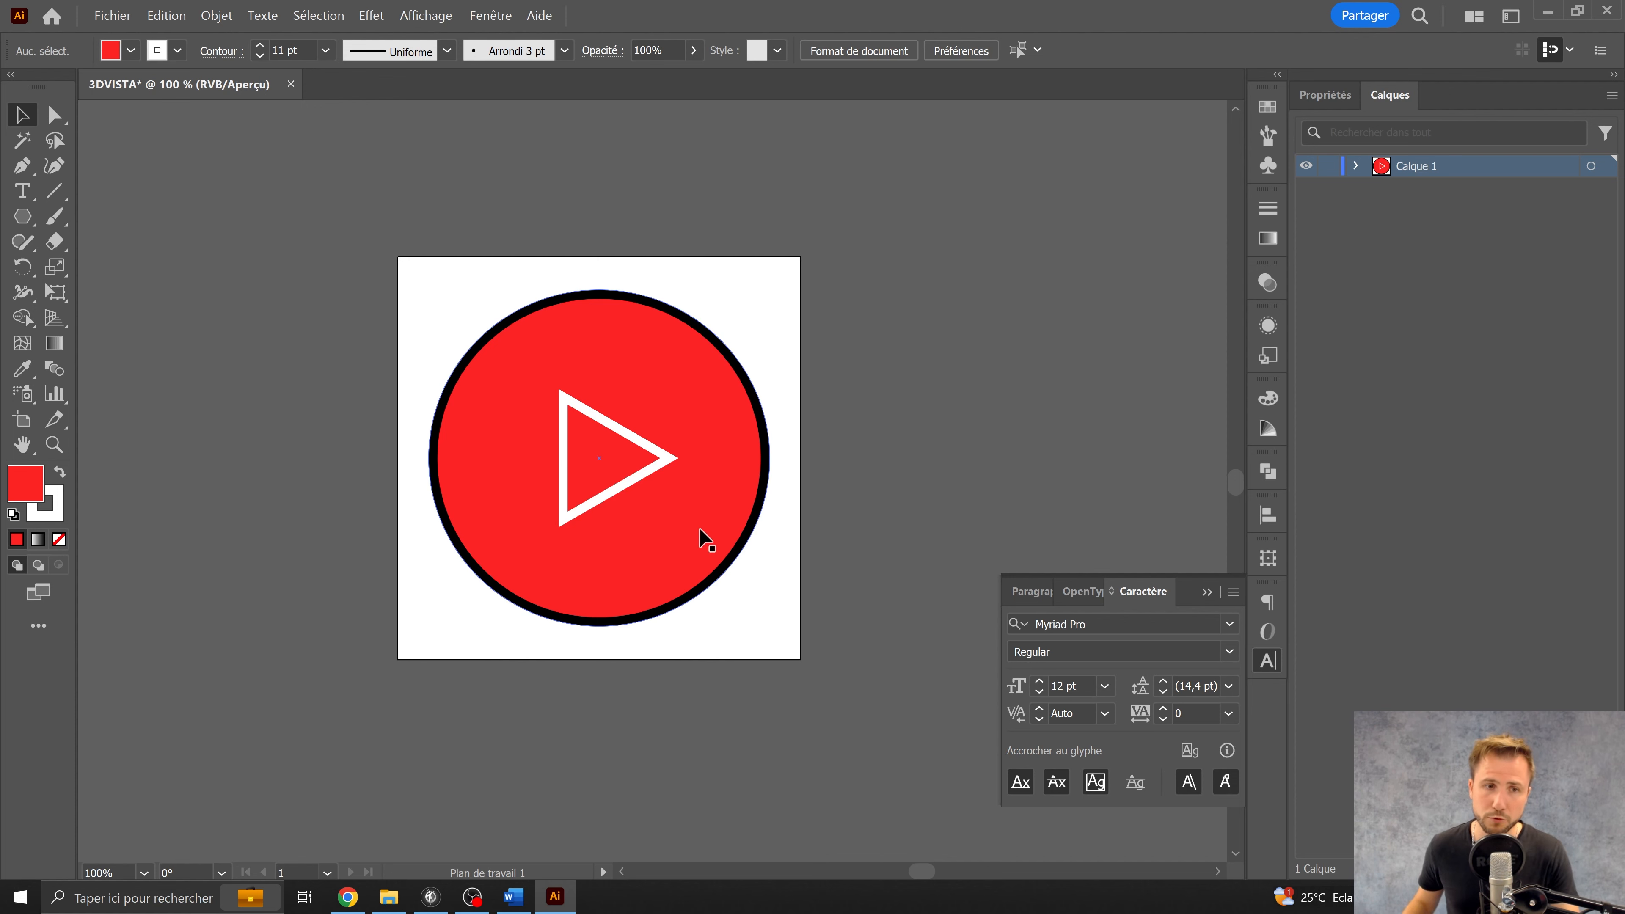
key("ctrl+w")
left_click(935, 474)
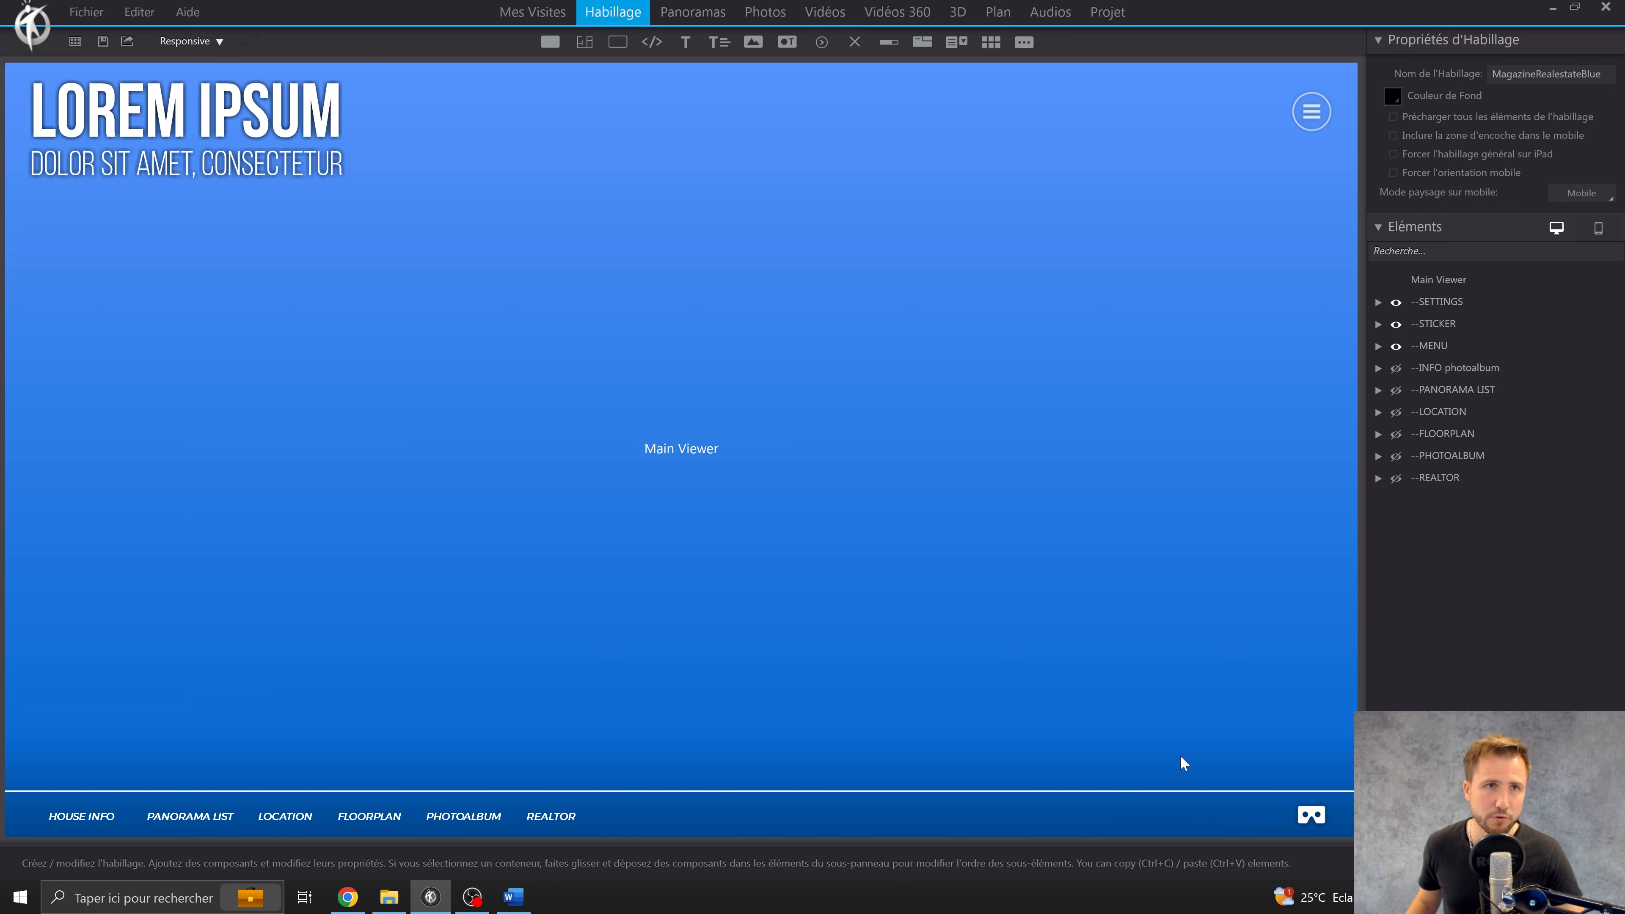
Step: Insert the PLAY ROUGE 1 image from the RECONSTITUTION > ICONES folder into the skin
left_click(751, 45)
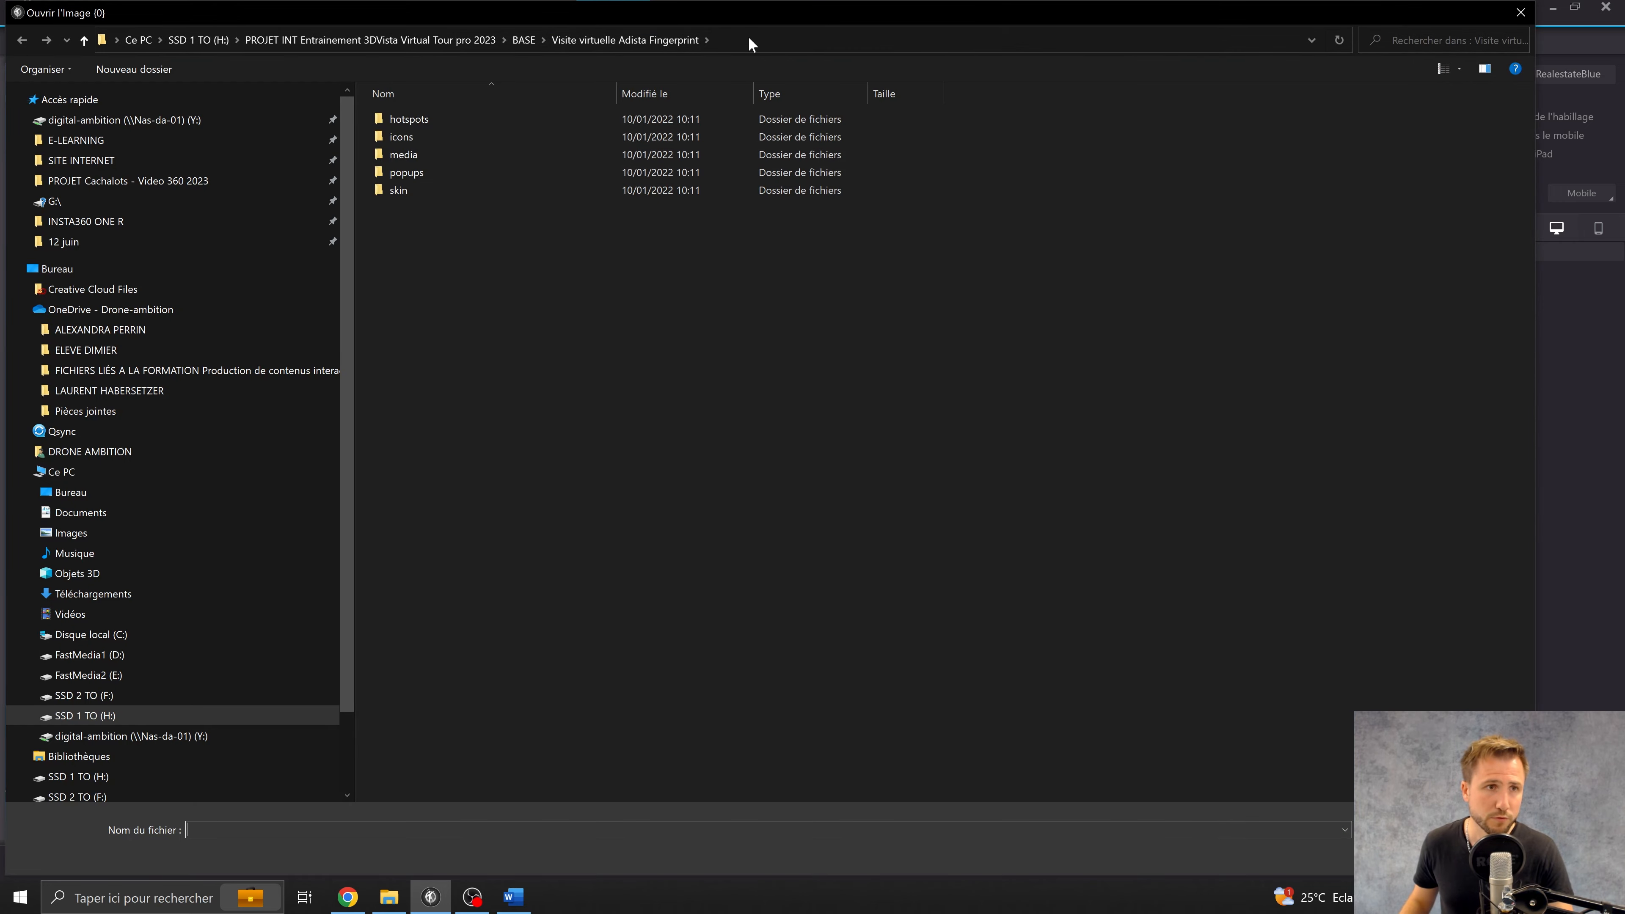
left_click(438, 39)
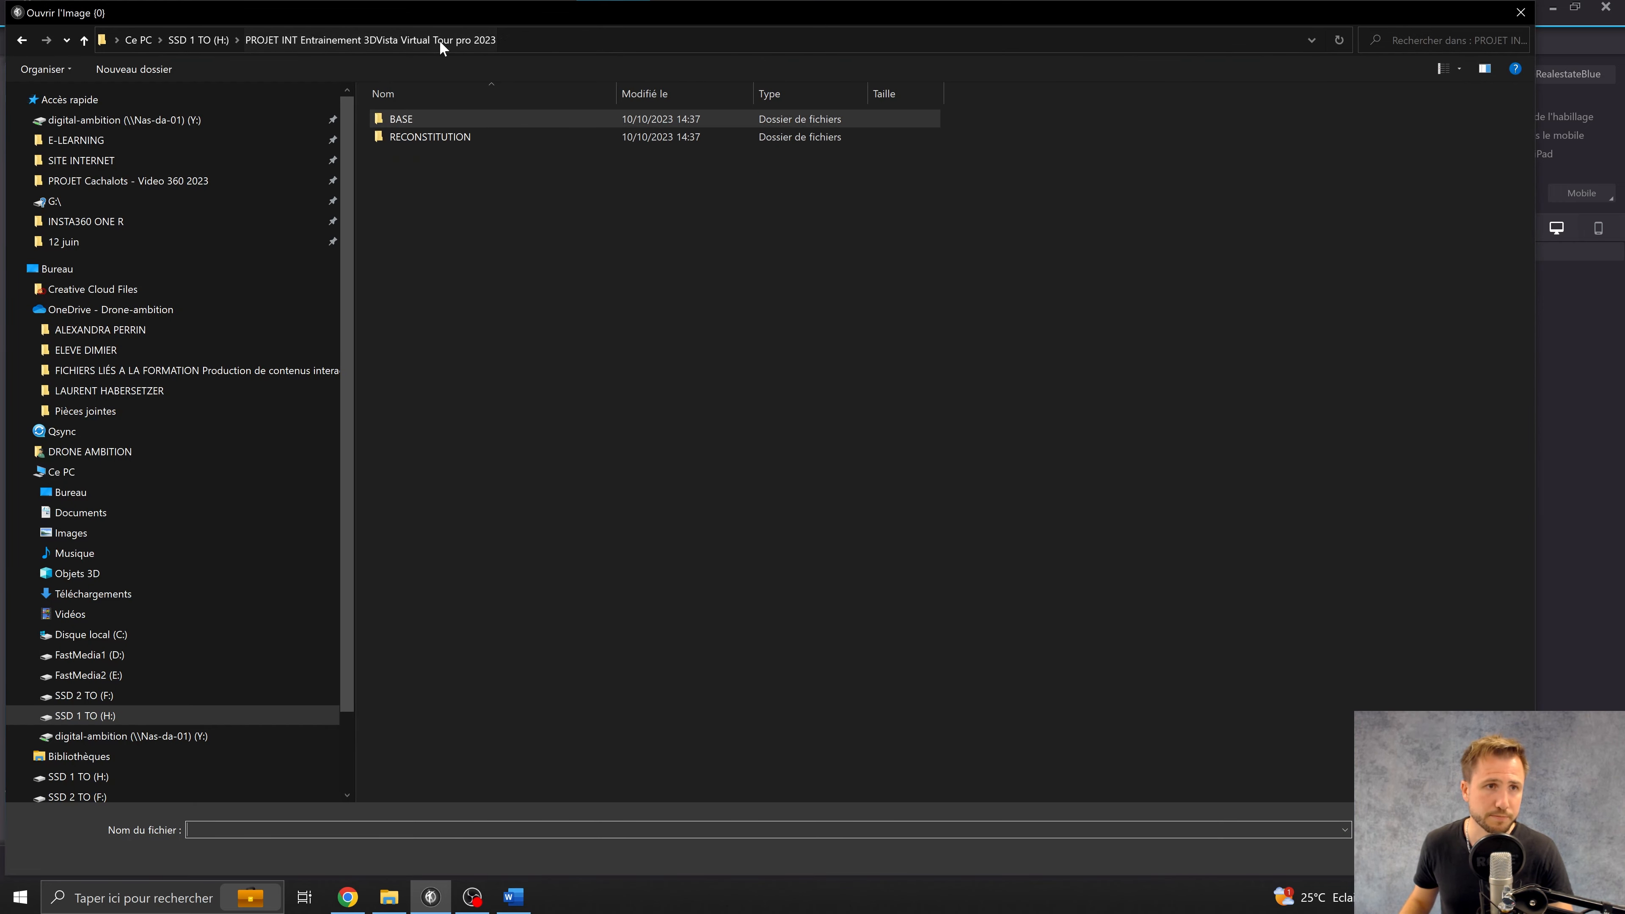
double_click(451, 136)
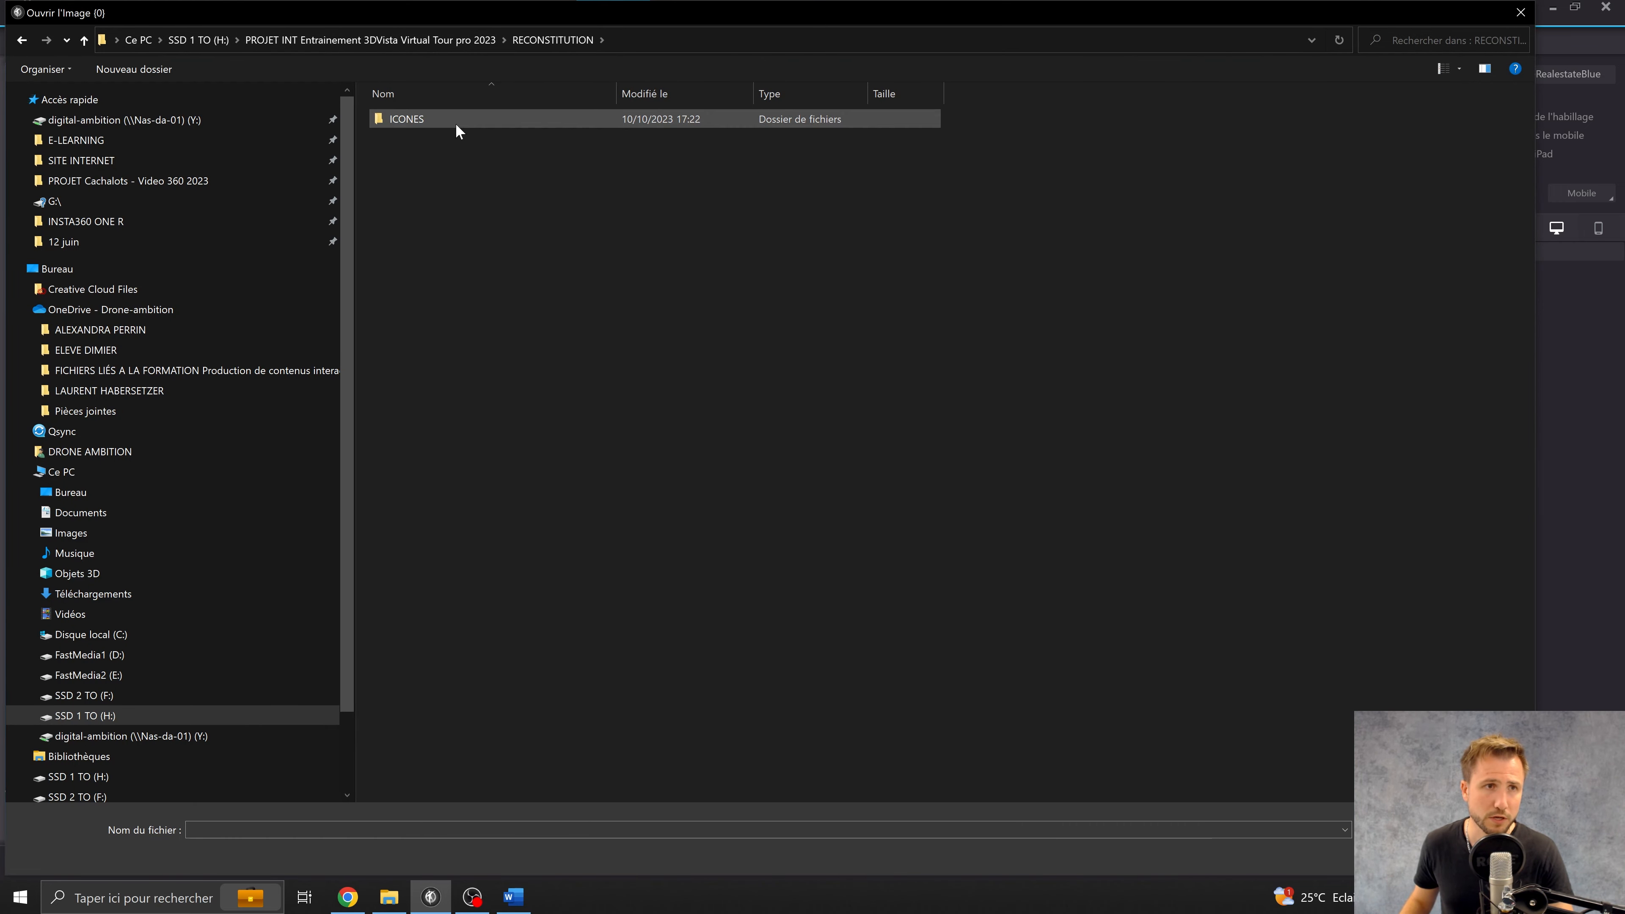
double_click(455, 118)
double_click(412, 128)
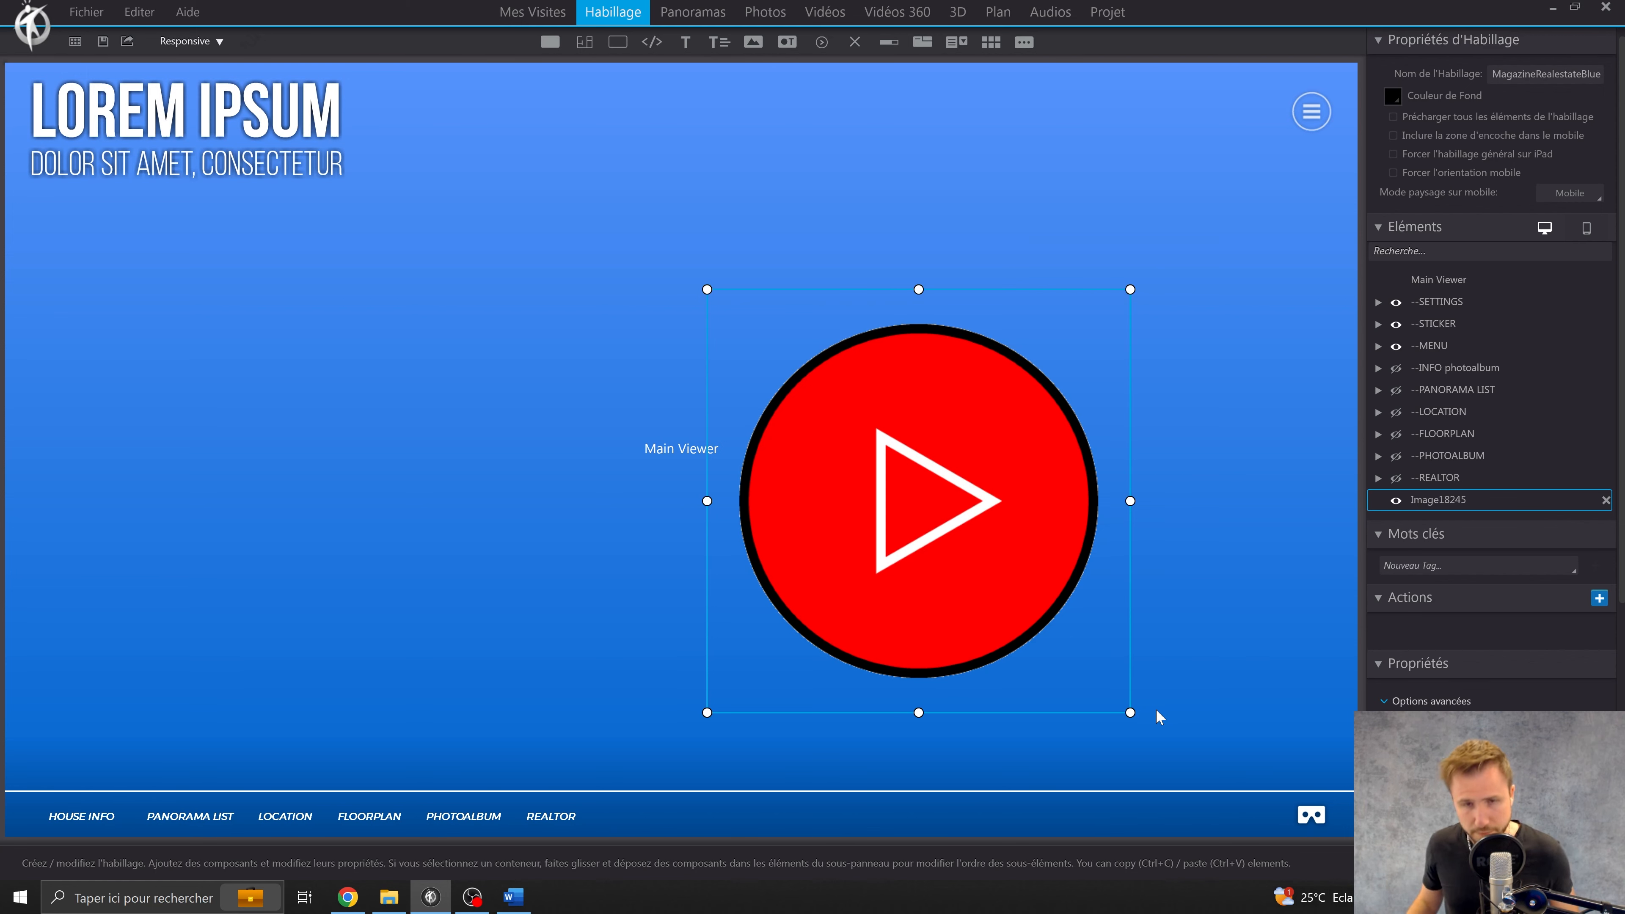
Step: Shrink the red play icon to button size and place it in the menu bar beside the VR icon
key("Caps_Lock")
left_click_drag(1130, 713, 1277, 800)
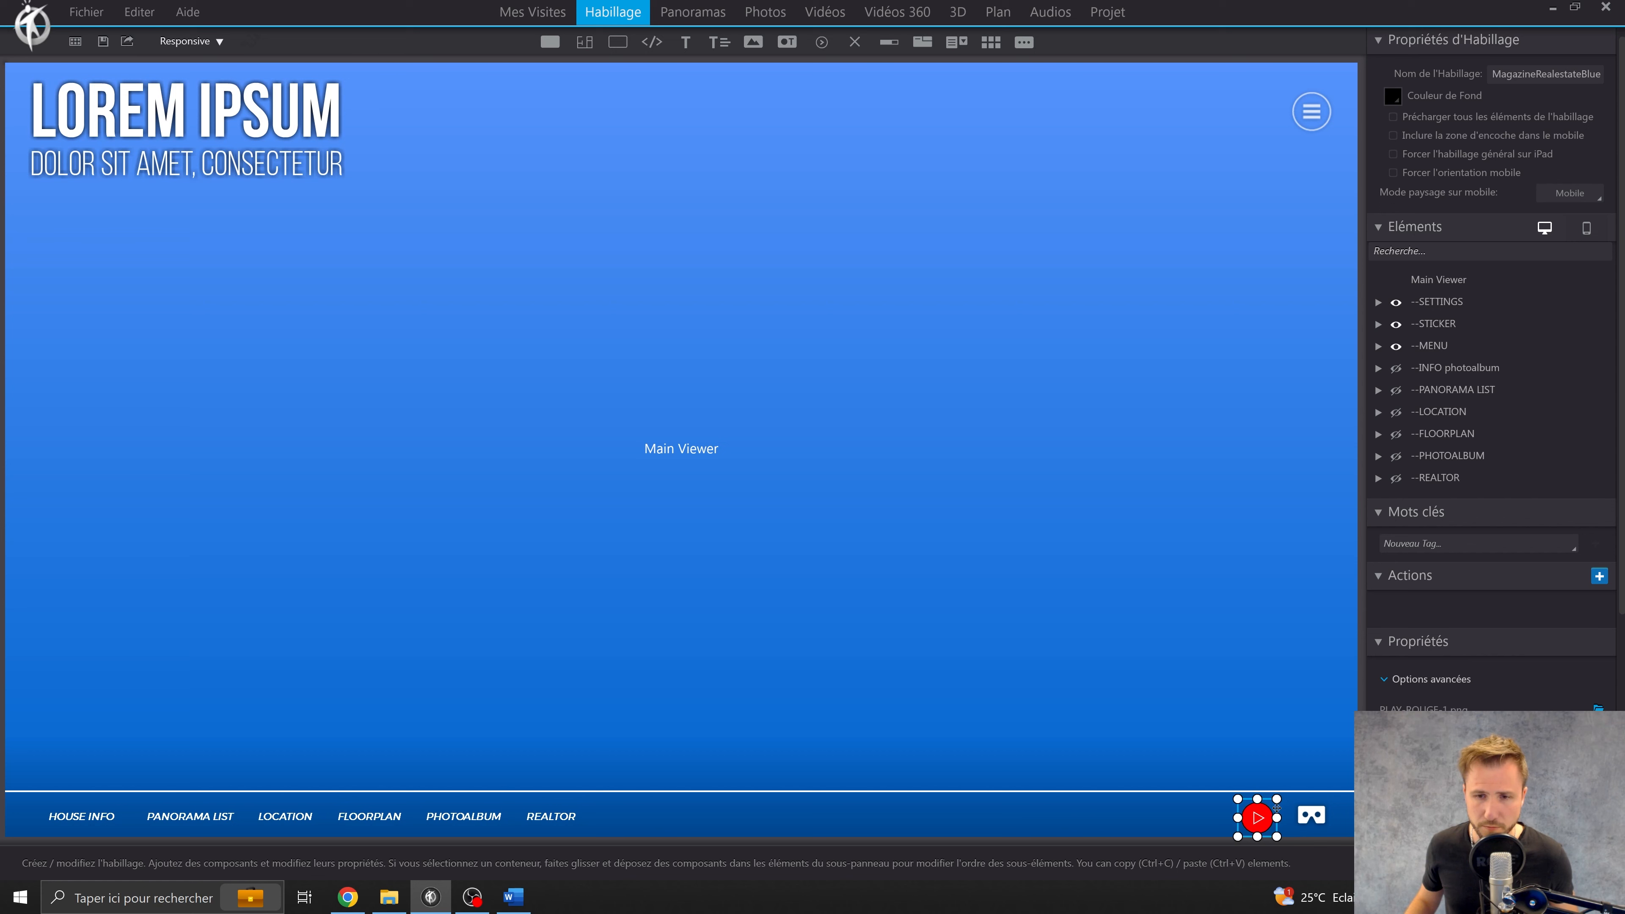
left_click(1205, 707)
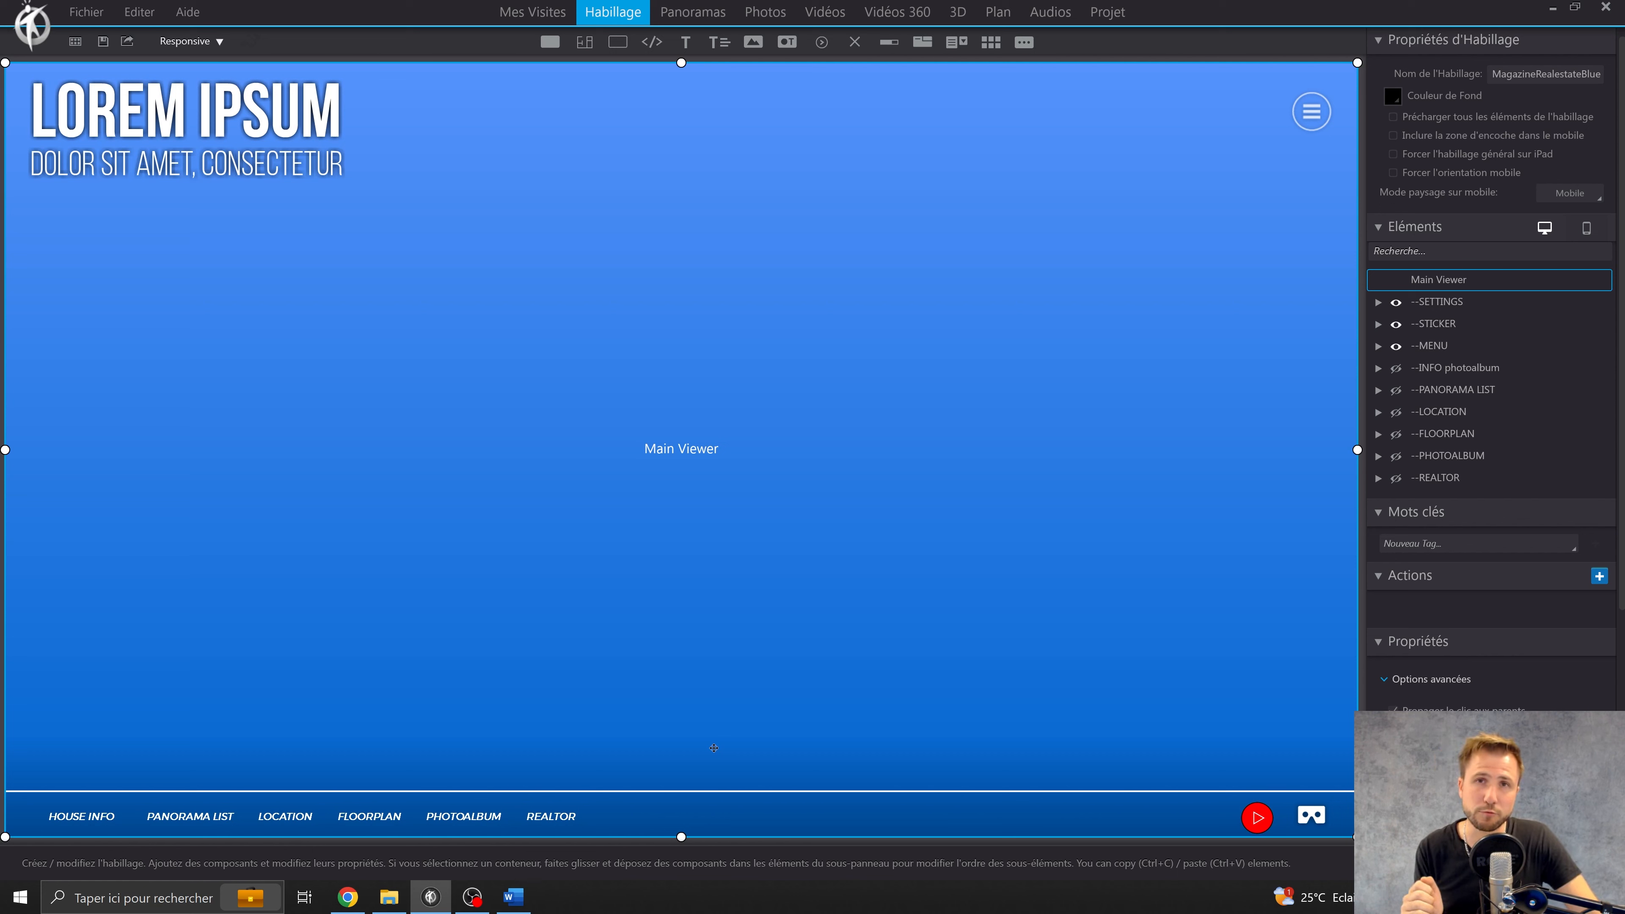
left_click(1261, 819)
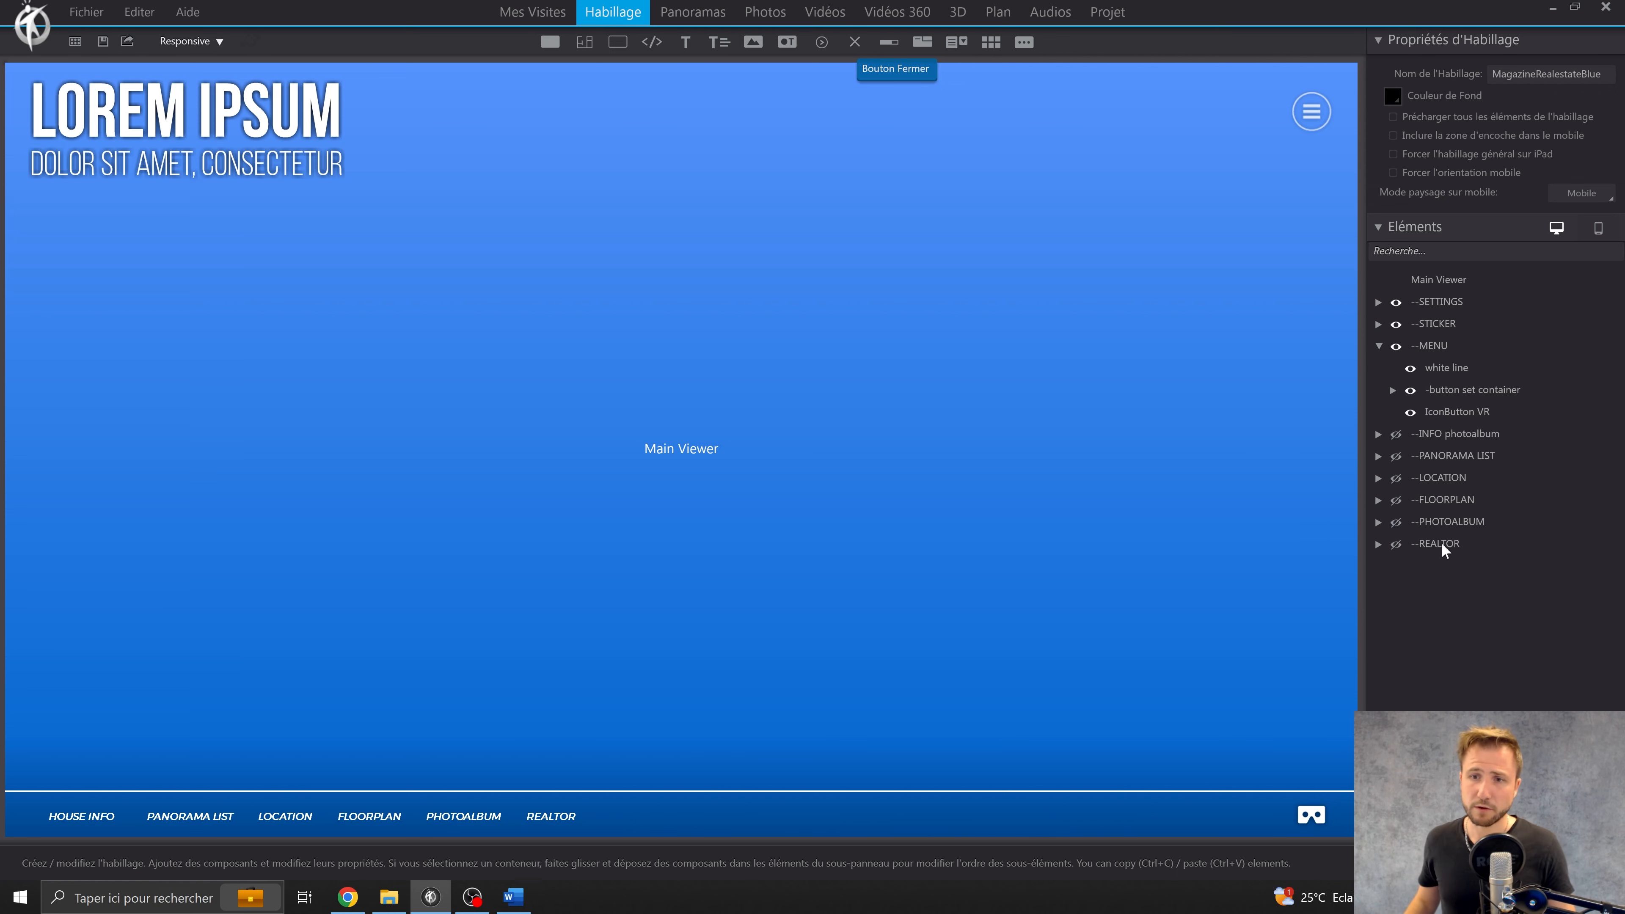
Step: Show and hide the PANORAMA LIST, LOCATION, FLOORPLAN and PHOTOALBUM elements in turn, and display the REALTOR element
left_click(1396, 456)
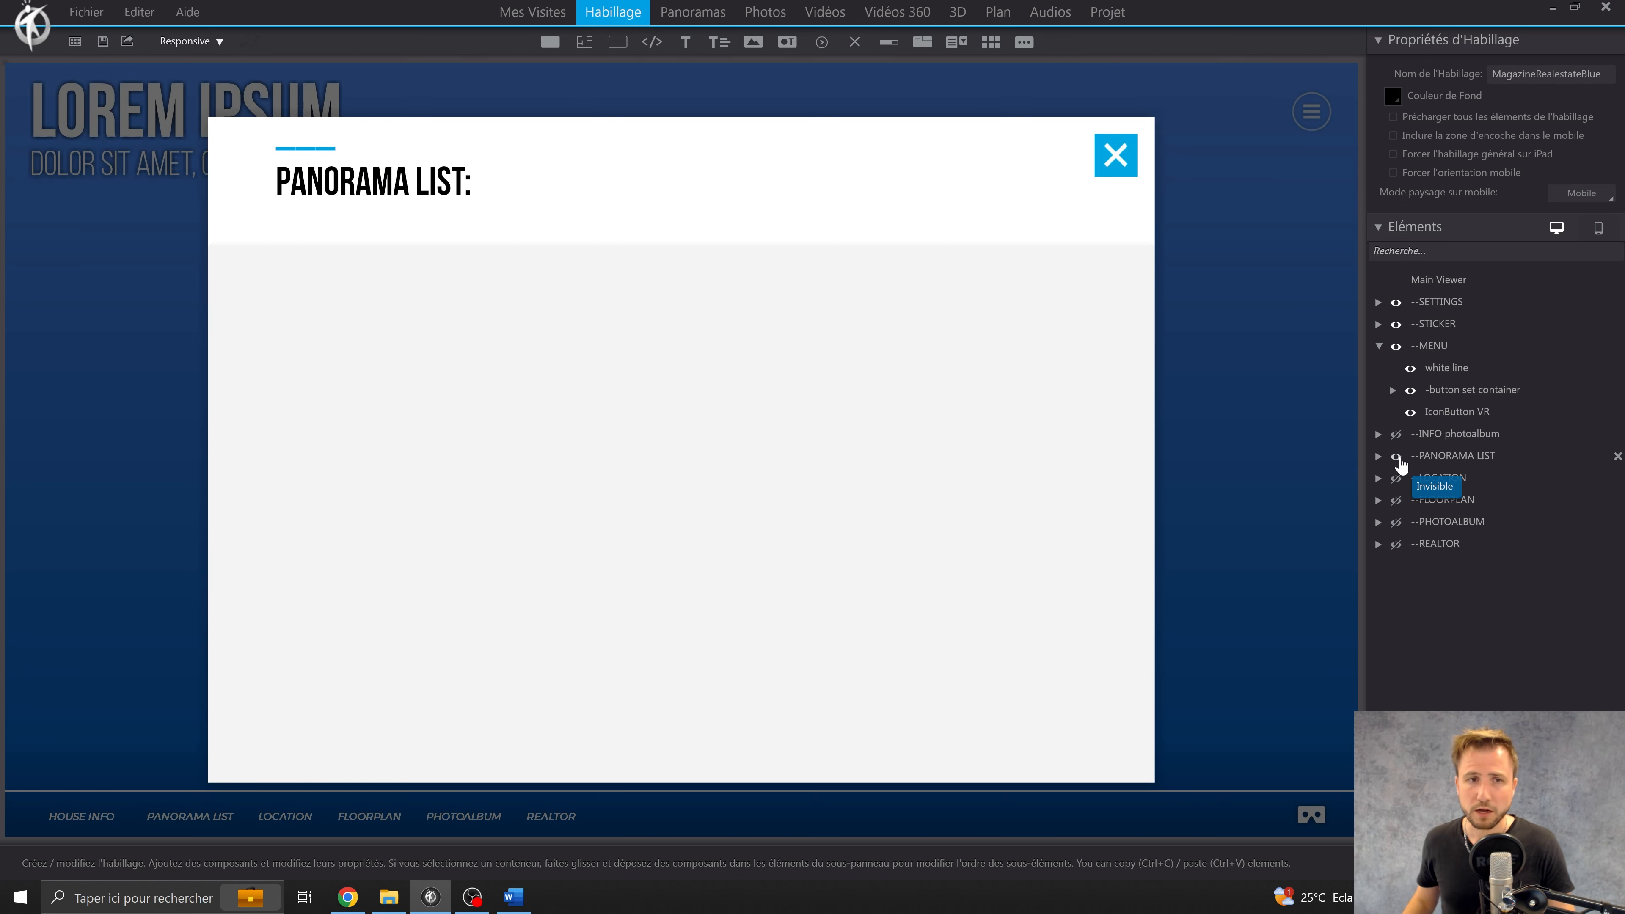
left_click(1396, 456)
left_click(1396, 478)
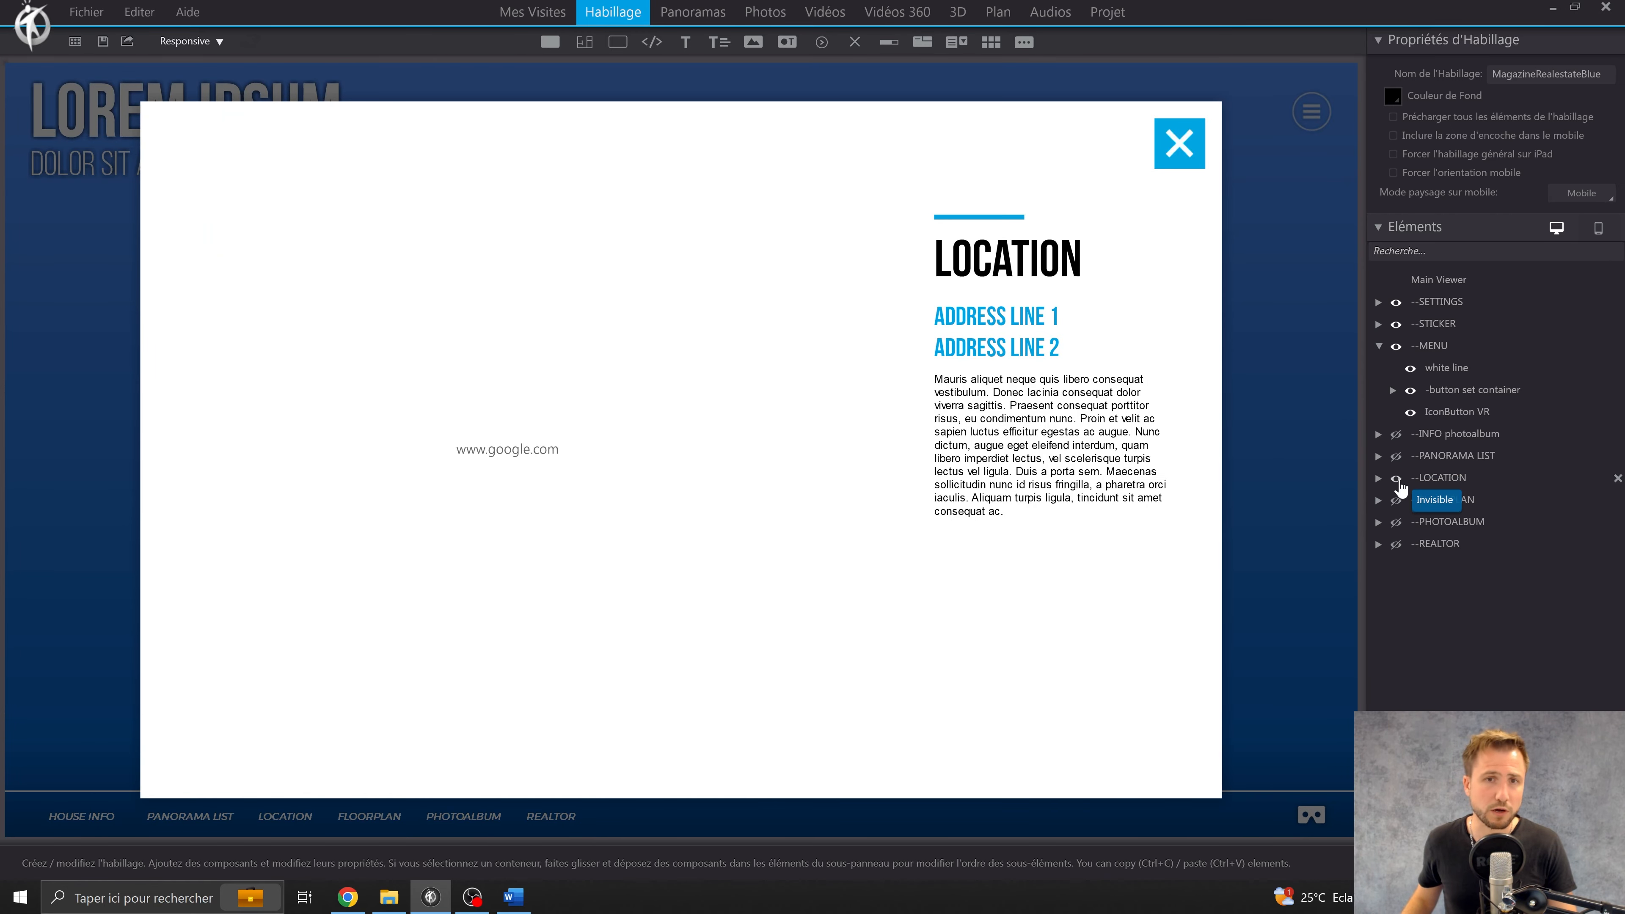
left_click(1396, 478)
left_click(1396, 500)
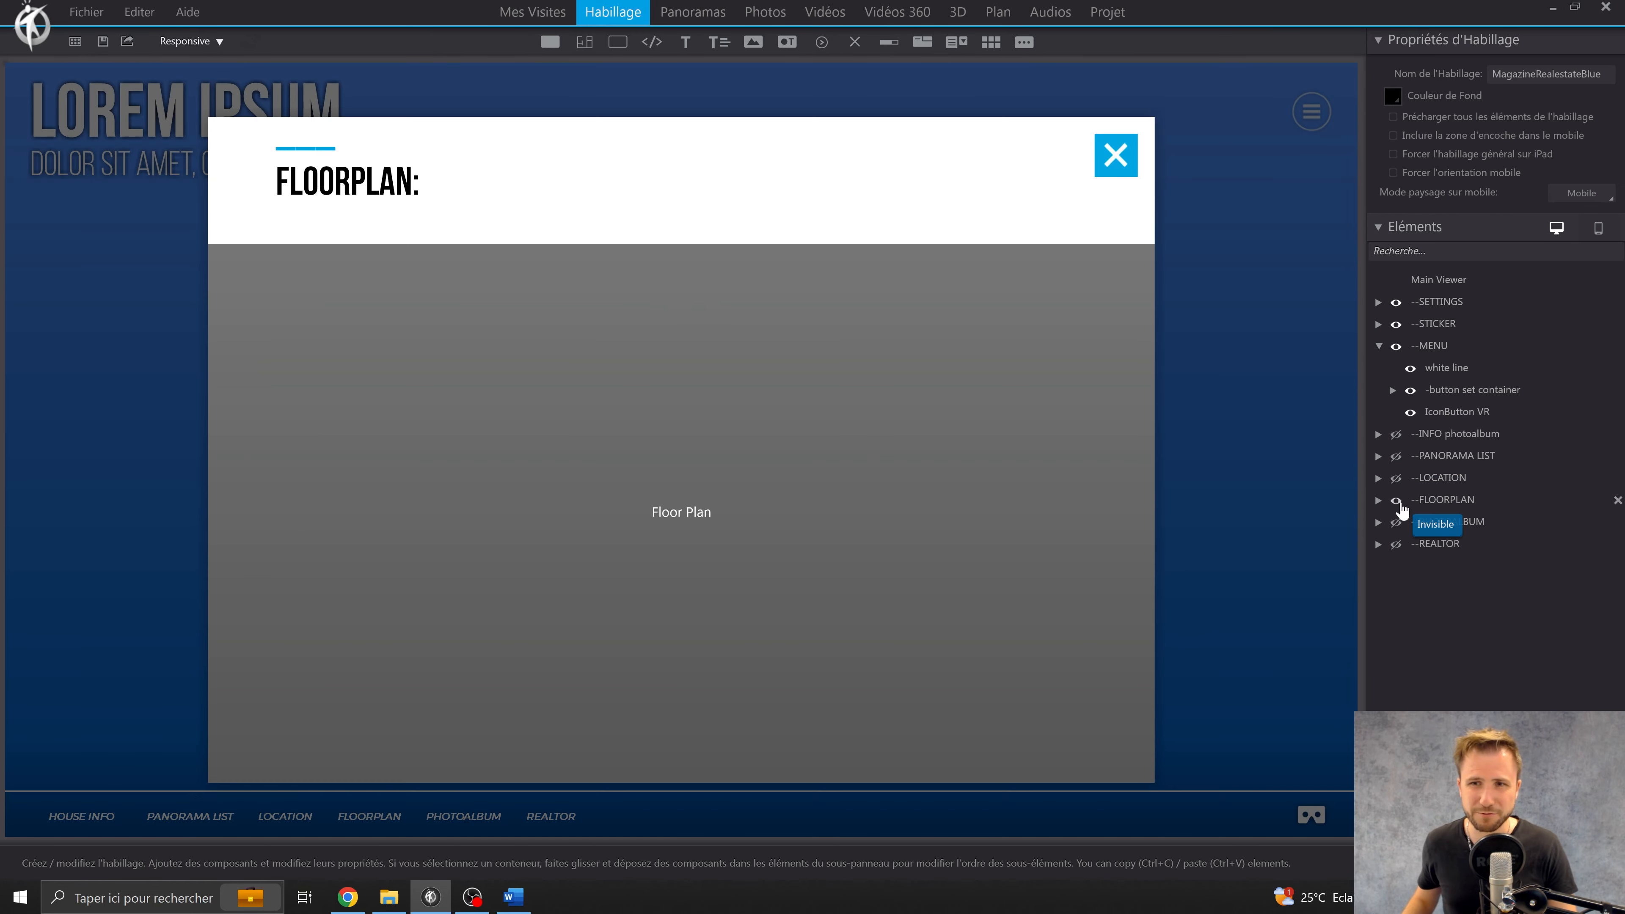
left_click(1396, 500)
left_click(1396, 521)
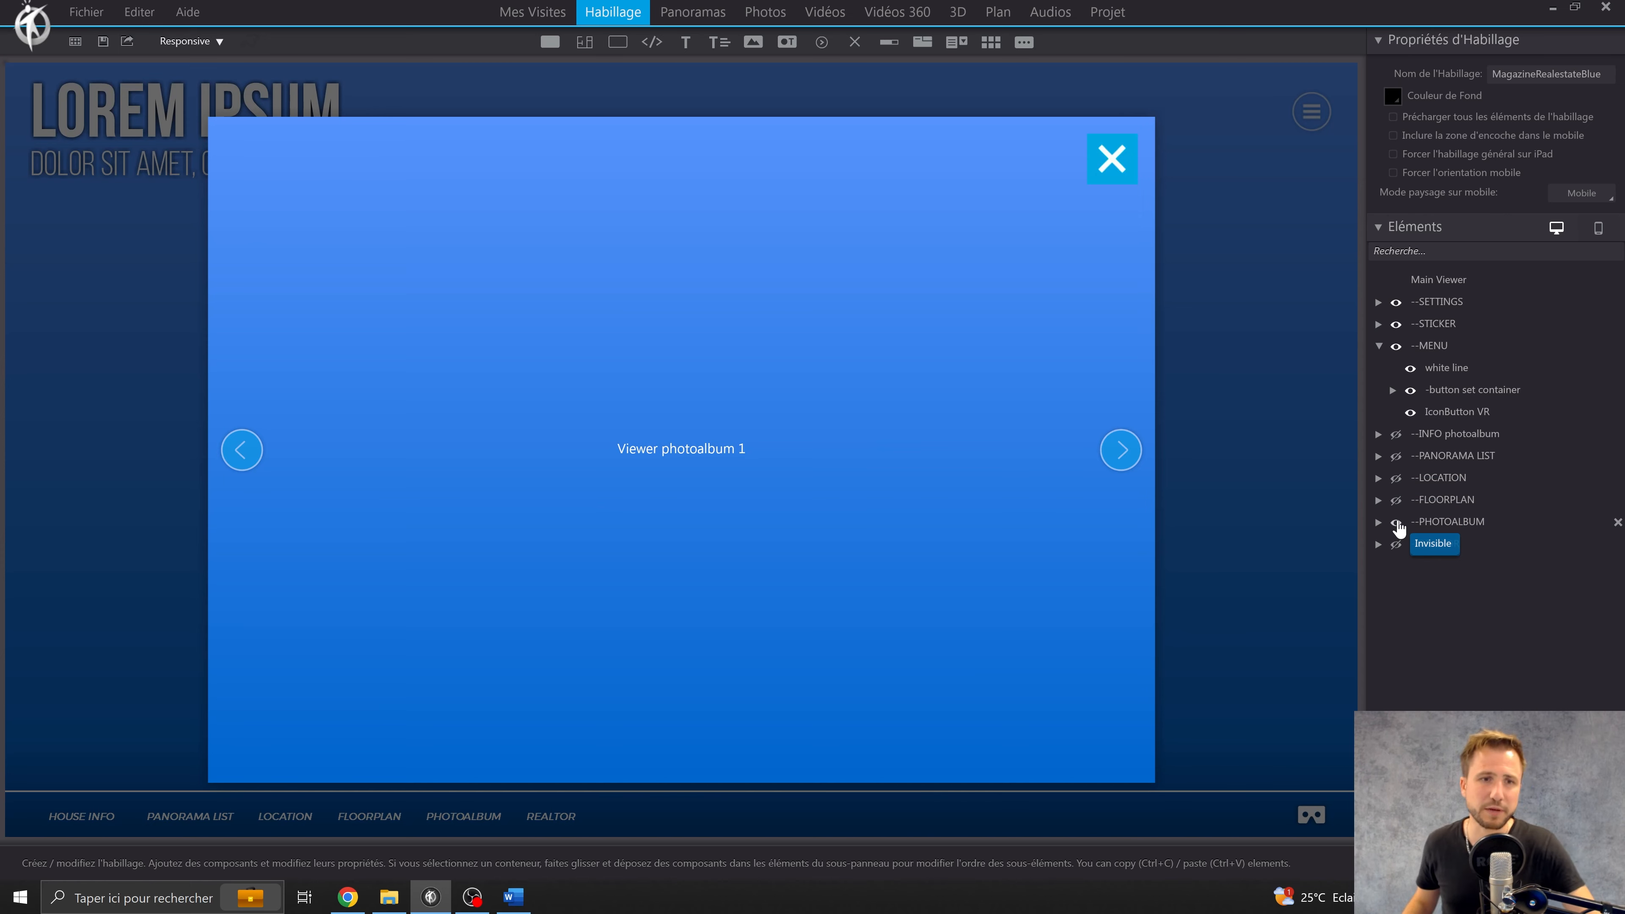
left_click(1396, 523)
left_click(1396, 545)
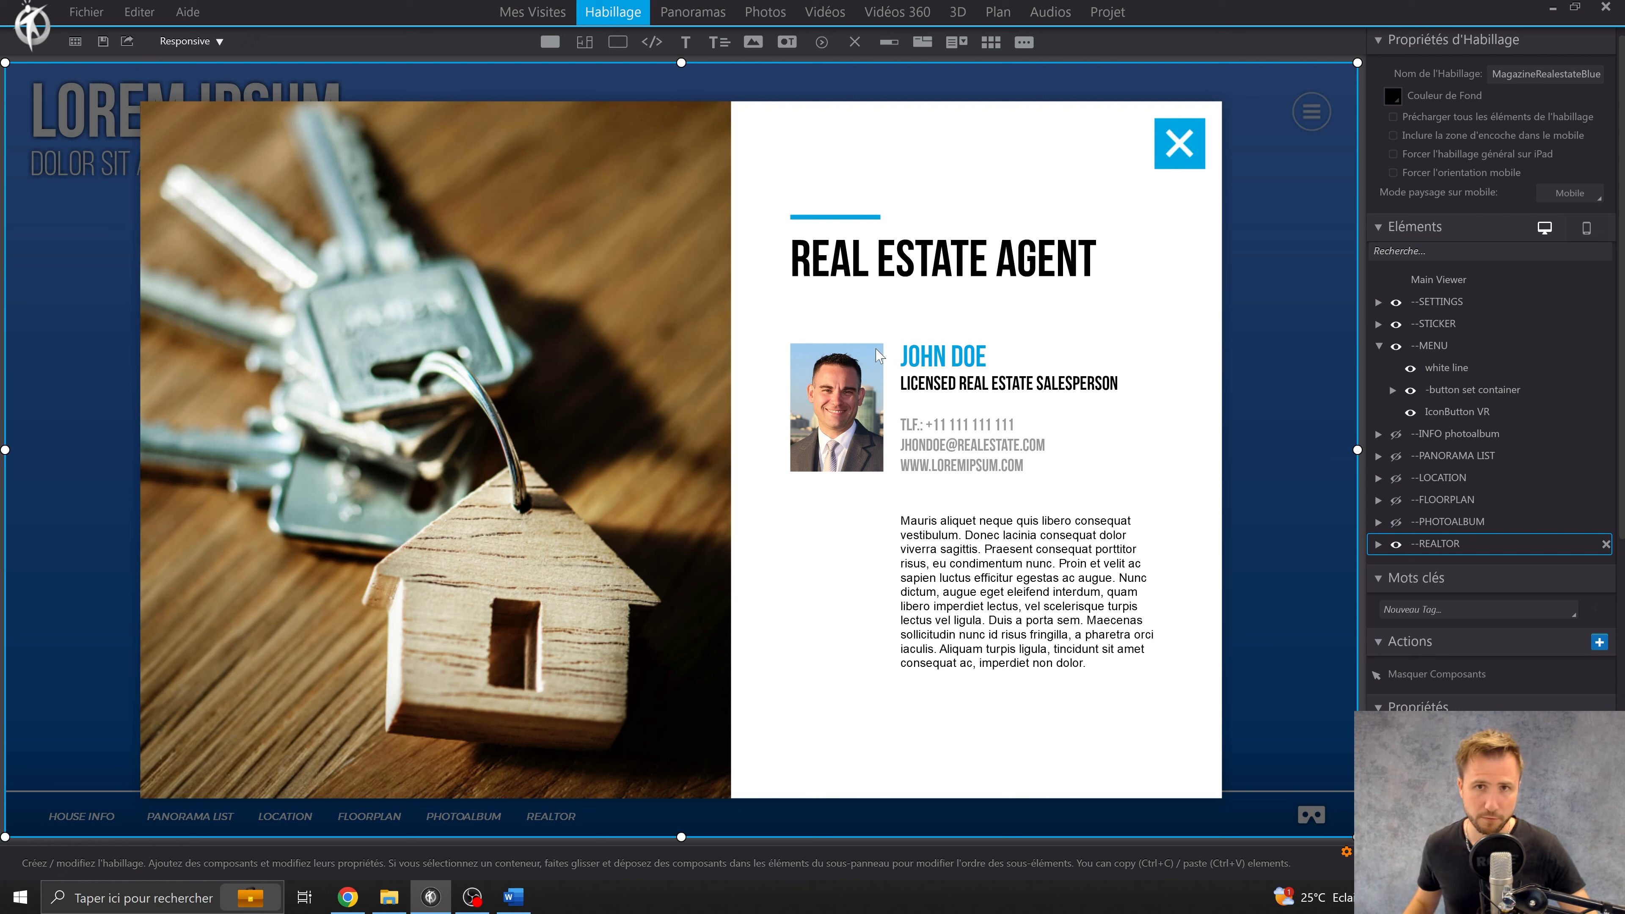
Step: Examine how the REALTOR window is built by selecting its image, close button, title, text blocks and containers
left_click(681, 323)
scroll(1426, 583, "down", 1)
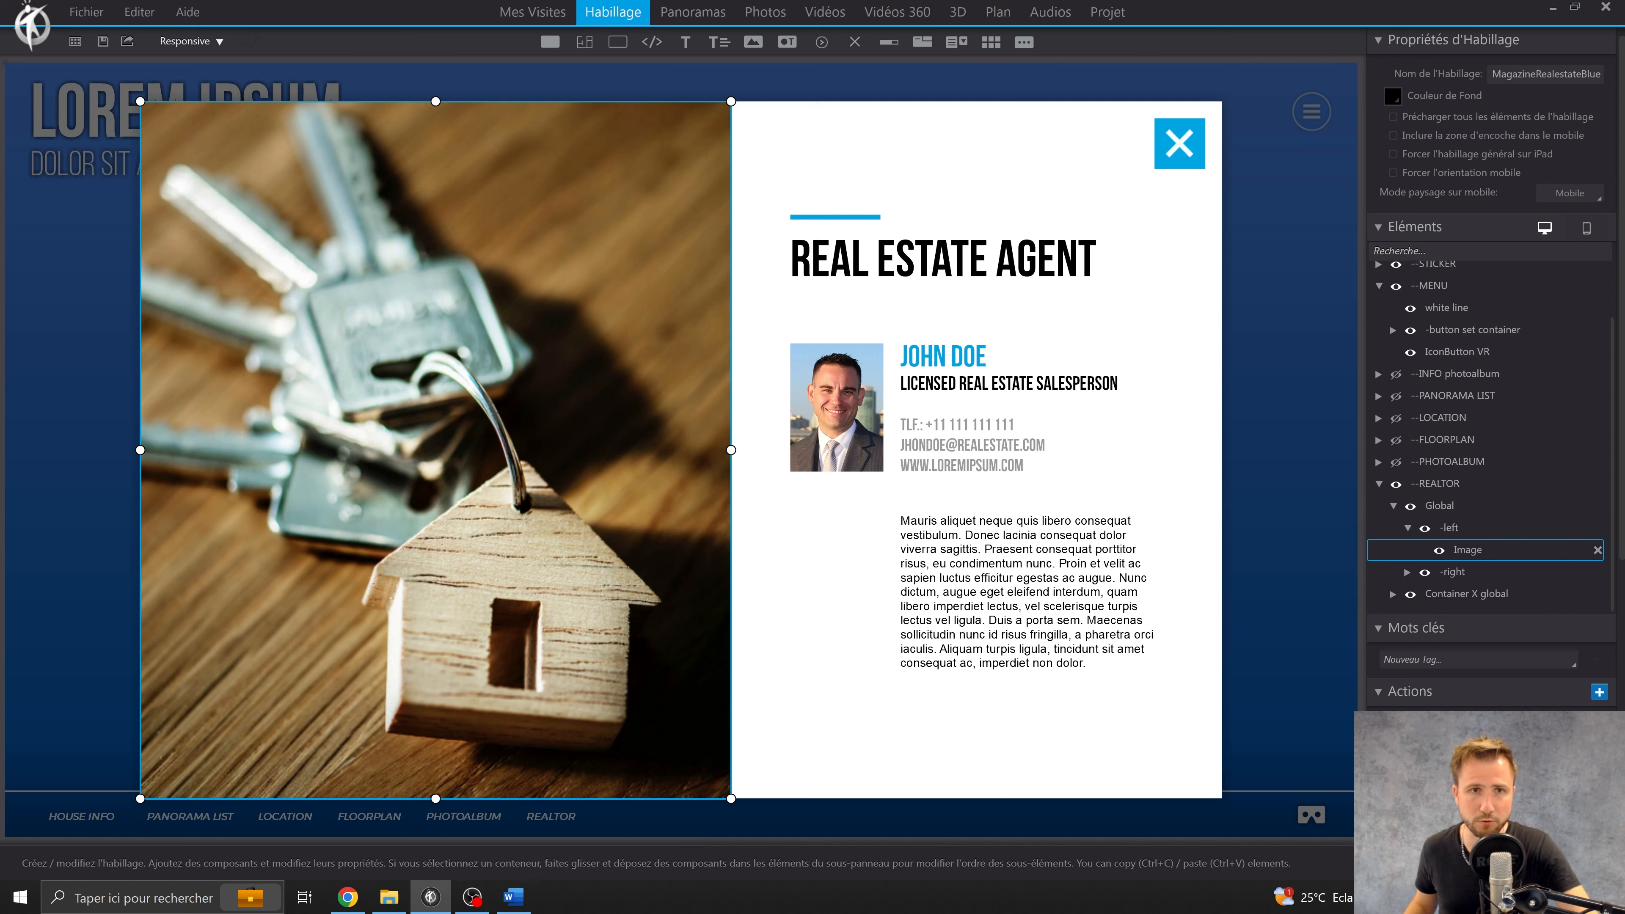
left_click(844, 217)
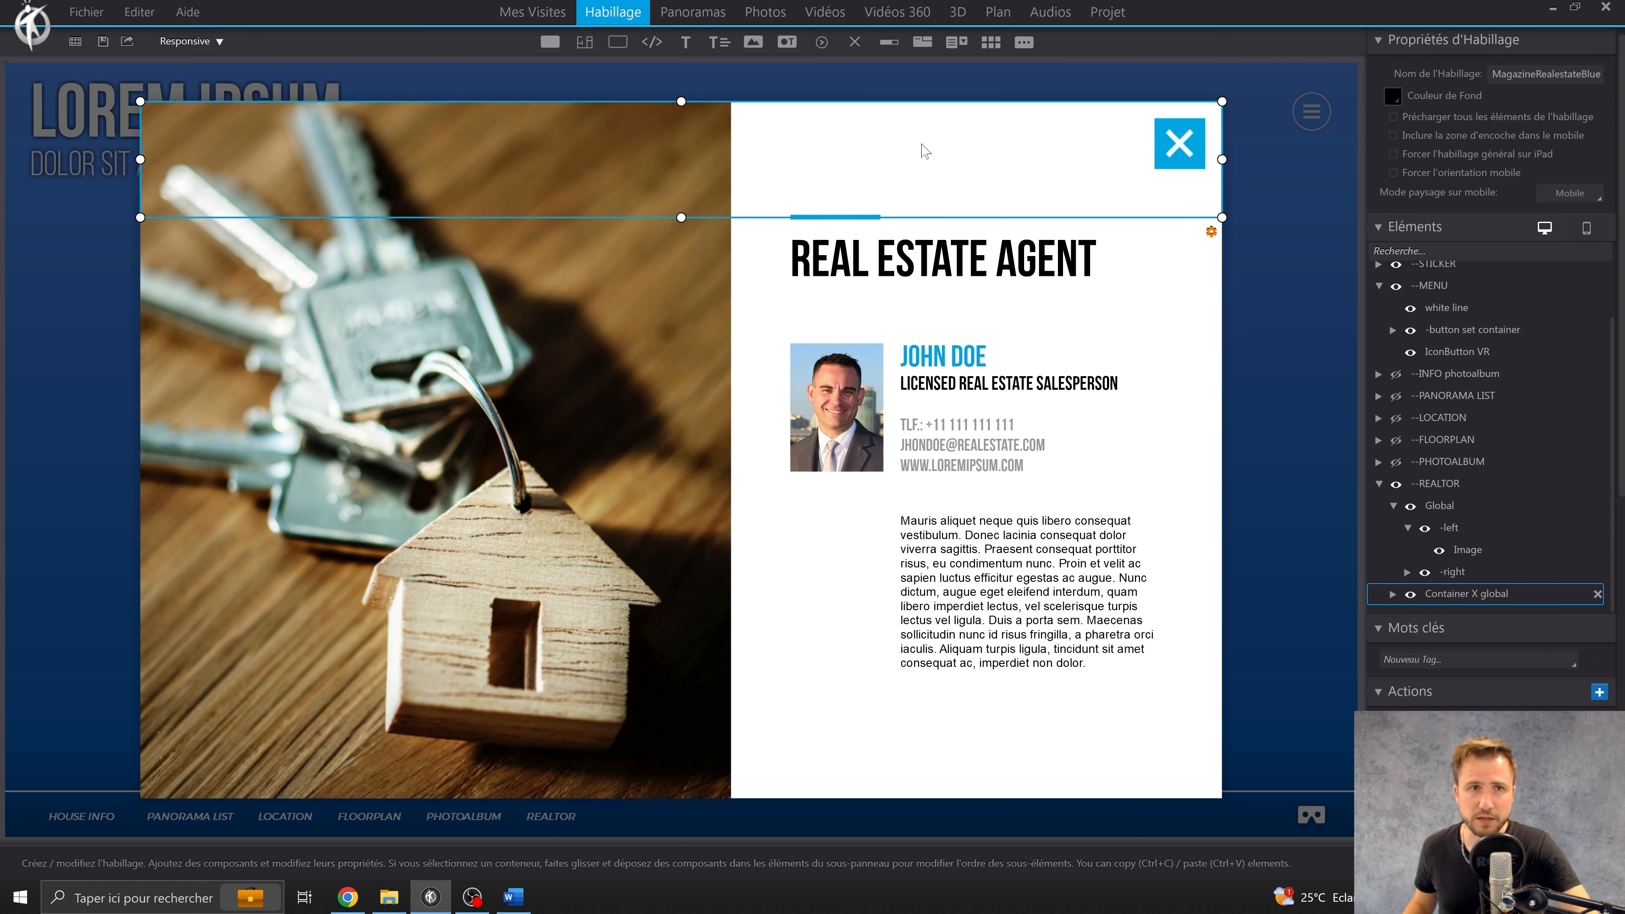
left_click(1173, 145)
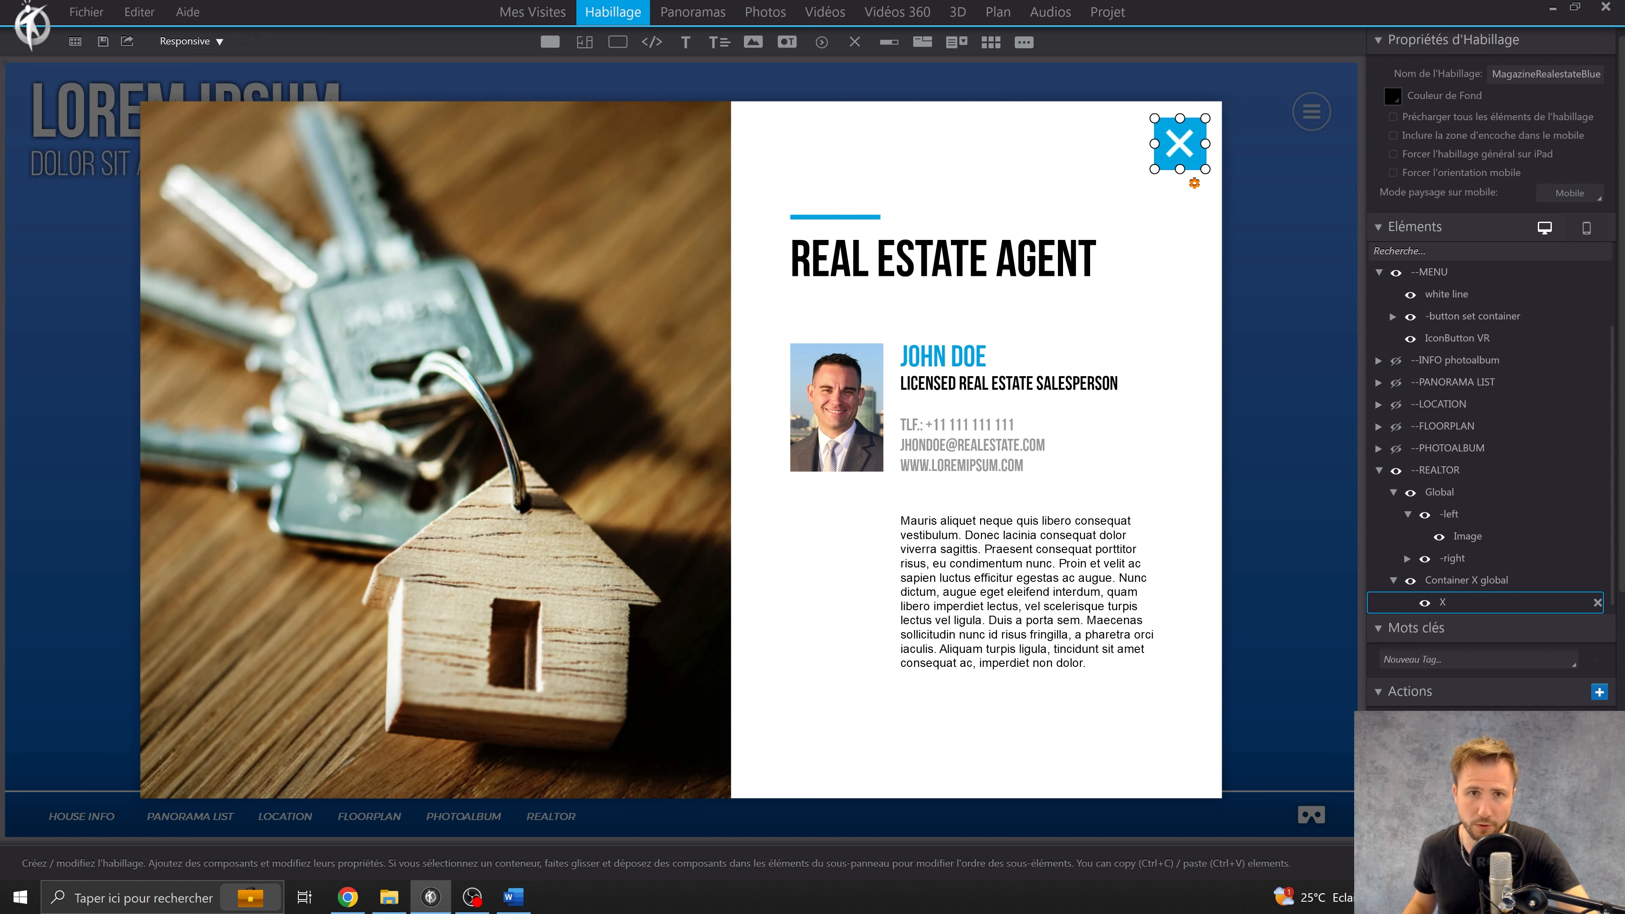
left_click(980, 257)
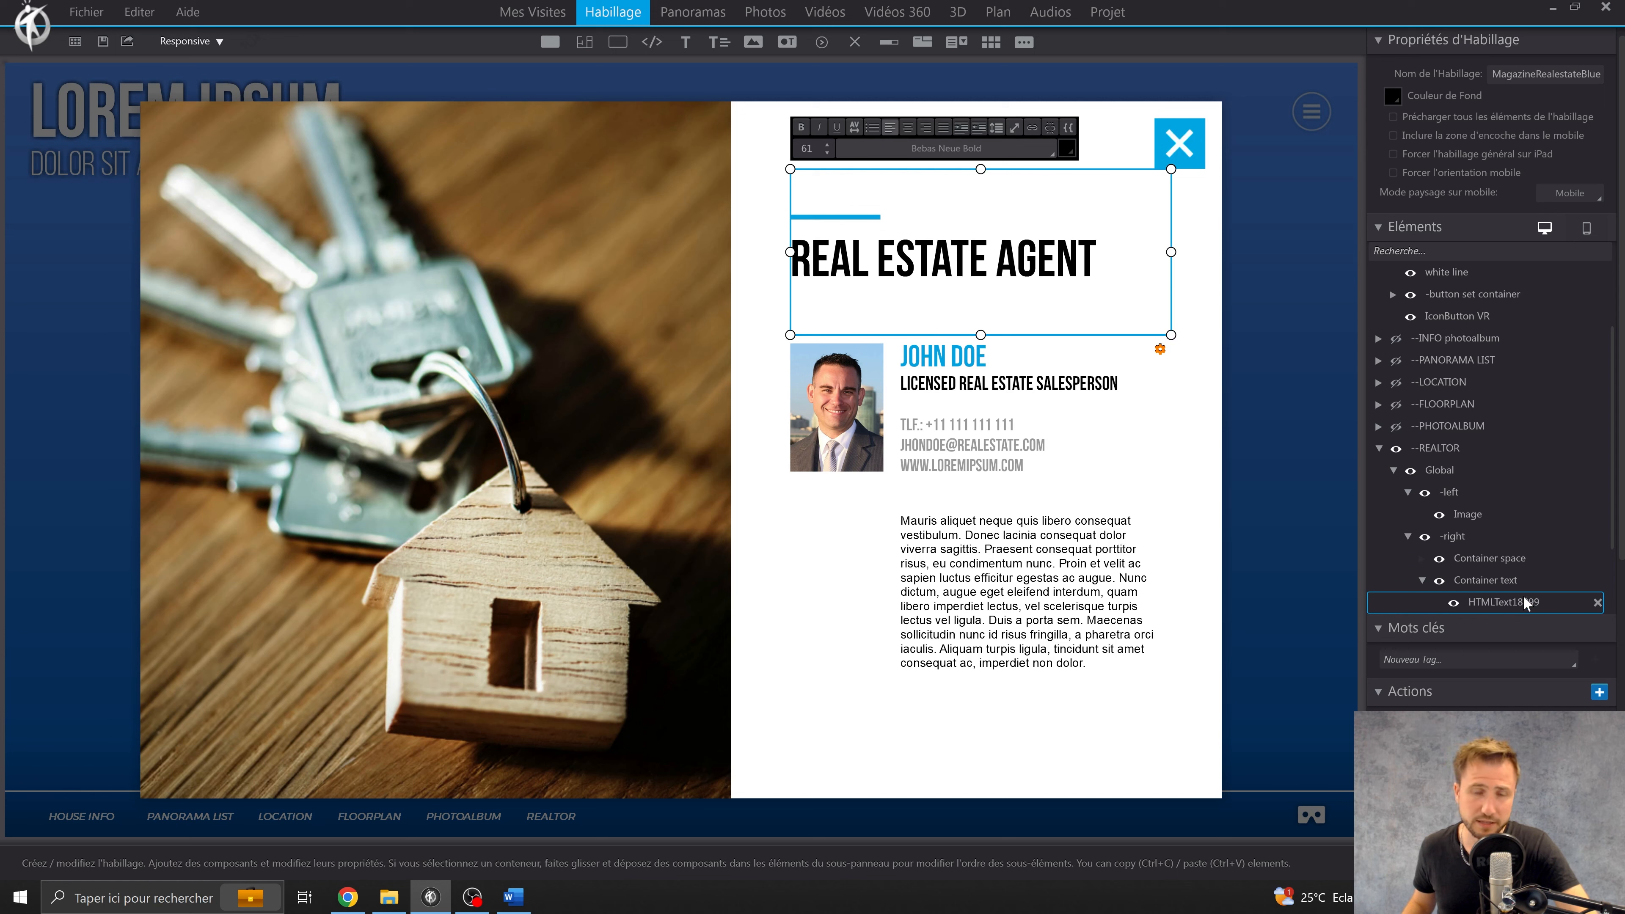
key("Down")
key("Down")
key("Down")
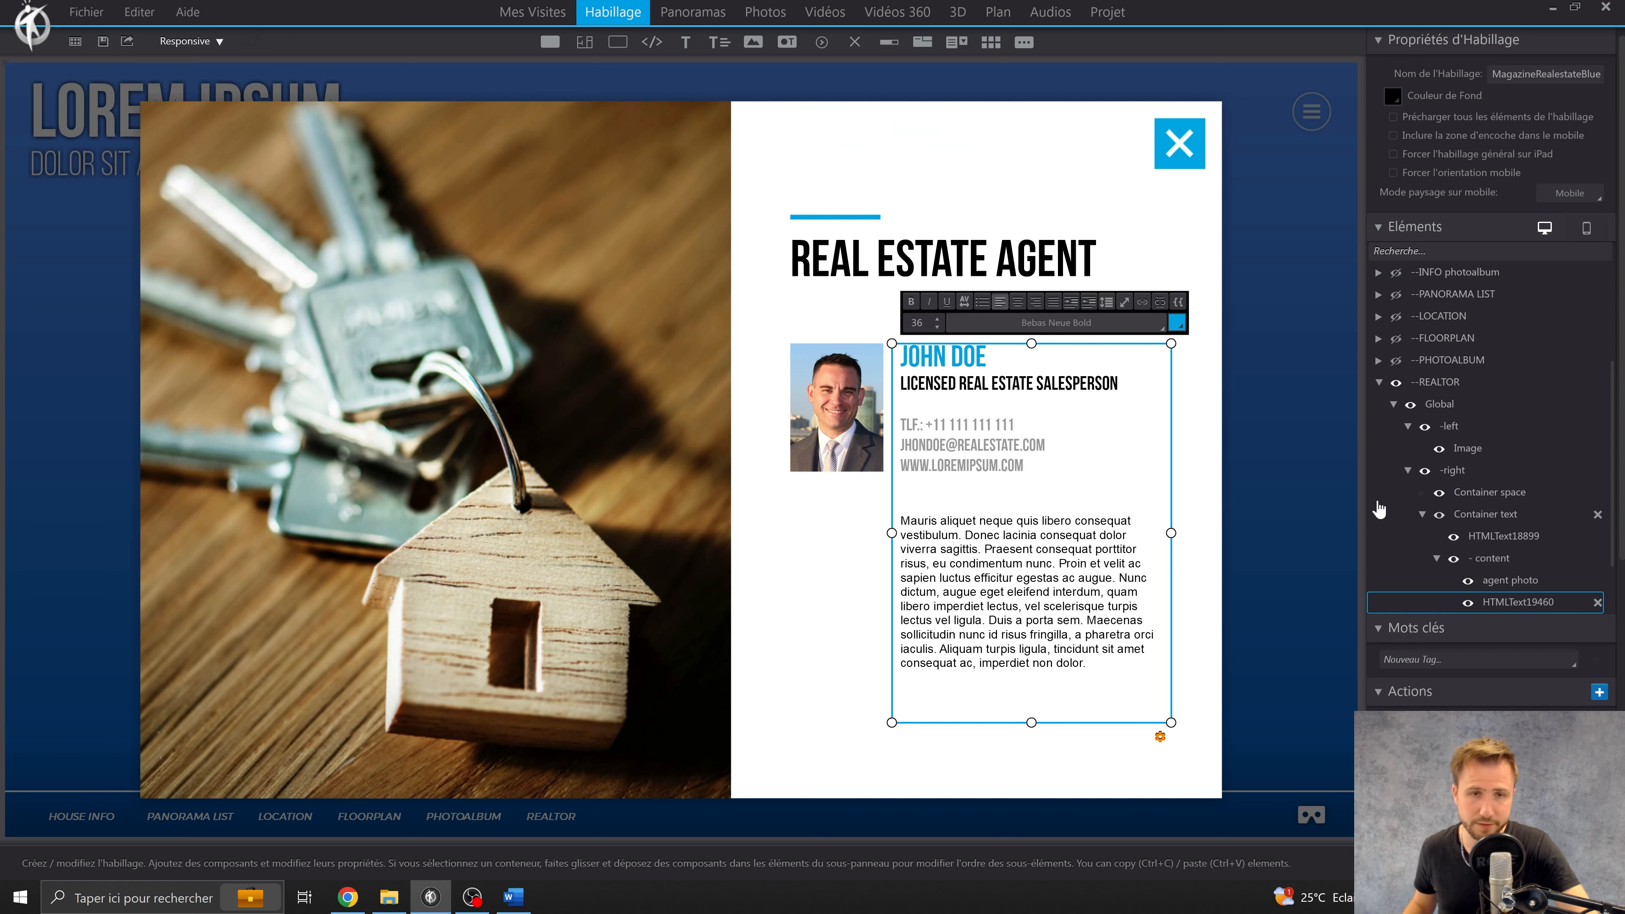
left_click(852, 434)
left_click(852, 625)
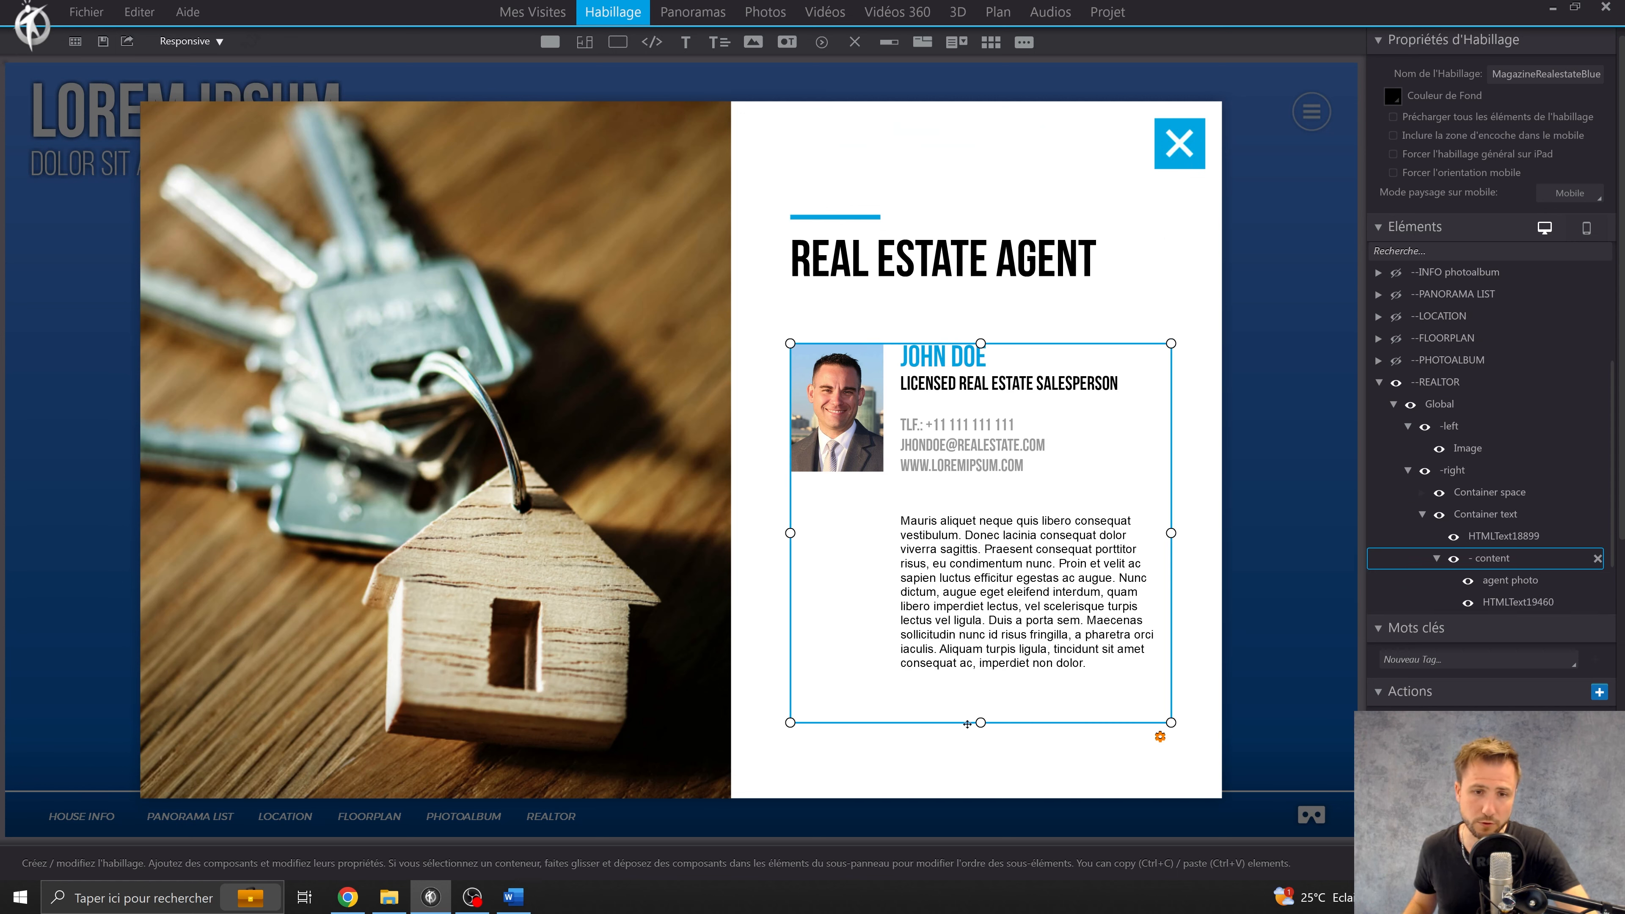
key("ctrl+v")
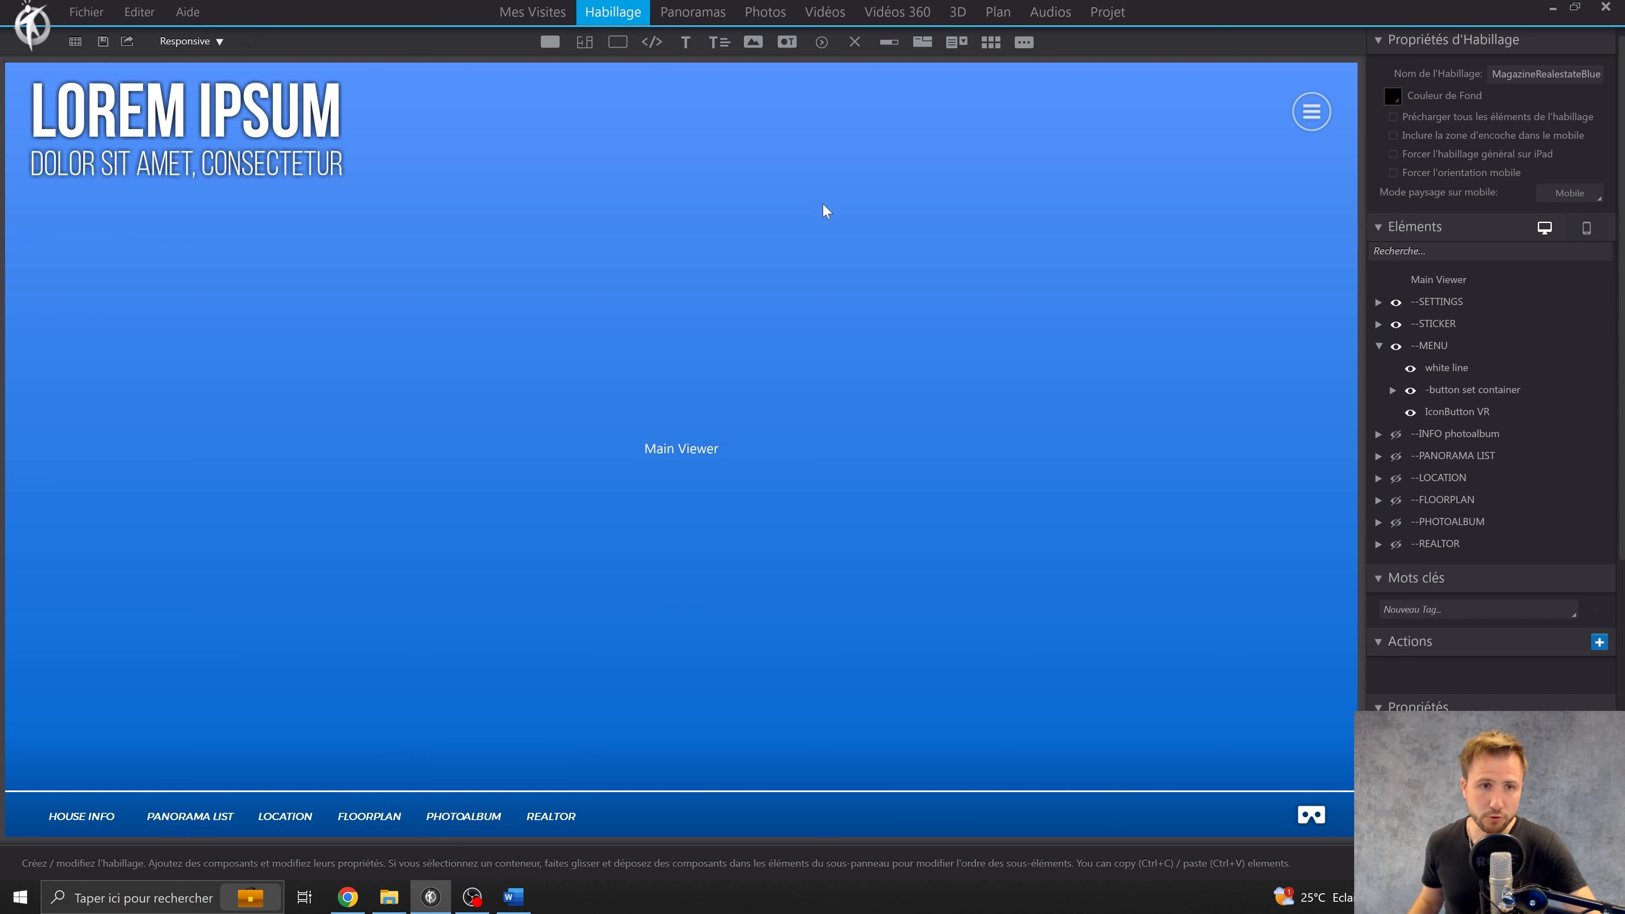
Step: Add a label component to the skin above the centre of the Main Viewer and look through its properties
left_click(470, 490)
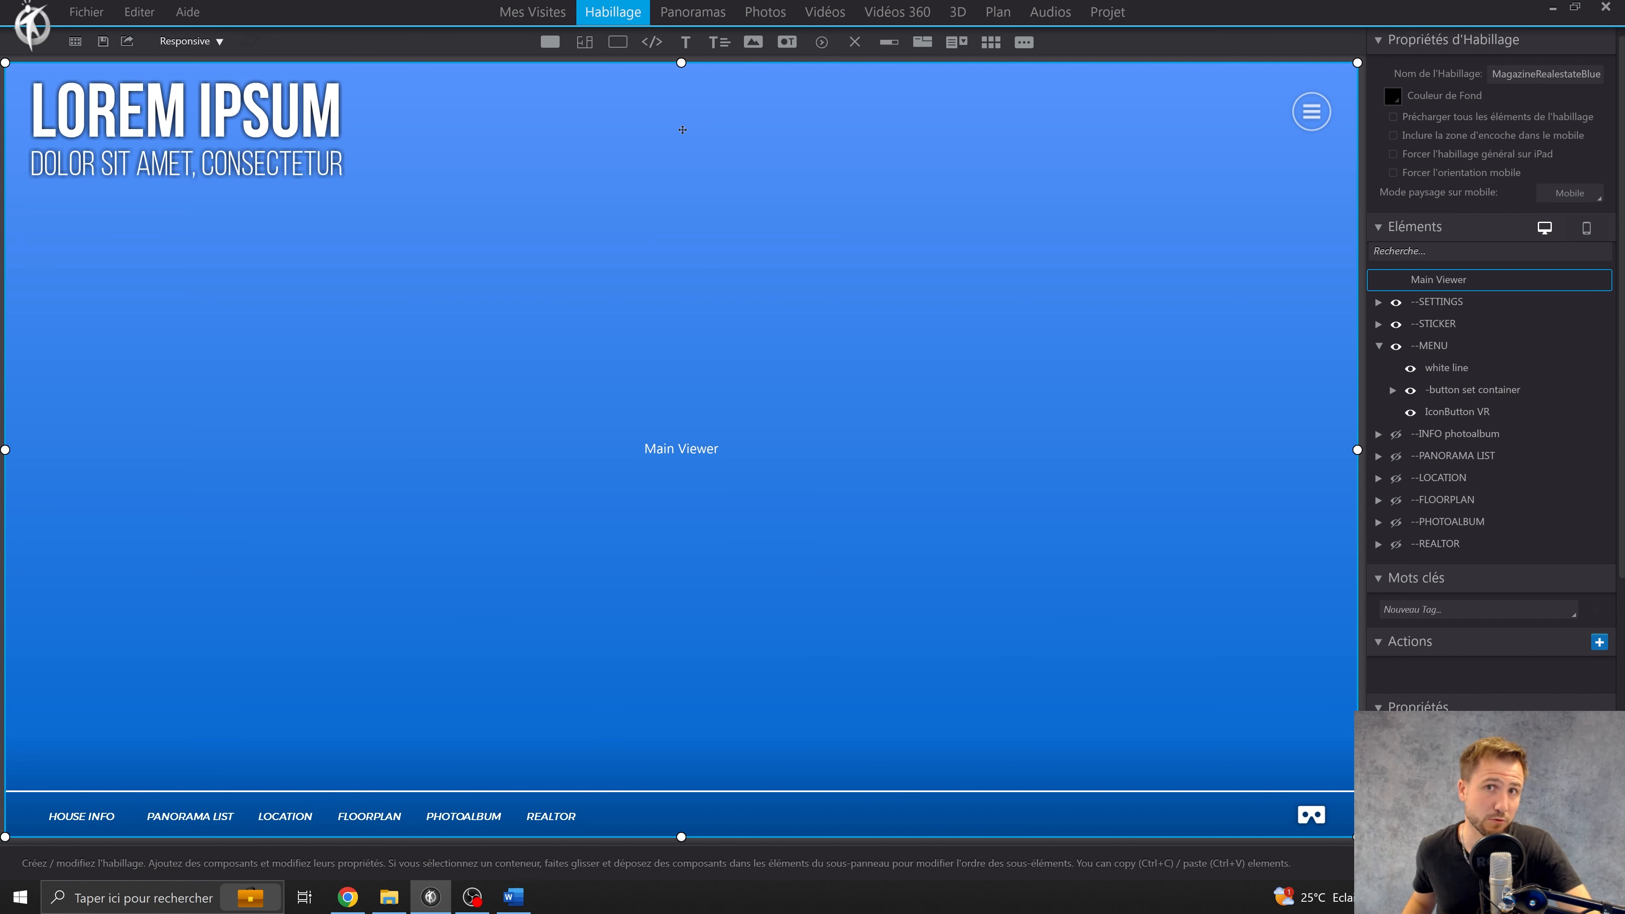
left_click_drag(685, 42, 710, 377)
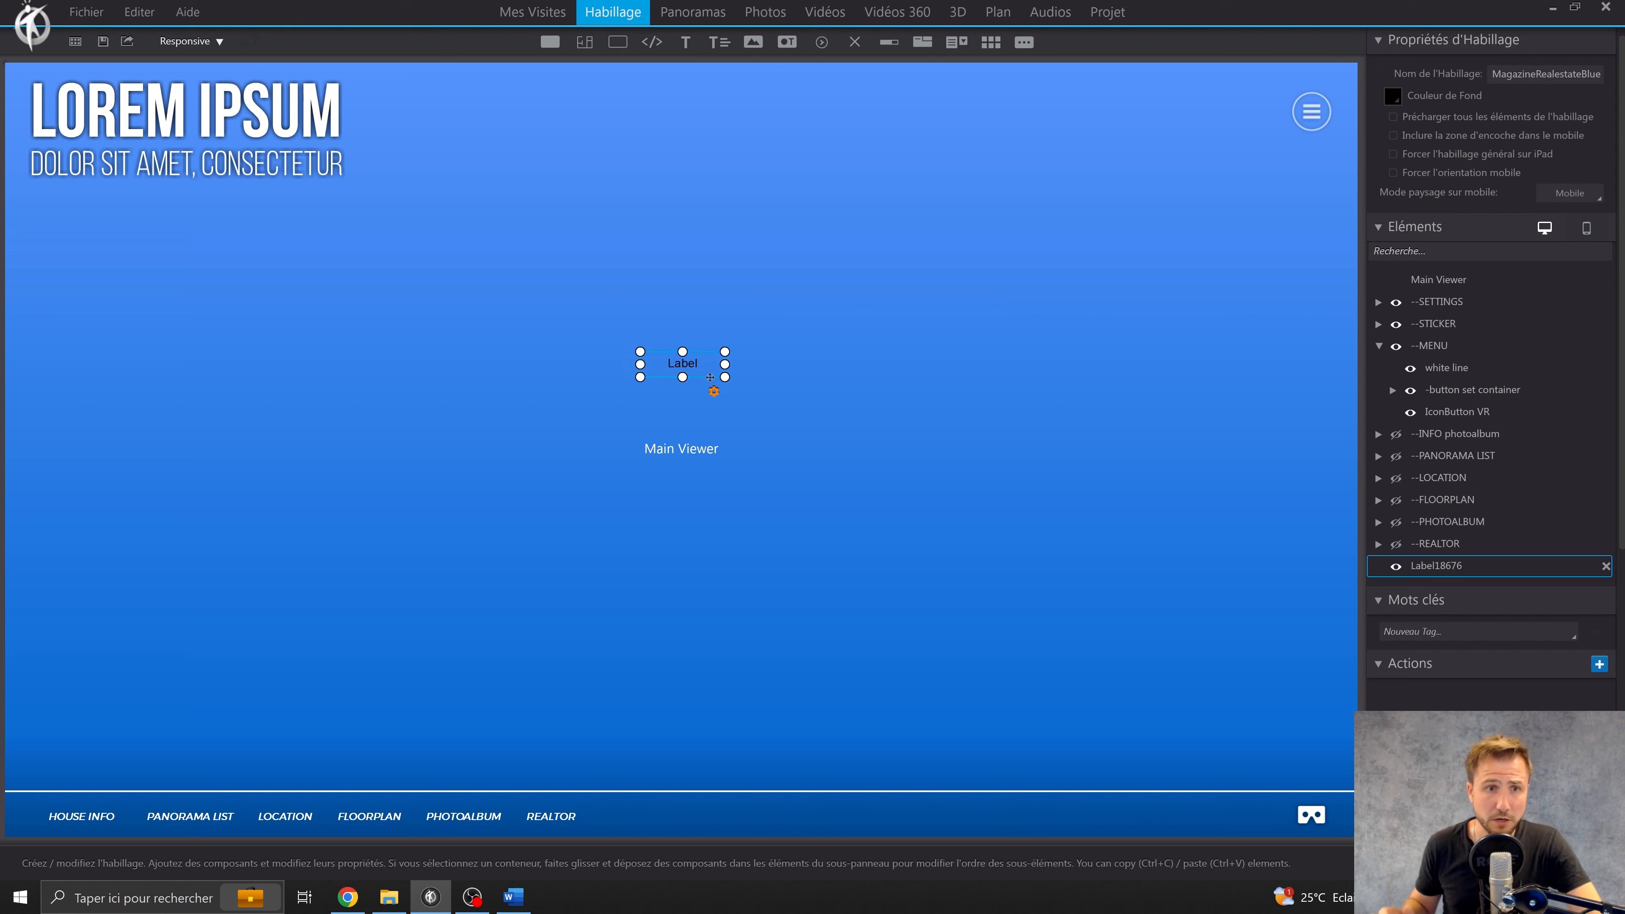
scroll(1484, 529, "down", 5)
scroll(1445, 523, "up", 5)
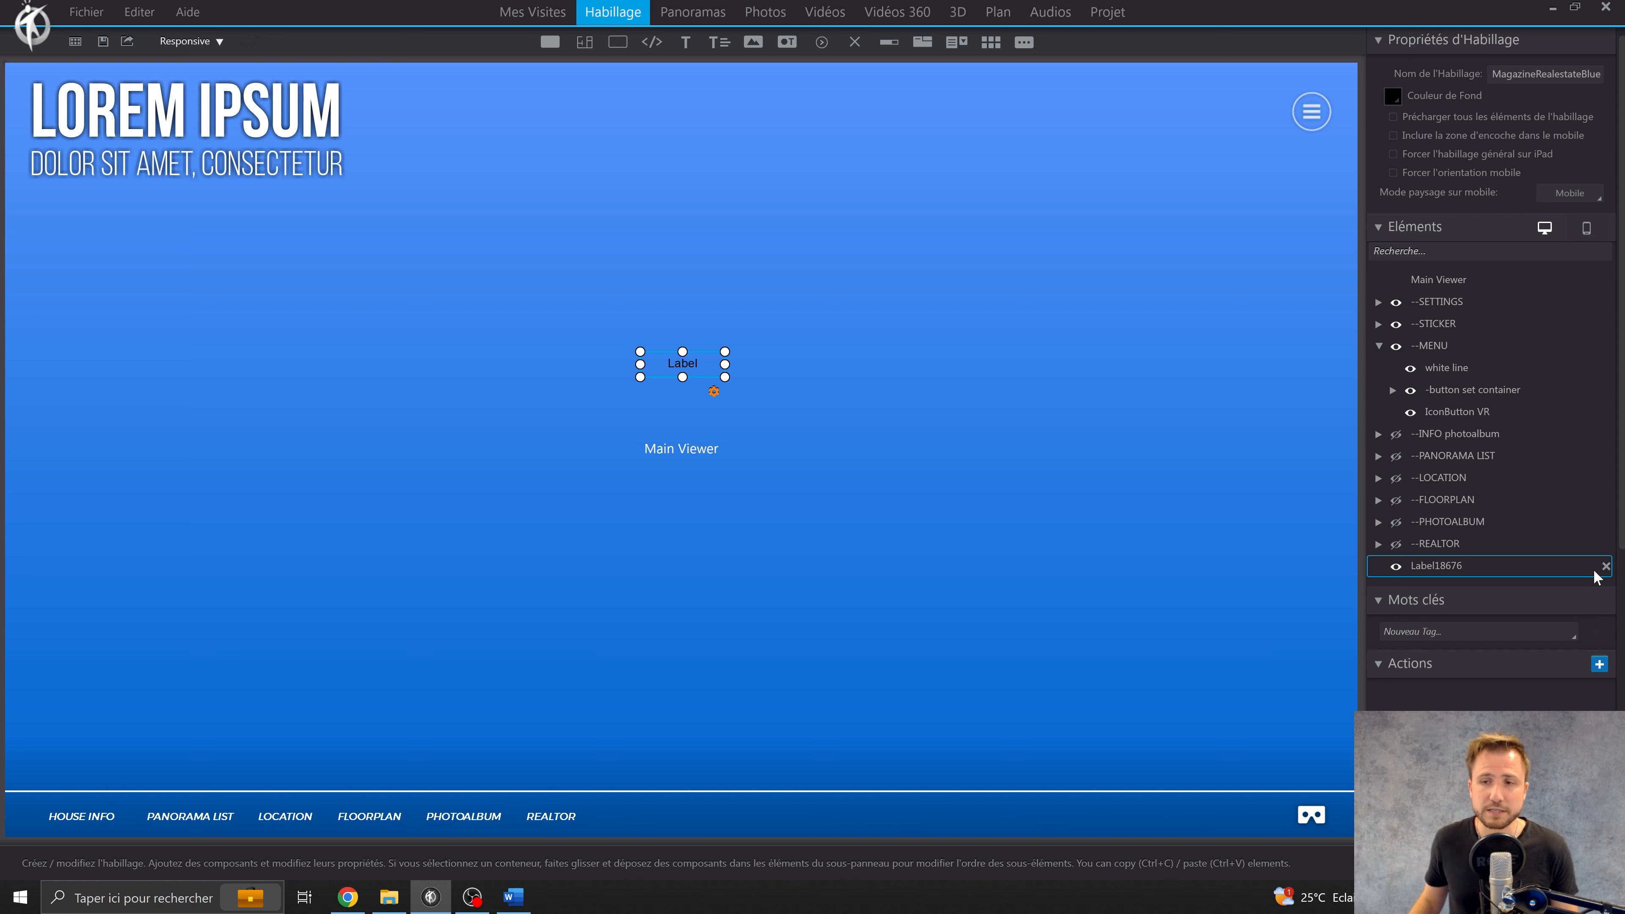
Step: Delete the label component from the skin
left_click(1606, 567)
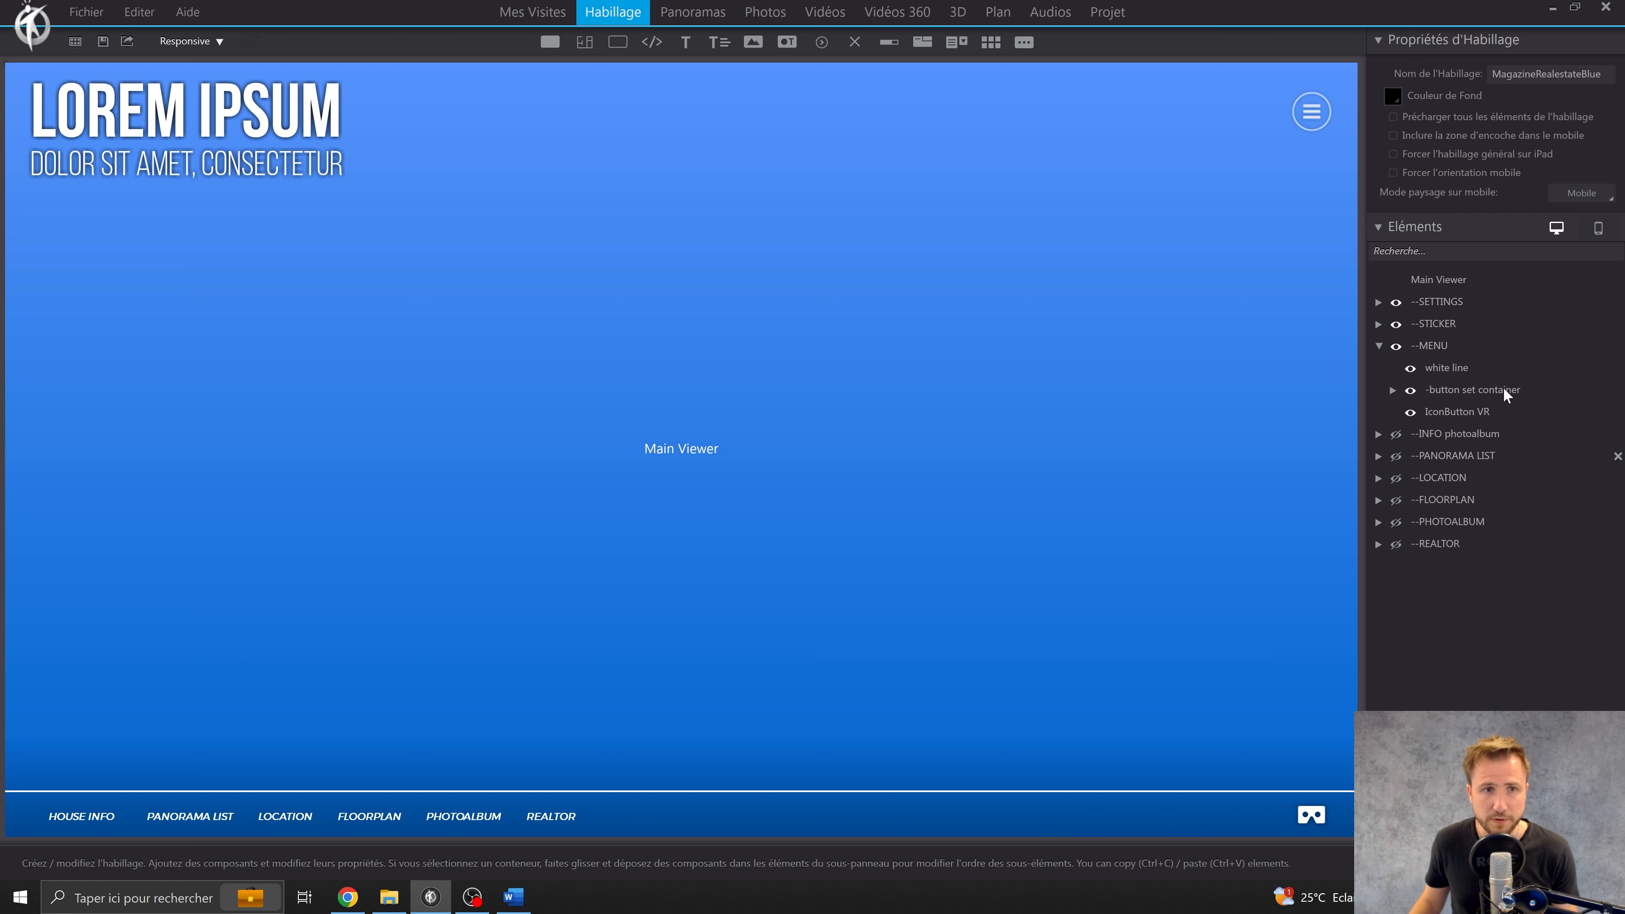
Step: Add a container to the skin, stretch it across the full width of the Main Viewer and centre it vertically
left_click(617, 44)
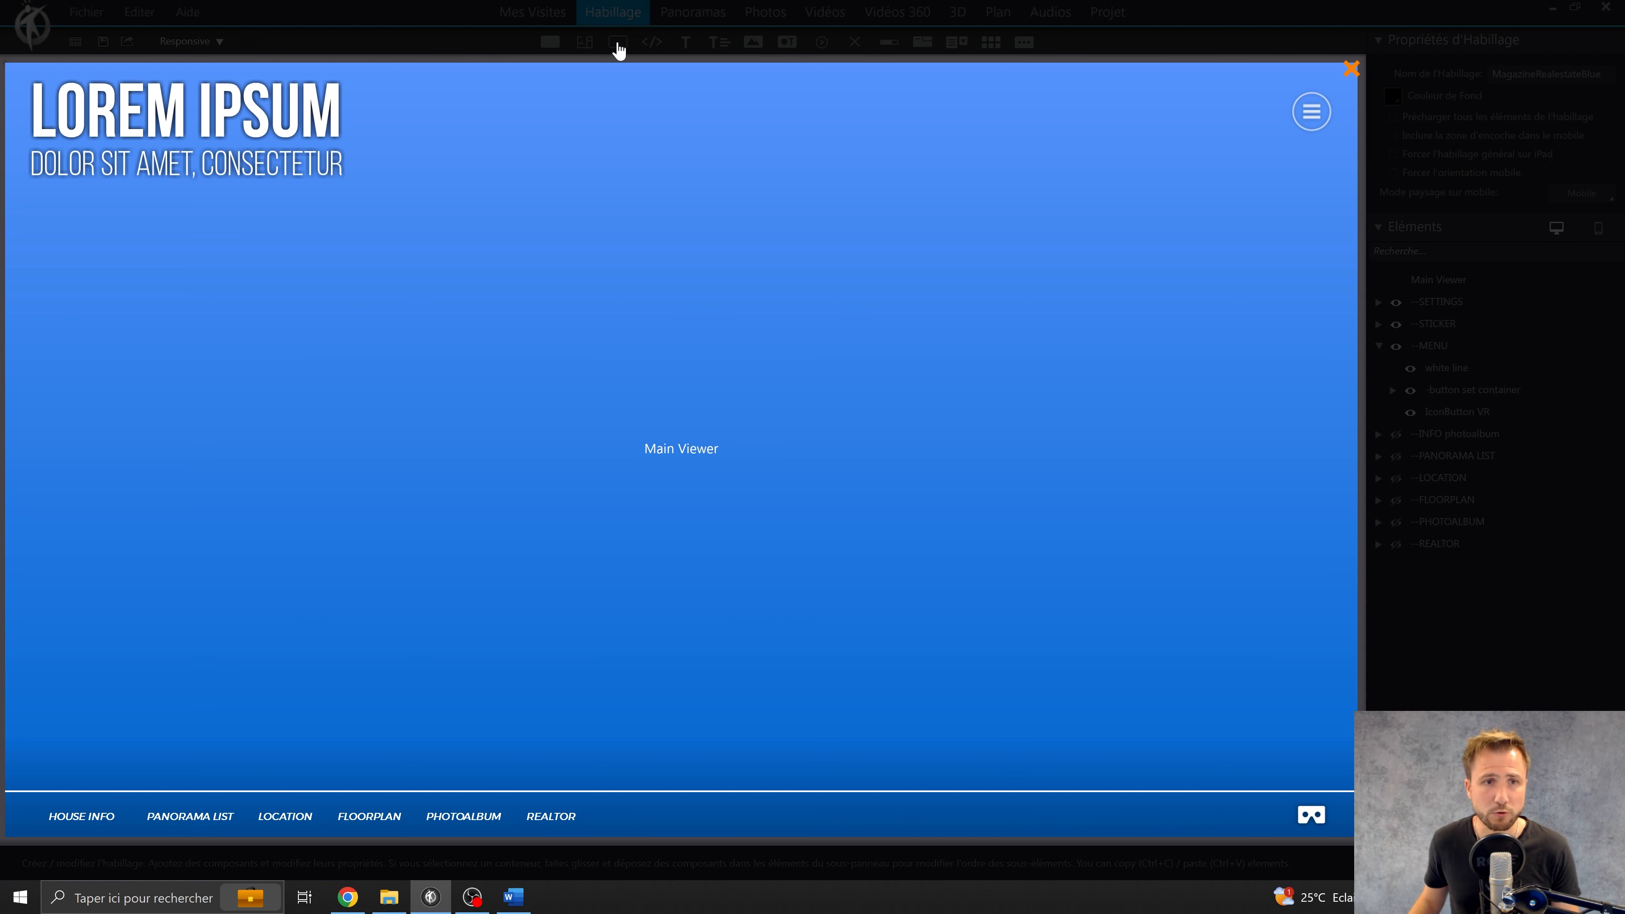
left_click(462, 301)
left_click_drag(537, 313, 61, 319)
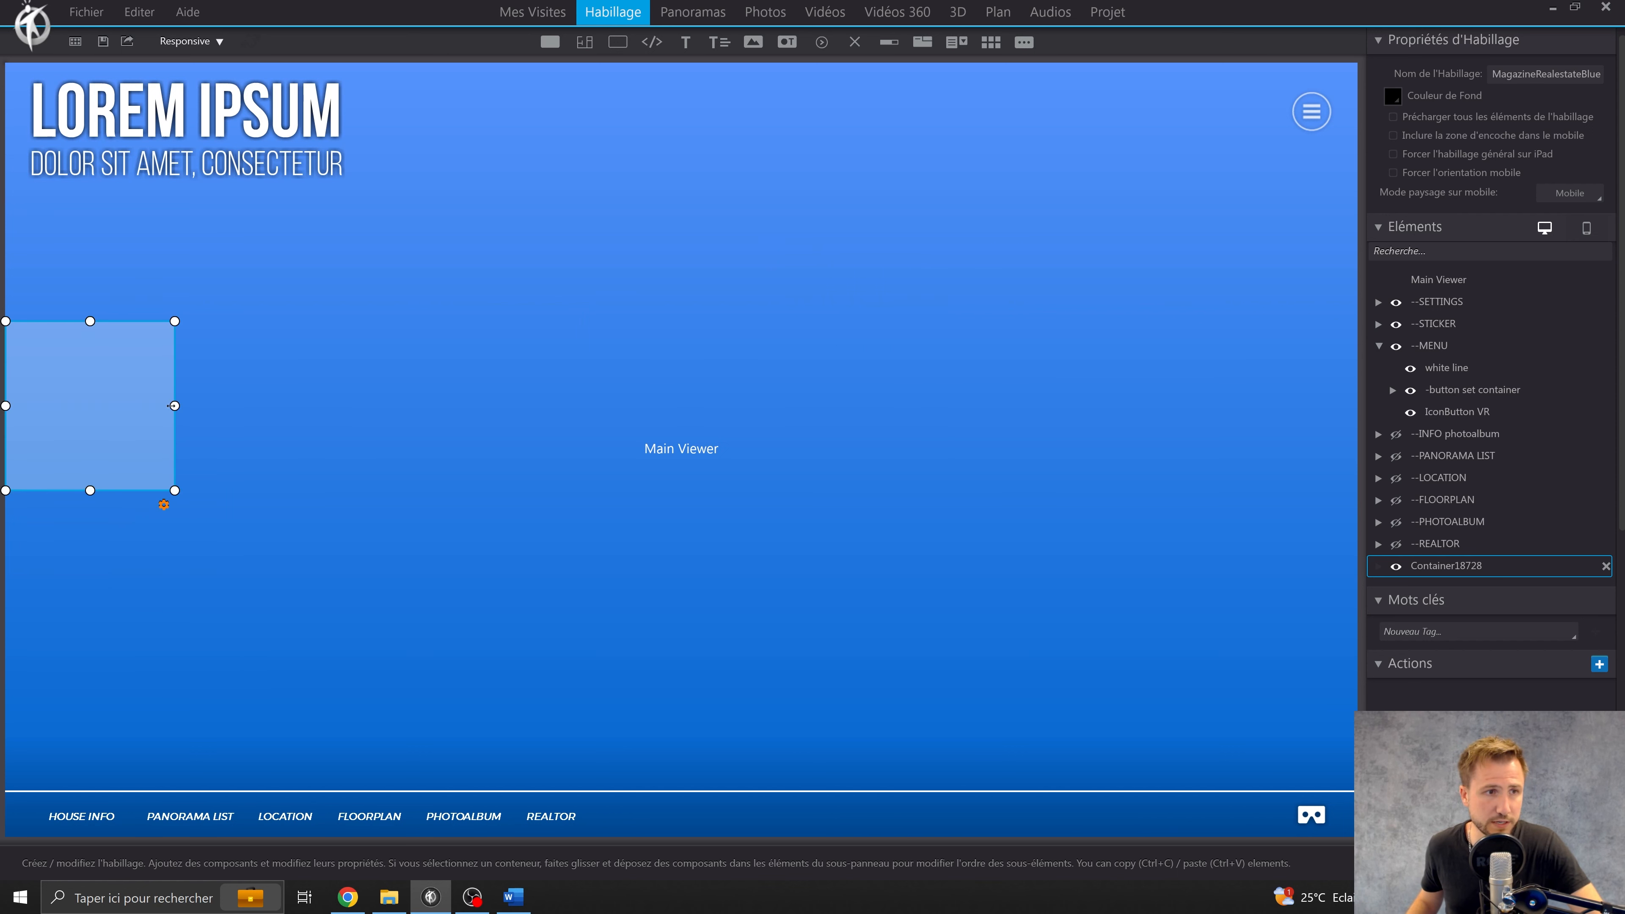
left_click_drag(175, 405, 1509, 397)
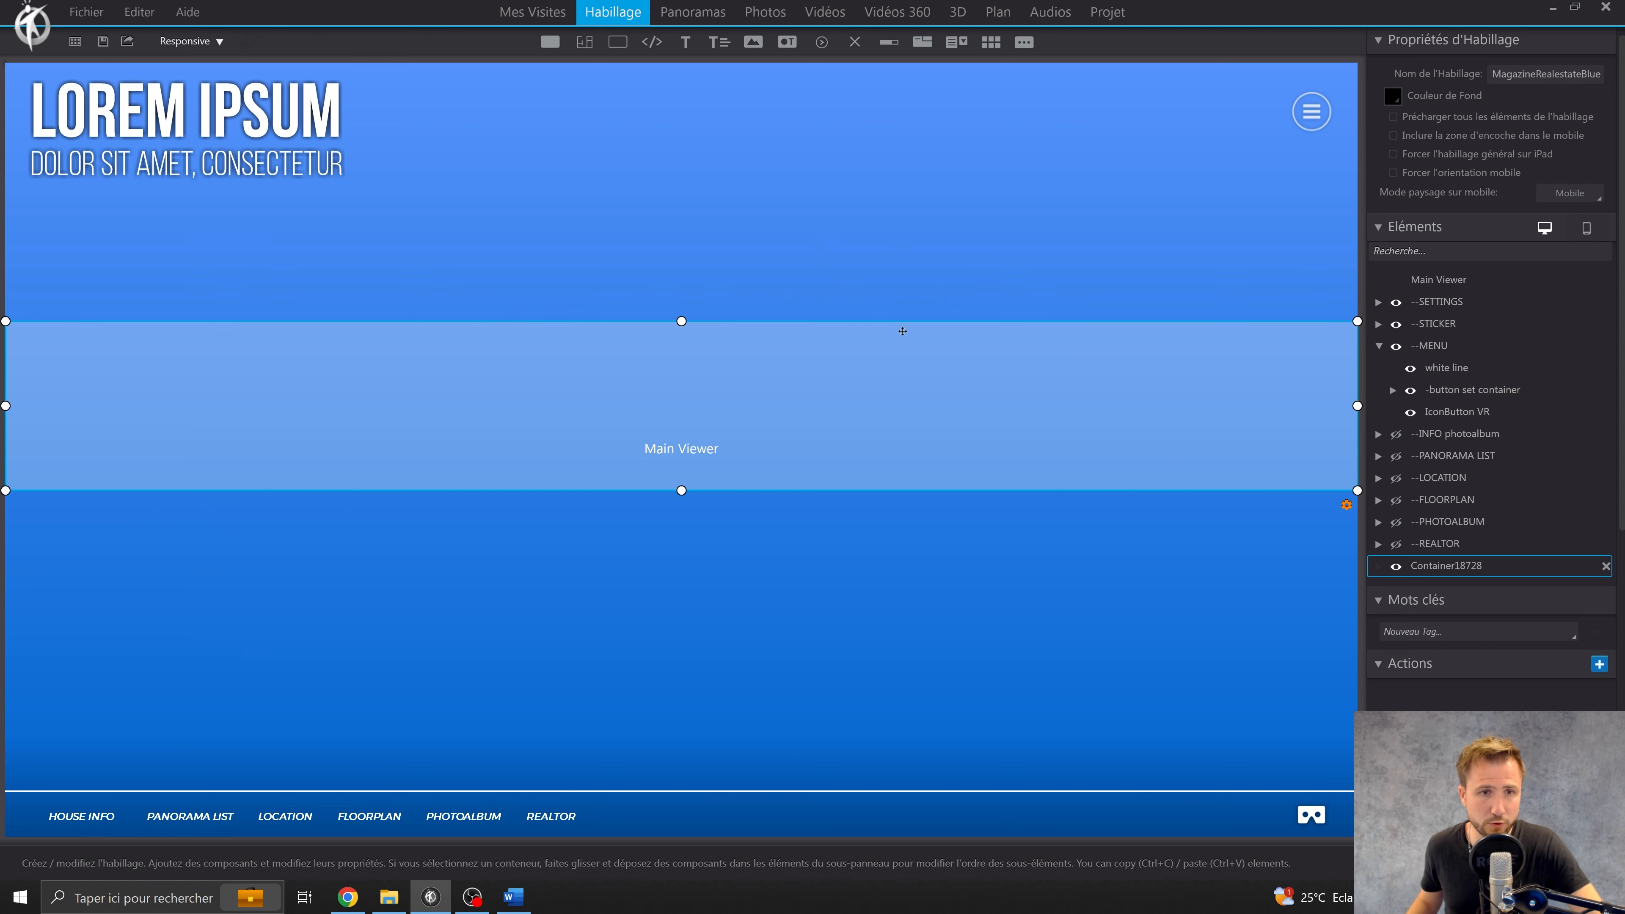
left_click_drag(901, 329, 902, 371)
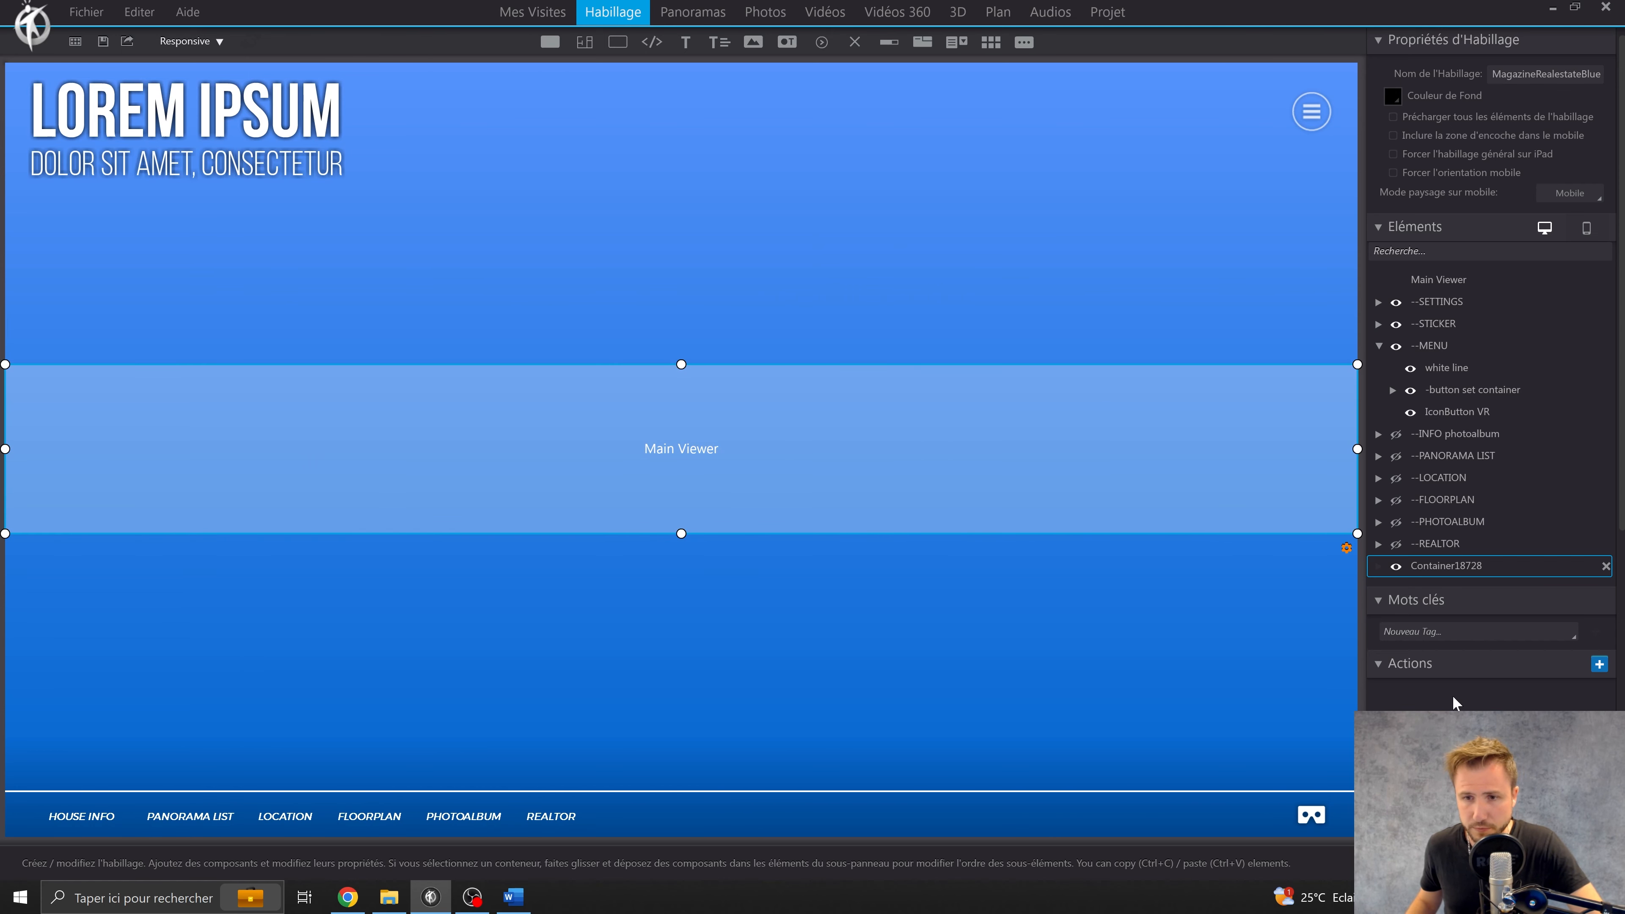
Step: Look through the container's properties and state styles, and toggle its visibility at startup off and back on
scroll(1428, 225, "down", 6)
left_click(1553, 265)
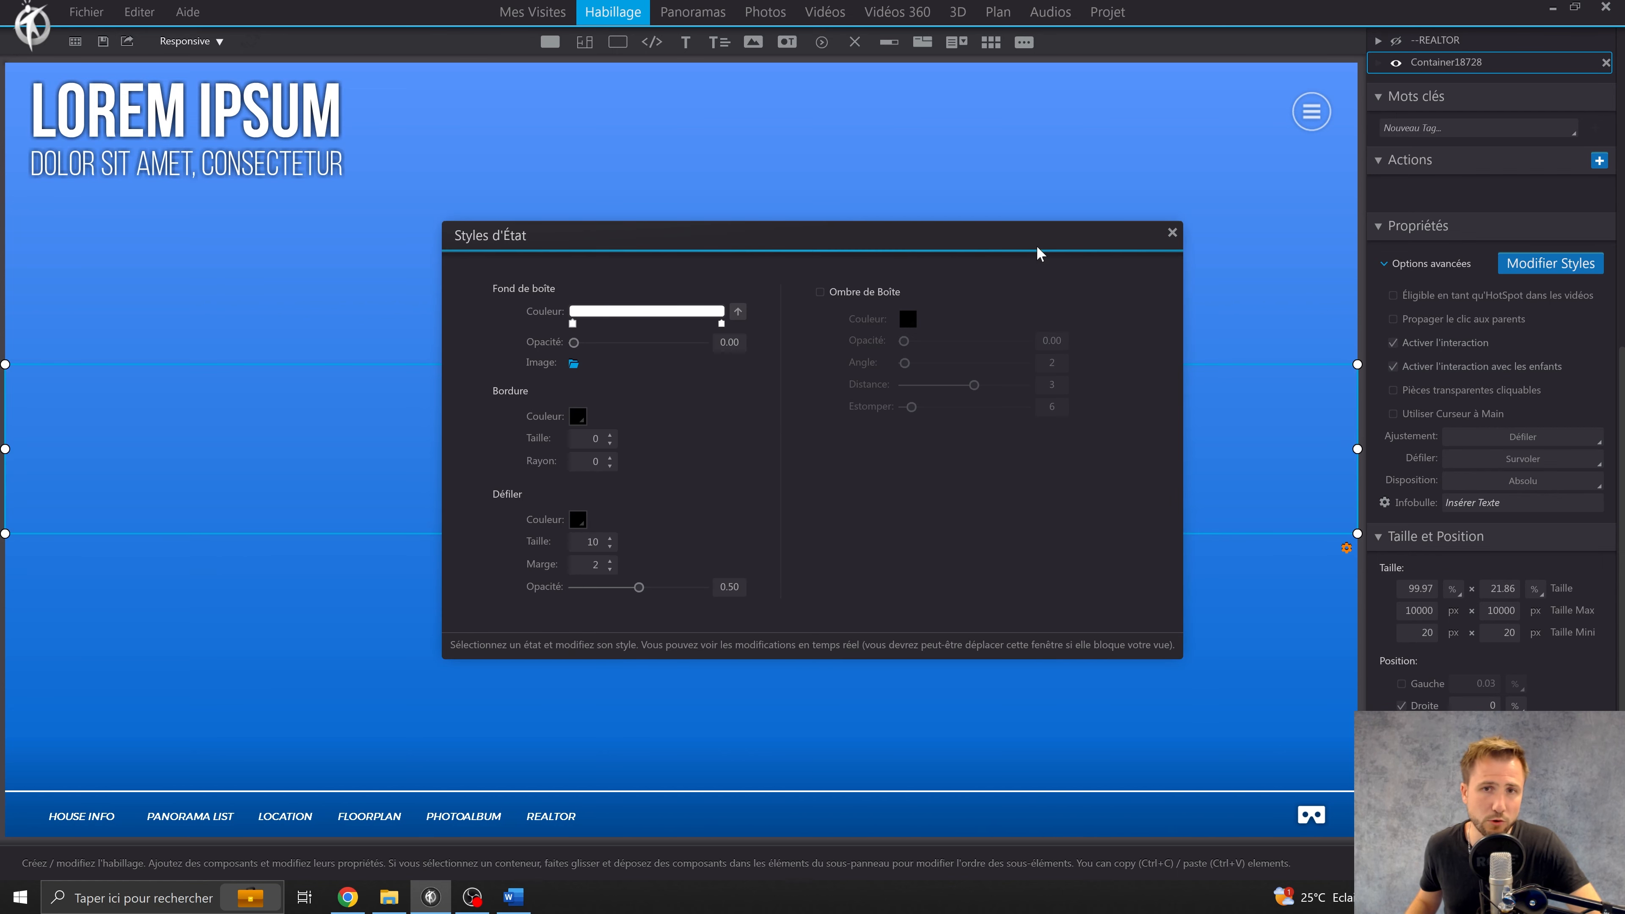
left_click(1172, 232)
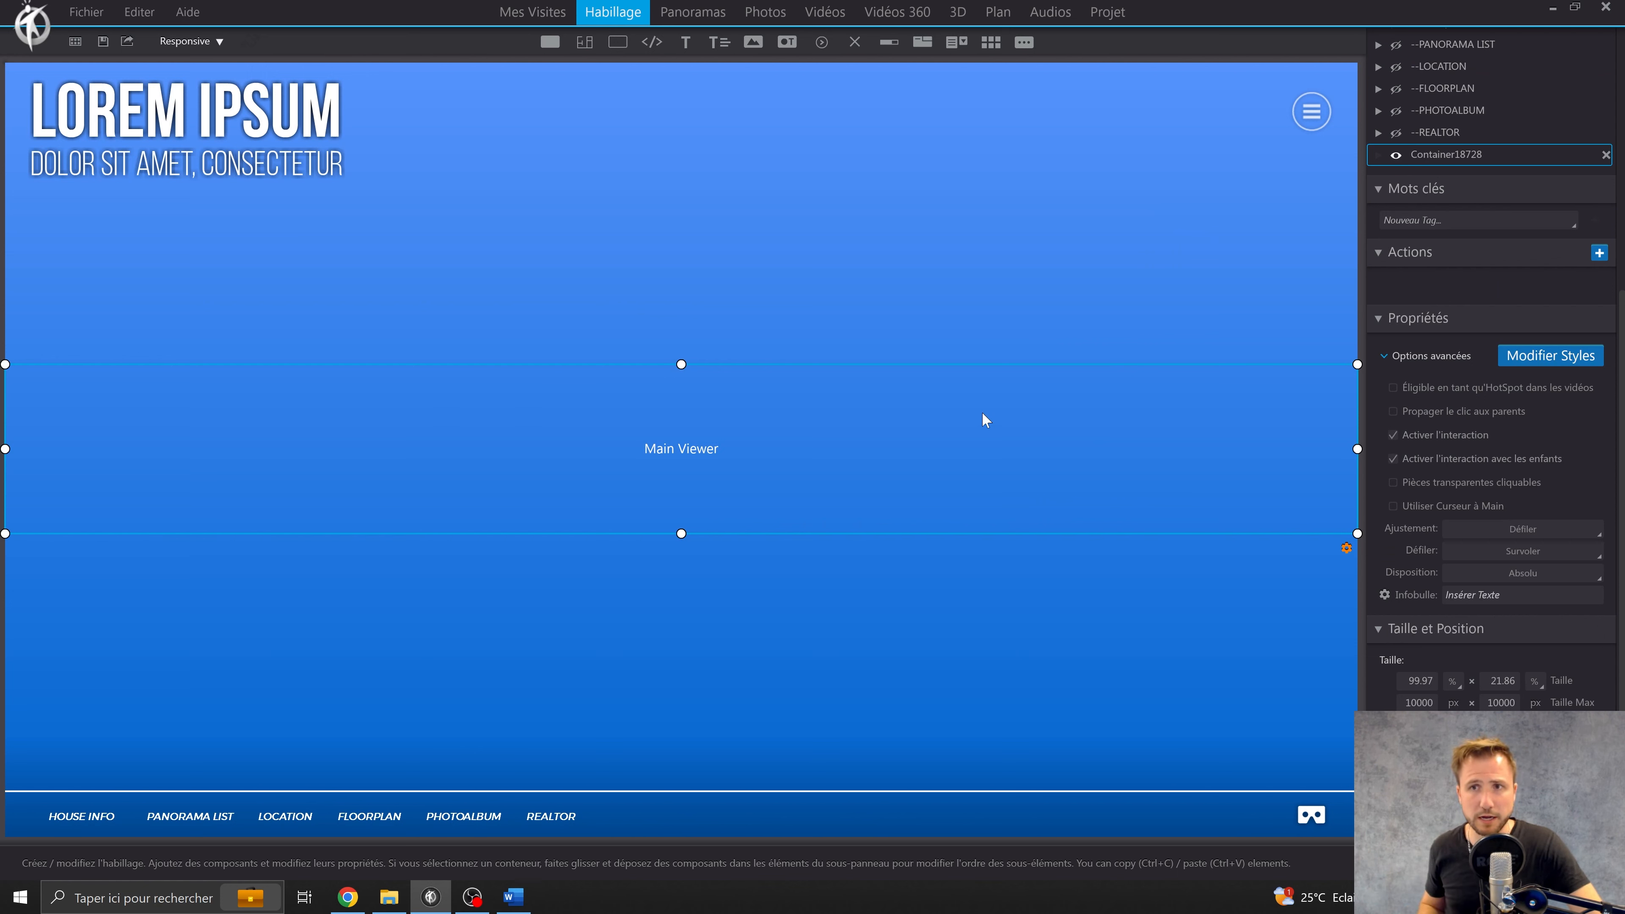
scroll(1426, 505, "up", 5)
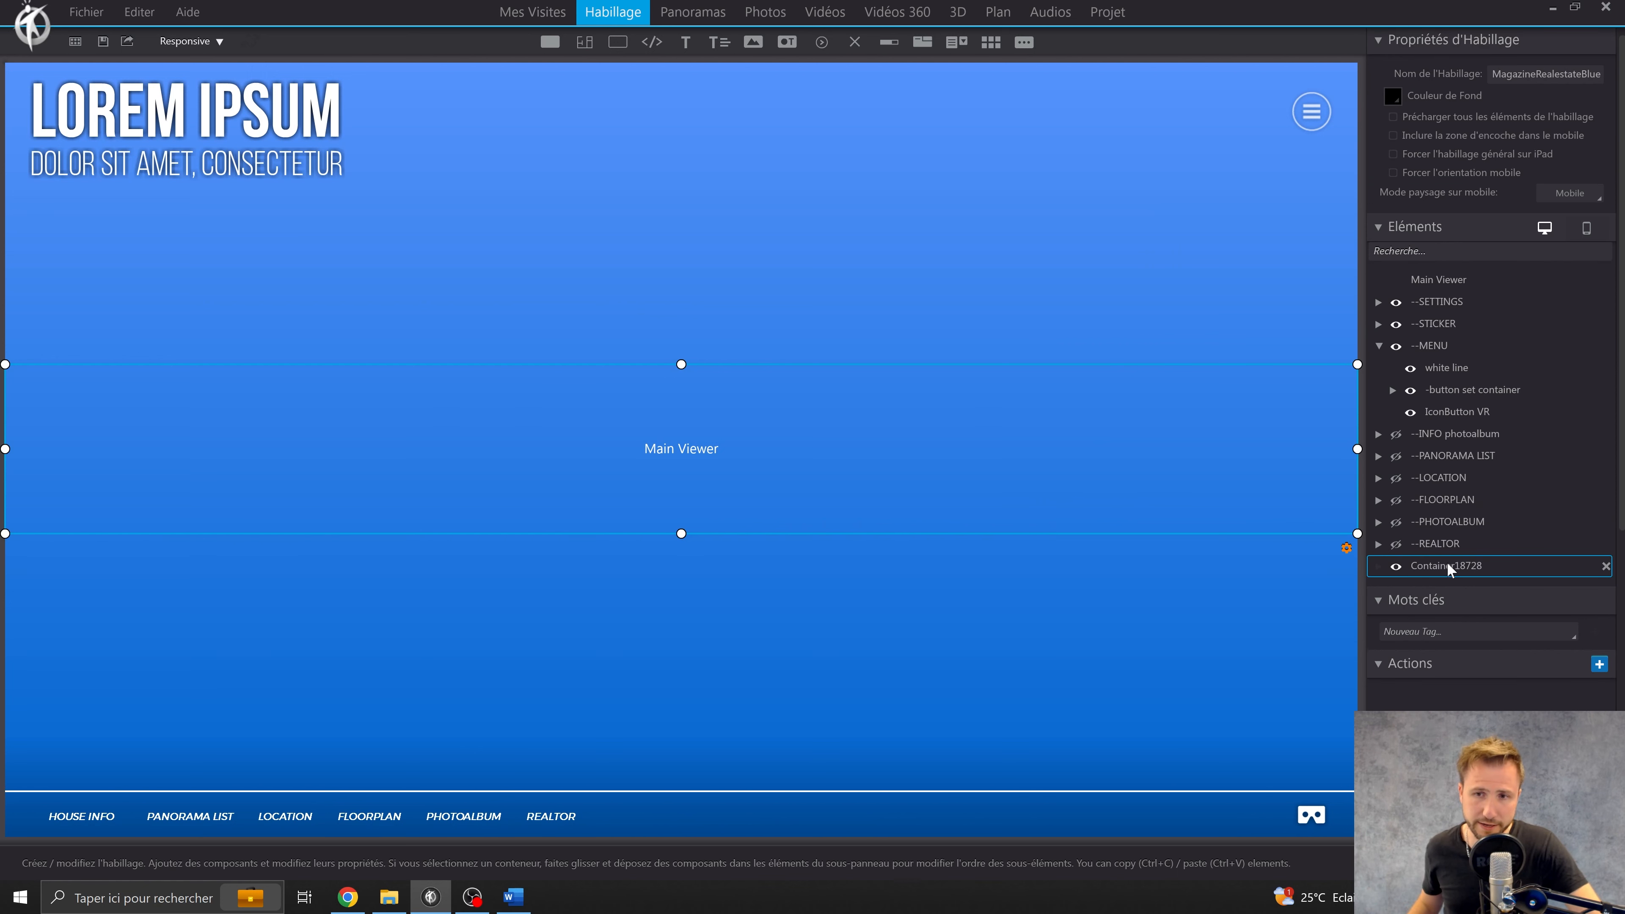
left_click(1395, 566)
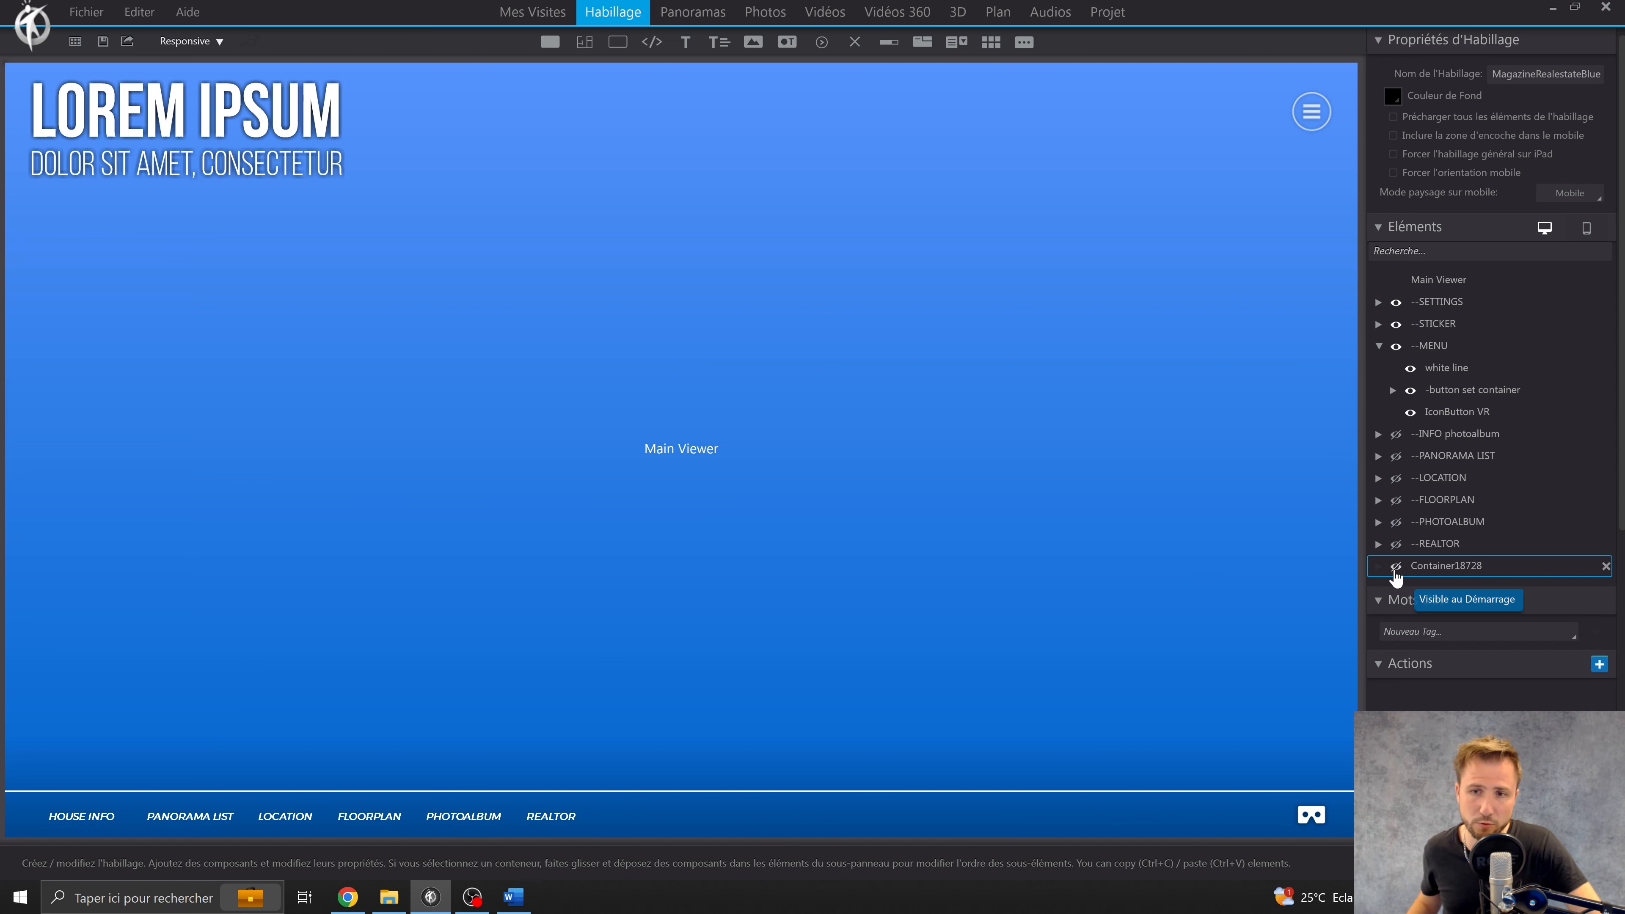
left_click(1396, 566)
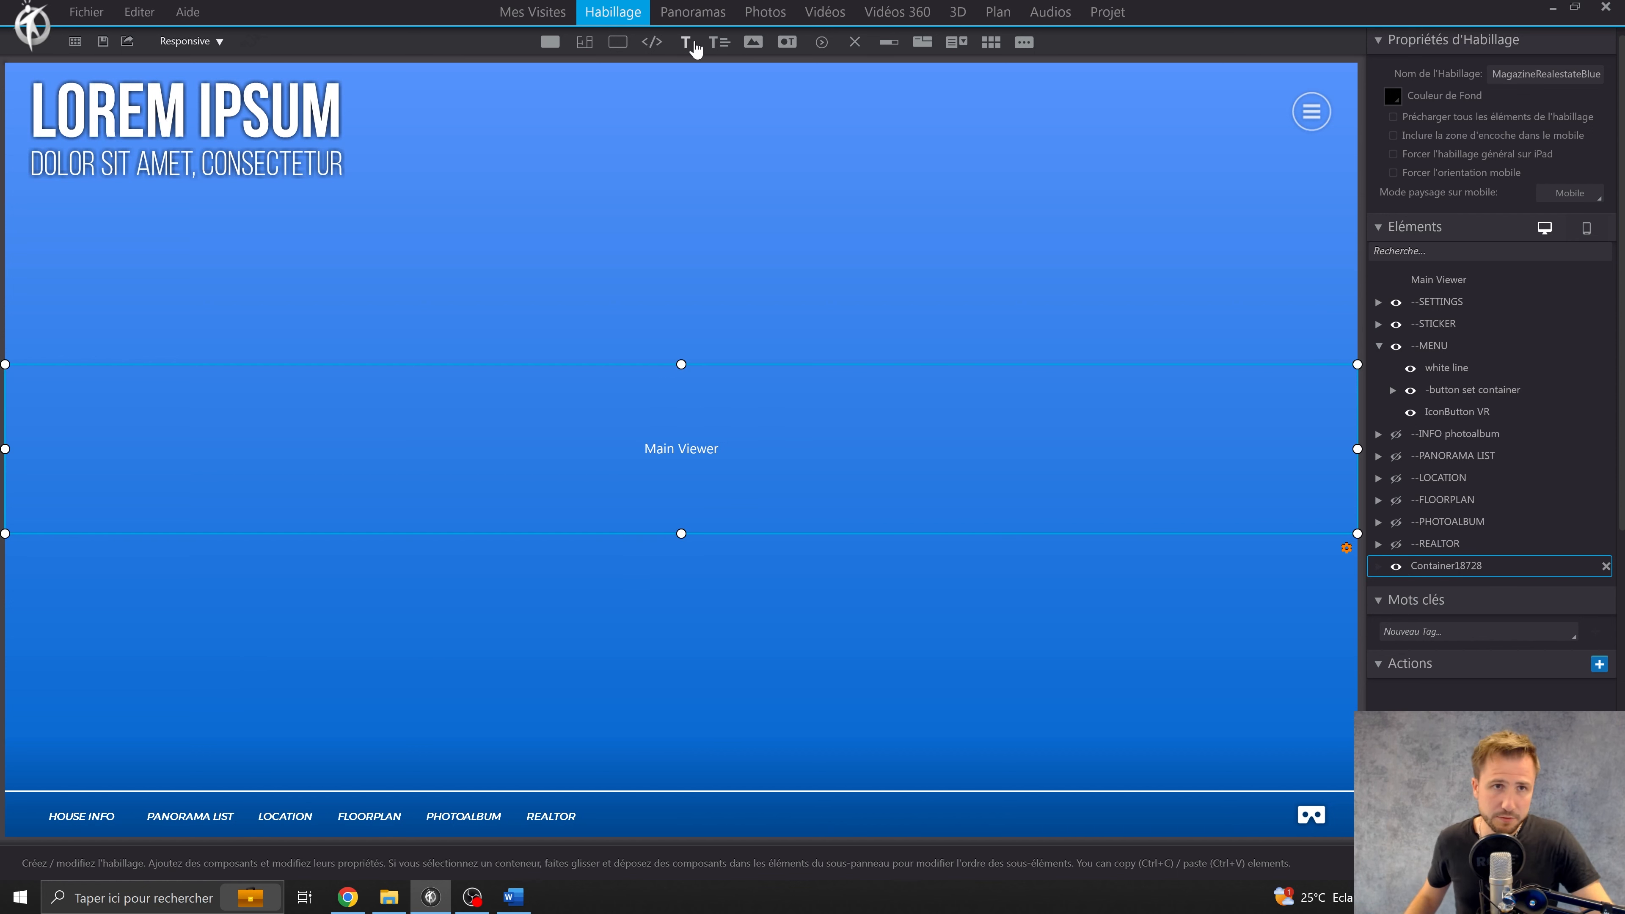
Step: Add a label inside the full-width container and select the container and its label in the element tree
left_click(686, 43)
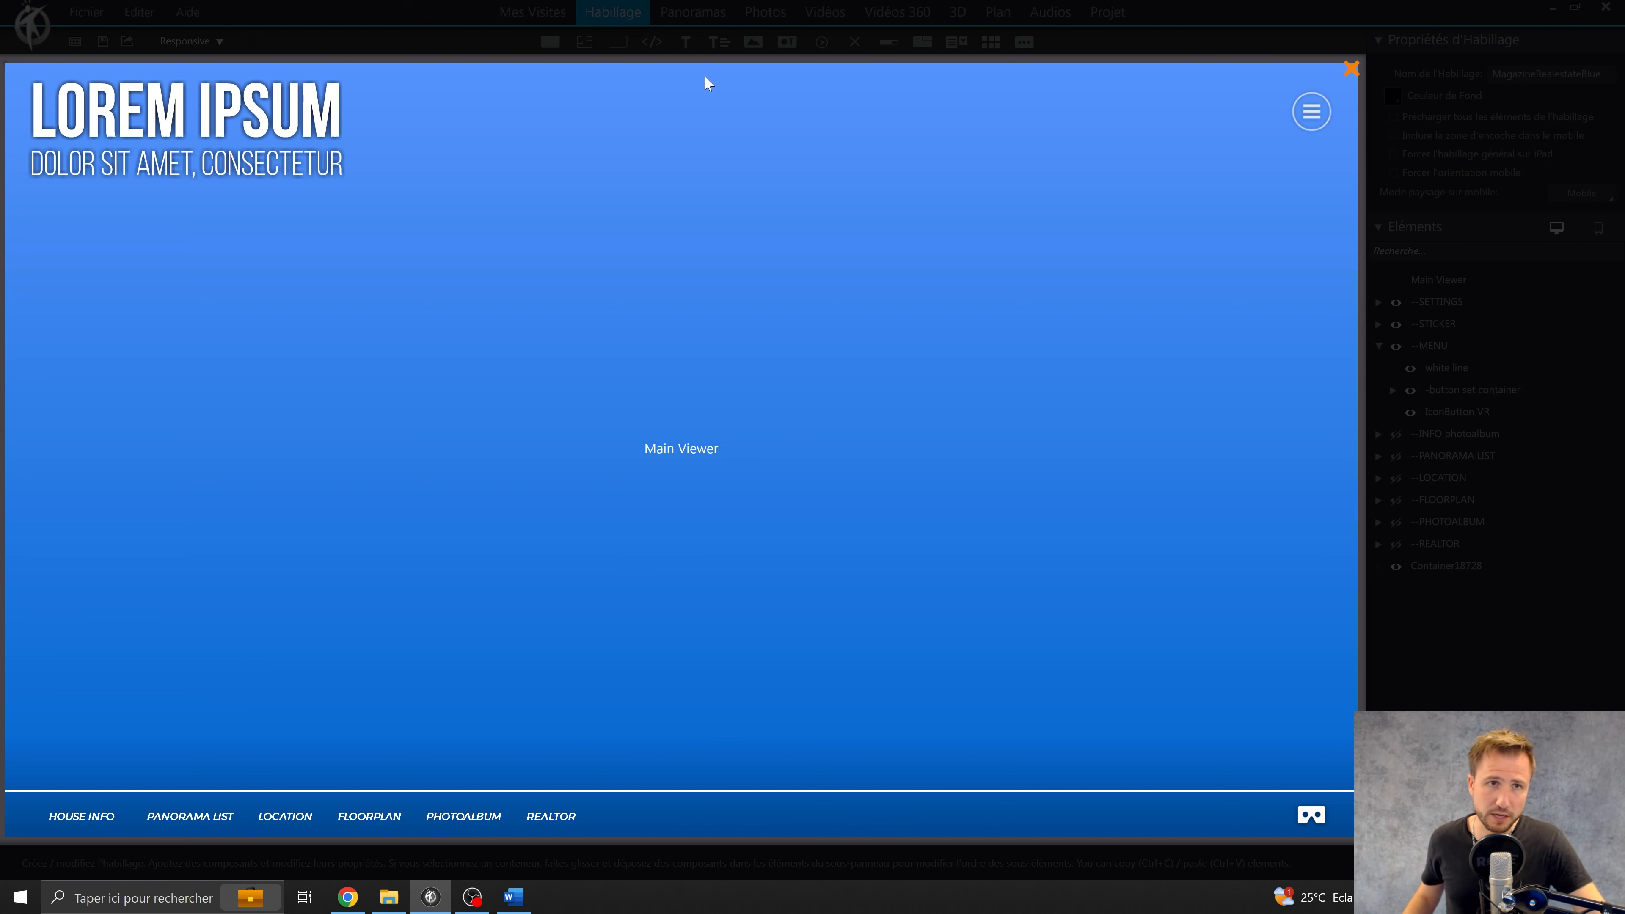
left_click(774, 426)
scroll(1507, 578, "down", 5)
scroll(1448, 470, "up", 5)
left_click(1422, 567)
left_click(1444, 587)
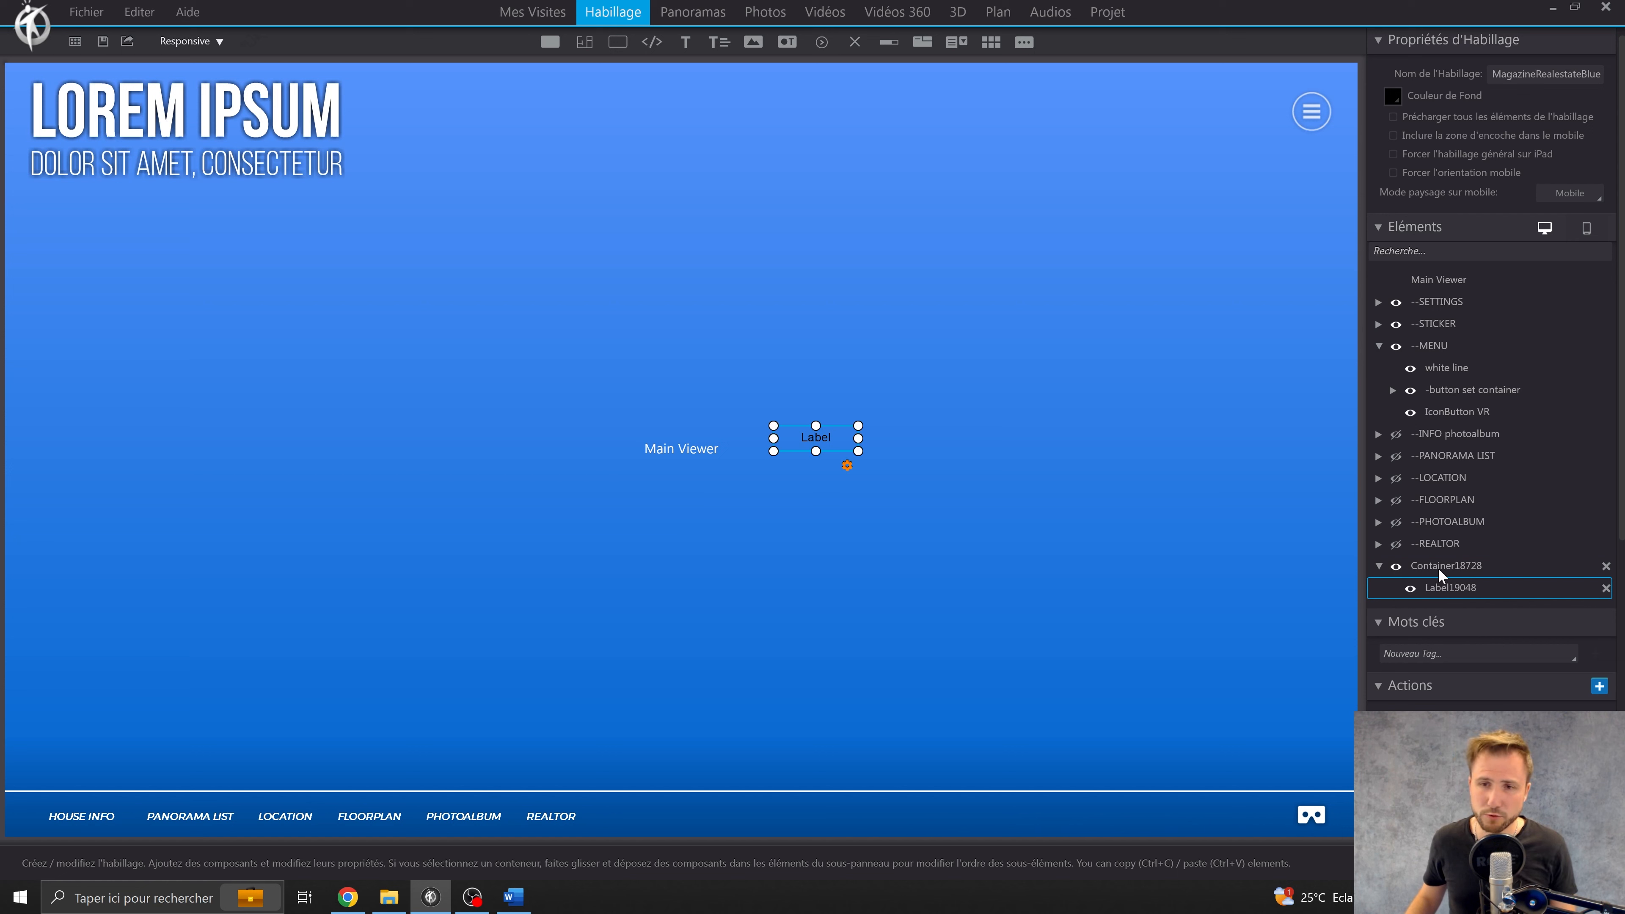
Step: Hide and show the container together with its nested label, and delete the container with its contents
left_click(1395, 567)
left_click(1395, 567)
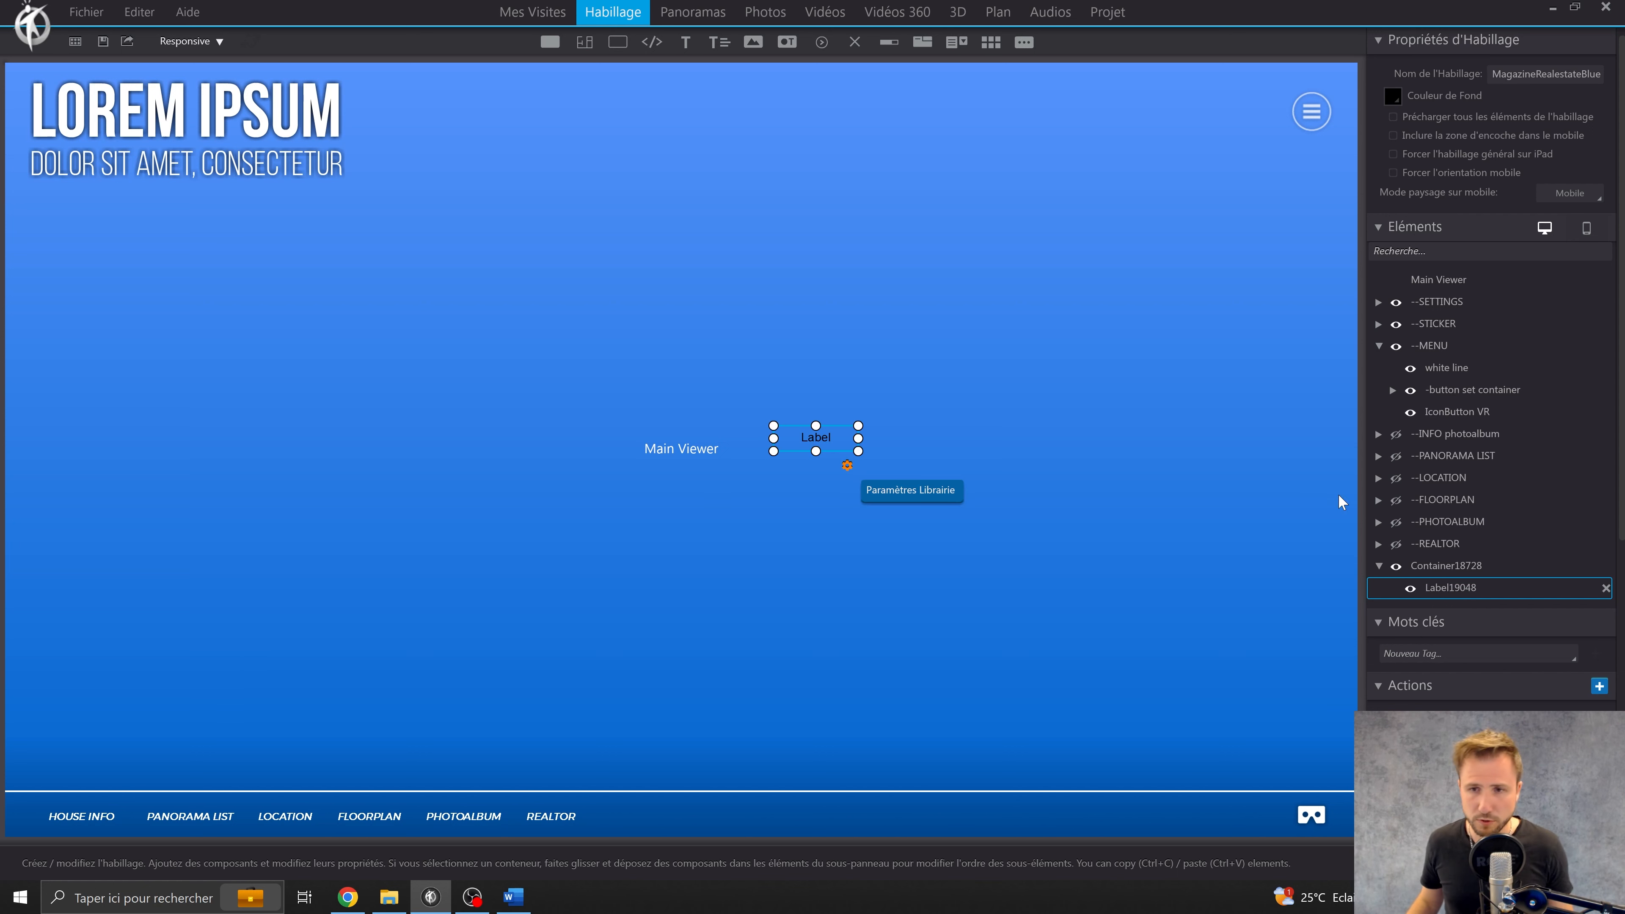
left_click(1437, 567)
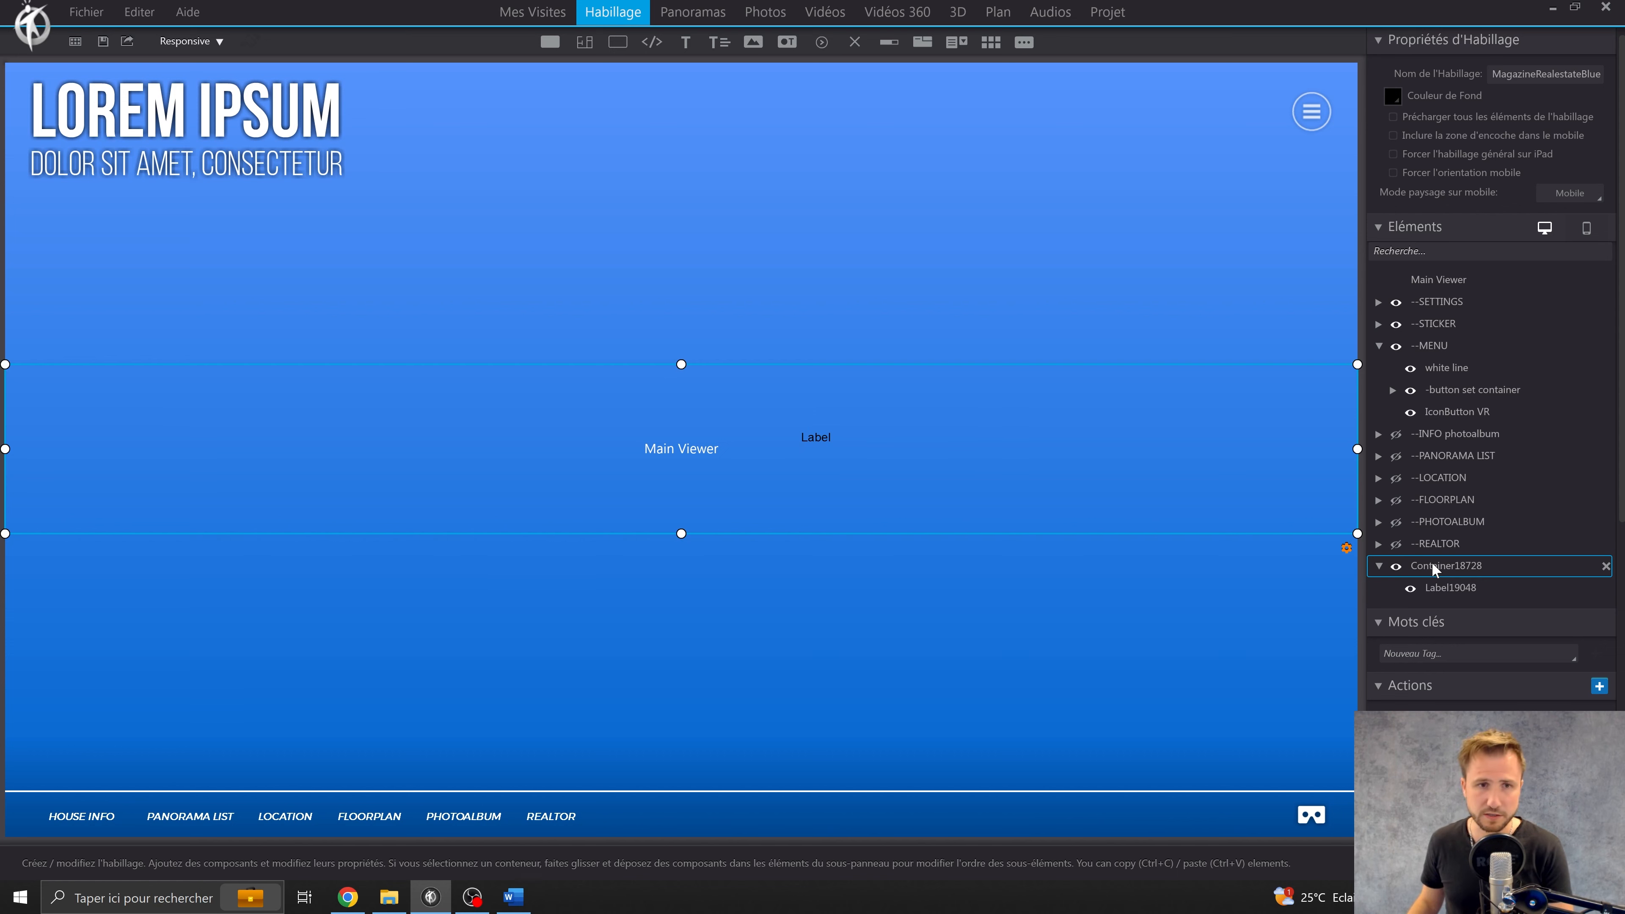
key("Delete")
Step: Examine which elements make up the home screen by selecting the STICKER titles, the round menu button and the MENU bar
left_click(284, 167)
left_click(443, 285)
left_click(383, 141)
left_click(380, 172)
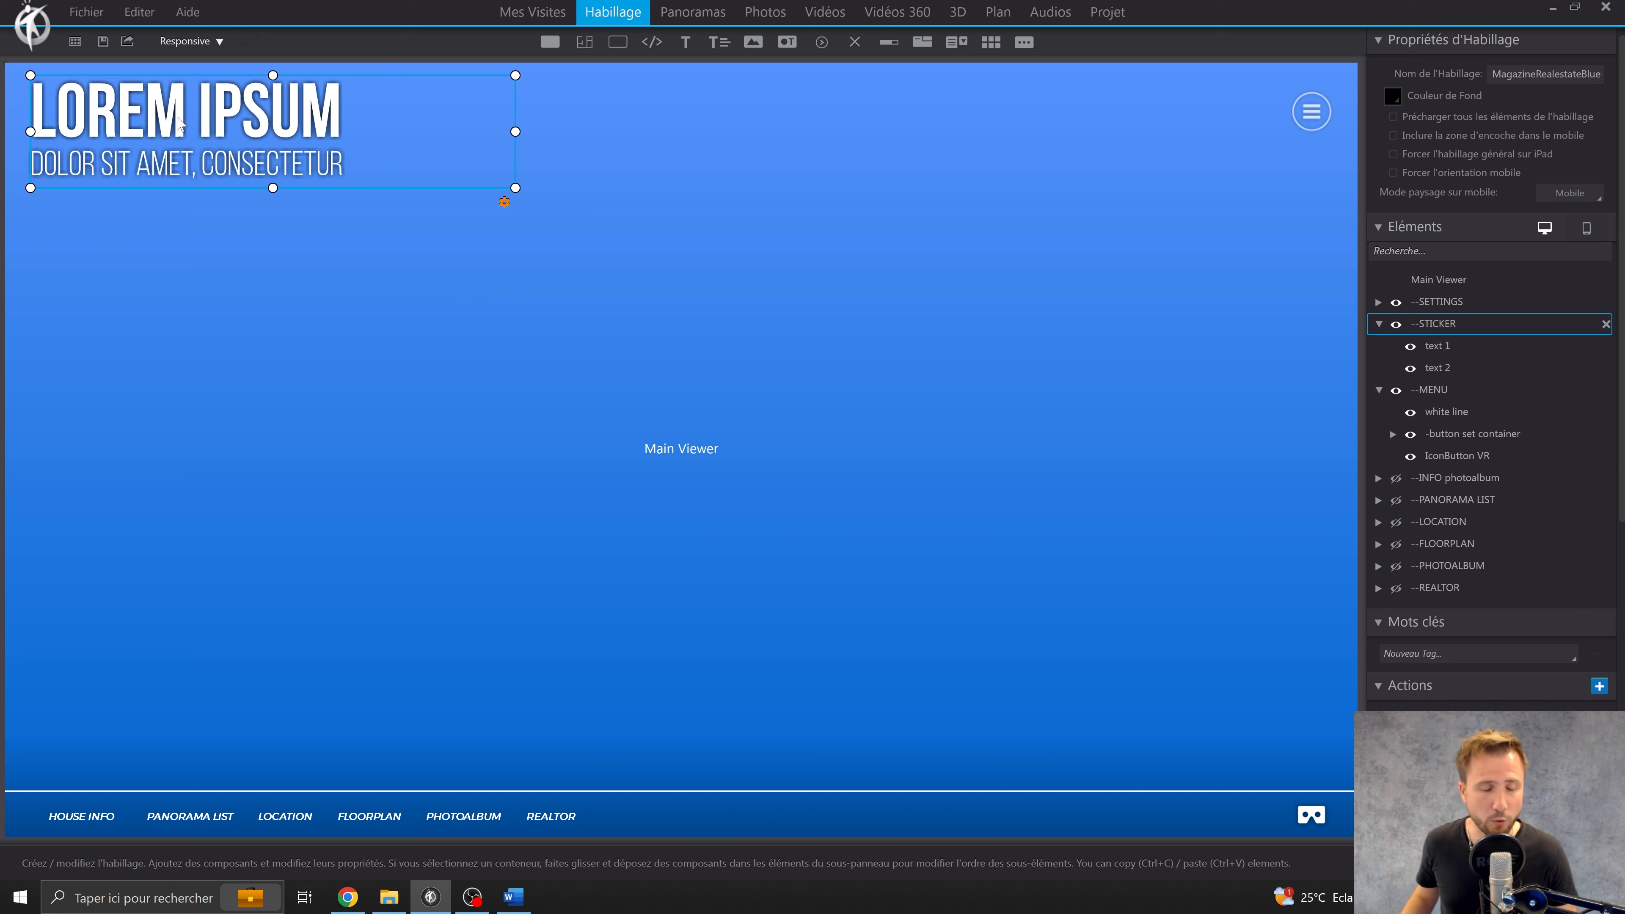
left_click(1316, 119)
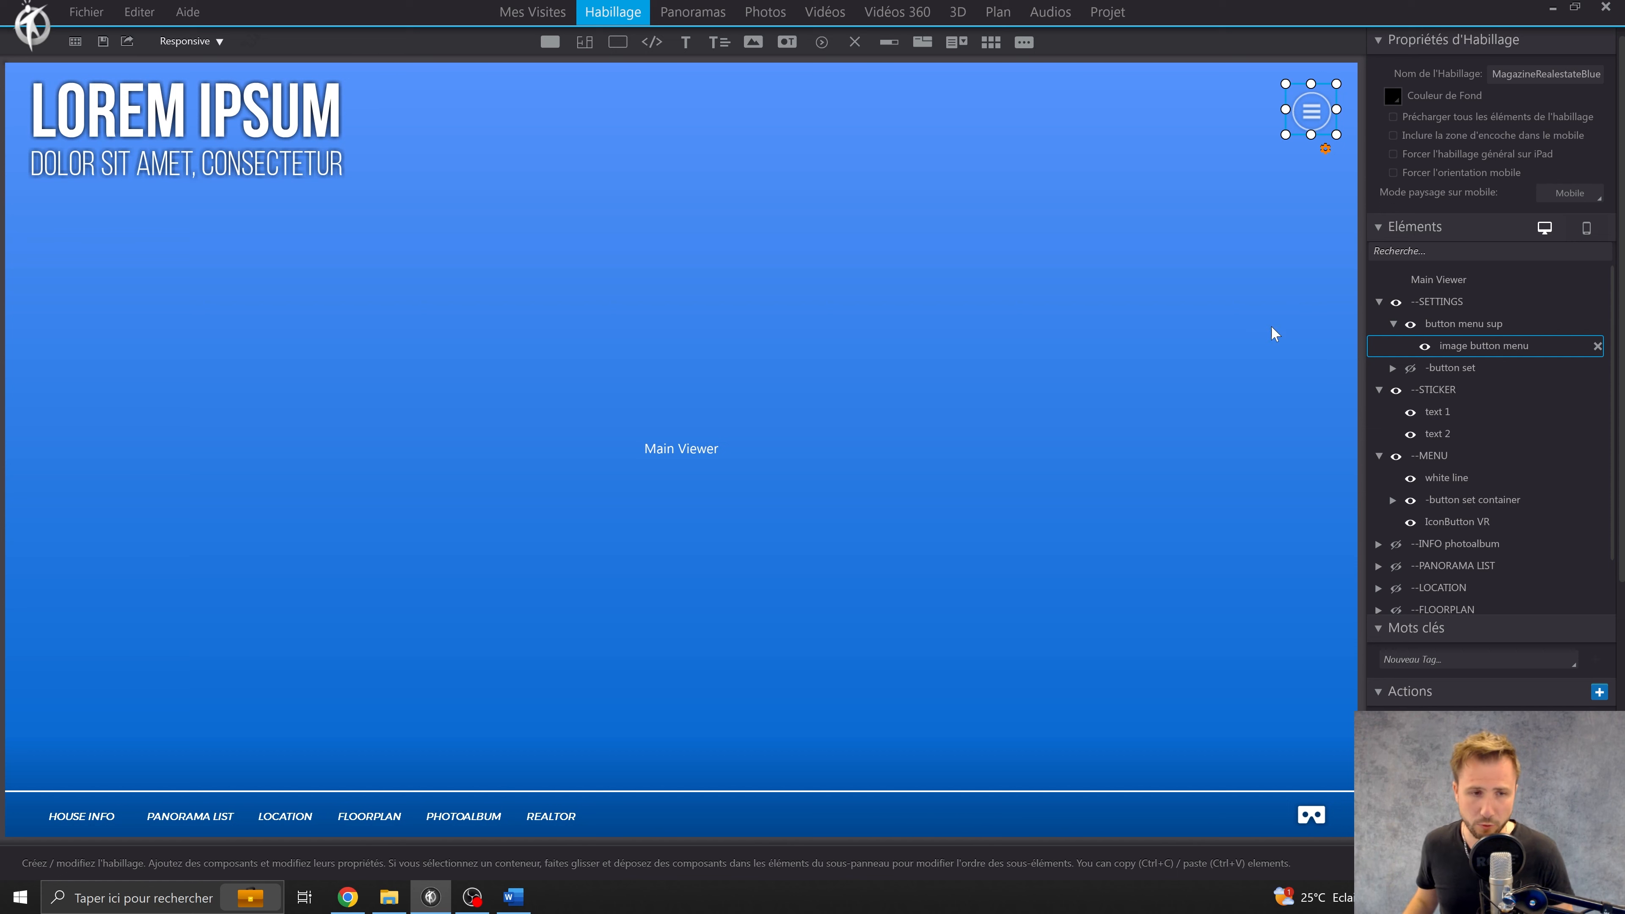
left_click(839, 823)
left_click(839, 769)
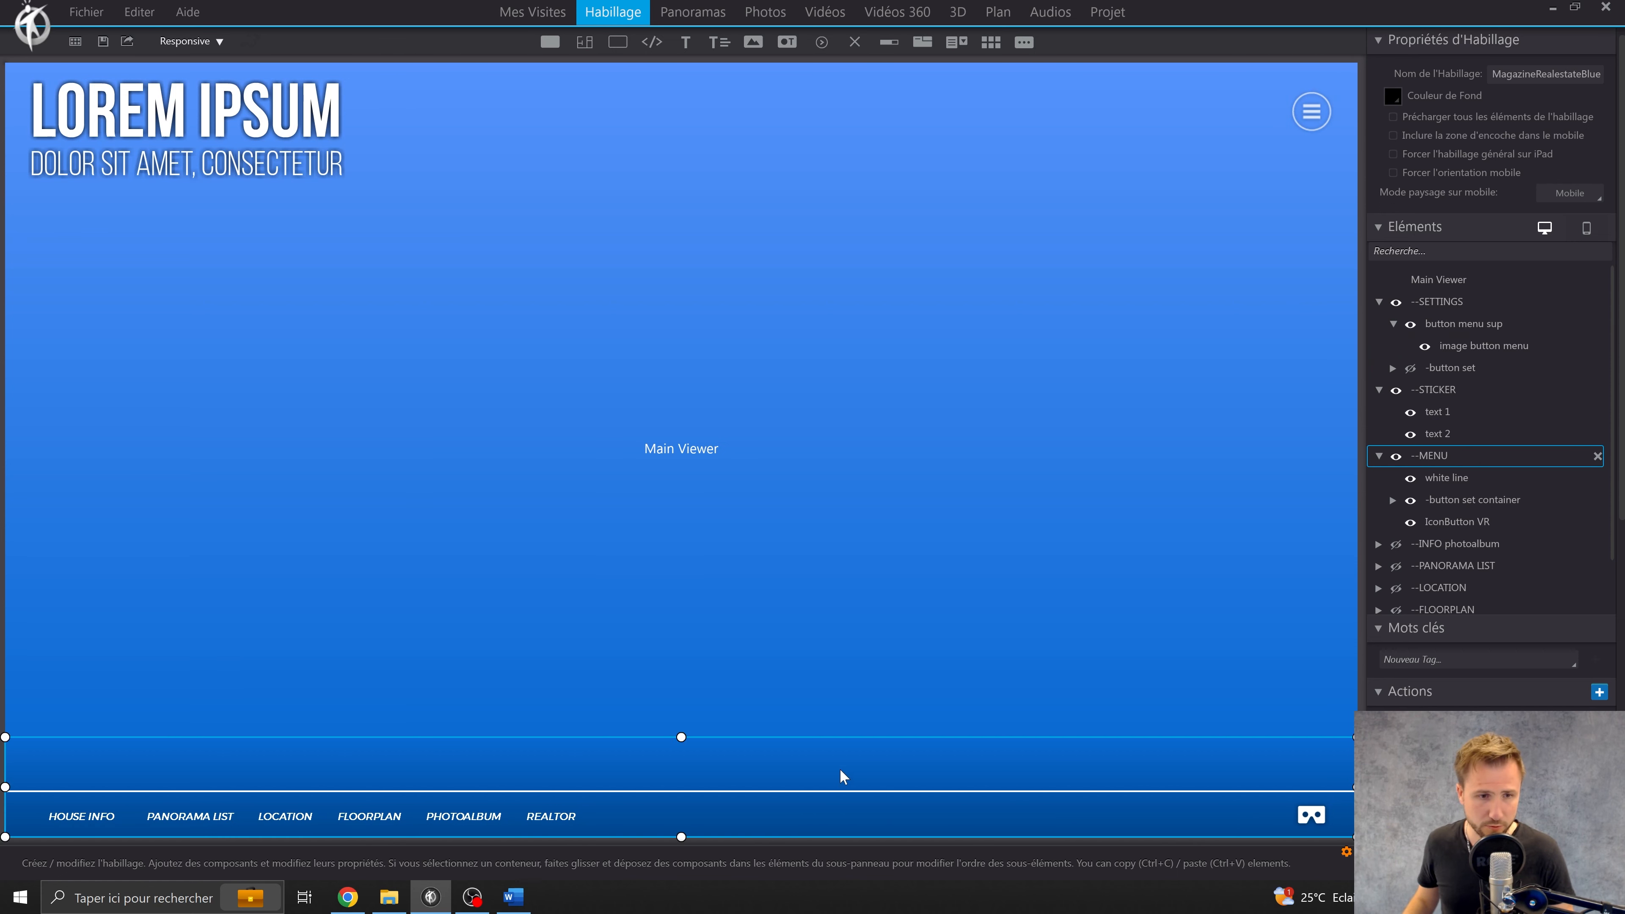
left_click(722, 797)
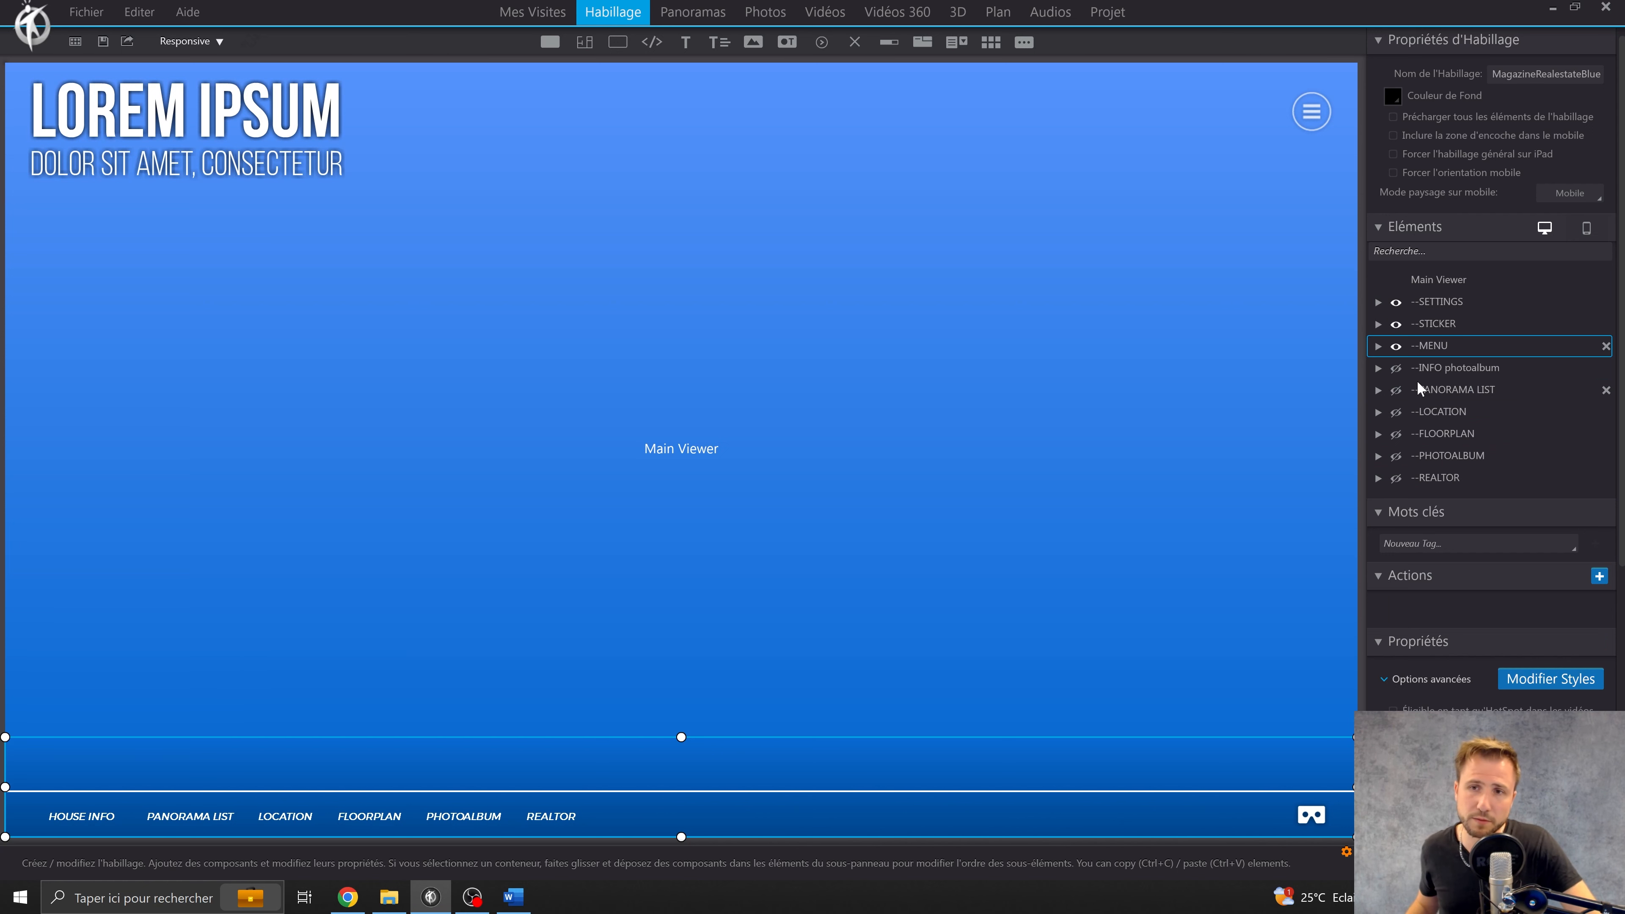
Step: Toggle the MENU container's visibility off and on, and examine its white line, button set container and VR icon
left_click(1396, 346)
left_click(1396, 346)
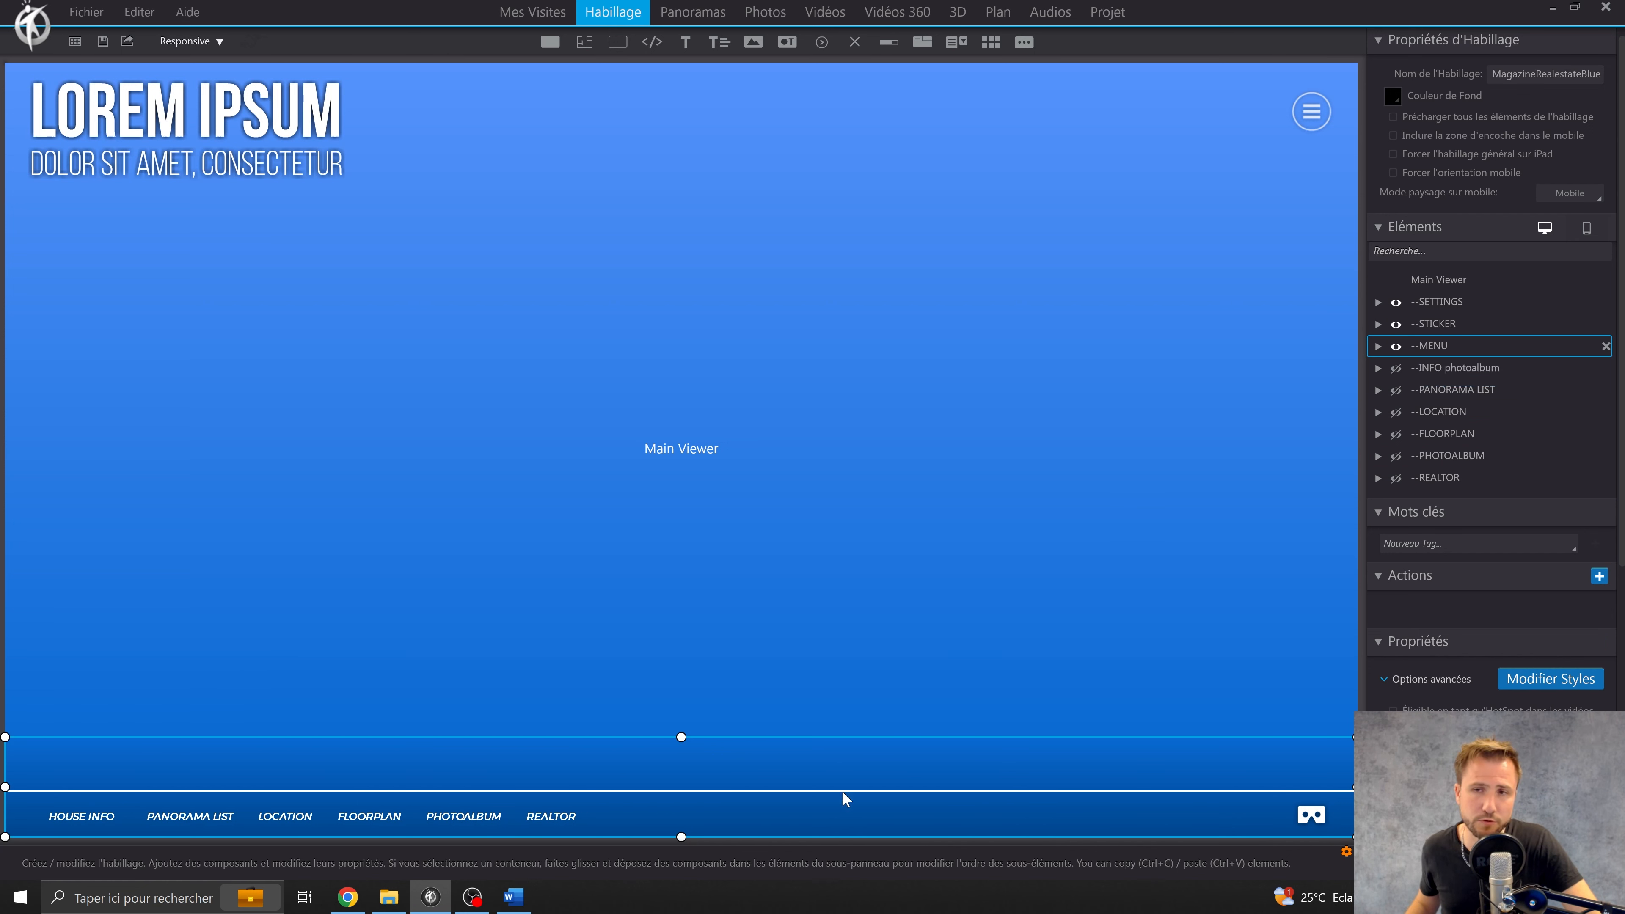
left_click(1379, 345)
left_click(1457, 366)
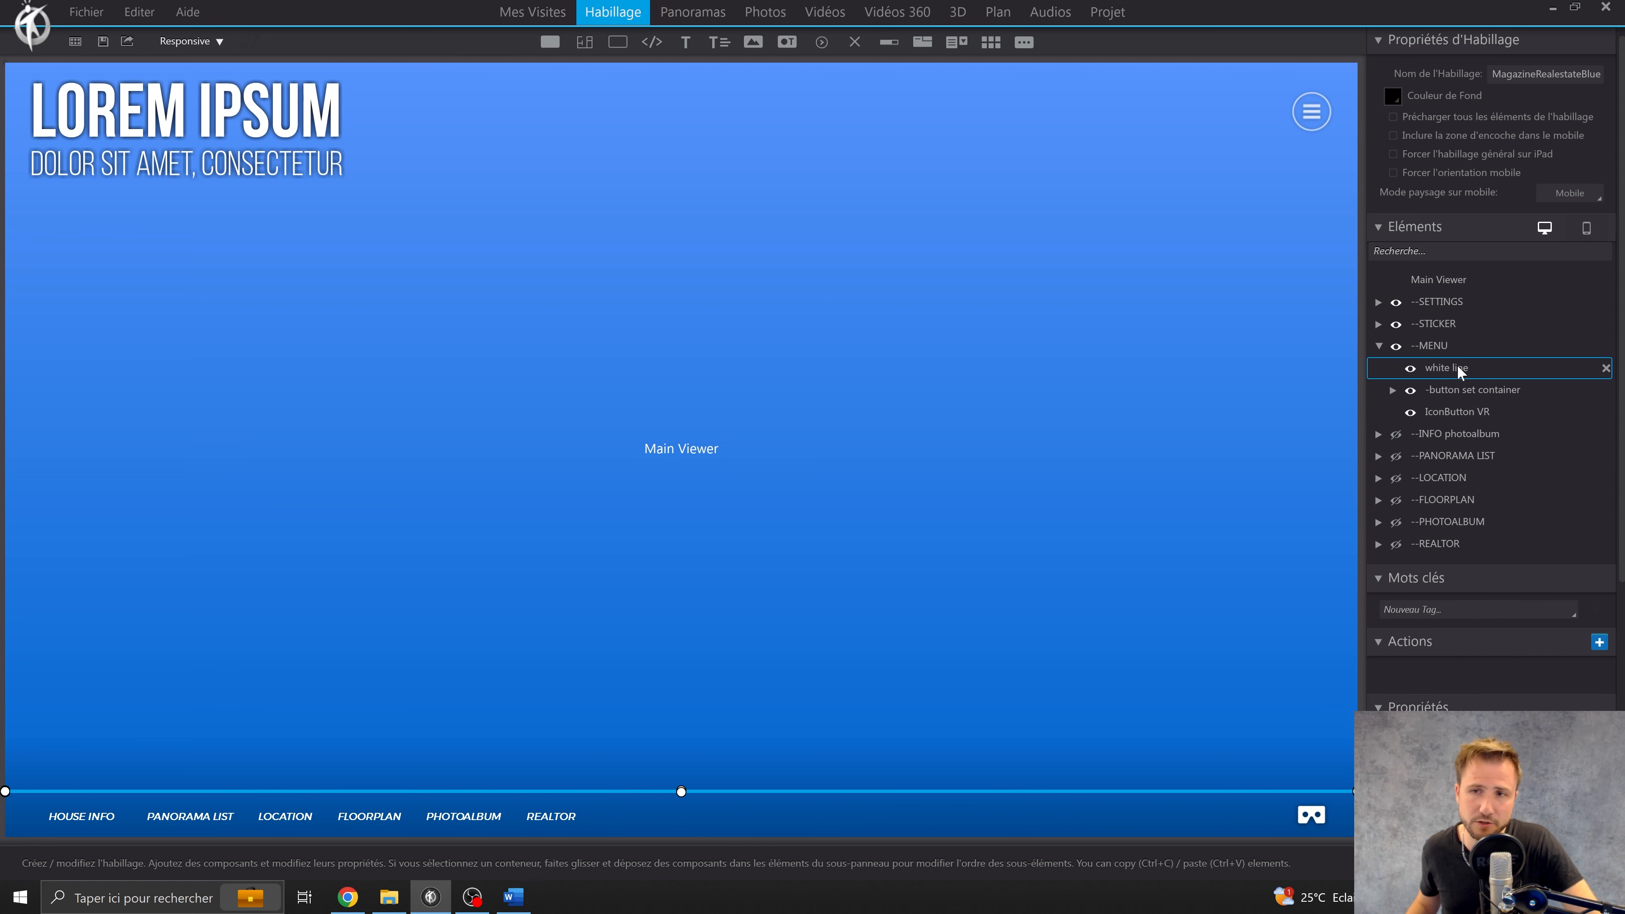
left_click(1482, 393)
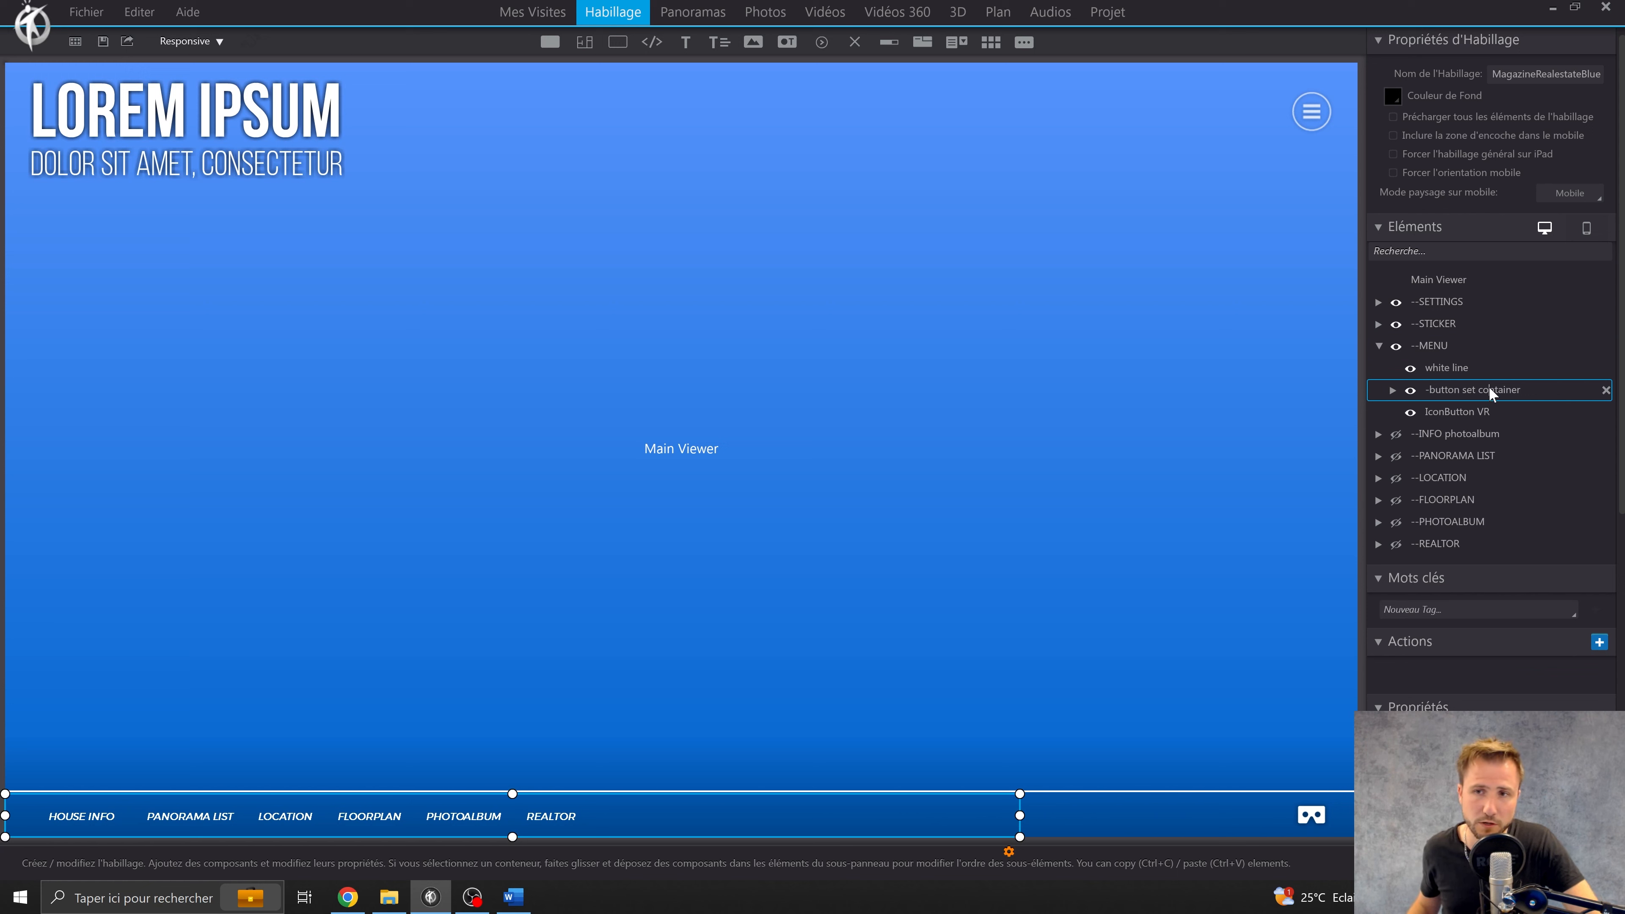
left_click_drag(1517, 390, 1423, 390)
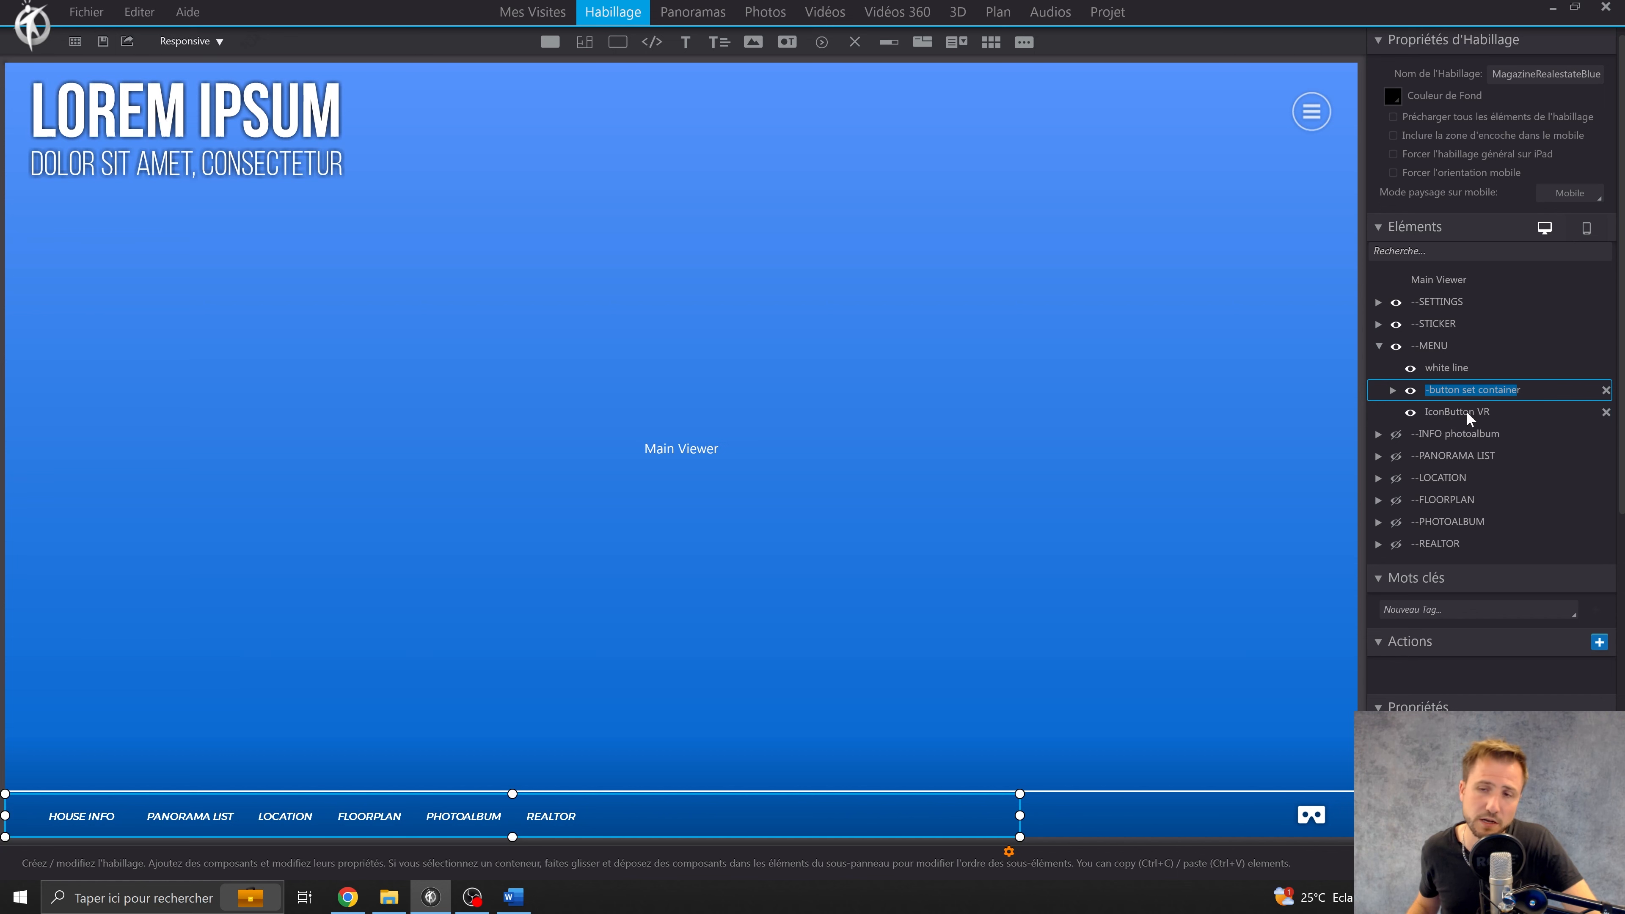
left_click(1466, 410)
left_click(1470, 389)
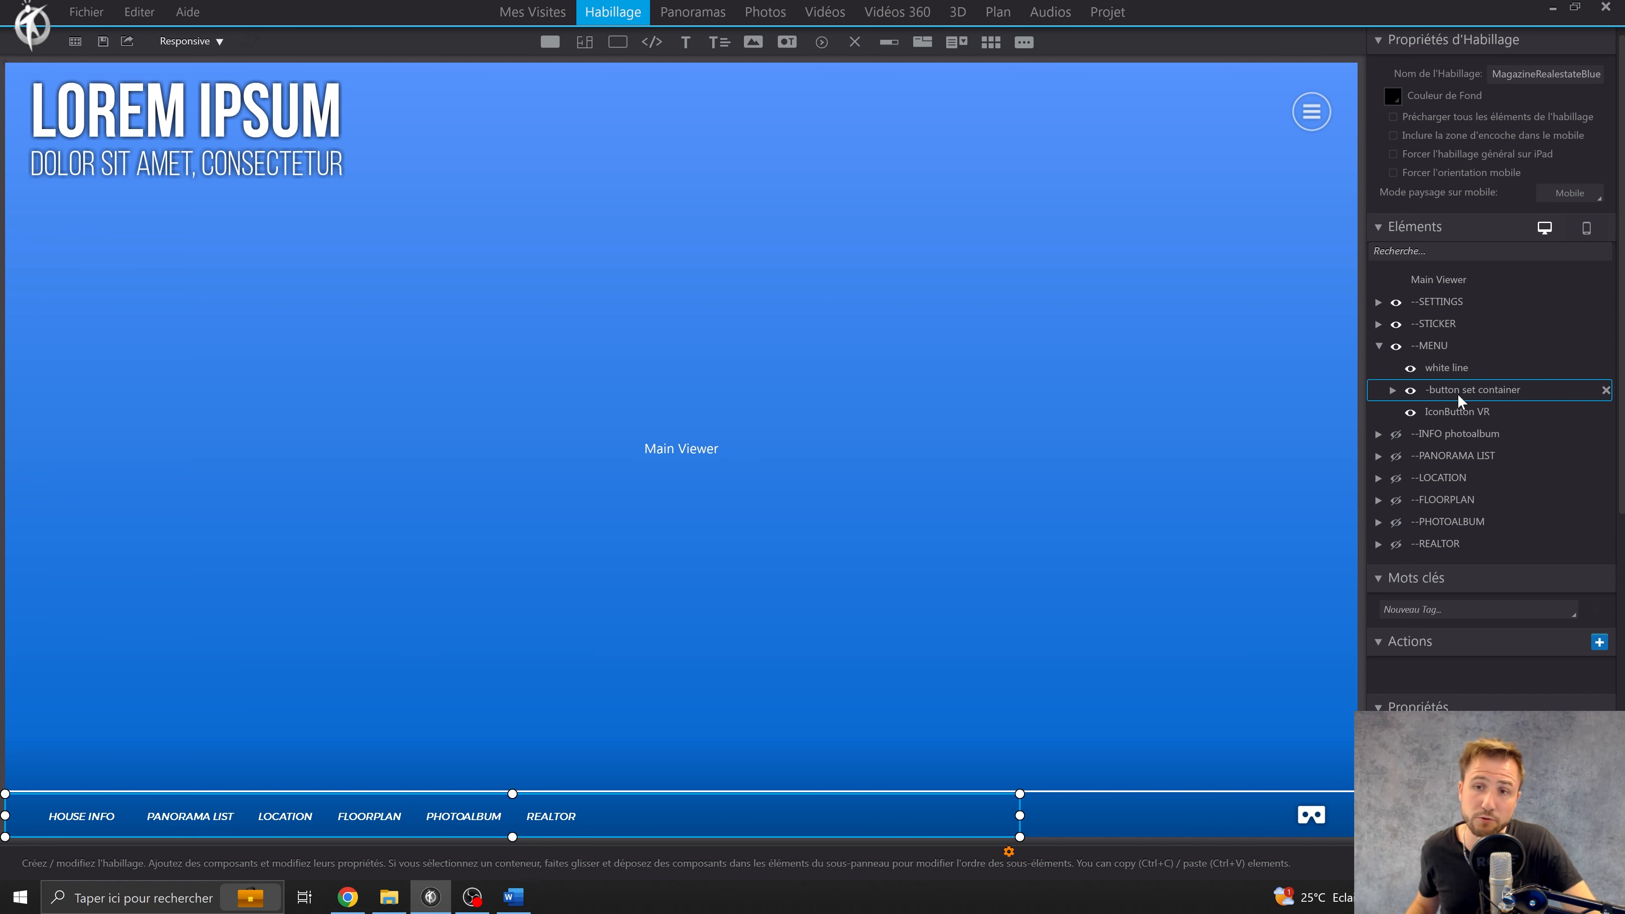
Step: Examine the house info, panorama list, location and floorplan buttons inside the button set container, and collapse the MENU hierarchy
left_click(1393, 392)
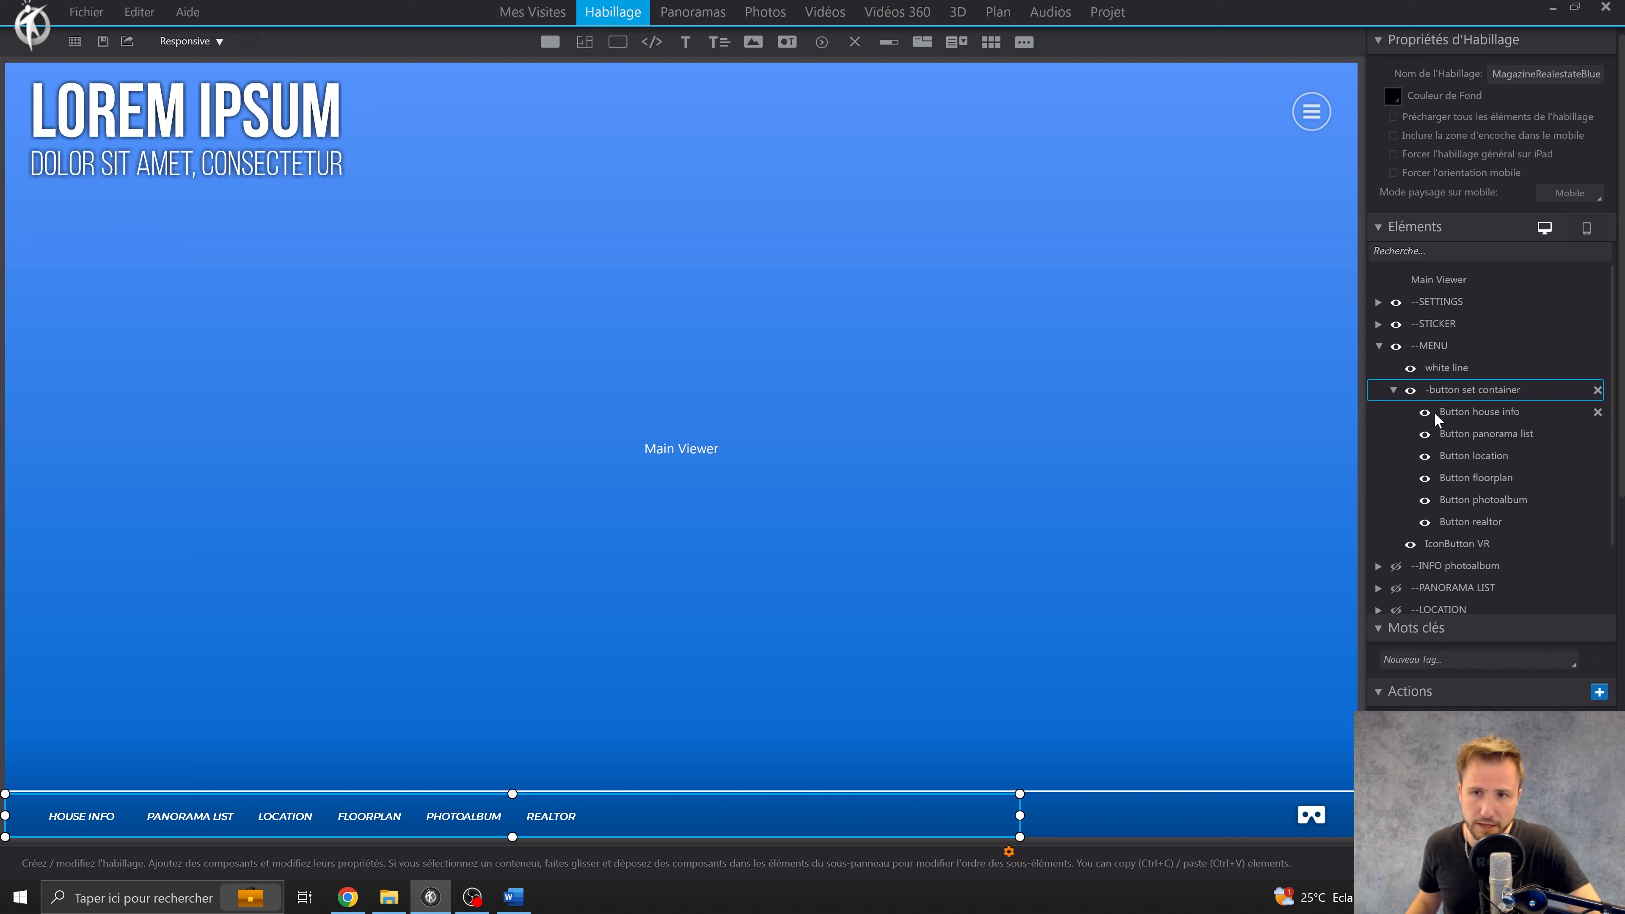
left_click(1470, 412)
left_click(1480, 428)
left_click(1487, 459)
left_click(1491, 479)
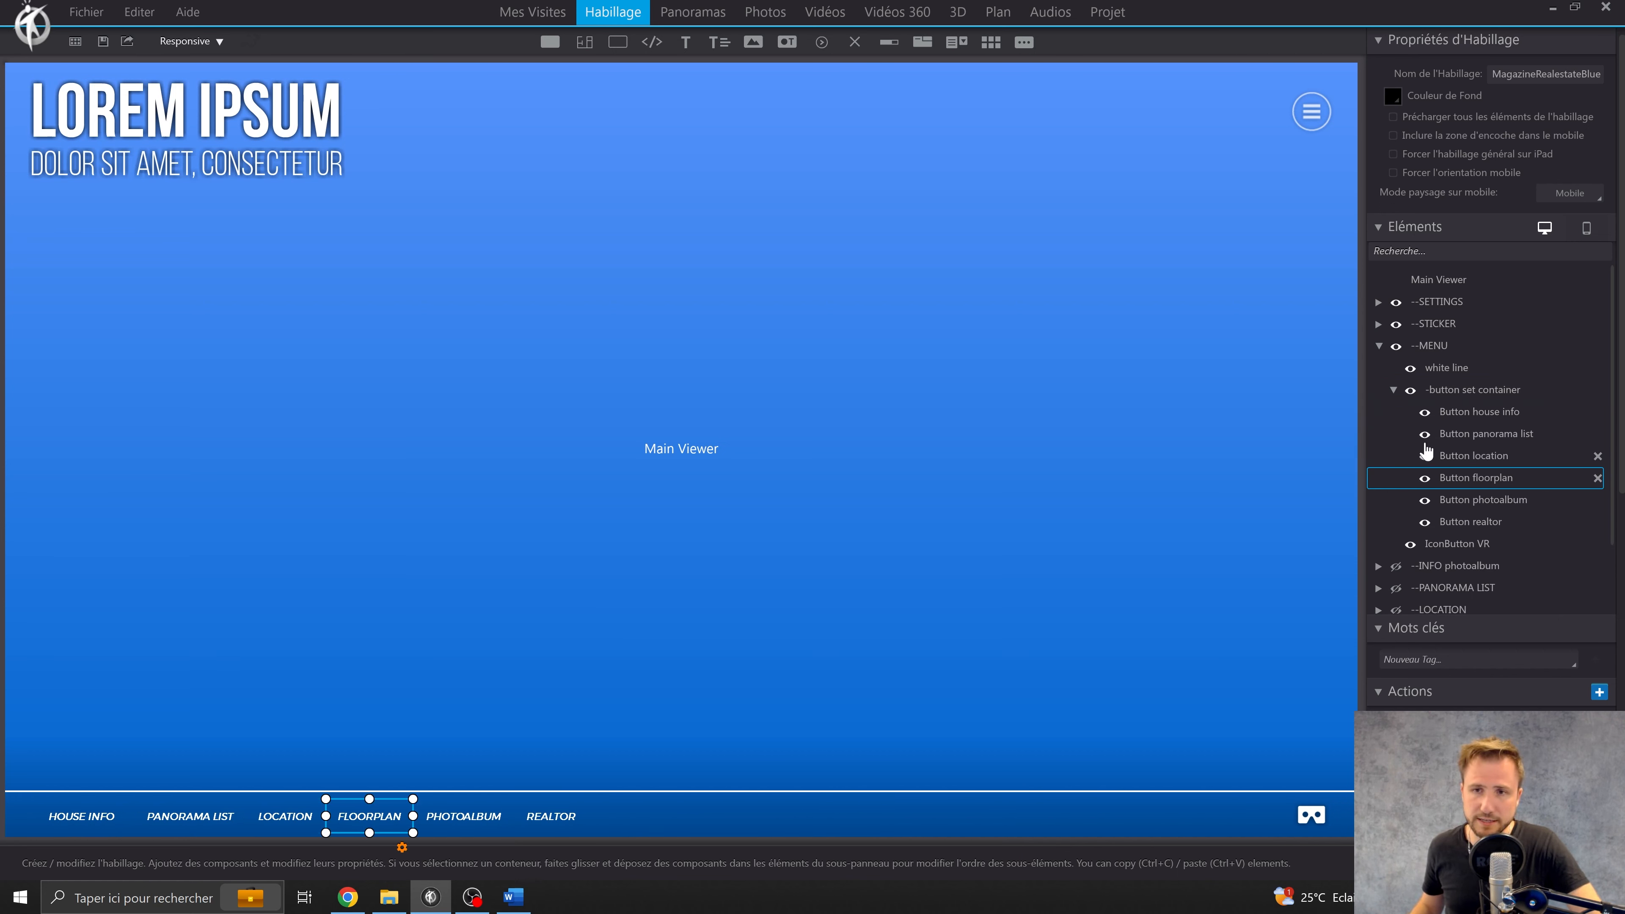
left_click(1392, 389)
left_click(1379, 346)
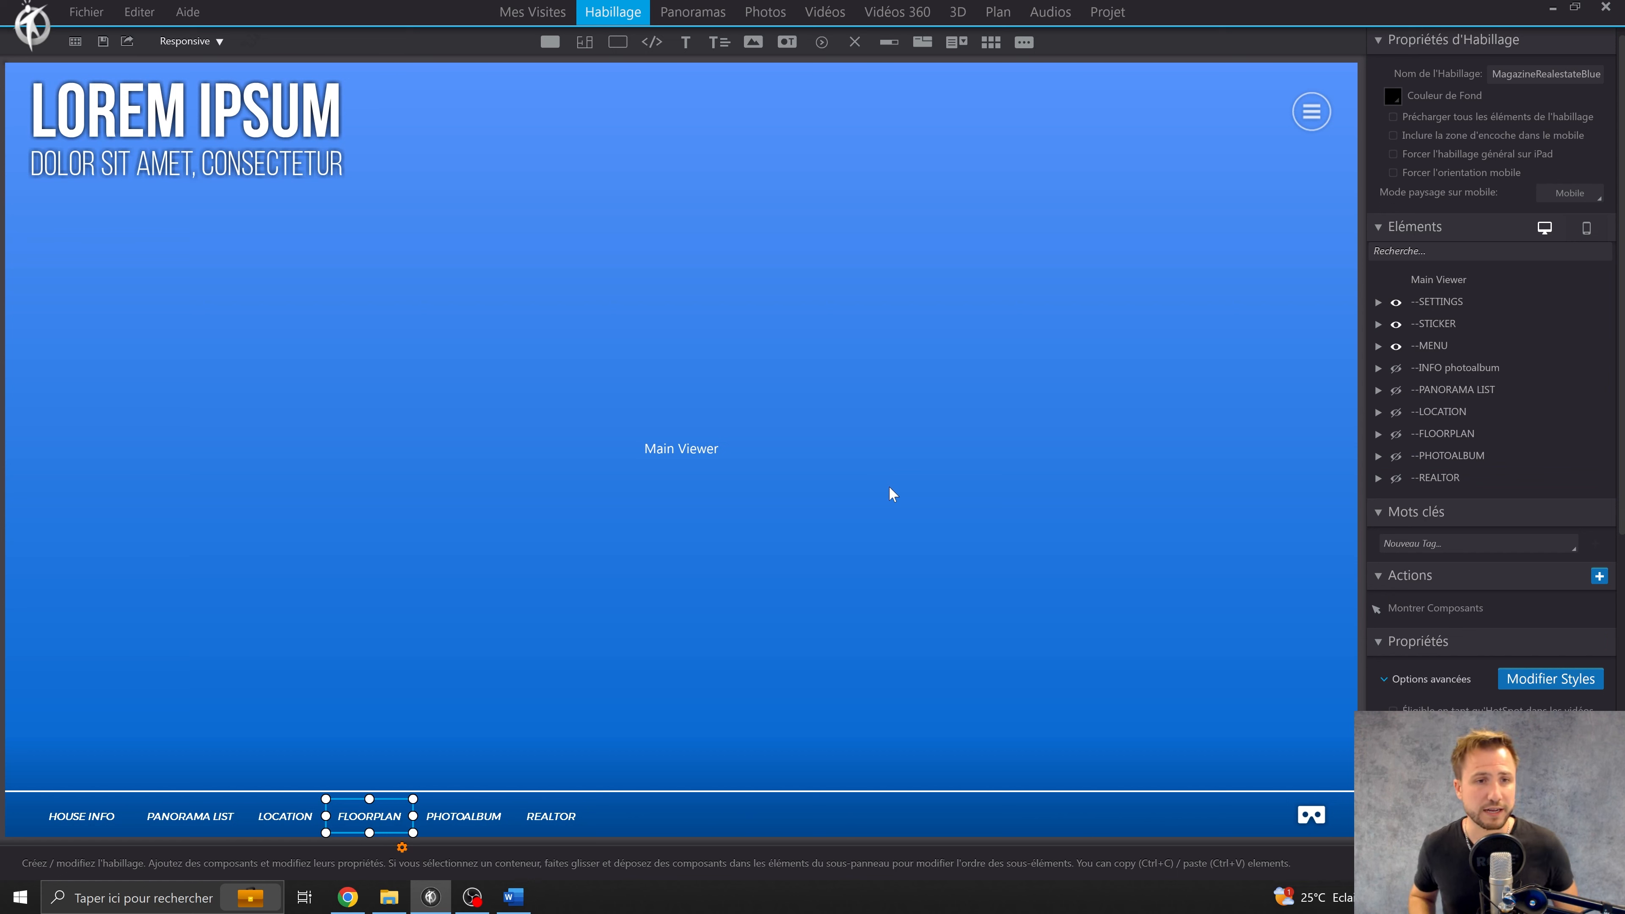
Step: Select the Main Viewer, check the available preview devices and keep the display on Responsive
left_click(931, 404)
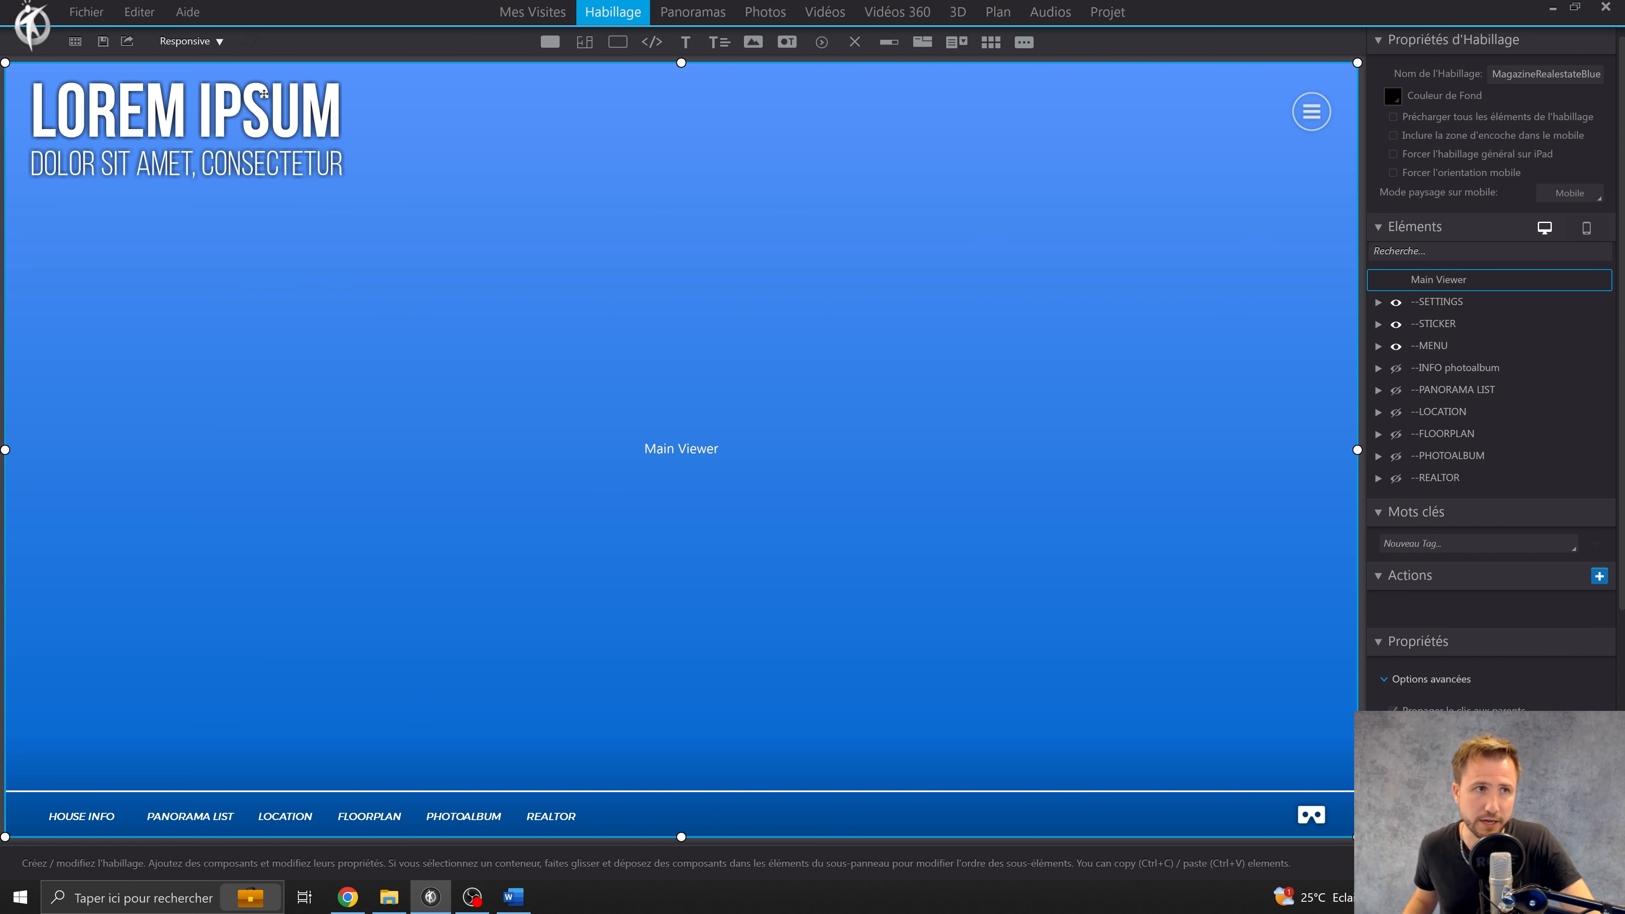
left_click(219, 42)
left_click(261, 58)
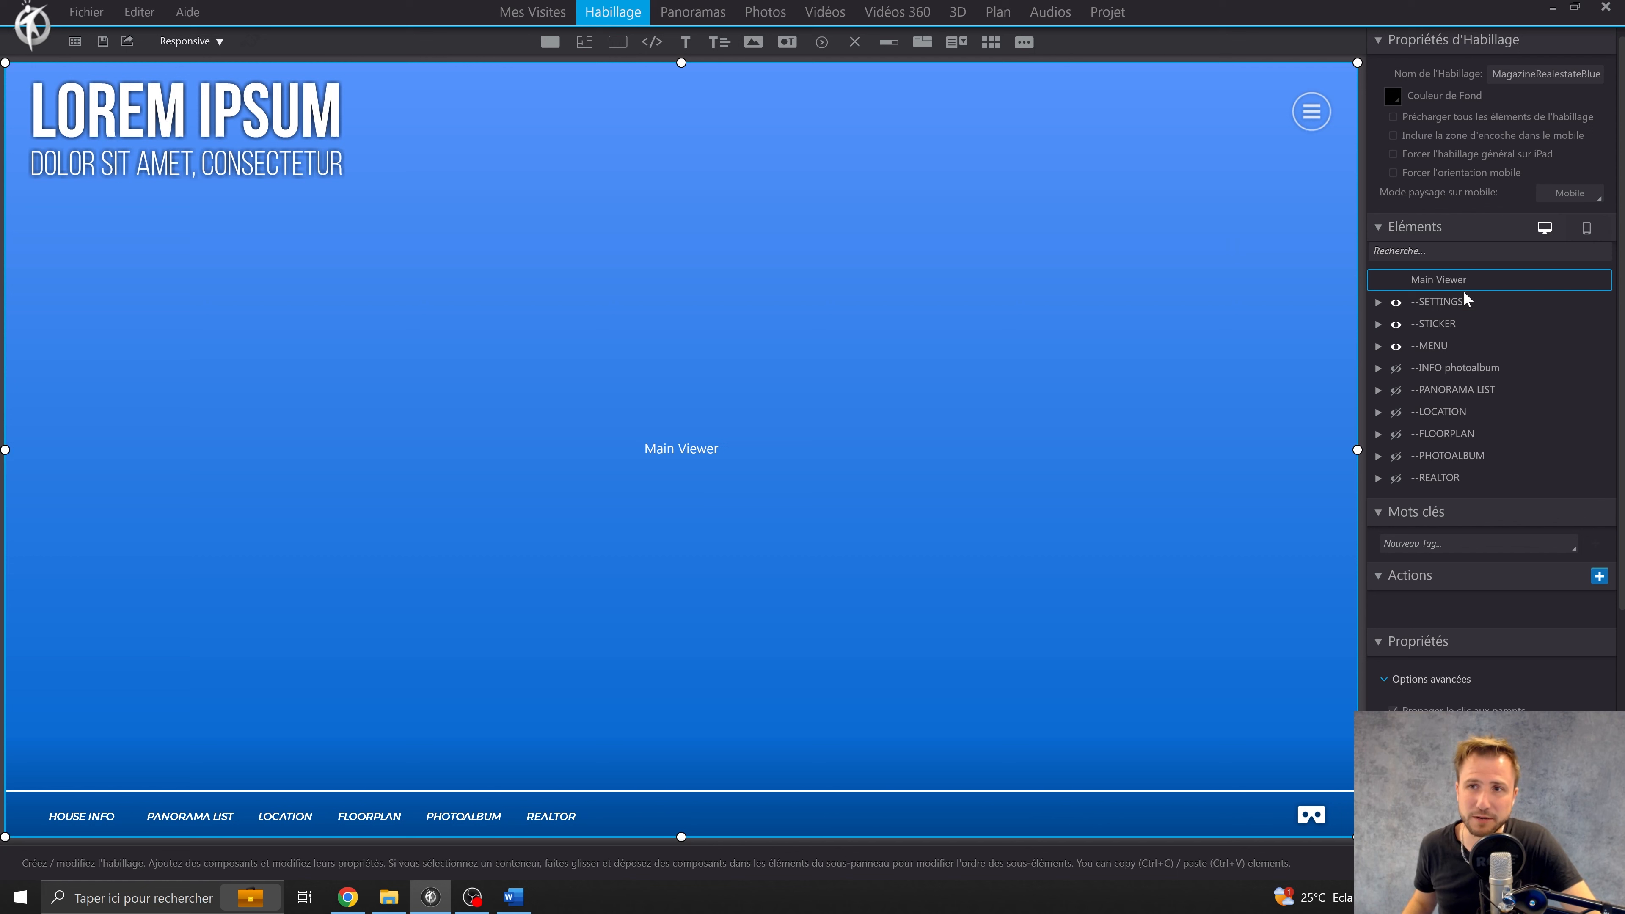
Step: Display the mobile version of the skin and delete it so that mobile devices use the general skin
mouse_move(1585, 236)
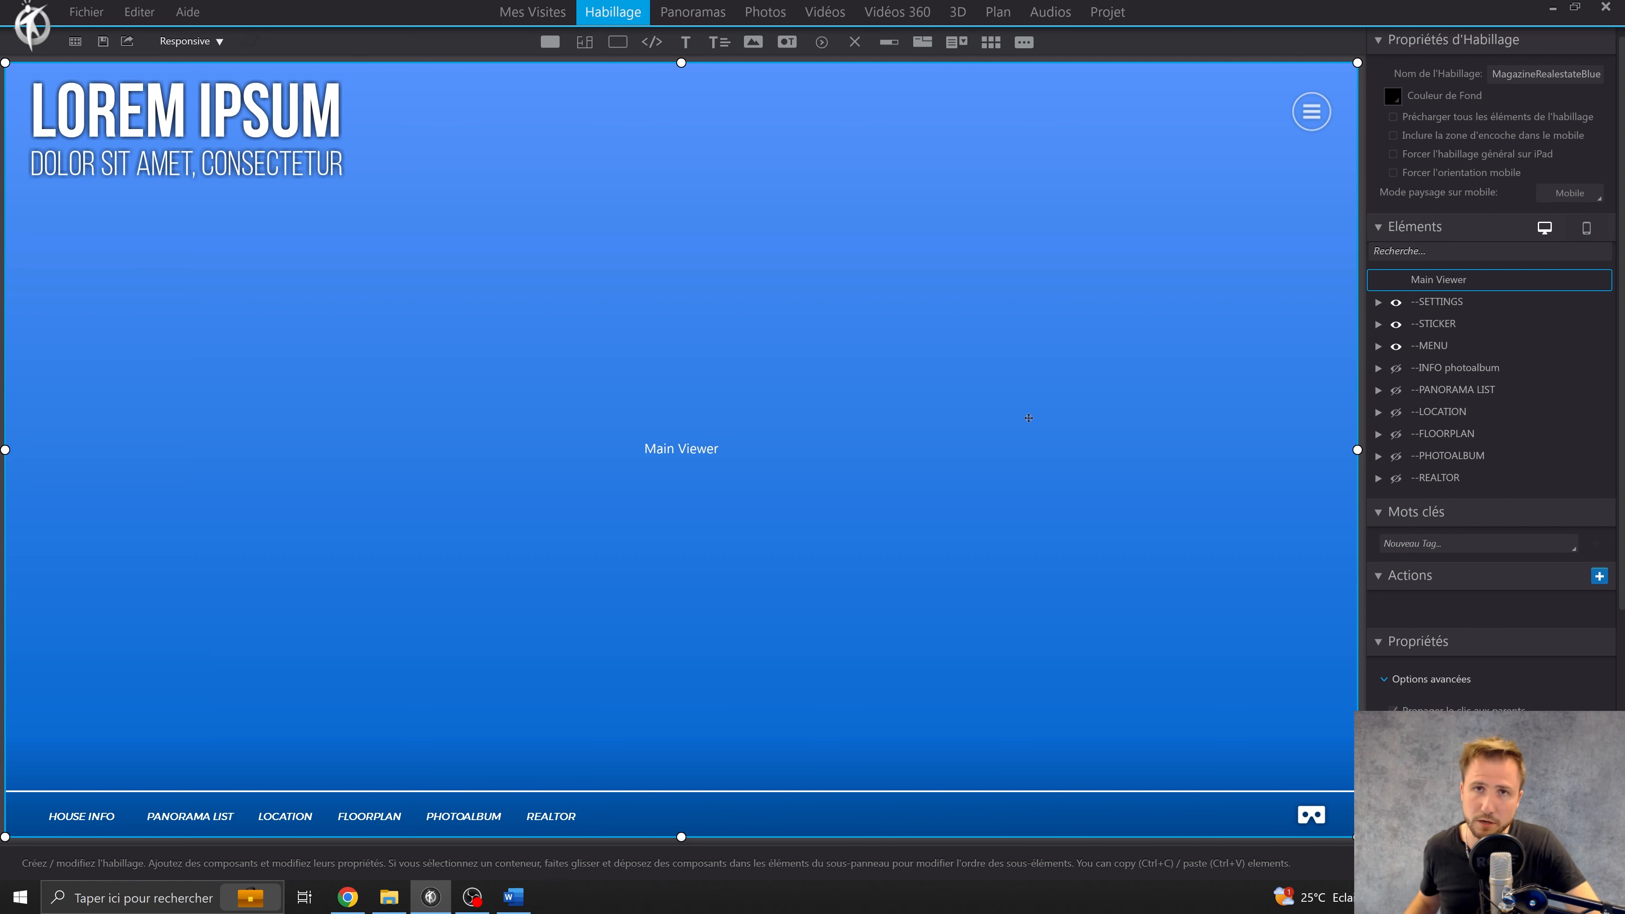
left_click(1586, 232)
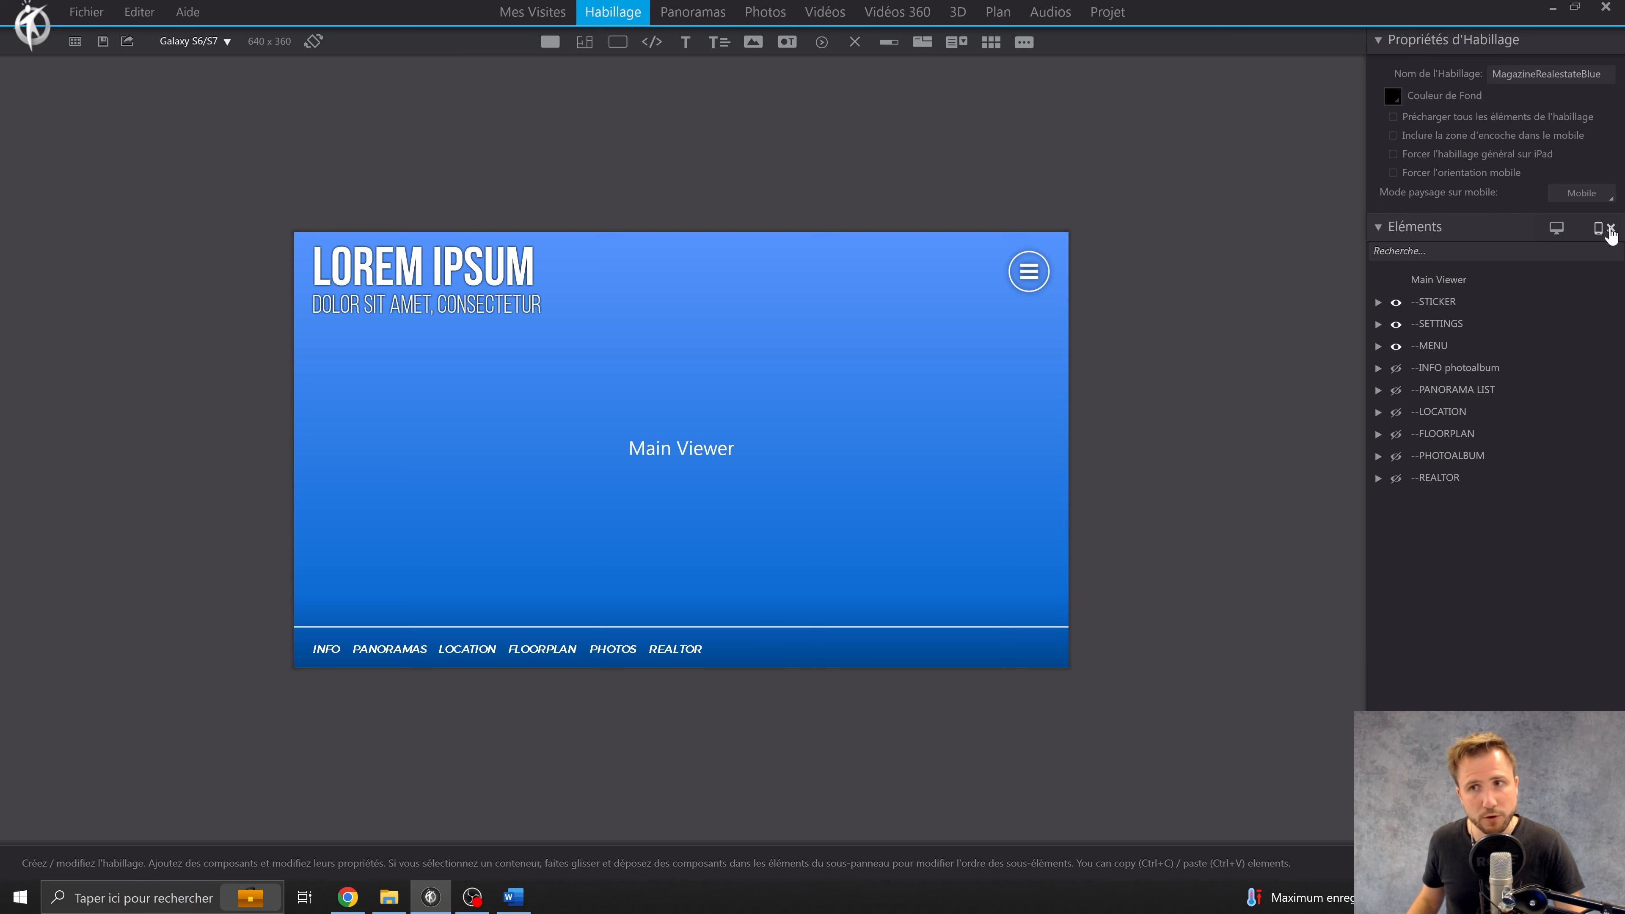
left_click(1610, 231)
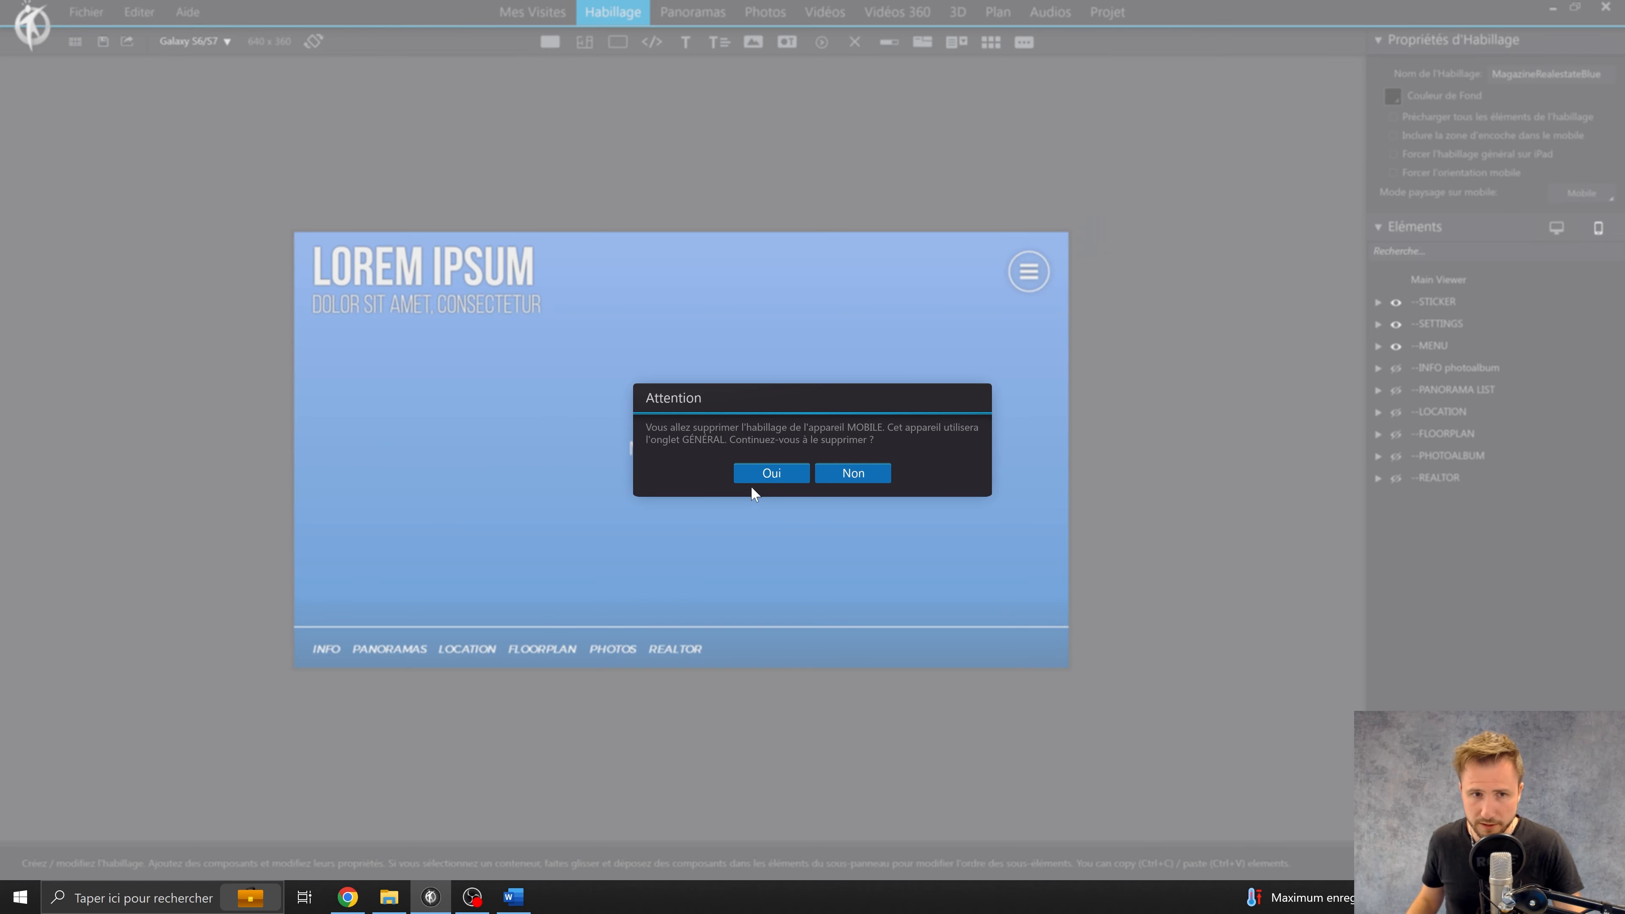
left_click(765, 475)
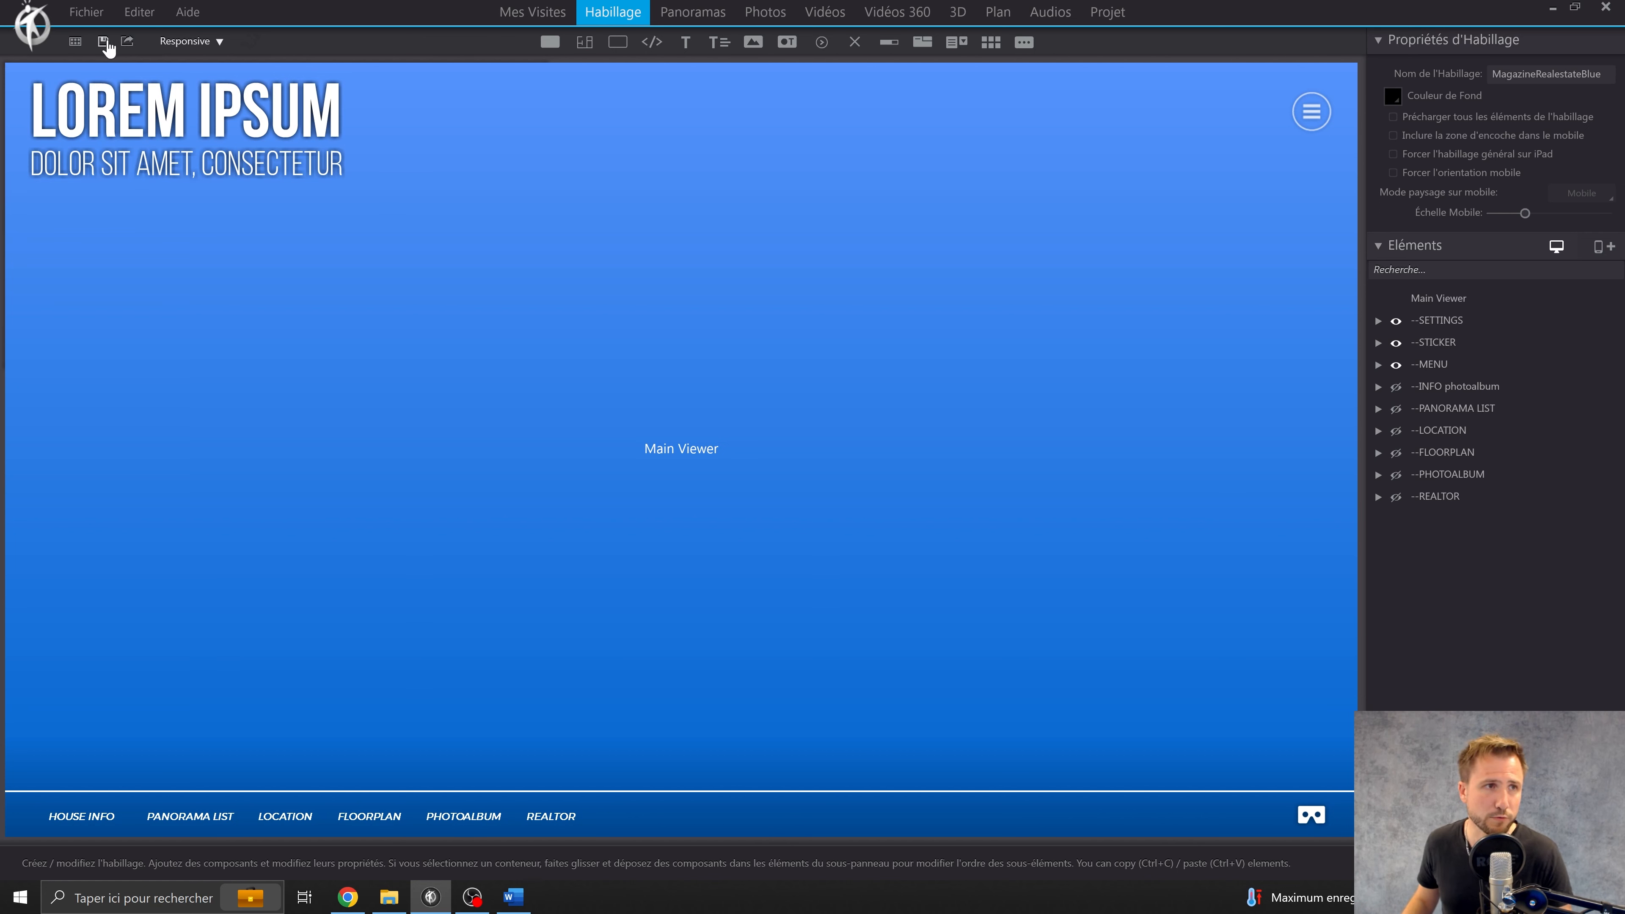
Step: Preview the general skin at Galaxy S8 and Galaxy S10 sizes, compare the two, and return the display to Responsive
left_click(220, 41)
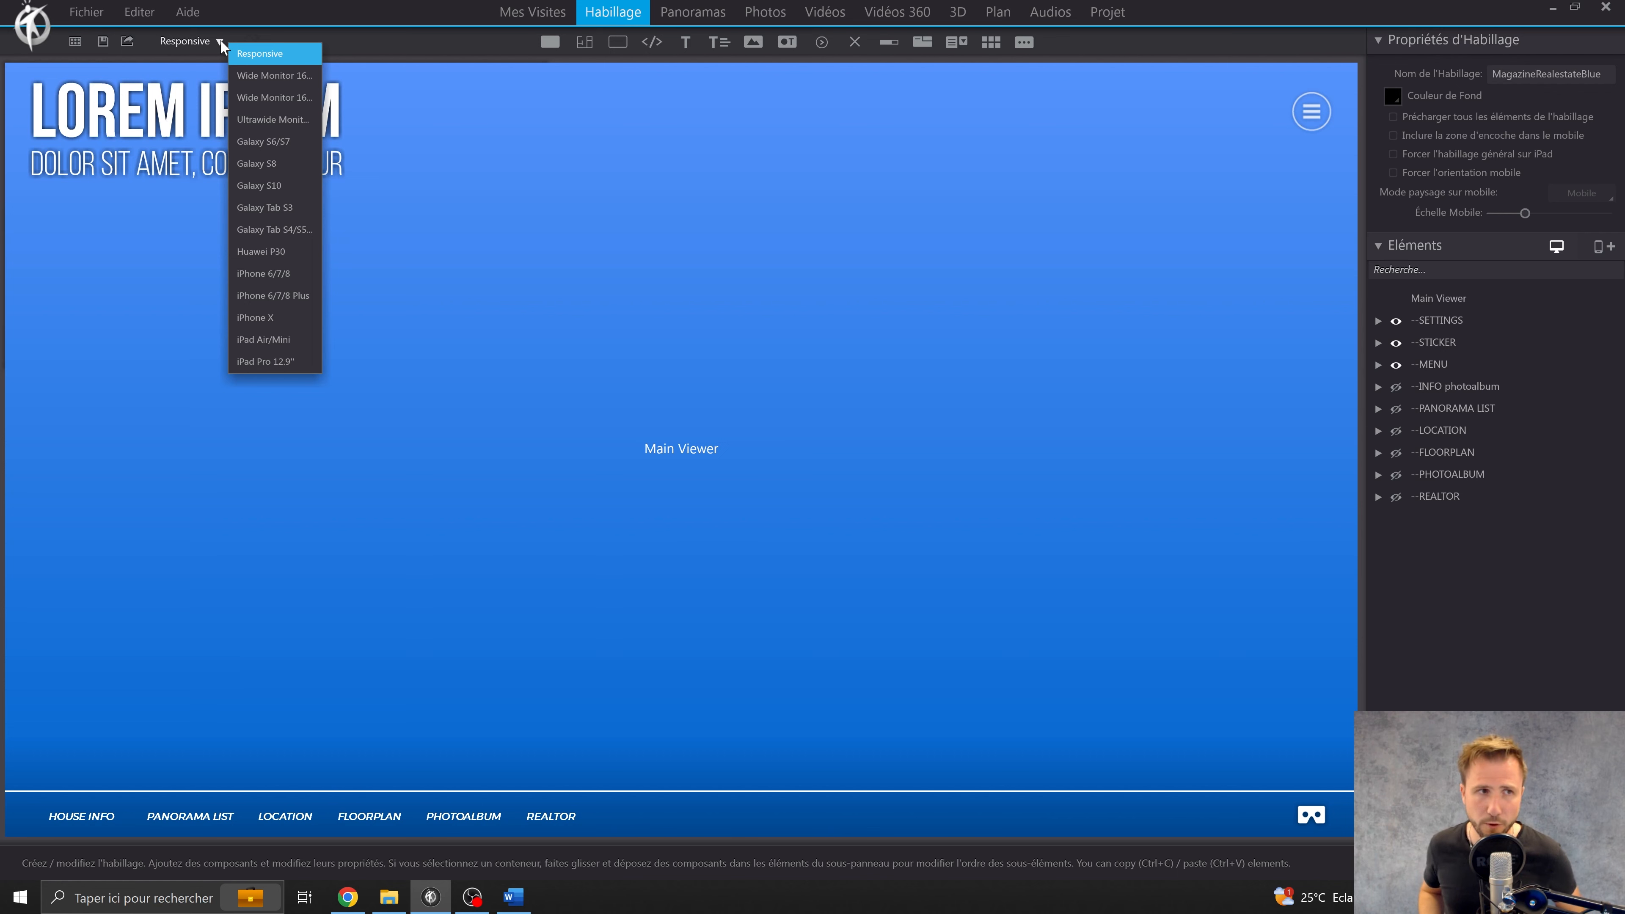
left_click(261, 163)
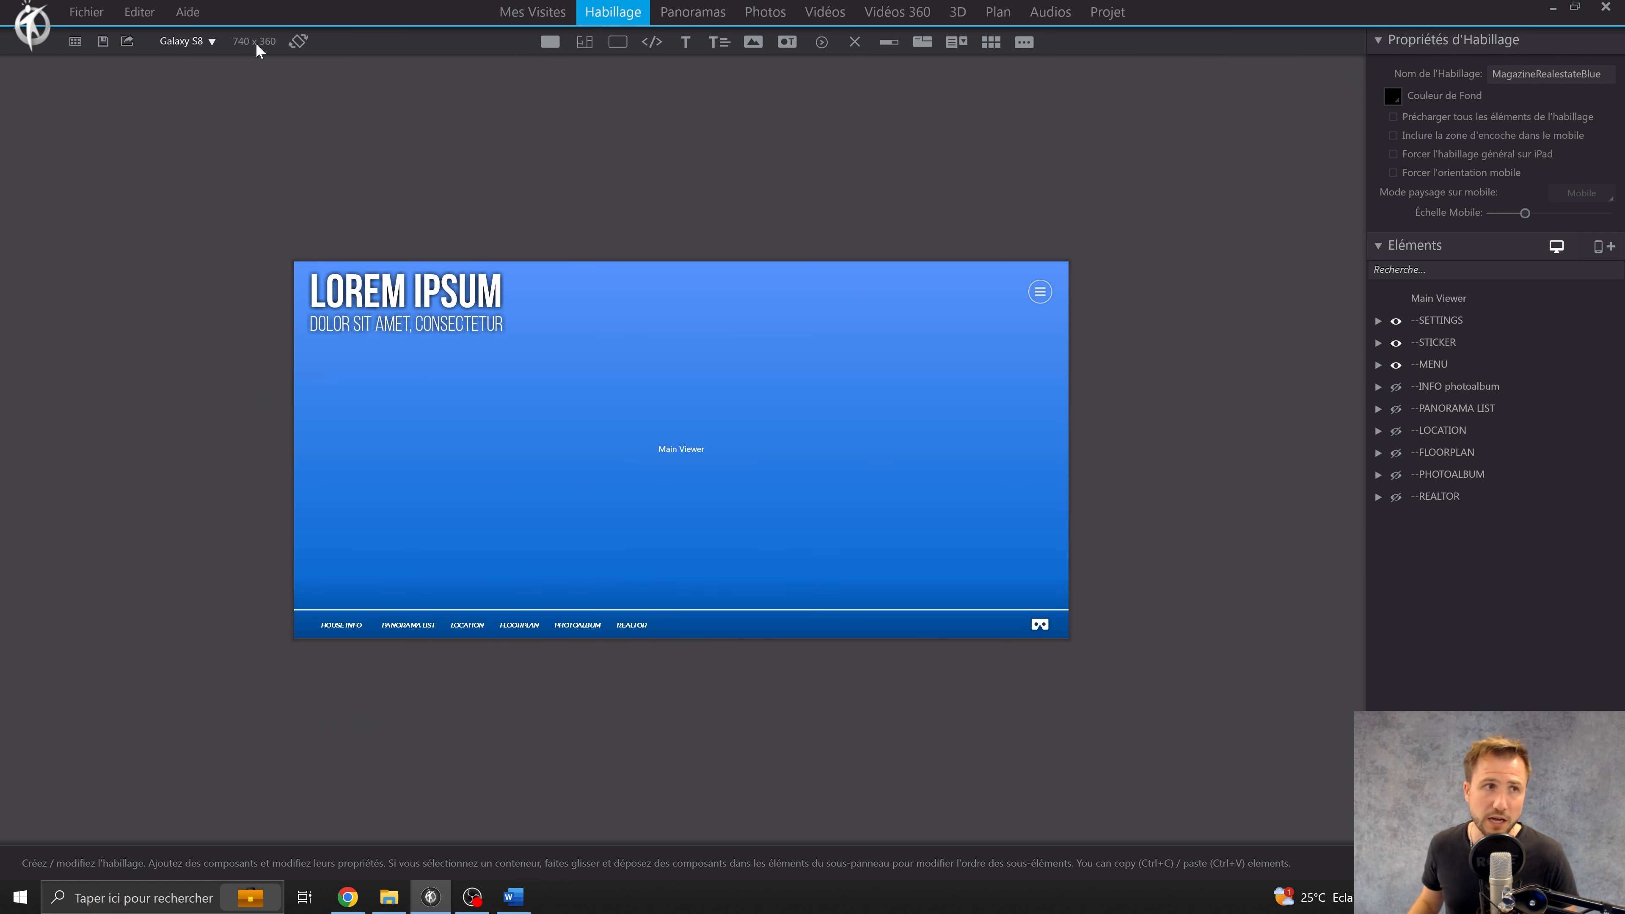
left_click(211, 41)
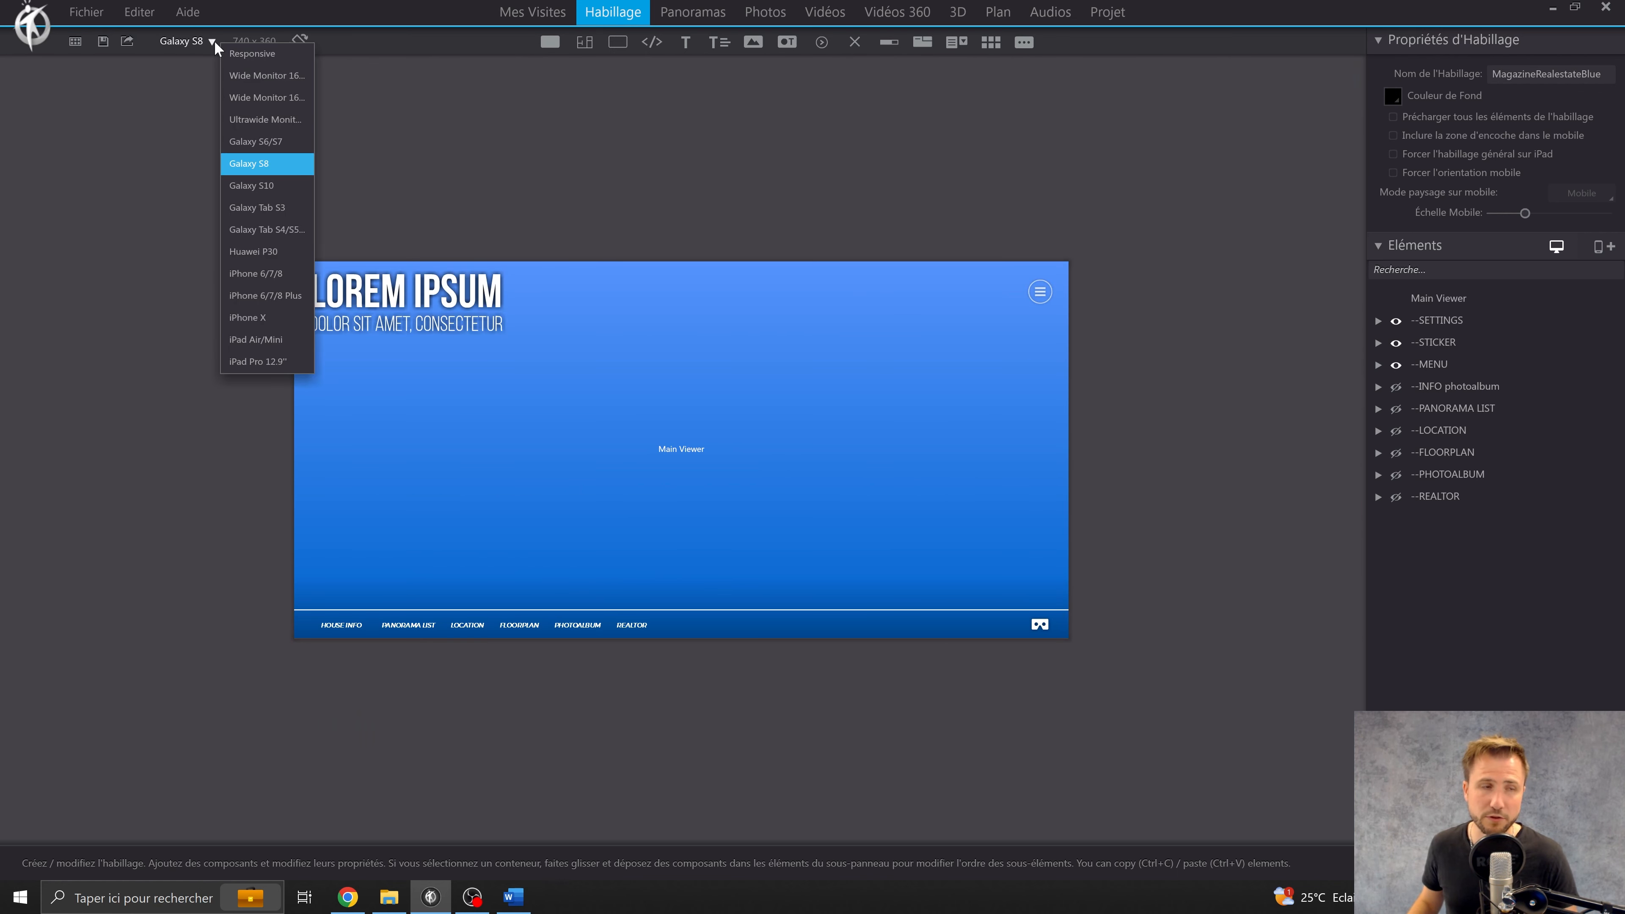
left_click(265, 185)
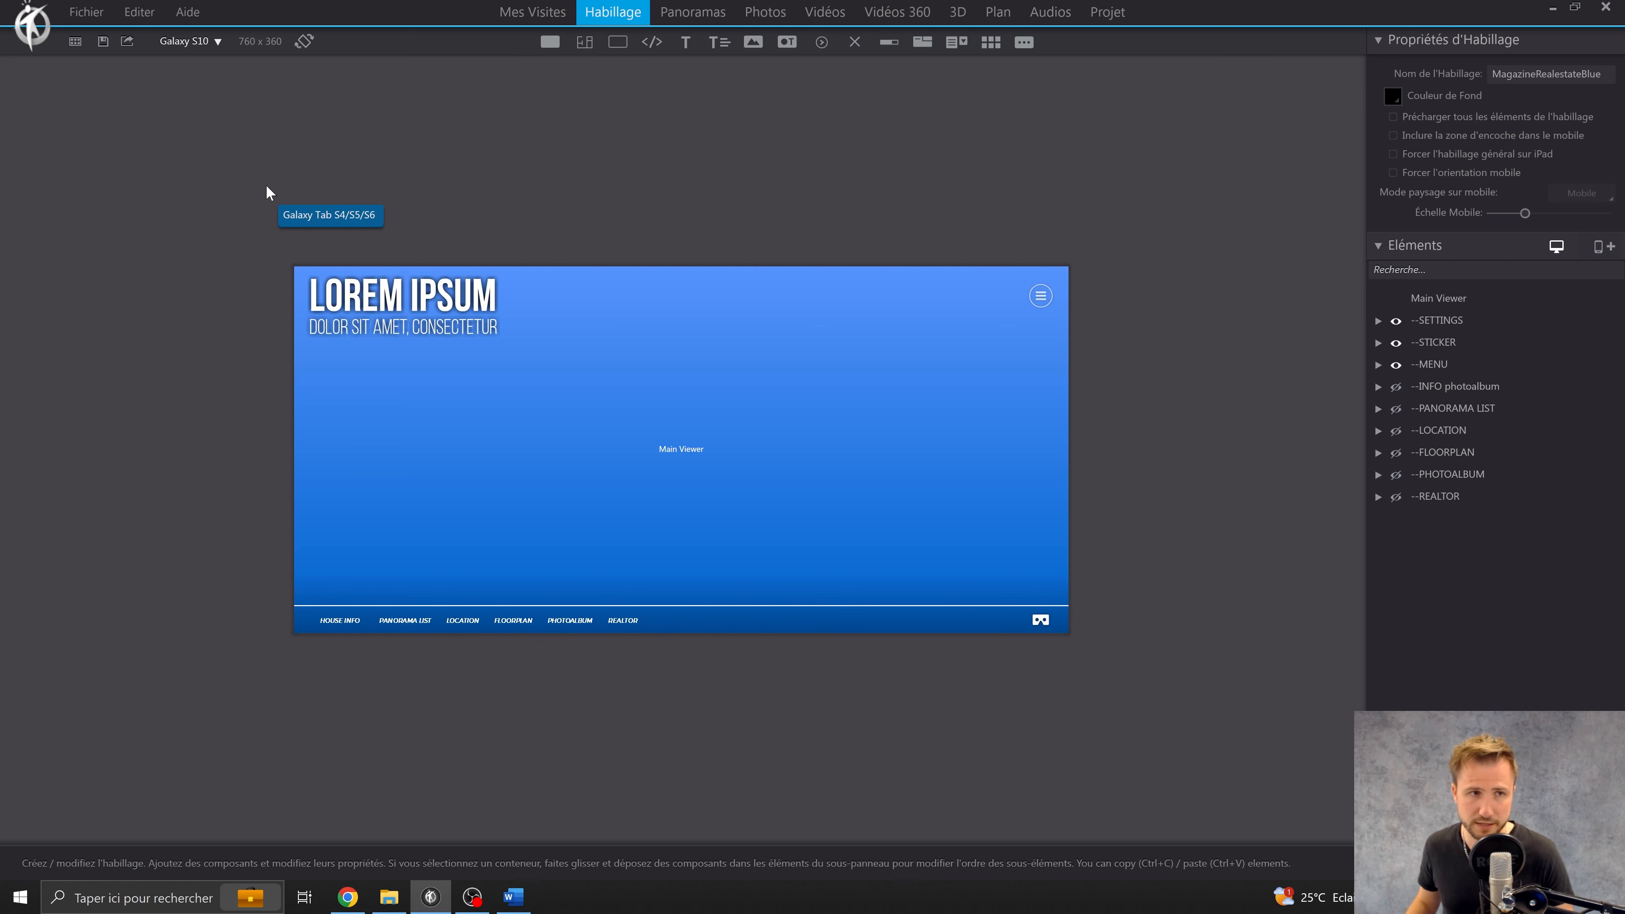
left_click(221, 43)
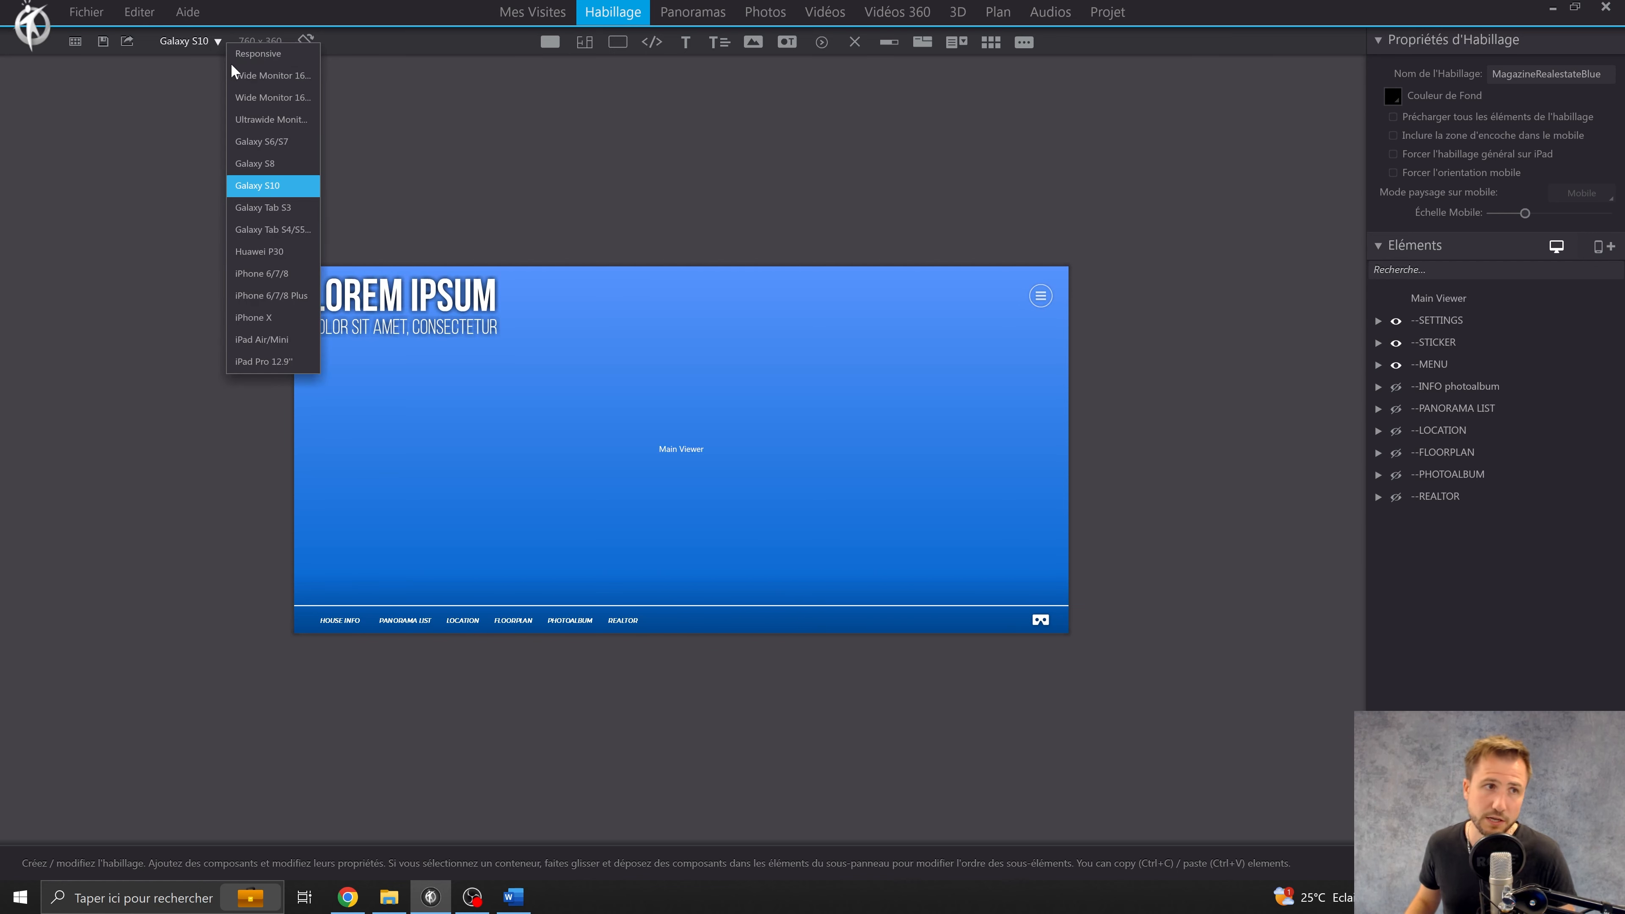
left_click(264, 163)
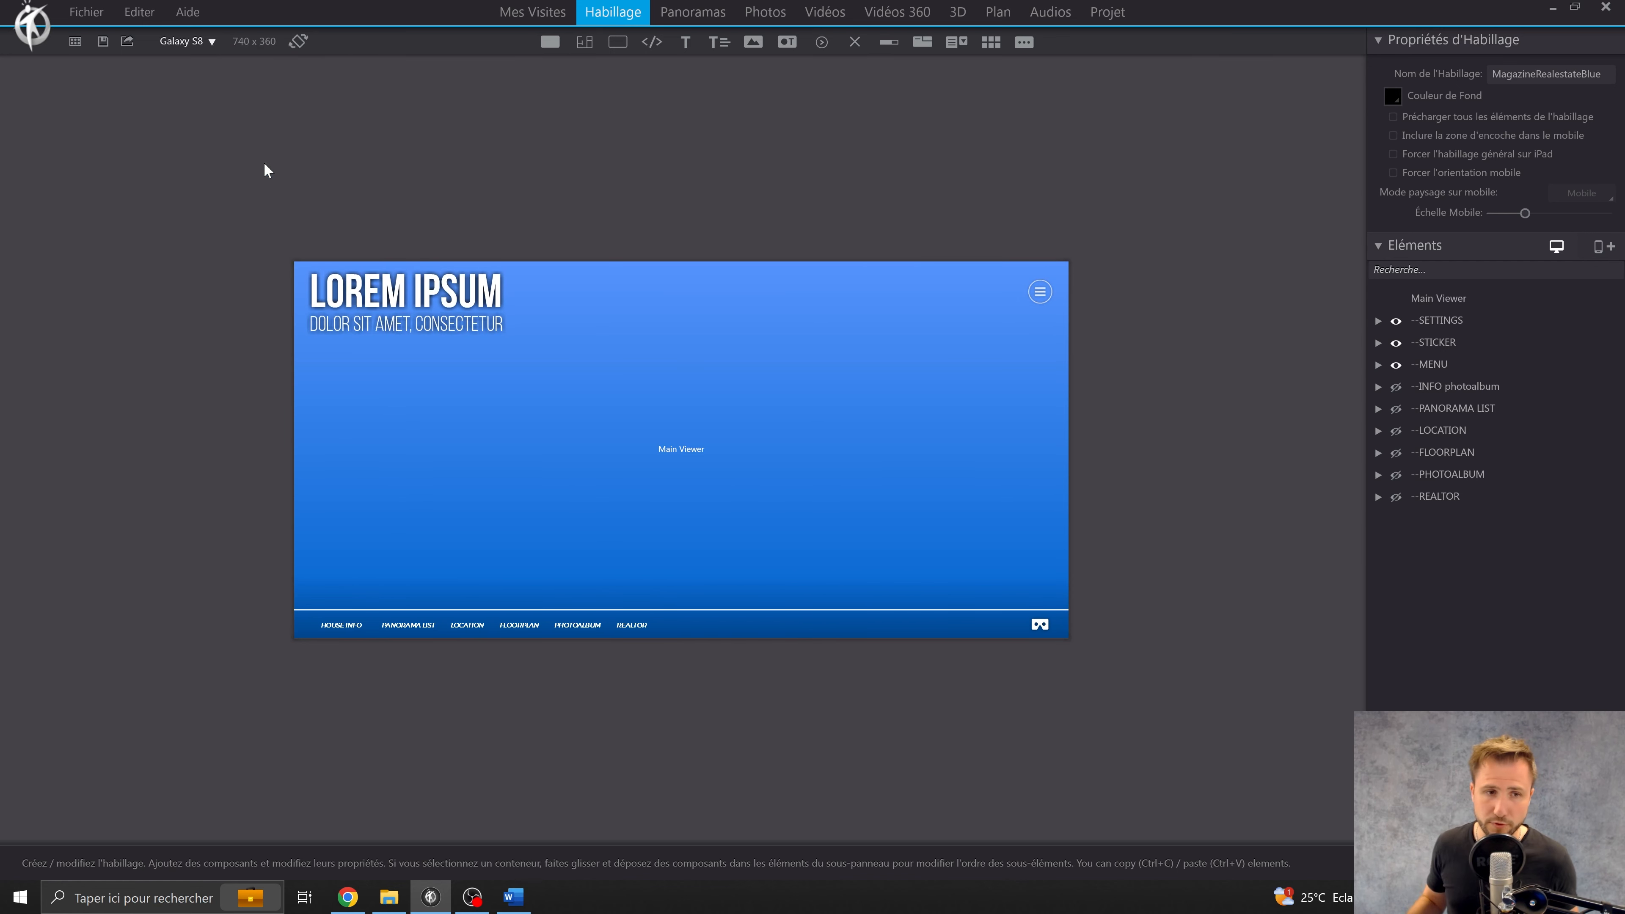
left_click(214, 44)
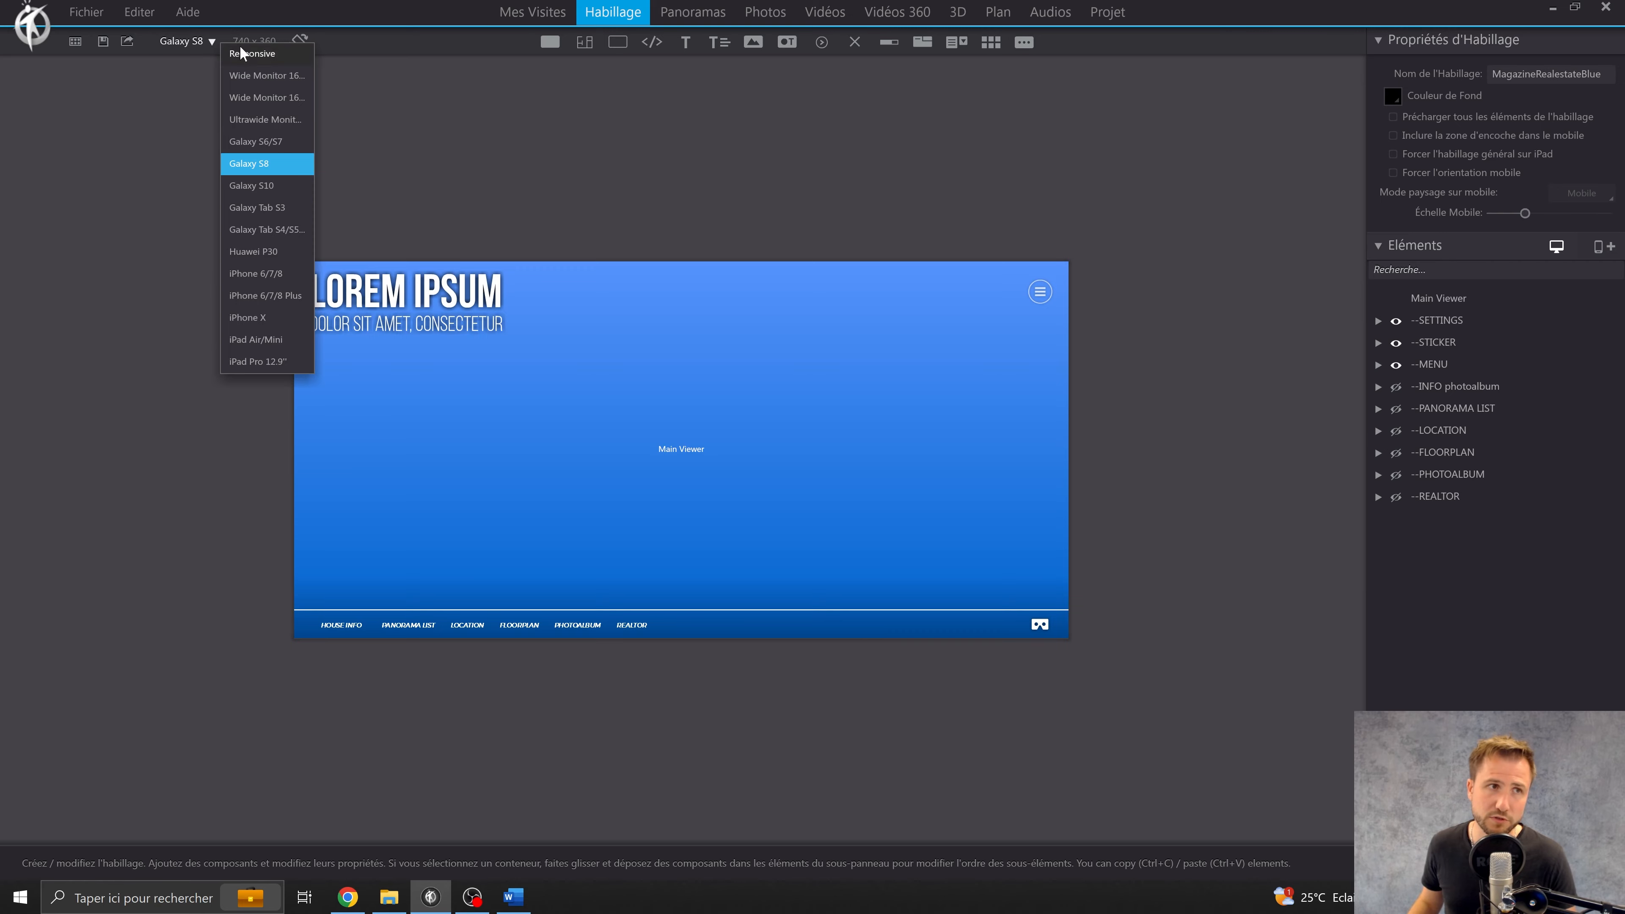
left_click(240, 47)
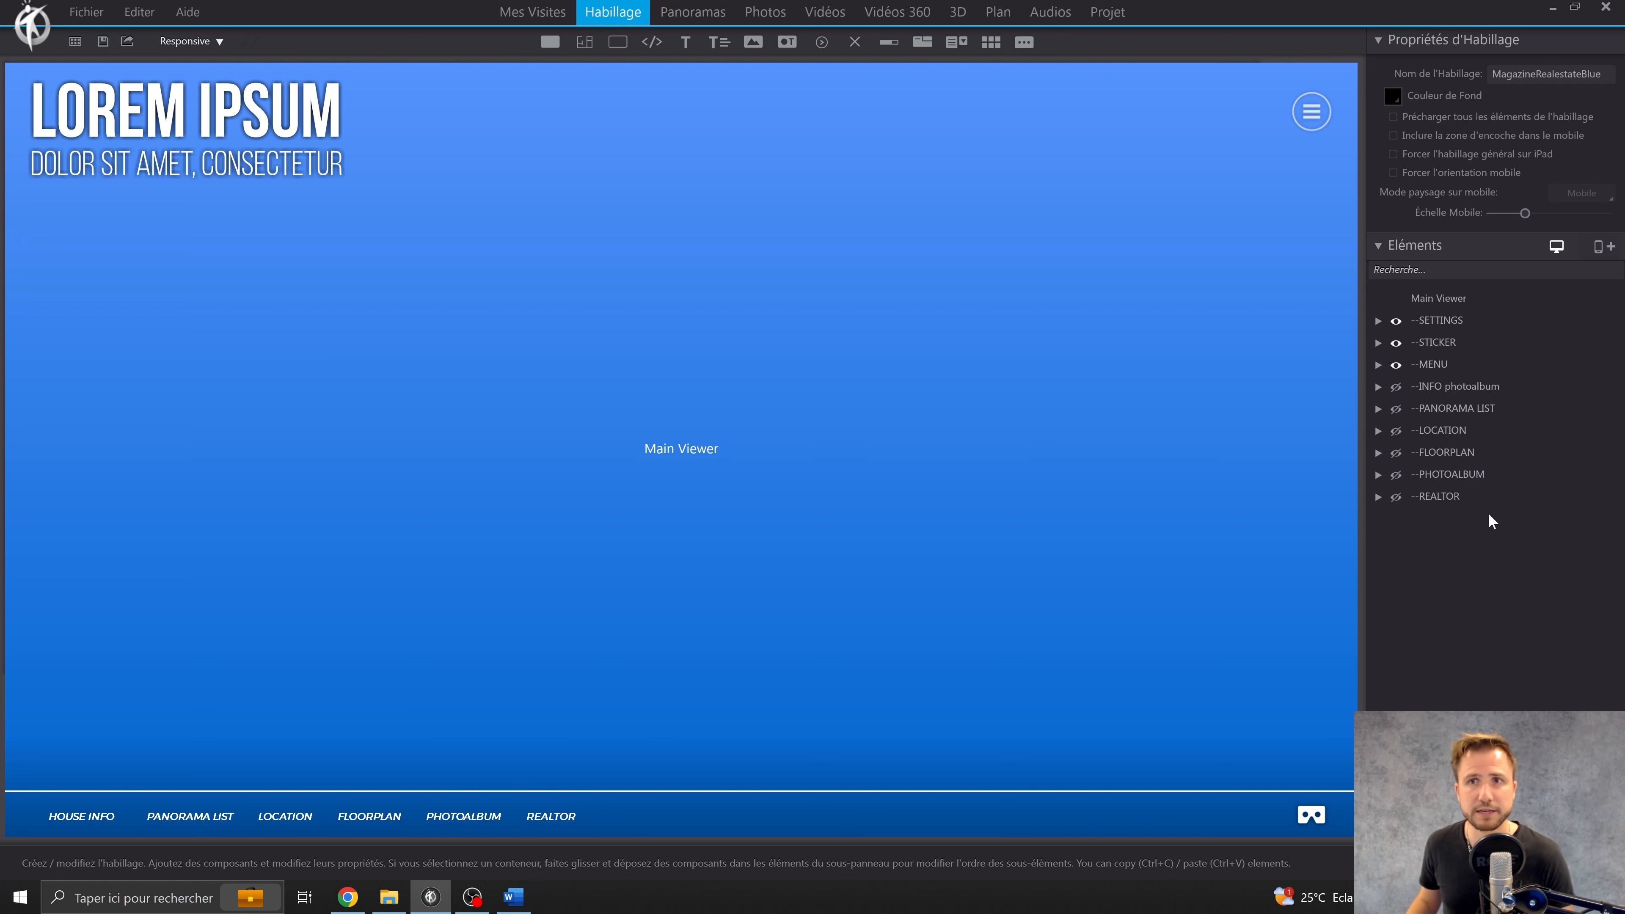
Step: Collapse the skin properties and element list, and expand both again to review the skin options and containers
left_click(1381, 41)
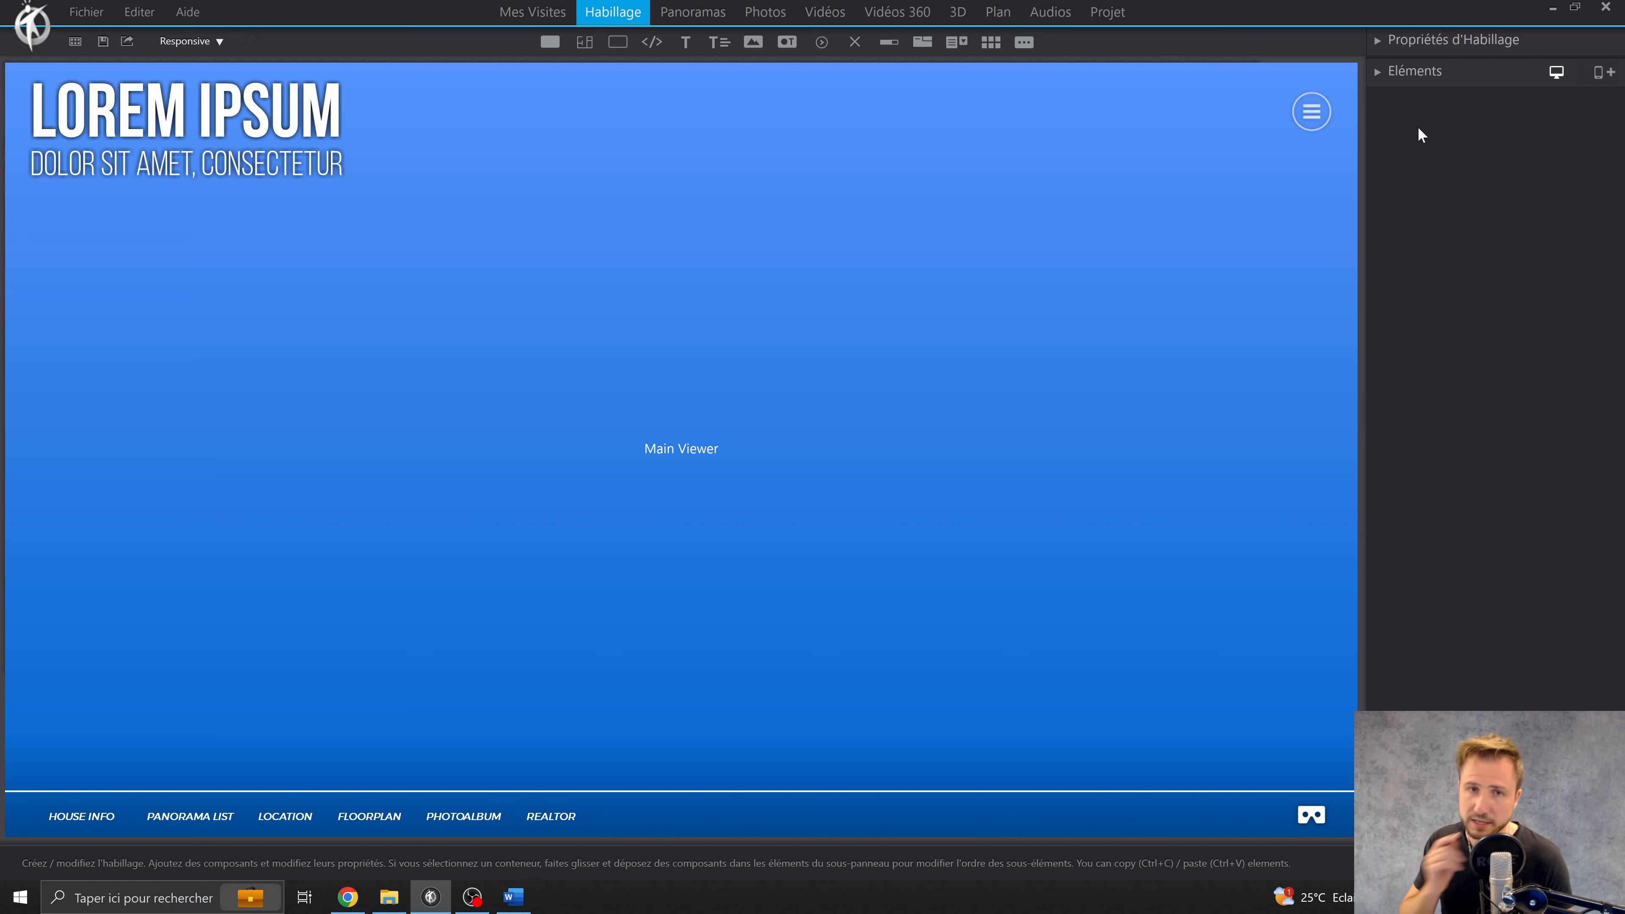
left_click(1376, 41)
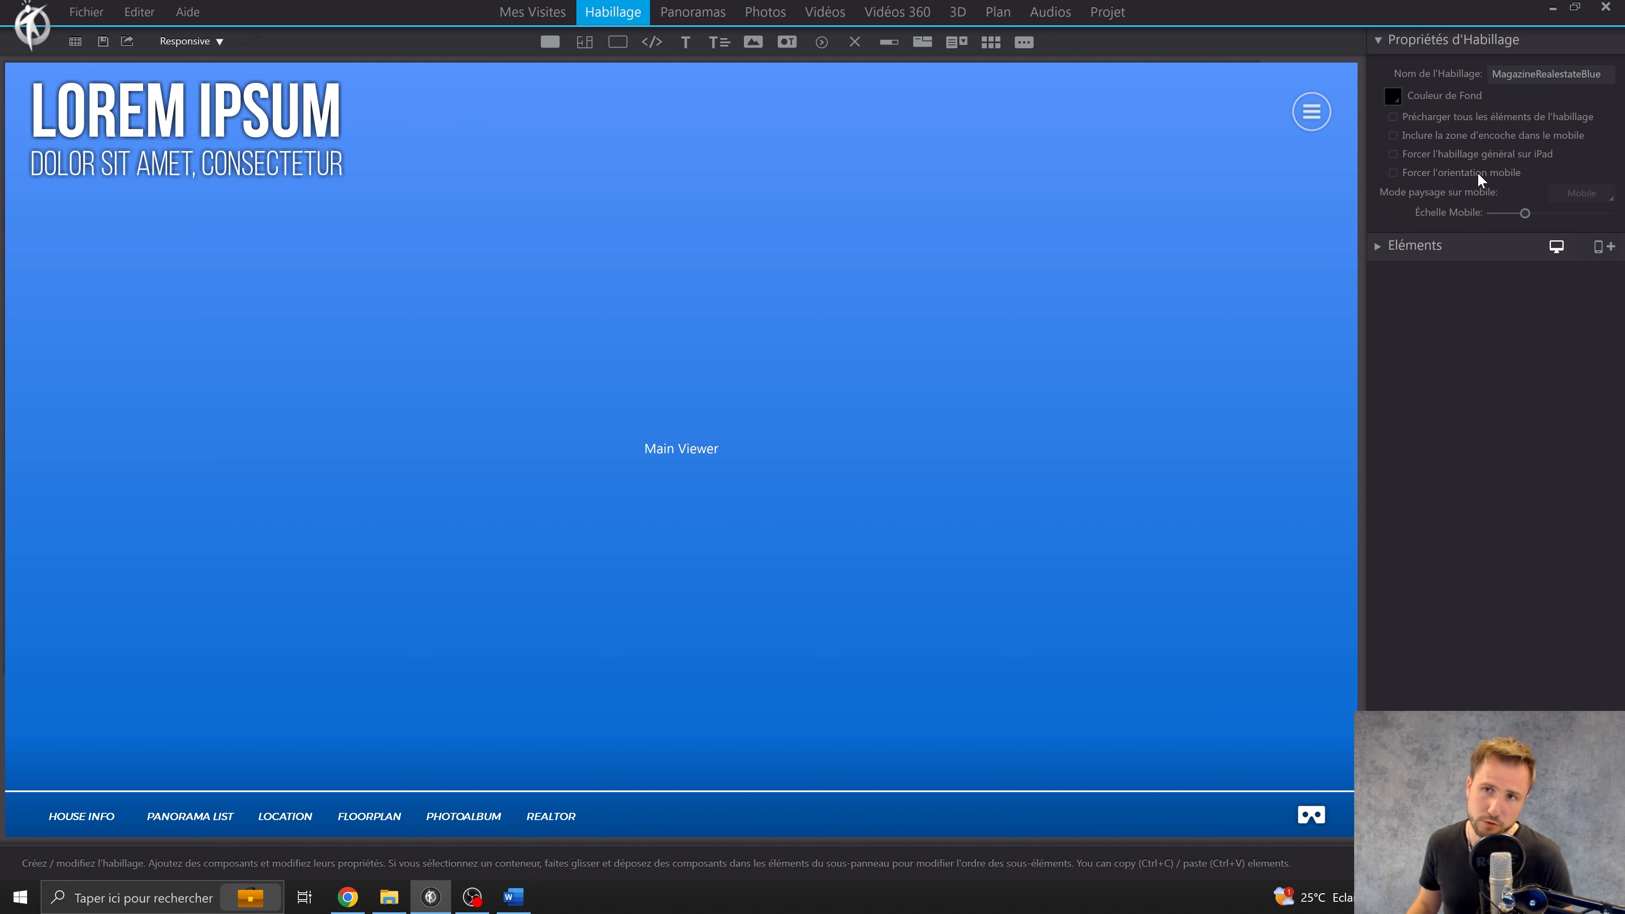
left_click(1439, 249)
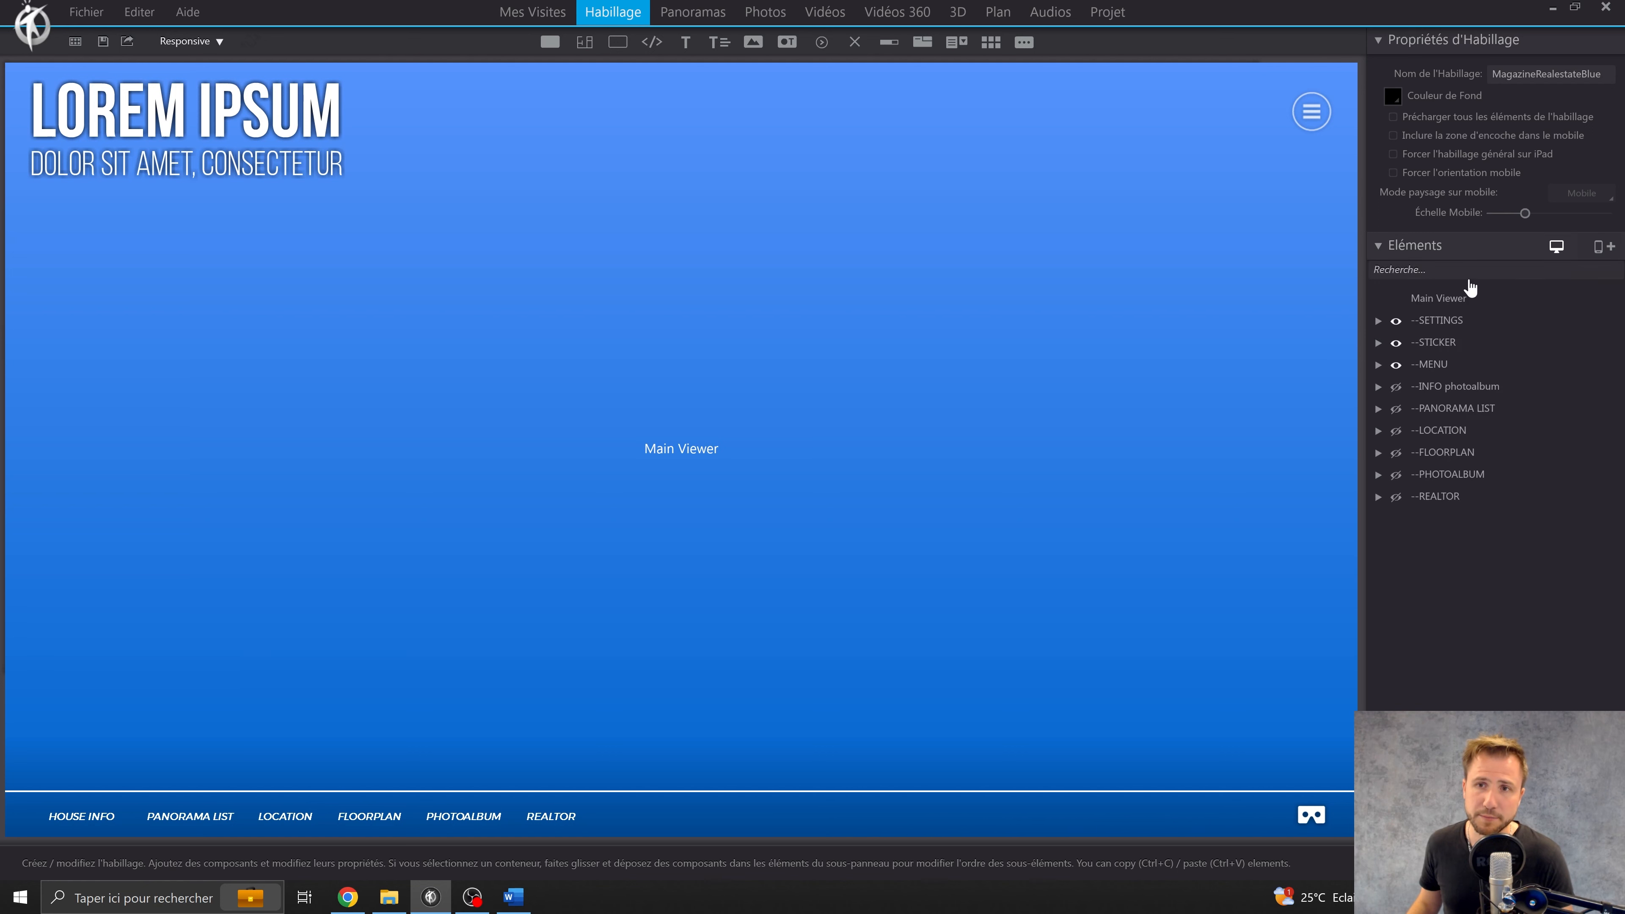